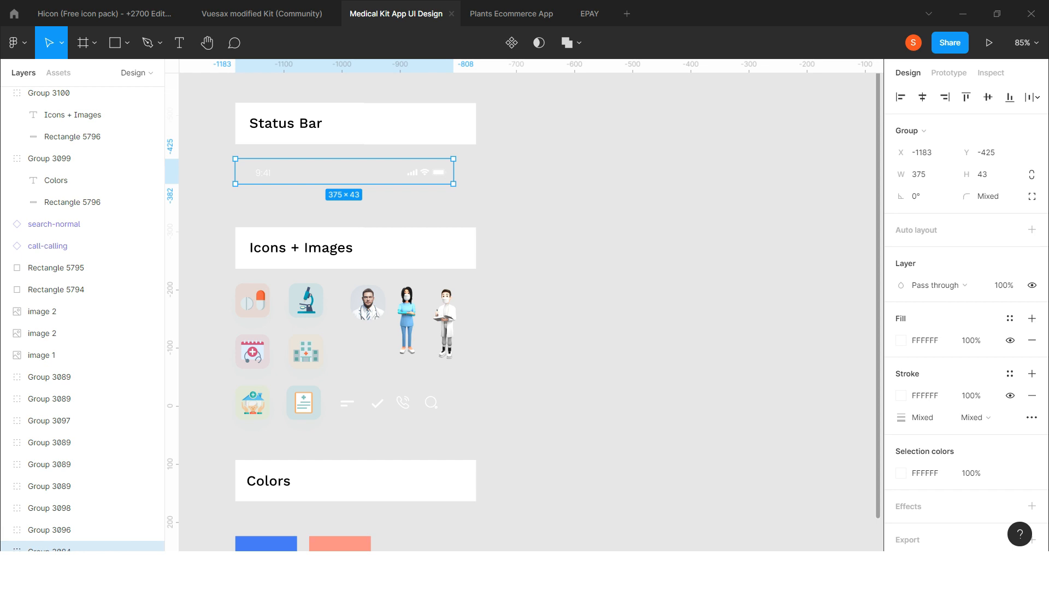
- Examine the prepared status bar, icons, doctor images and color swatches laid out on the canvas
{"action": "scroll", "coordinate": [361, 234], "scroll_direction": "down", "scroll_amount": 1}
{"action": "left_click", "coordinate": [361, 234]}
{"action": "scroll", "coordinate": [361, 234], "scroll_direction": "down", "scroll_amount": 1}
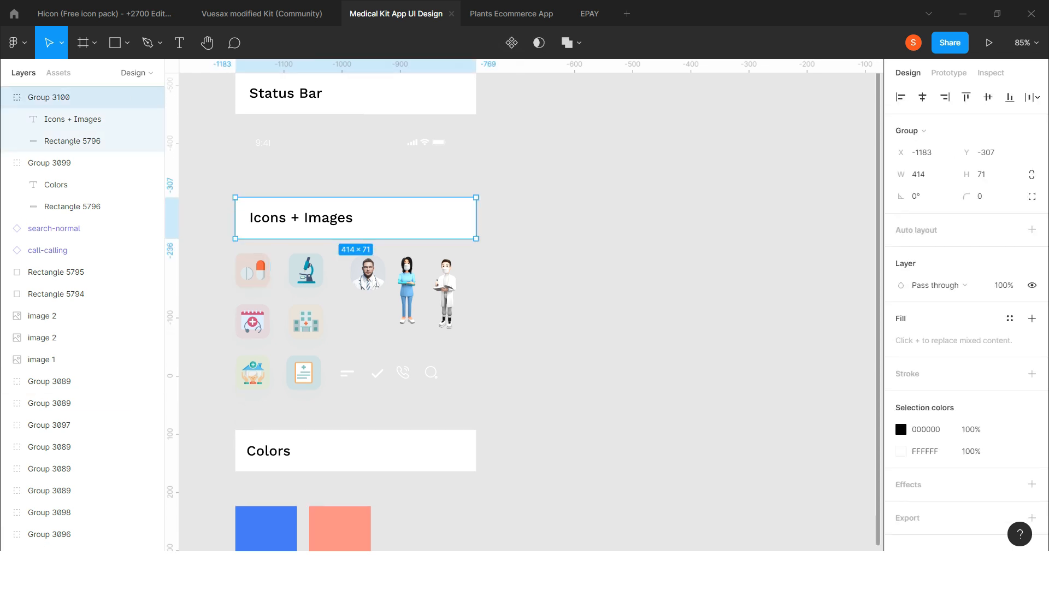
{"action": "left_click_drag", "start_coordinate": [217, 271], "coordinate": [294, 392]}
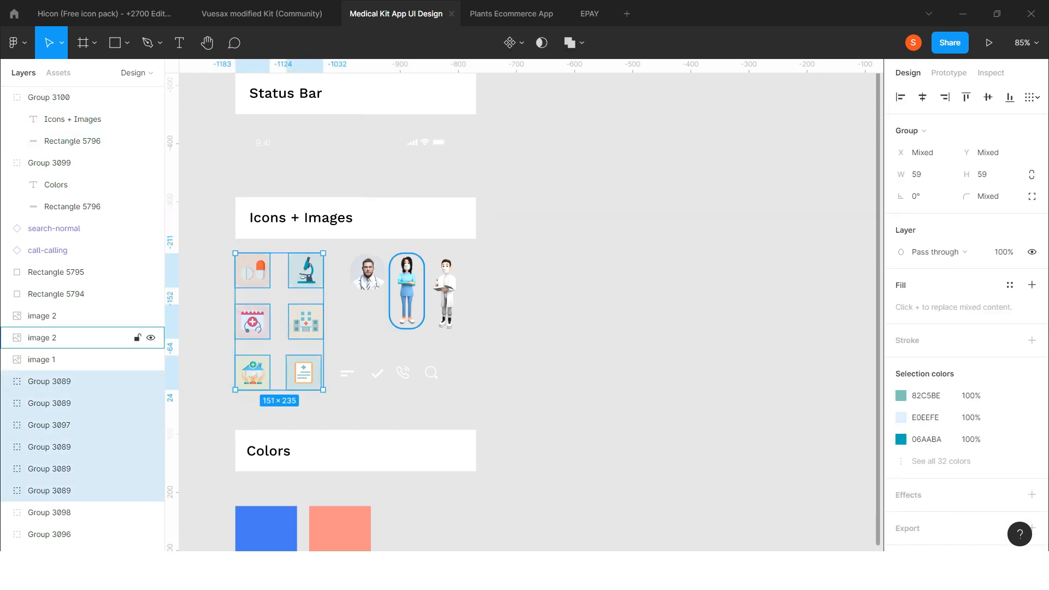
{"action": "left_click", "coordinate": [372, 275]}
{"action": "left_click", "coordinate": [484, 313]}
{"action": "left_click_drag", "start_coordinate": [465, 395], "coordinate": [343, 366]}
{"action": "left_click", "coordinate": [377, 404]}
{"action": "scroll", "coordinate": [377, 381], "scroll_direction": "down", "scroll_amount": 2}
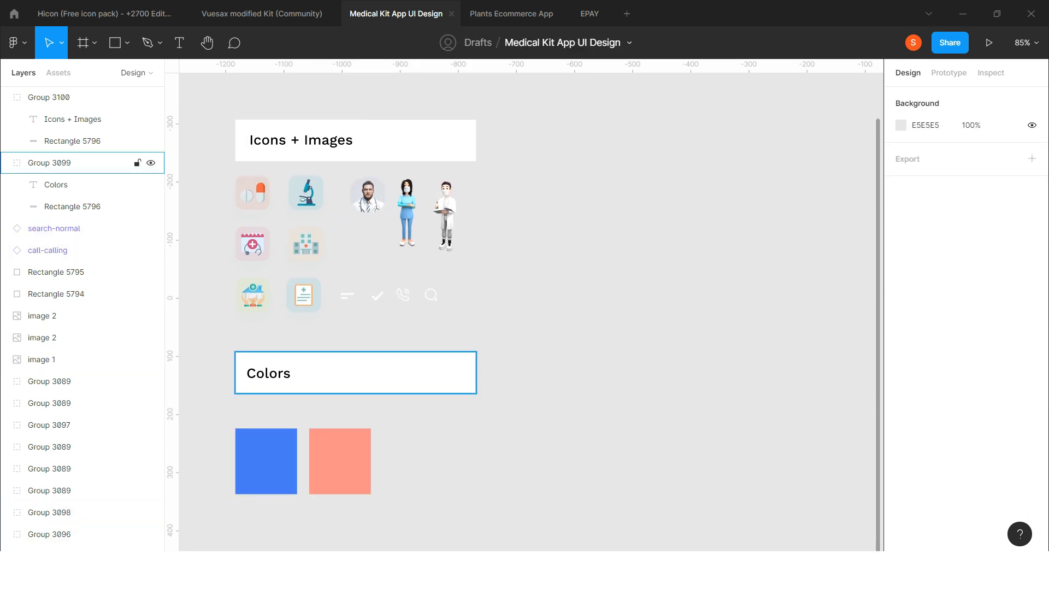
{"action": "left_click", "coordinate": [355, 362]}
{"action": "left_click", "coordinate": [340, 450]}
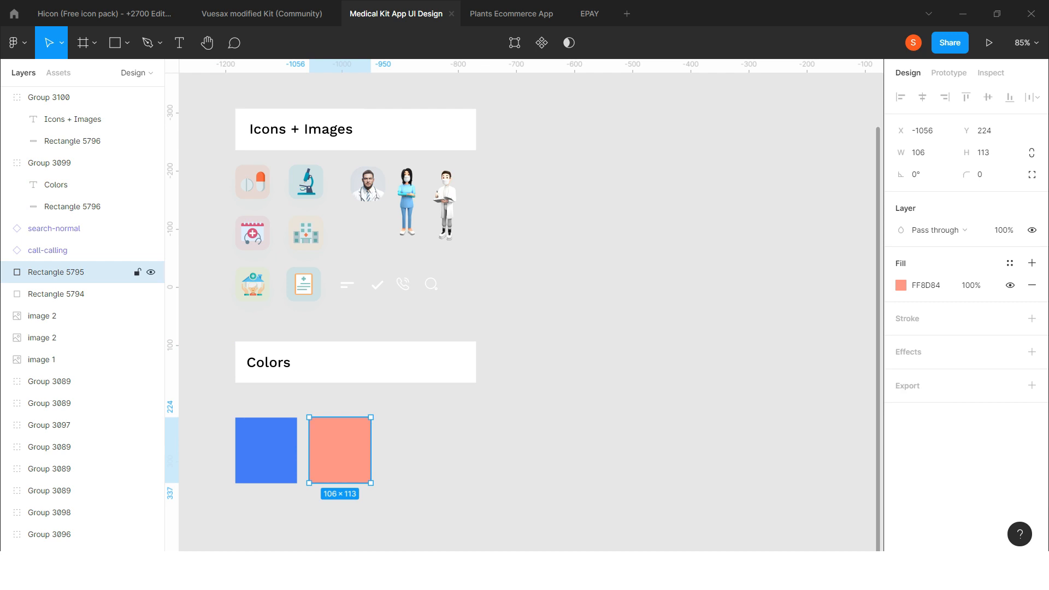
{"action": "left_click", "coordinate": [266, 450]}
{"action": "key", "text": "Escape"}
{"action": "scroll", "coordinate": [235, 342], "scroll_direction": "down", "scroll_amount": 2}
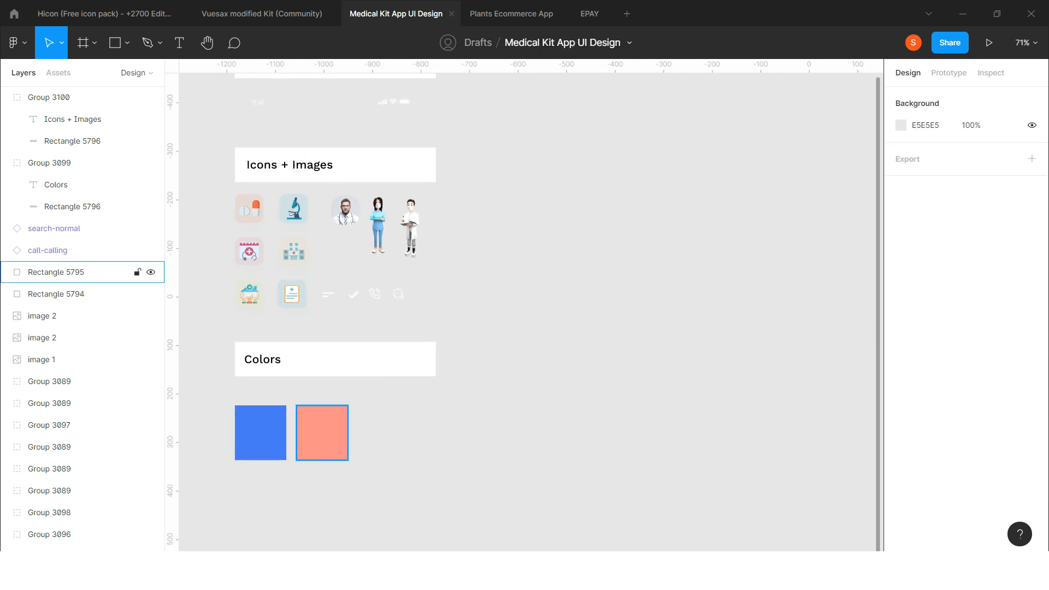
- Change the salmon swatch under Colors to orange, entering FFC684 and deepening the shade to about F3AB57
{"action": "left_click", "coordinate": [56, 272]}
{"action": "left_click", "coordinate": [901, 285]}
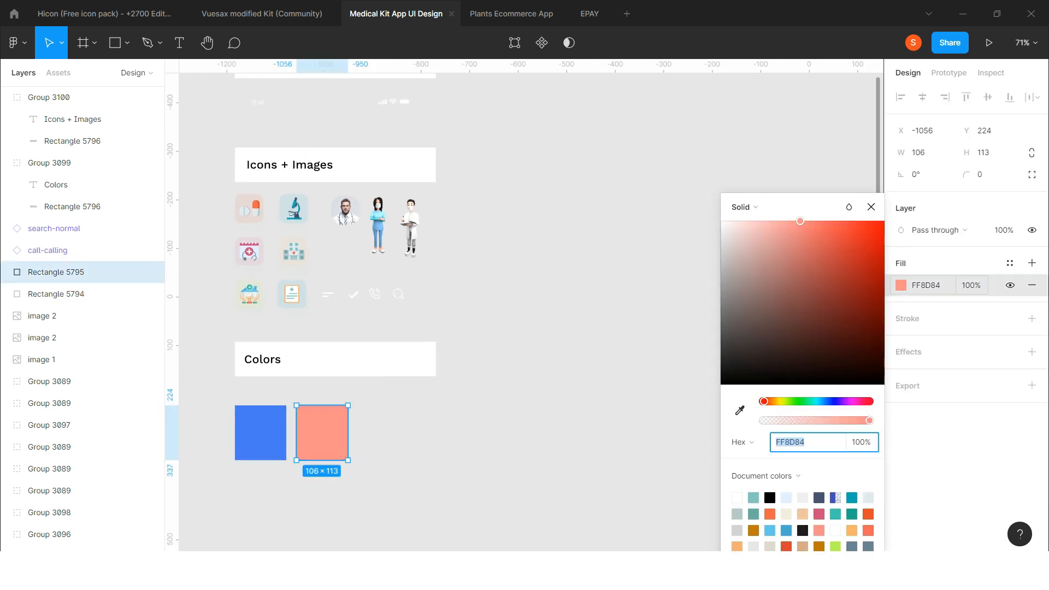
{"action": "type", "text": "FFC684"}
{"action": "key", "text": "Return"}
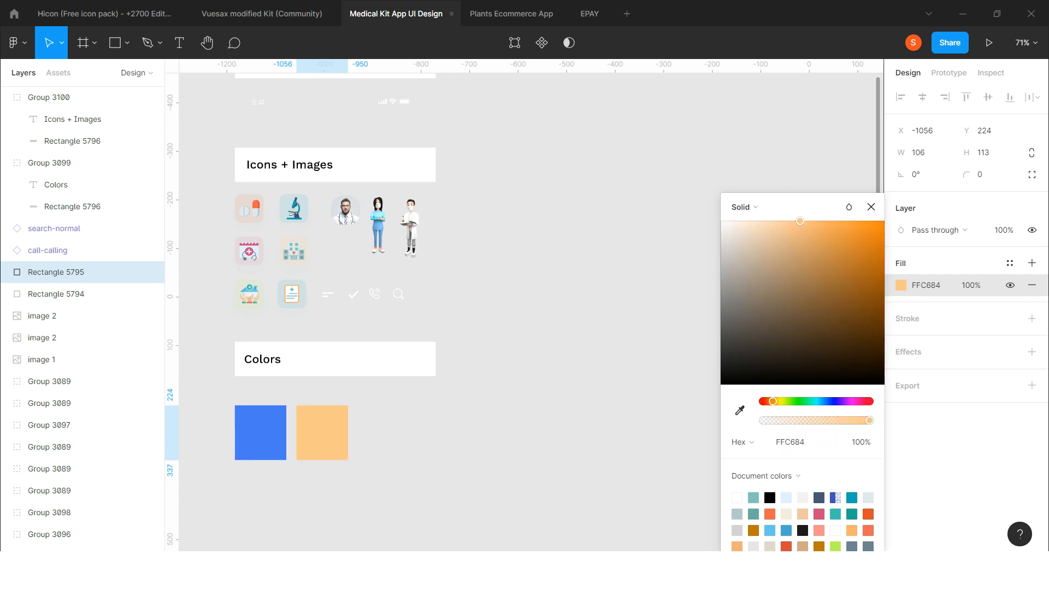
{"action": "left_click_drag", "start_coordinate": [800, 221], "coordinate": [825, 226]}
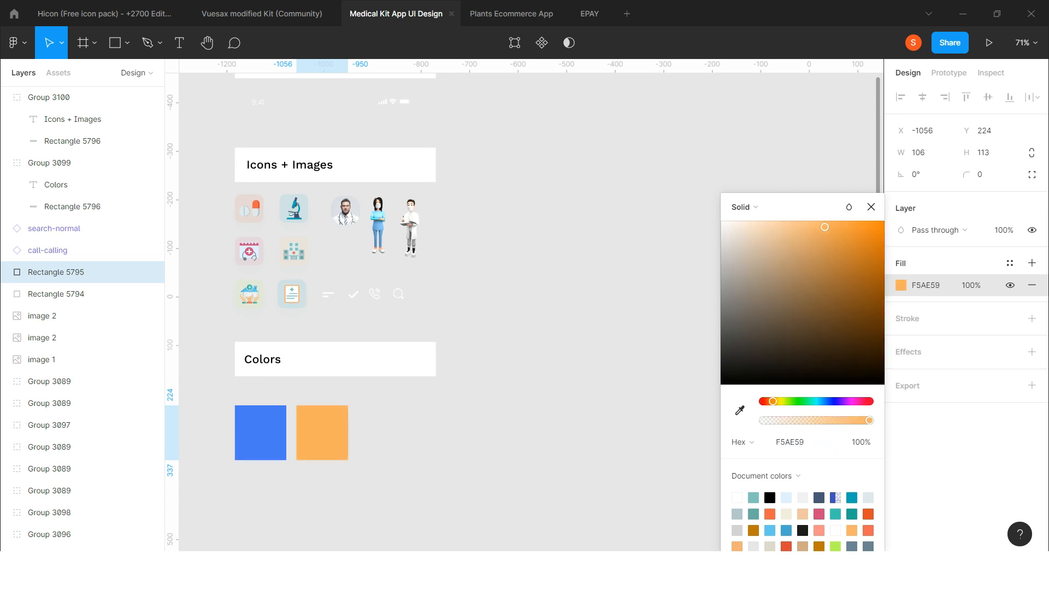
{"action": "left_click", "coordinate": [590, 328]}
{"action": "scroll", "coordinate": [383, 404], "scroll_direction": "down", "scroll_amount": 1}
{"action": "scroll", "coordinate": [322, 421], "scroll_direction": "up", "scroll_amount": 1}
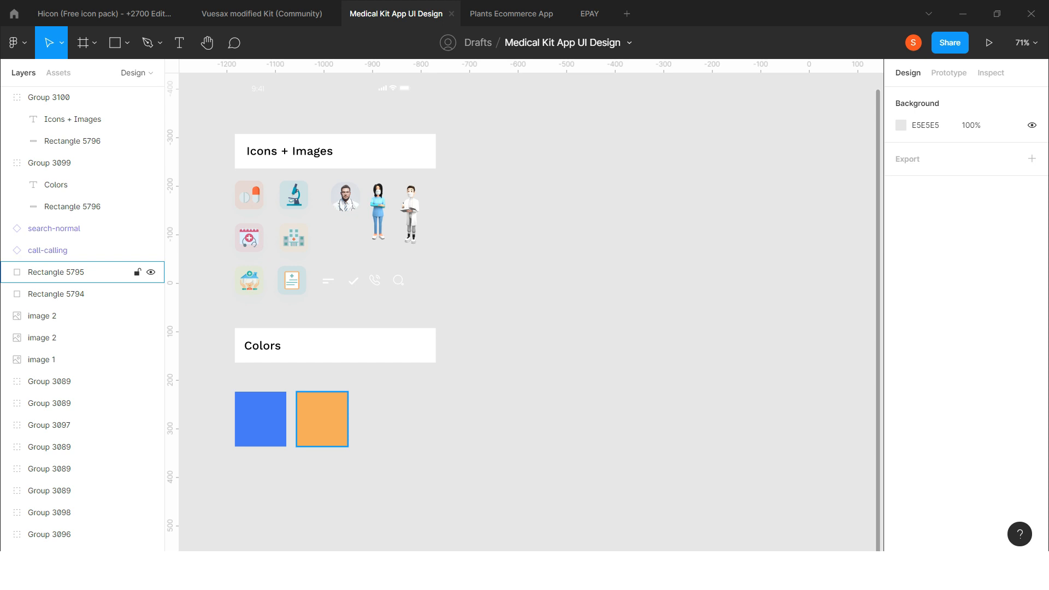
- Create a color style named Primary Color from the blue swatch's fill
{"action": "left_click", "coordinate": [323, 425]}
{"action": "left_click", "coordinate": [261, 425]}
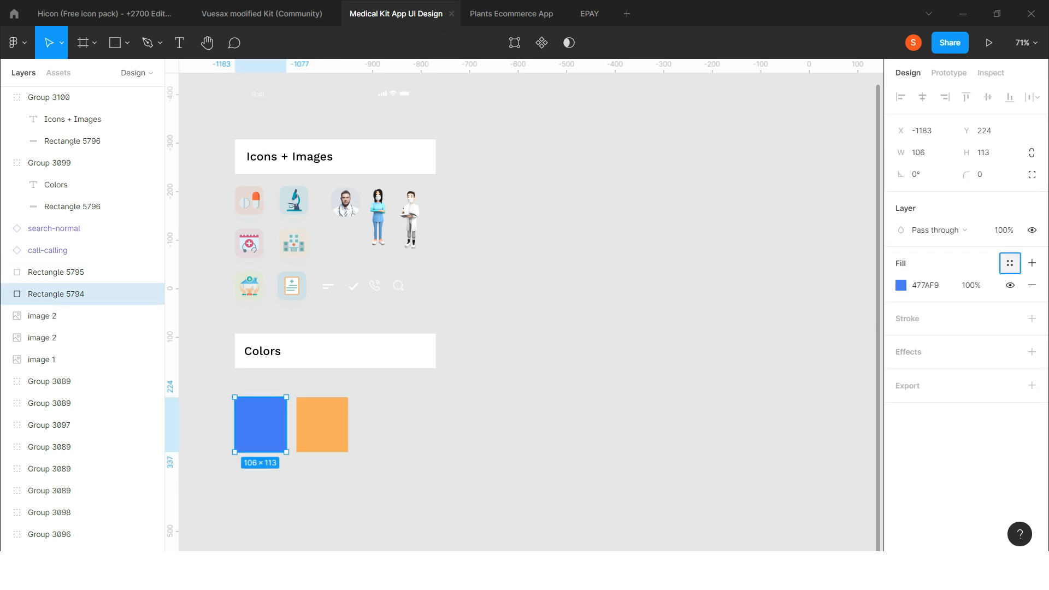
{"action": "left_click", "coordinate": [1011, 262]}
{"action": "left_click", "coordinate": [1027, 288]}
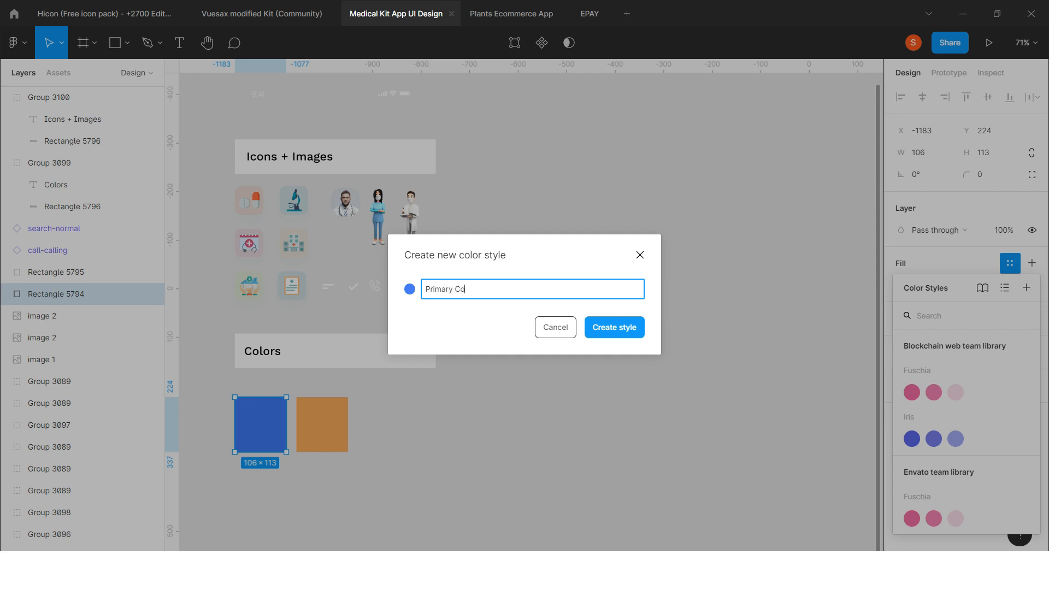
{"action": "key", "text": "Return"}
- Create a color style named Secondary from the orange swatch's fill
{"action": "left_click", "coordinate": [323, 425]}
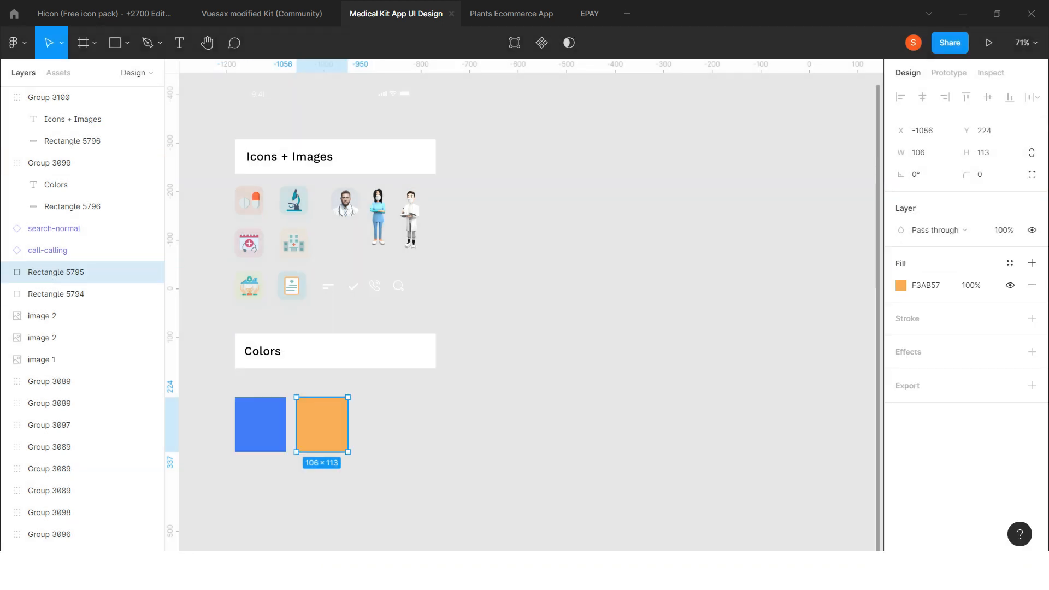
{"action": "left_click", "coordinate": [1010, 263]}
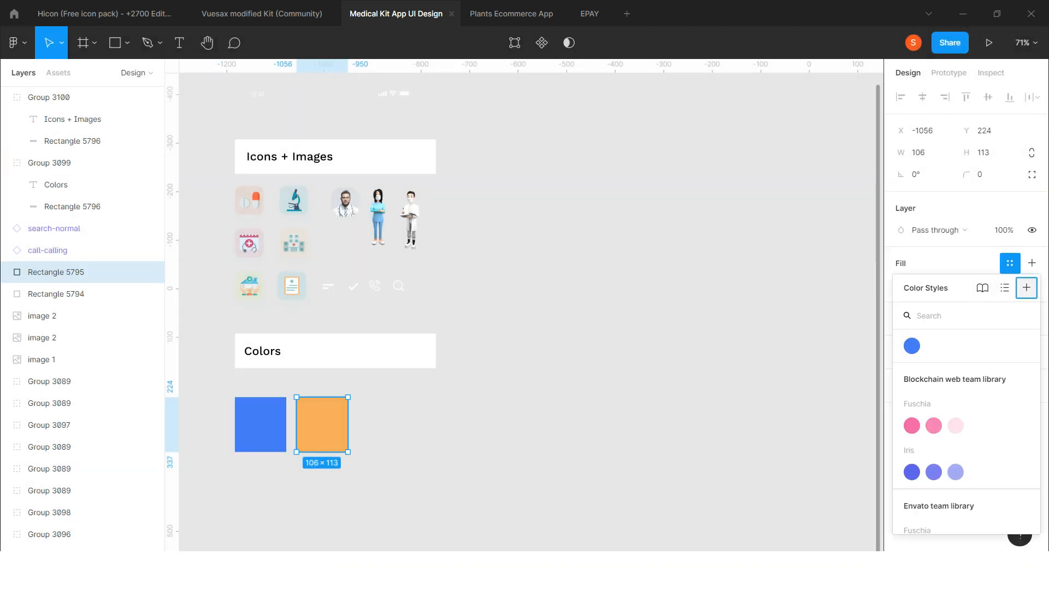
{"action": "left_click", "coordinate": [1027, 289]}
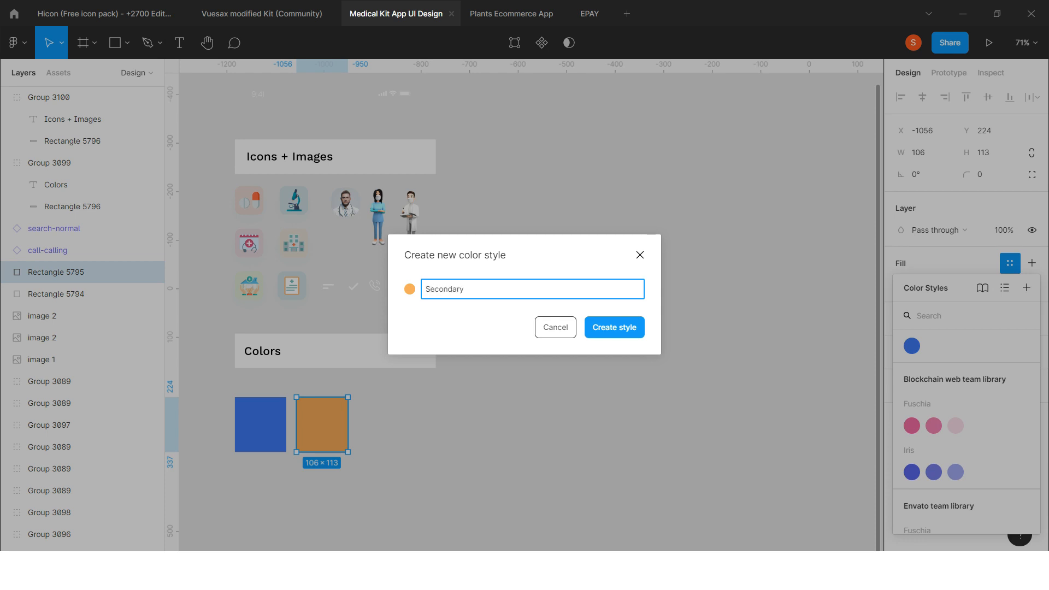
{"action": "key", "text": "Return"}
{"action": "key", "text": "Escape"}
{"action": "scroll", "coordinate": [528, 257], "scroll_direction": "up", "scroll_amount": 1}
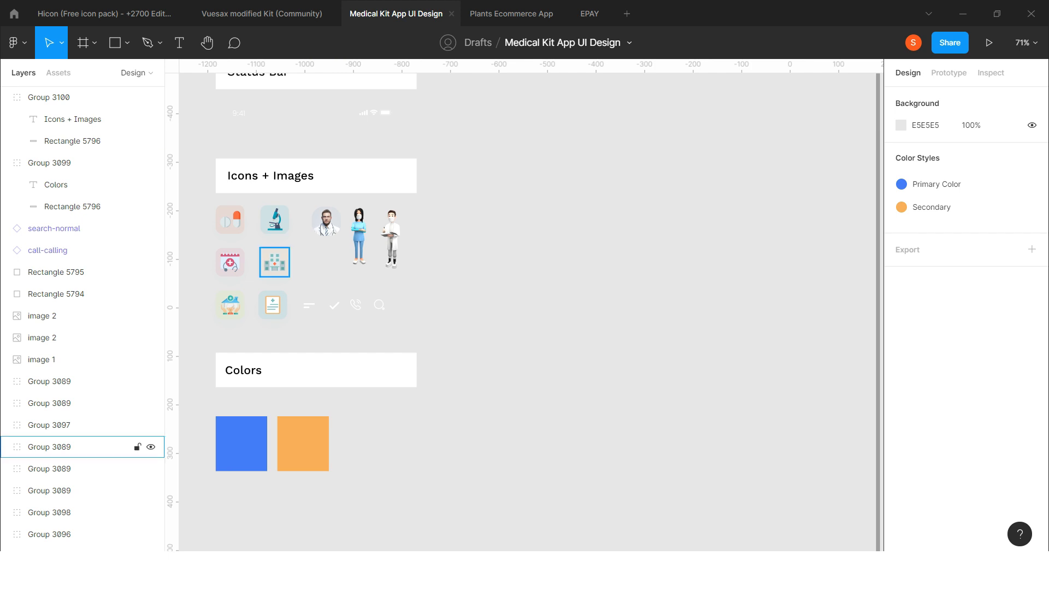
{"action": "scroll", "coordinate": [274, 263], "scroll_direction": "up", "scroll_amount": 3}
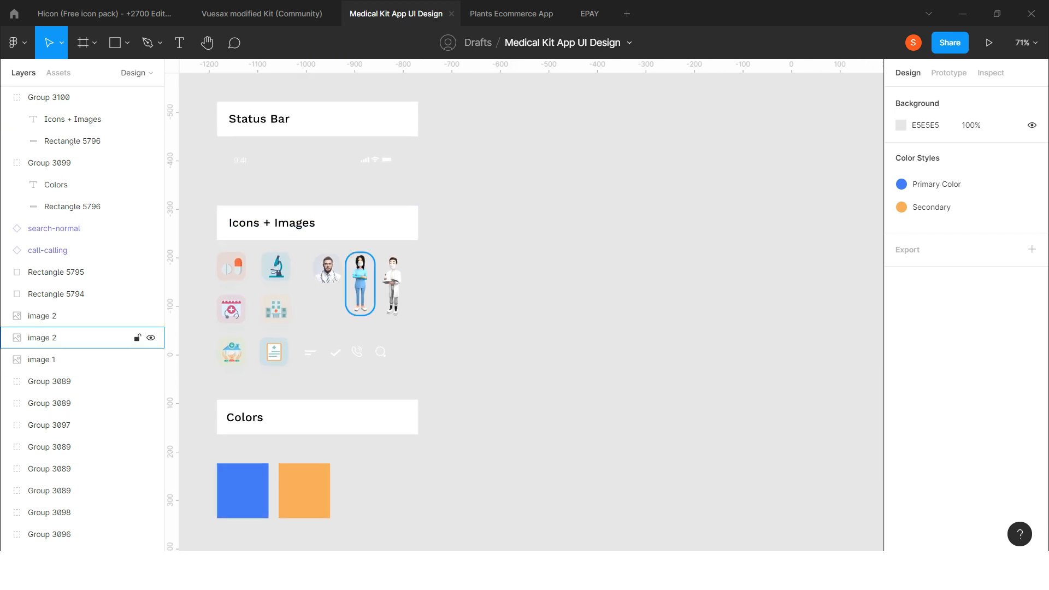
- Add an iPhone 13 mini frame and place it on the empty canvas to the right of the prepared assets
{"action": "left_click", "coordinate": [82, 42]}
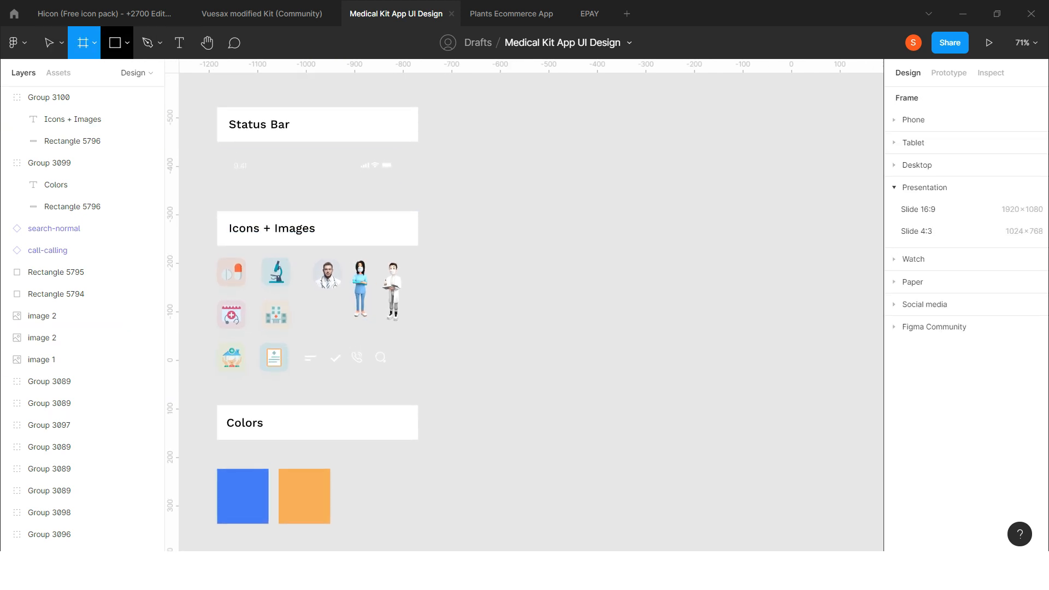
{"action": "left_click", "coordinate": [913, 120]}
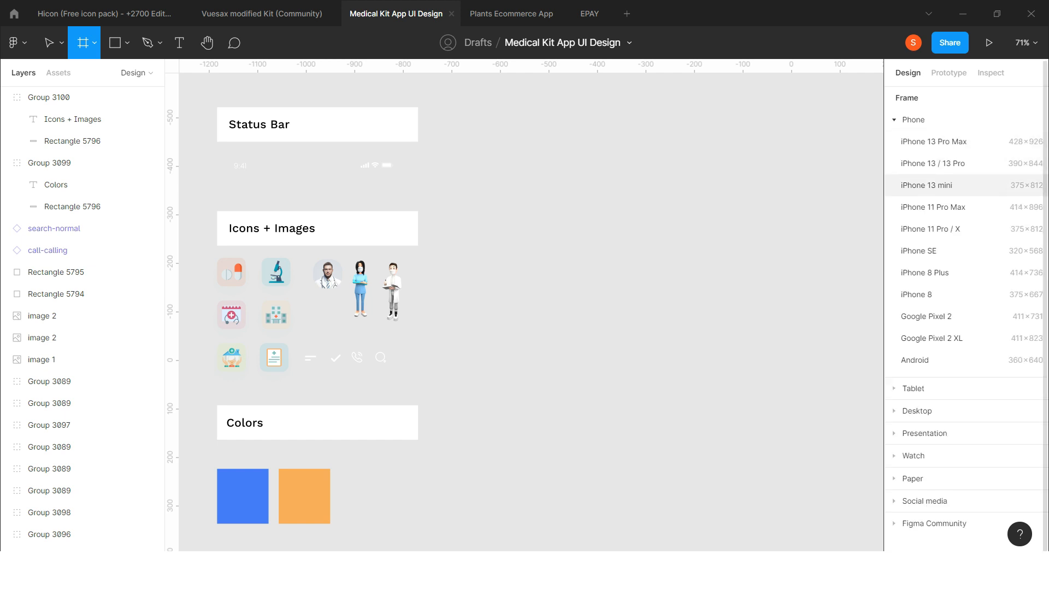
{"action": "left_click", "coordinate": [927, 186]}
{"action": "left_click_drag", "start_coordinate": [454, 135], "coordinate": [499, 136]}
{"action": "scroll", "coordinate": [500, 136], "scroll_direction": "right", "scroll_amount": 1}
{"action": "scroll", "coordinate": [500, 136], "scroll_direction": "down", "scroll_amount": 3}
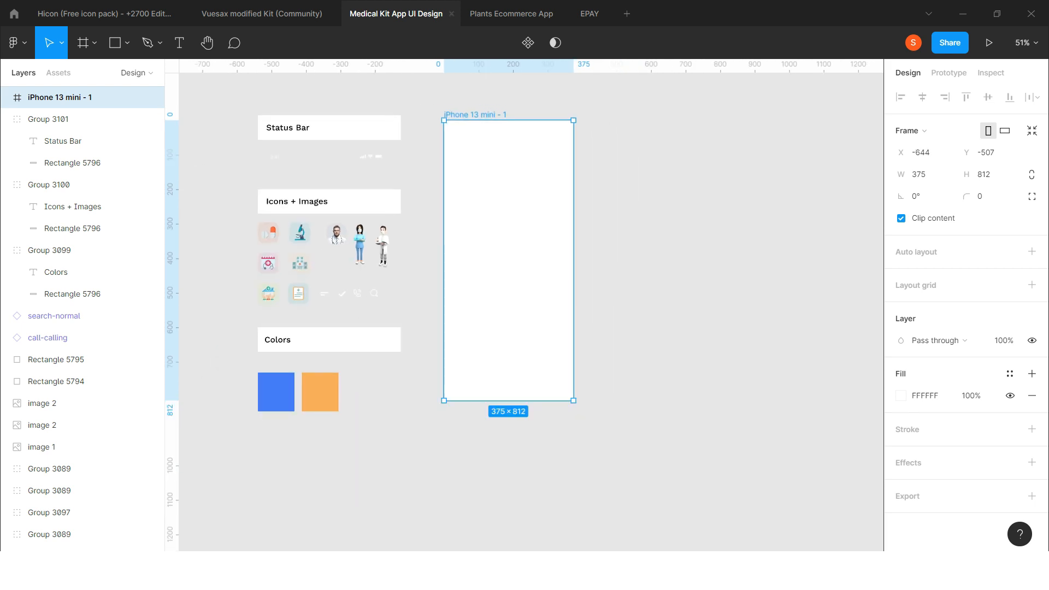
{"action": "left_click_drag", "start_coordinate": [508, 260], "coordinate": [536, 255]}
{"action": "scroll", "coordinate": [536, 255], "scroll_direction": "right", "scroll_amount": 1}
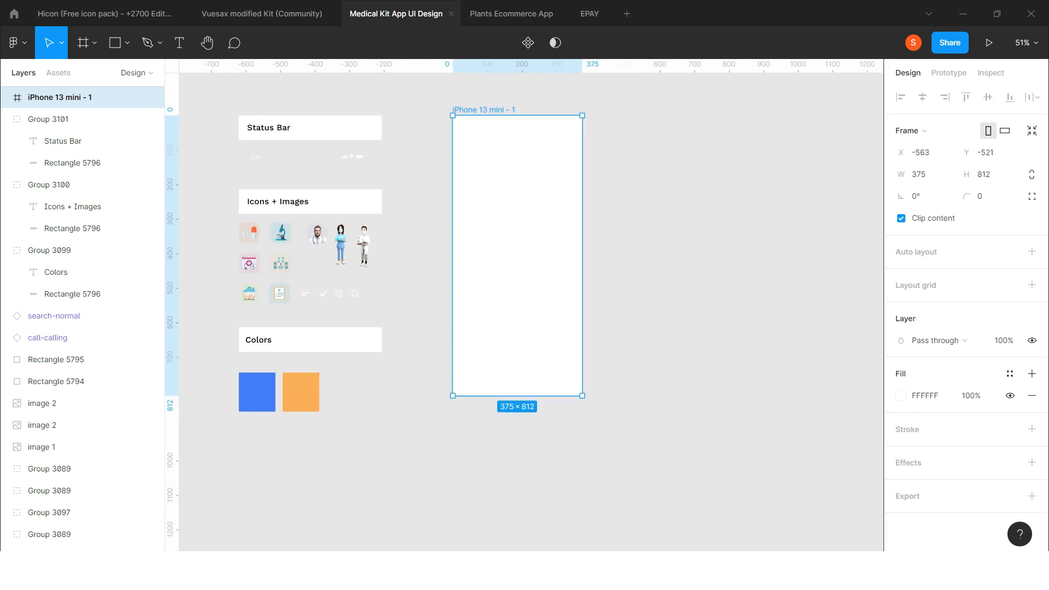
- Rename the iPhone 13 mini frame to Home Screen
{"action": "double_click", "coordinate": [485, 110]}
{"action": "type", "text": "HGo"}
{"action": "key", "text": "Return"}
{"action": "scroll", "coordinate": [536, 237], "scroll_direction": "right", "scroll_amount": 1}
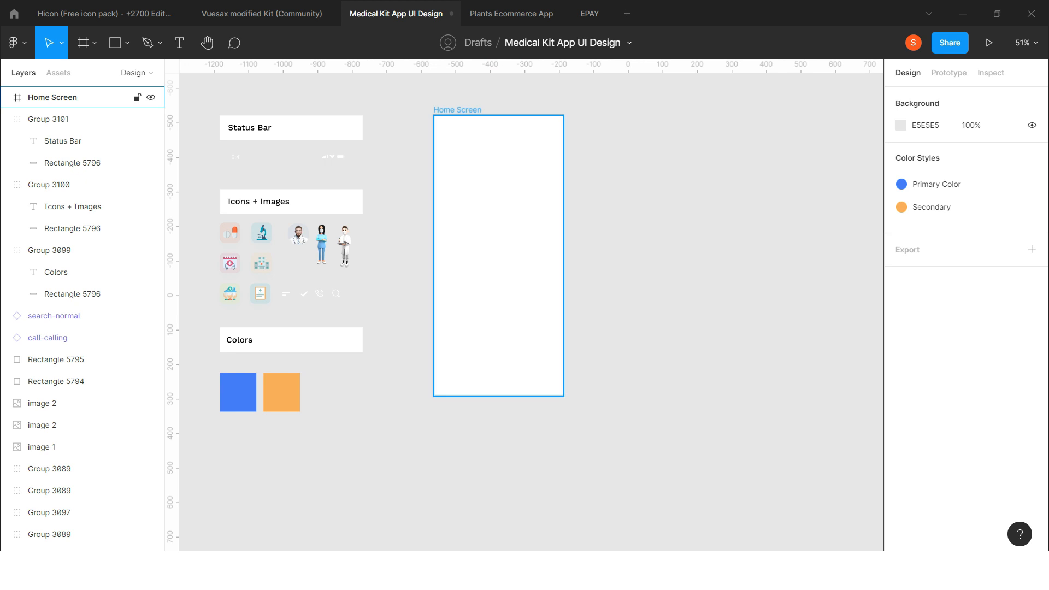
{"action": "key", "text": "Escape"}
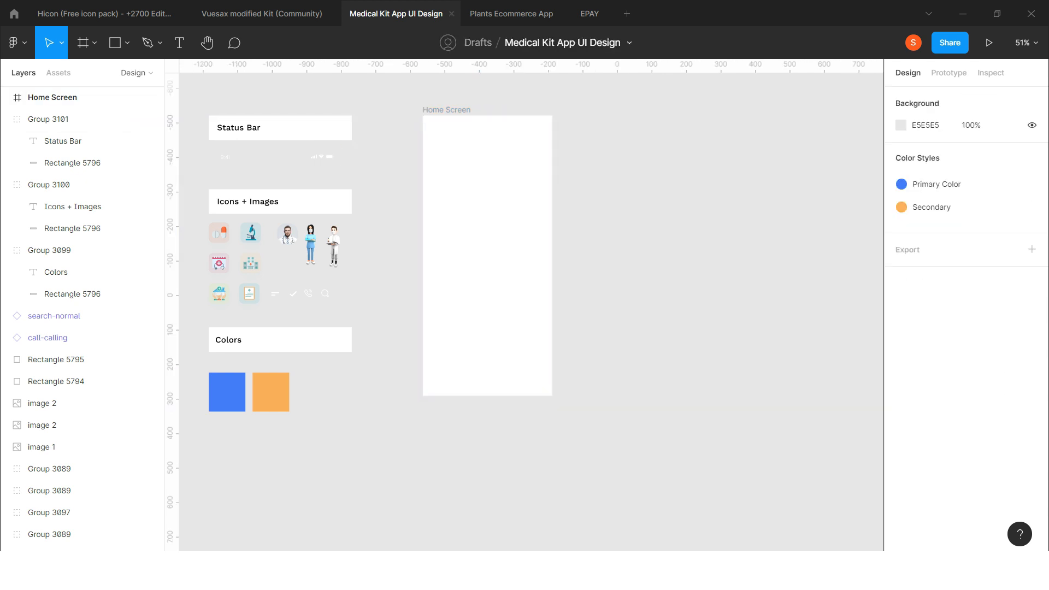
- Draw a full-width rectangle, 375 wide, across the top of the Home Screen frame and set its height to 312
{"action": "left_click", "coordinate": [457, 164]}
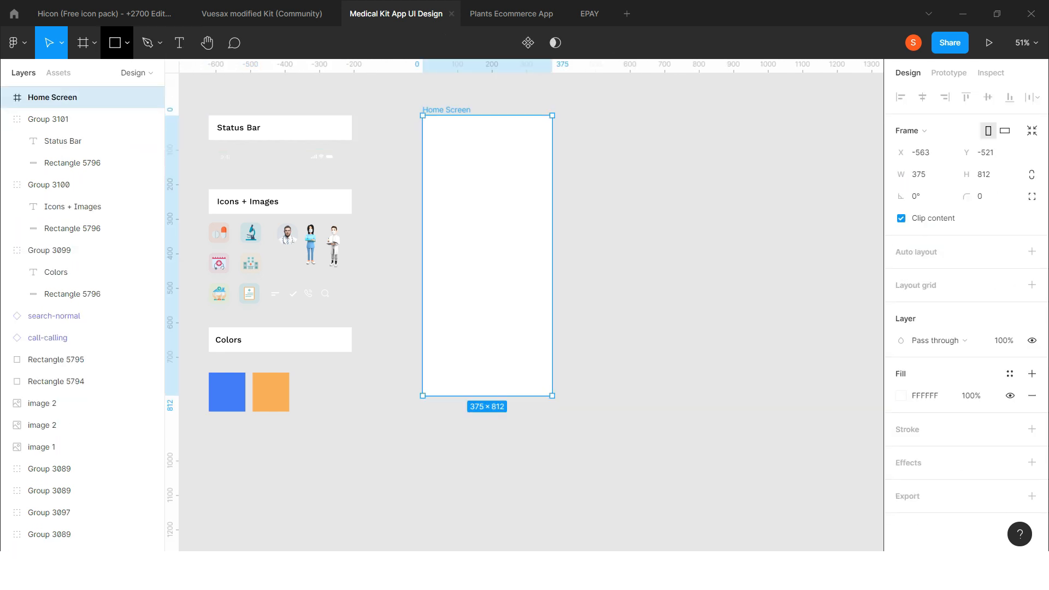
{"action": "left_click", "coordinate": [115, 42]}
{"action": "mouse_move", "coordinate": [446, 132]}
{"action": "left_mouse_down"}
{"action": "mouse_move", "coordinate": [552, 184]}
{"action": "mouse_move", "coordinate": [425, 131]}
{"action": "mouse_move", "coordinate": [423, 116]}
{"action": "left_mouse_up"}
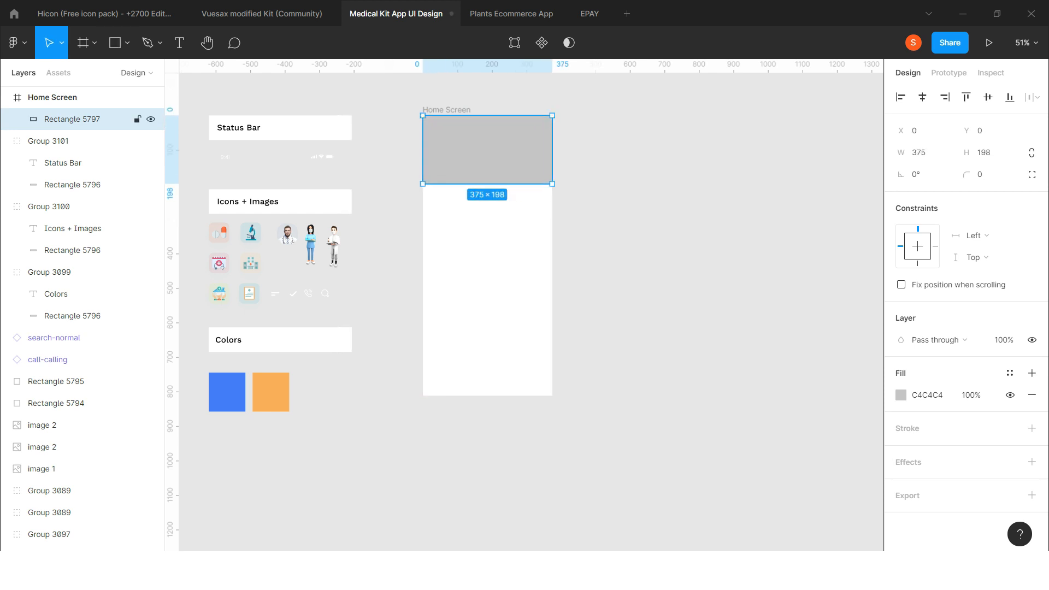
{"action": "left_click_drag", "start_coordinate": [424, 184], "coordinate": [423, 213]}
{"action": "left_click", "coordinate": [983, 153]}
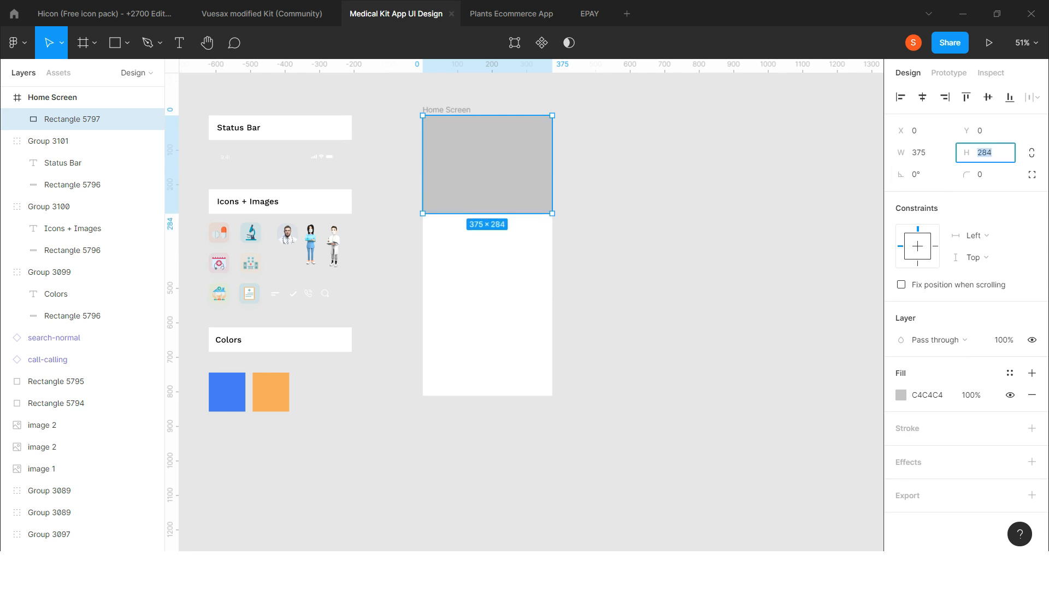
{"action": "type", "text": "312"}
{"action": "key", "text": "Return"}
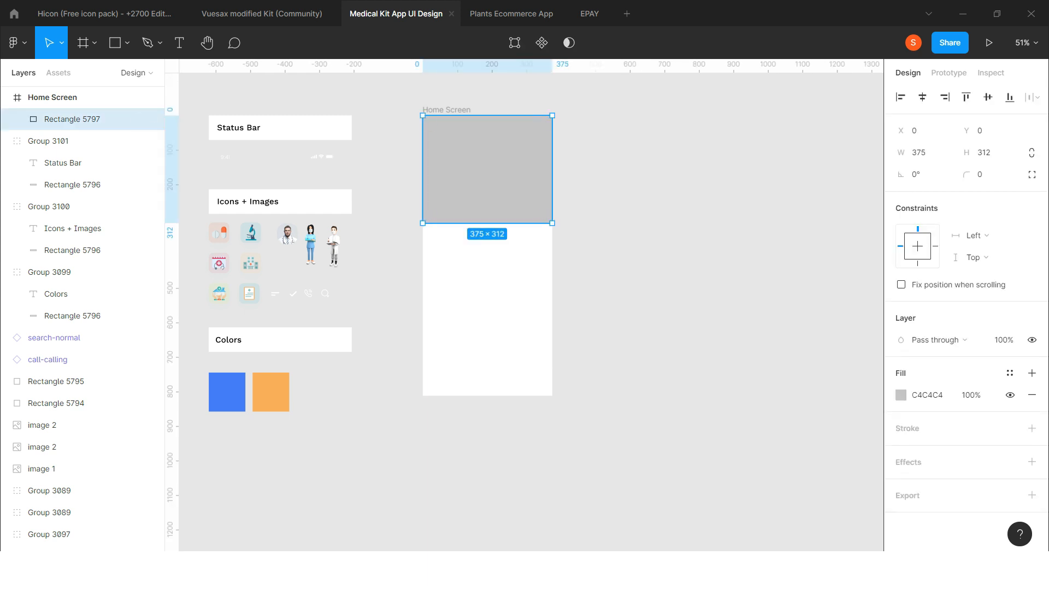
- Apply the Primary Color style to the fill of the rectangle at the top of the Home Screen frame
{"action": "left_click", "coordinate": [901, 395]}
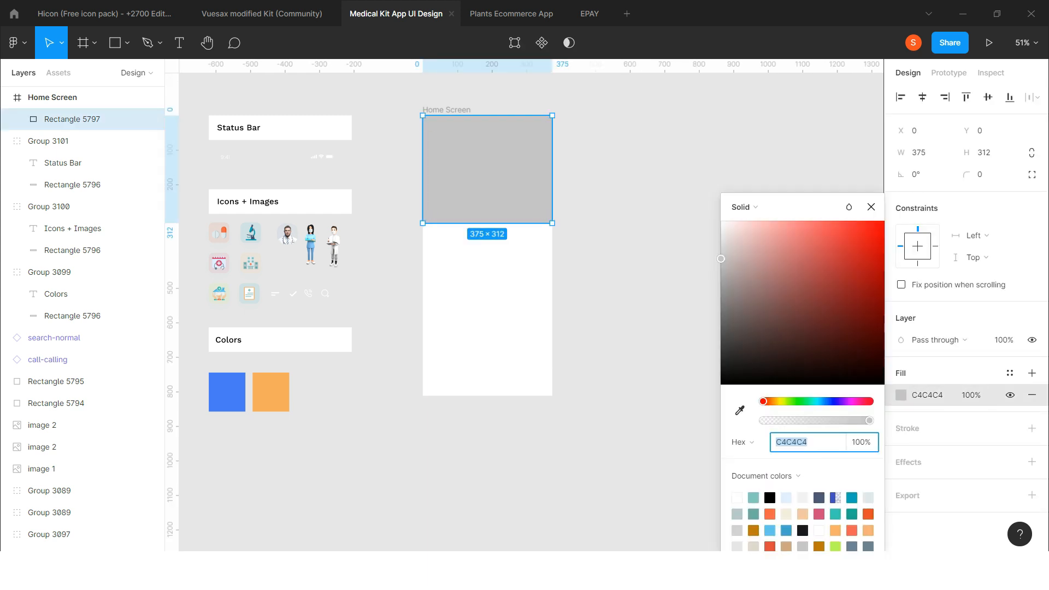
{"action": "left_click", "coordinate": [639, 262]}
{"action": "left_click", "coordinate": [492, 175]}
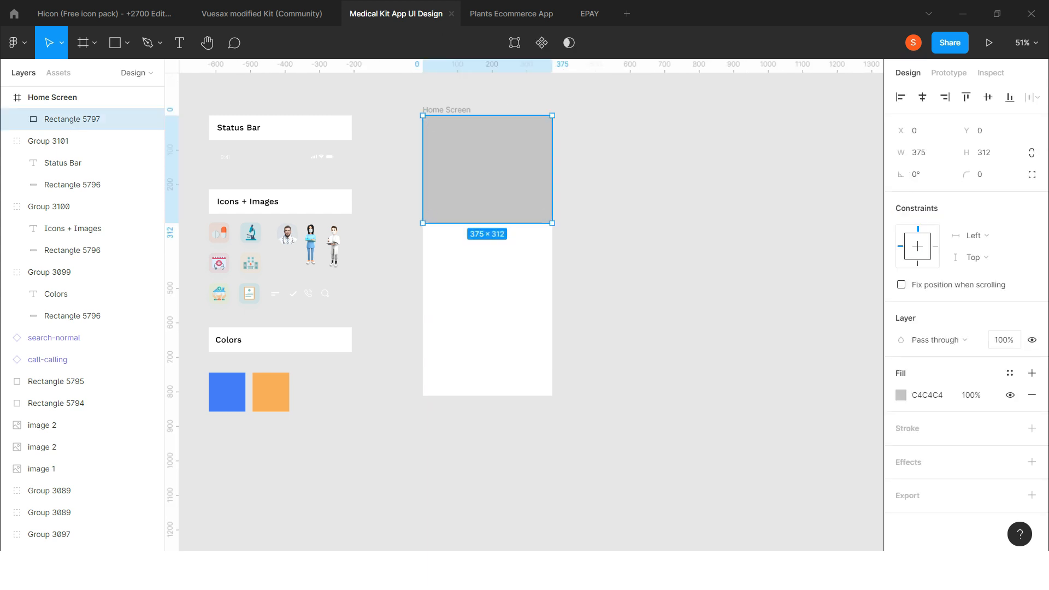
{"action": "left_click", "coordinate": [1010, 373]}
{"action": "left_click", "coordinate": [912, 372]}
{"action": "left_click", "coordinate": [639, 262]}
{"action": "left_click", "coordinate": [509, 169]}
{"action": "scroll", "coordinate": [580, 102], "scroll_direction": "up", "scroll_amount": 1}
{"action": "left_click", "coordinate": [581, 103]}
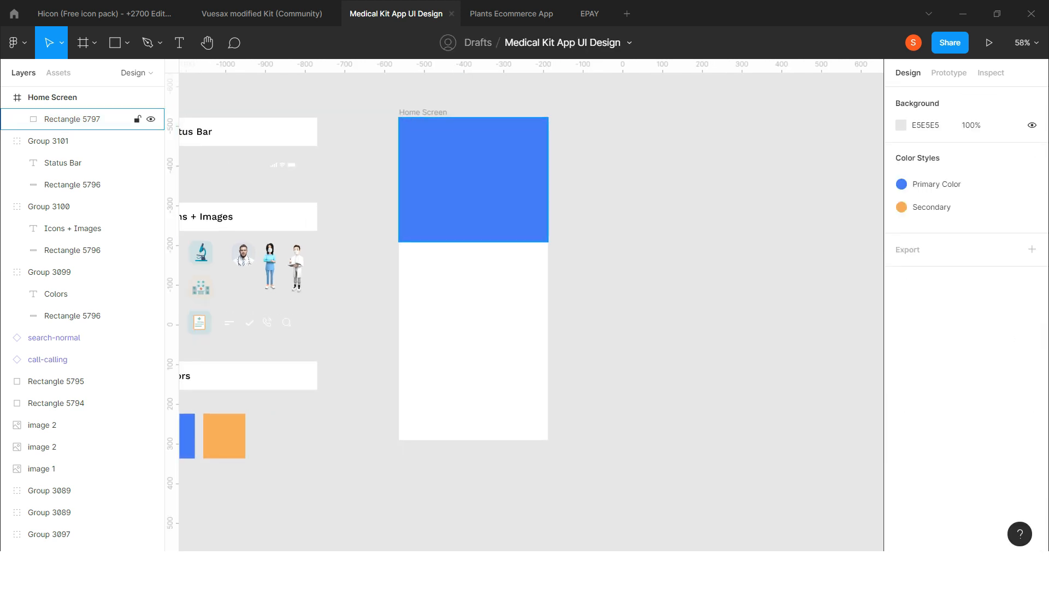
- Set the Home Screen frame's corner radius to 24
{"action": "left_click", "coordinate": [423, 113]}
{"action": "left_click", "coordinate": [984, 196]}
{"action": "type", "text": "24"}
{"action": "key", "text": "Return"}
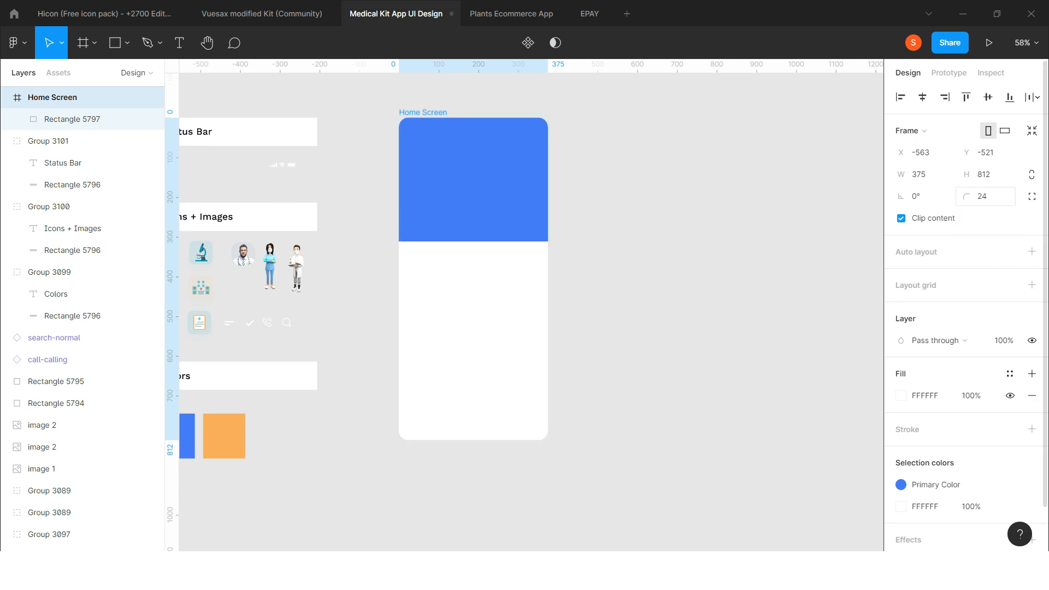
{"action": "left_click", "coordinate": [639, 197]}
{"action": "scroll", "coordinate": [492, 186], "scroll_direction": "right", "scroll_amount": 1}
{"action": "scroll", "coordinate": [492, 185], "scroll_direction": "right", "scroll_amount": 1}
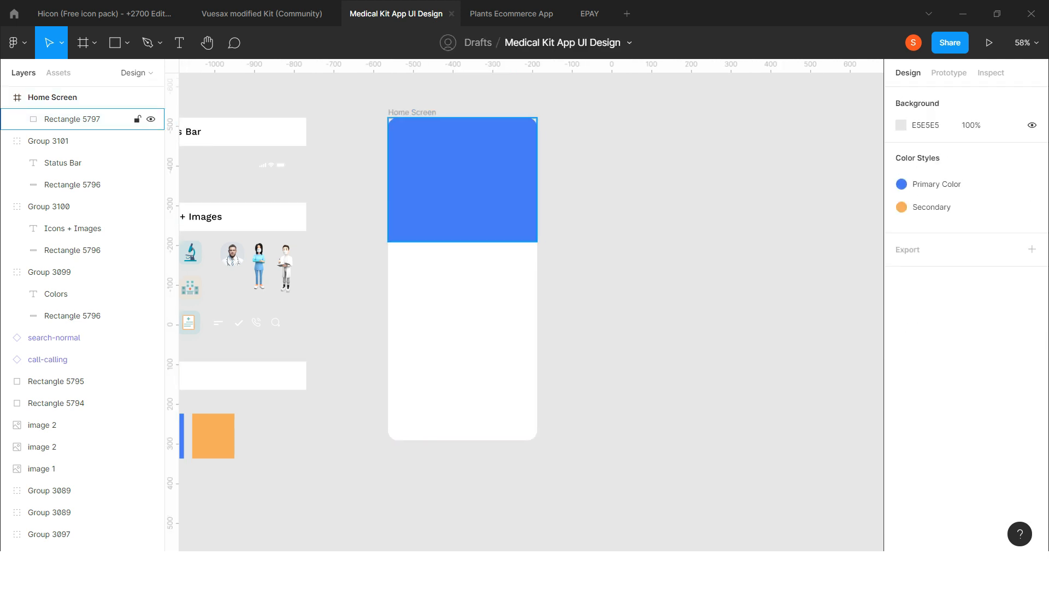
- Copy the white status bar group into the Home Screen frame and align it to the frame's top edge
{"action": "scroll", "coordinate": [492, 219], "scroll_direction": "left", "scroll_amount": 3}
{"action": "left_click", "coordinate": [246, 165]}
{"action": "right_click", "coordinate": [277, 159]}
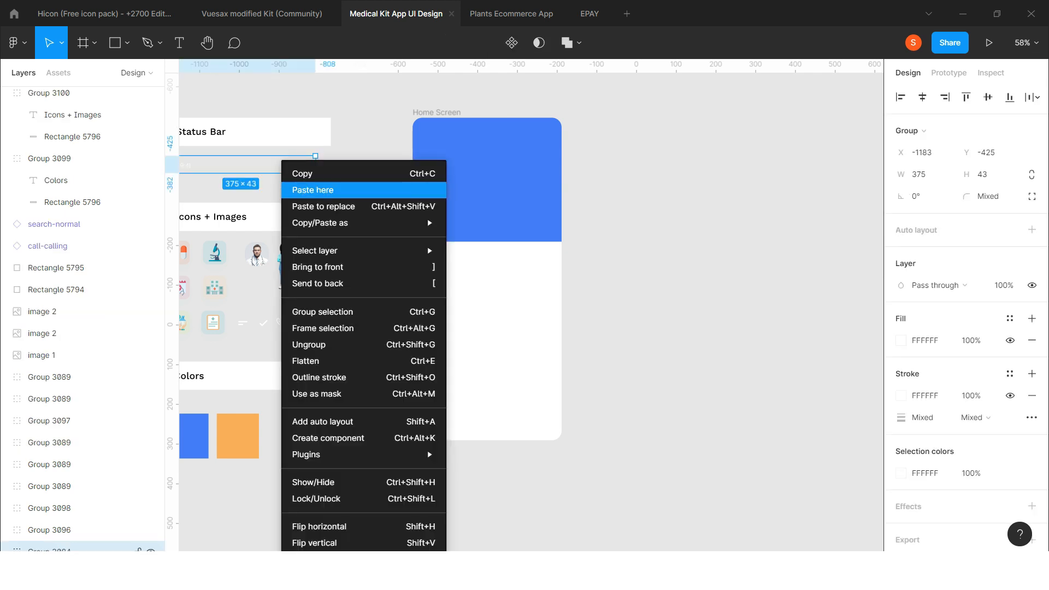
{"action": "left_click", "coordinate": [307, 172]}
{"action": "left_click", "coordinate": [437, 112]}
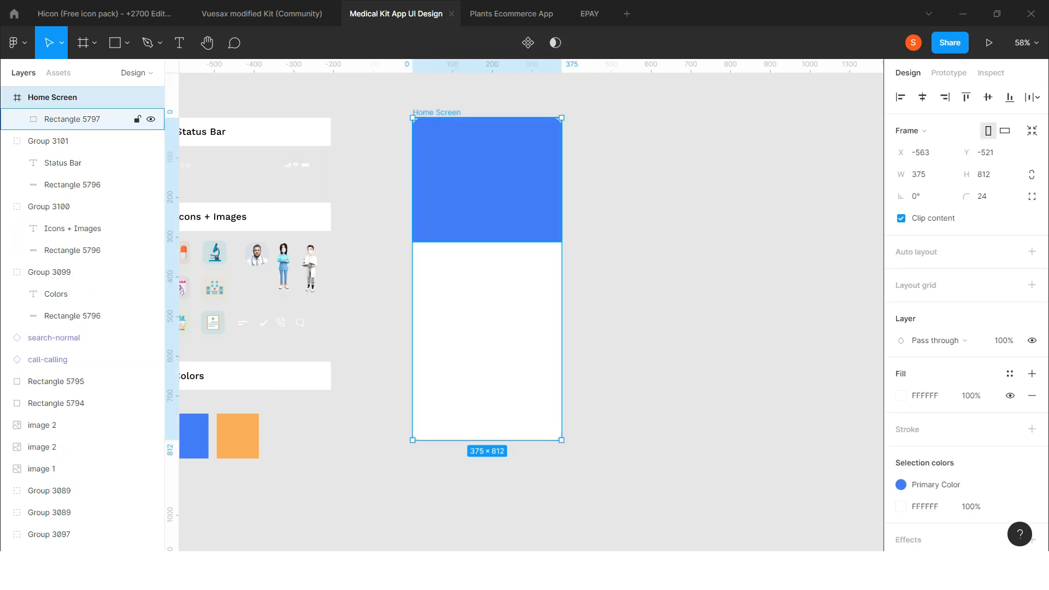
{"action": "key", "text": "ctrl+v"}
{"action": "key", "text": "alt+w"}
{"action": "scroll", "coordinate": [506, 127], "scroll_direction": "up", "scroll_amount": 3}
{"action": "key", "text": "Escape"}
{"action": "key", "text": "Escape"}
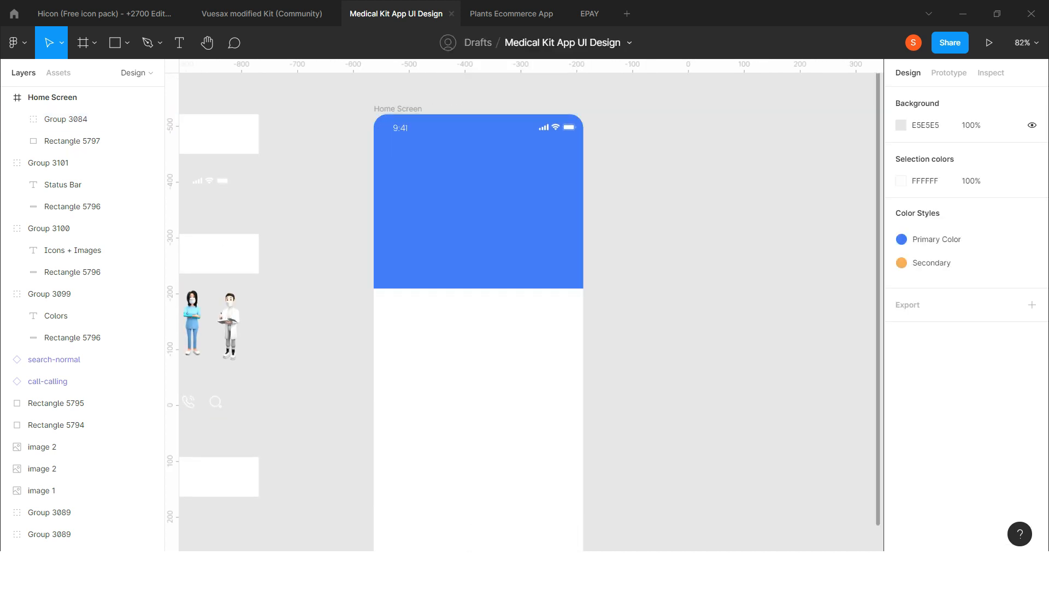
{"action": "scroll", "coordinate": [481, 306], "scroll_direction": "down", "scroll_amount": 2}
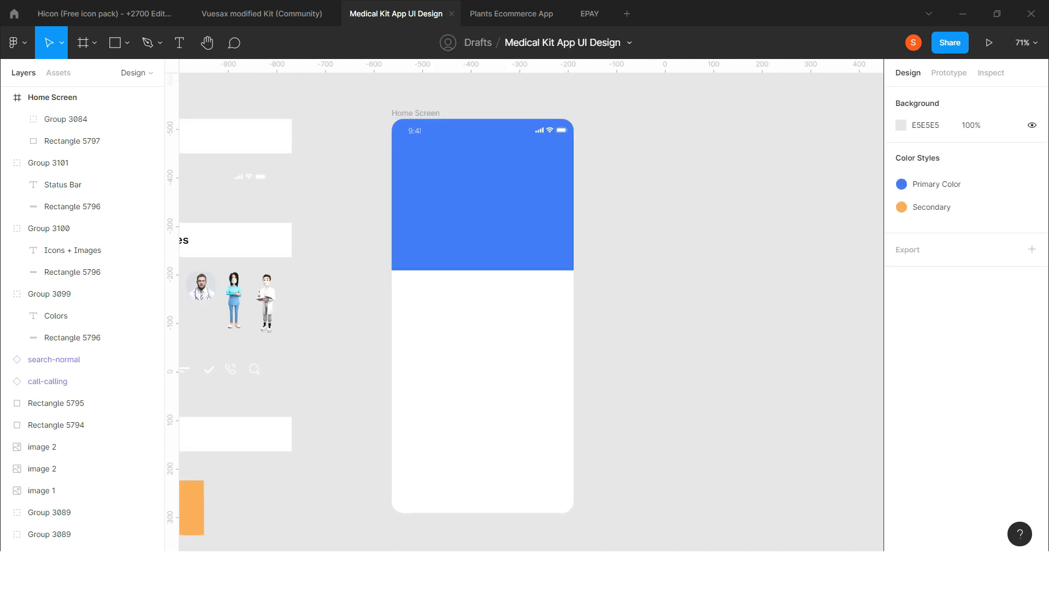
- Copy the white menu icon group from the prepared assets into the Home Screen header, just below the status bar time at X 34, Y 67
{"action": "scroll", "coordinate": [482, 315], "scroll_direction": "left", "scroll_amount": 3}
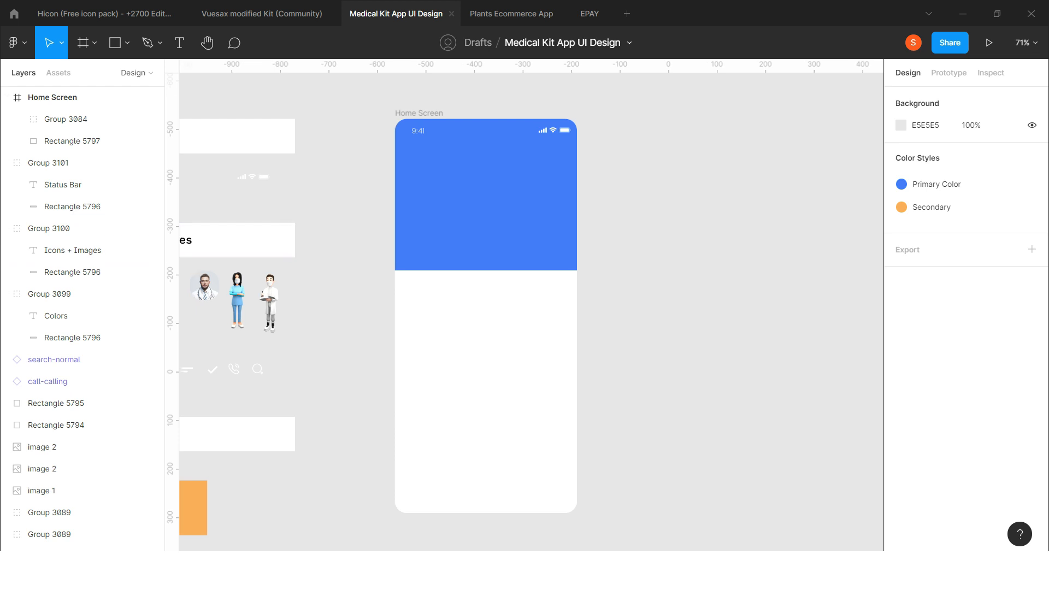
{"action": "left_click", "coordinate": [337, 344]}
{"action": "key", "text": "ctrl+c"}
{"action": "left_click", "coordinate": [569, 87]}
{"action": "key", "text": "ctrl+v"}
{"action": "scroll", "coordinate": [607, 191], "scroll_direction": "right", "scroll_amount": 1}
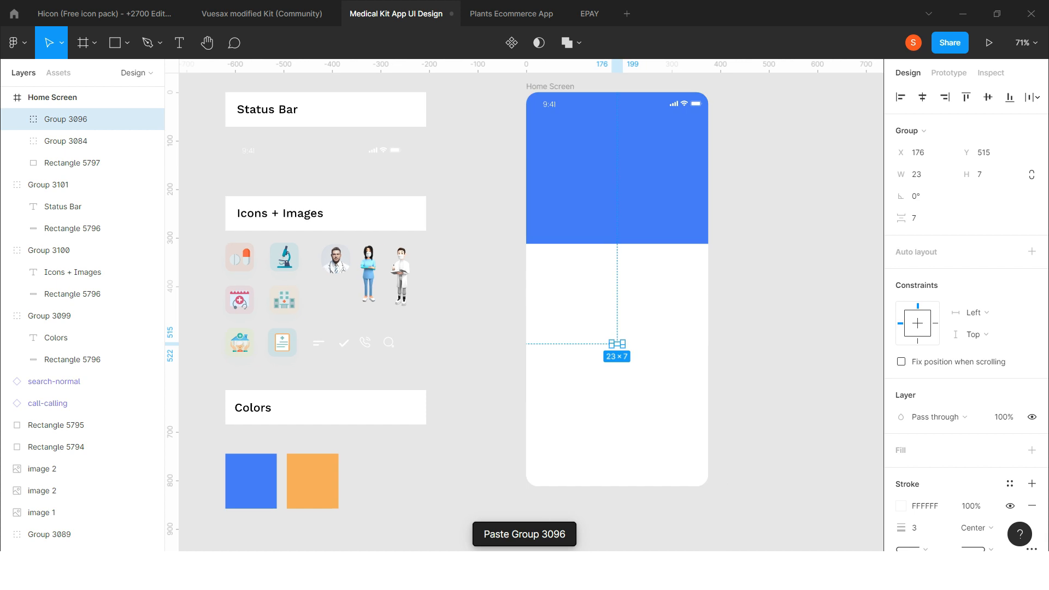
{"action": "scroll", "coordinate": [530, 312], "scroll_direction": "right", "scroll_amount": 2}
{"action": "left_click_drag", "start_coordinate": [583, 344], "coordinate": [514, 127]}
{"action": "scroll", "coordinate": [528, 108], "scroll_direction": "up", "scroll_amount": 2}
{"action": "key", "text": "Up"}
{"action": "scroll", "coordinate": [592, 314], "scroll_direction": "right", "scroll_amount": 2}
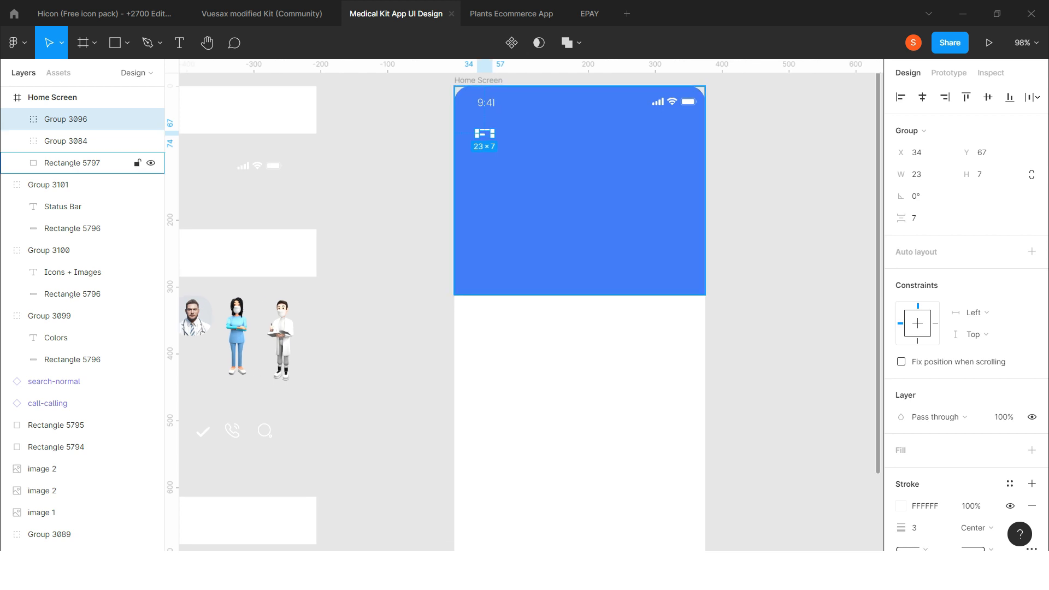
{"action": "scroll", "coordinate": [574, 153], "scroll_direction": "right", "scroll_amount": 1}
{"action": "left_click", "coordinate": [732, 180]}
{"action": "scroll", "coordinate": [574, 154], "scroll_direction": "down", "scroll_amount": 1}
{"action": "scroll", "coordinate": [573, 153], "scroll_direction": "right", "scroll_amount": 1}
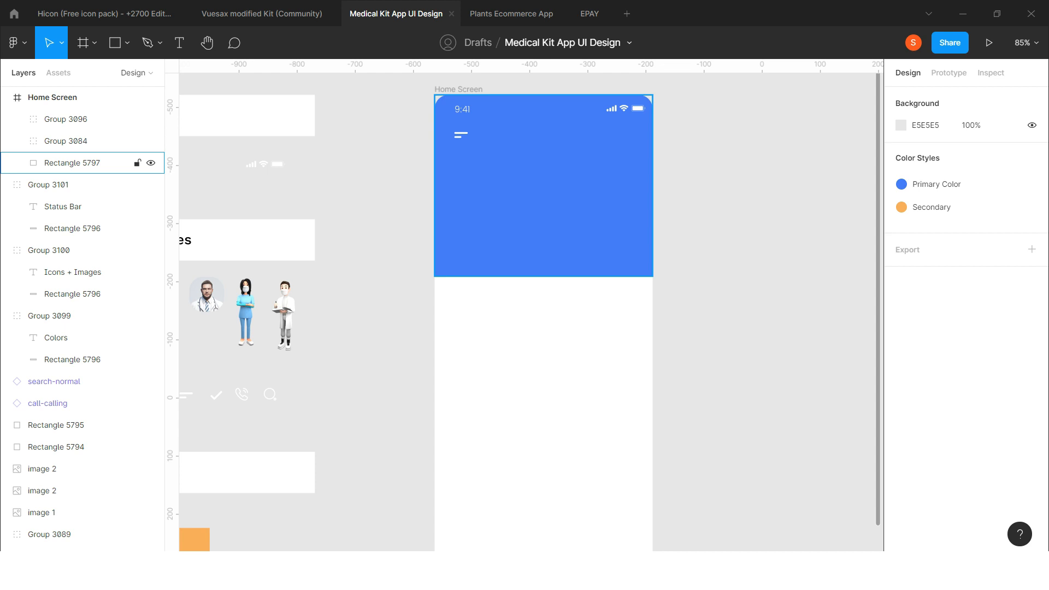
- Draw a circle about 52 px wide in the blue header and set its size to 48 × 48
{"action": "scroll", "coordinate": [532, 202], "scroll_direction": "down", "scroll_amount": 2}
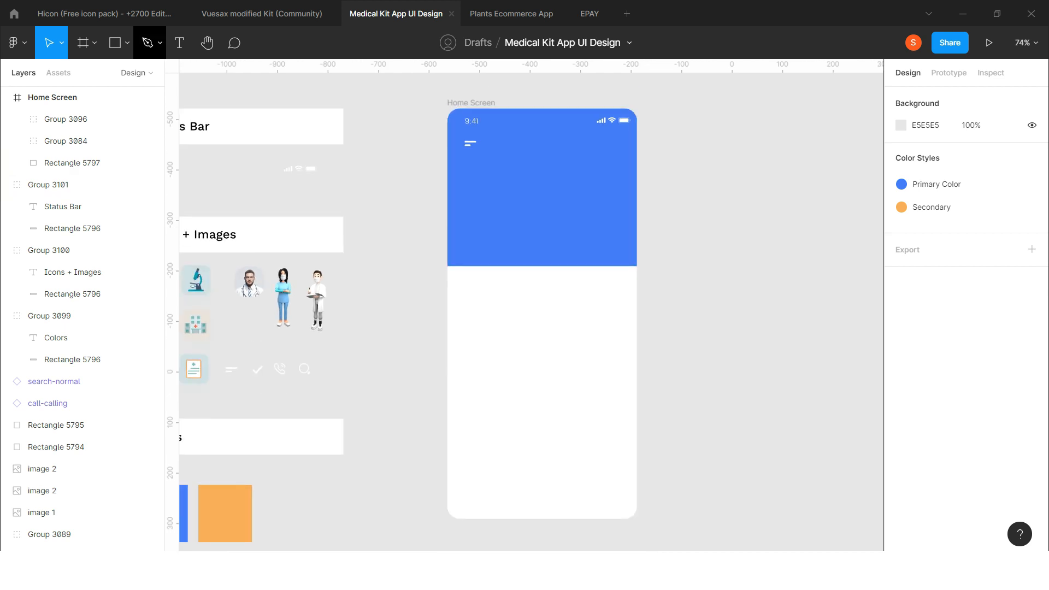
{"action": "left_click", "coordinate": [127, 42]}
{"action": "left_click", "coordinate": [85, 126]}
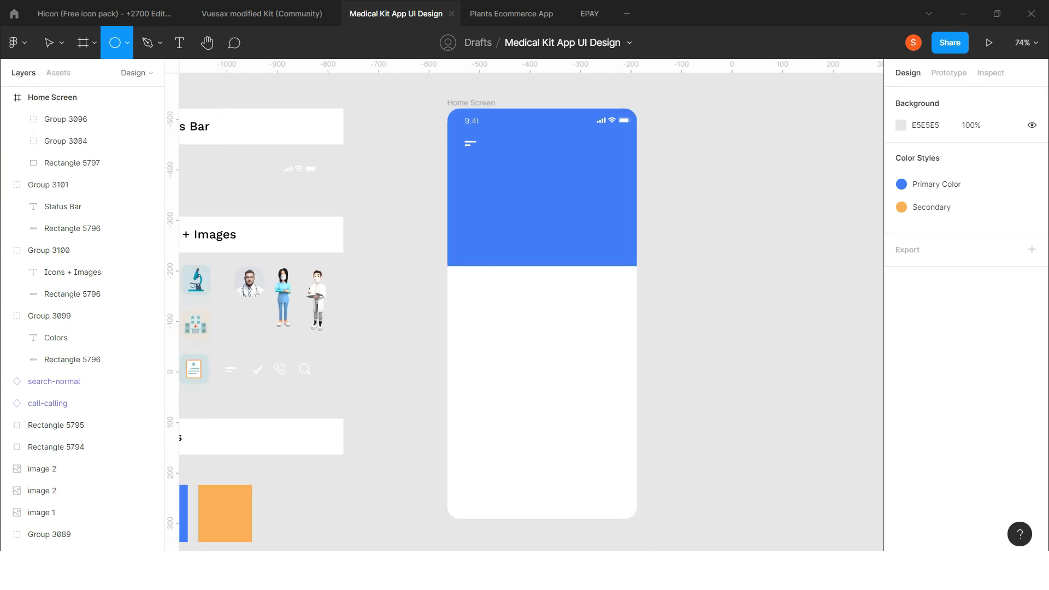
{"action": "mouse_move", "coordinate": [568, 135]}
{"action": "left_mouse_down"}
{"action": "mouse_move", "coordinate": [589, 155]}
{"action": "mouse_move", "coordinate": [547, 150]}
{"action": "left_mouse_up"}
{"action": "left_click", "coordinate": [924, 152]}
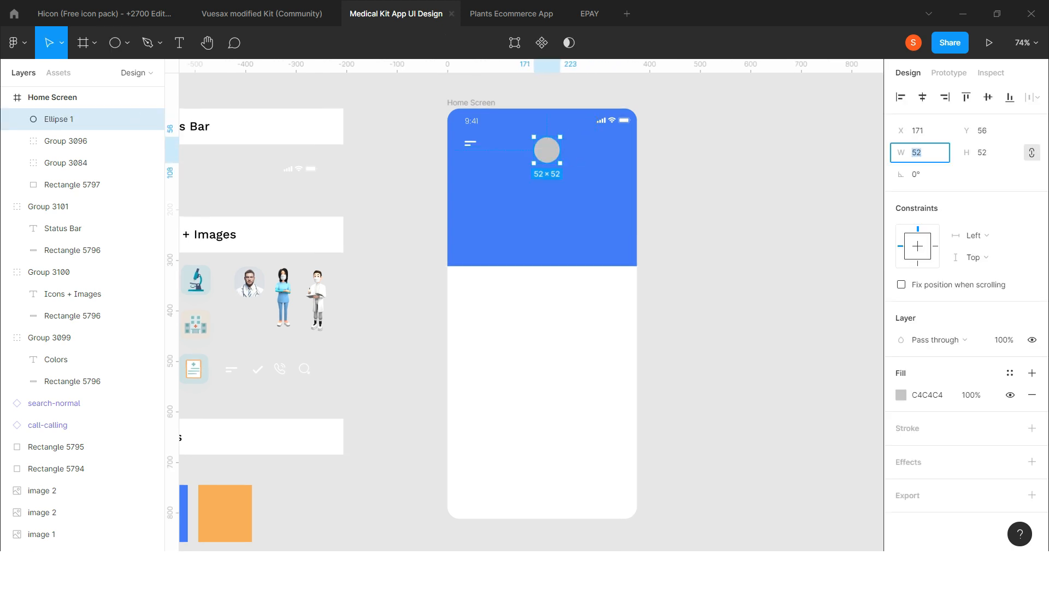
{"action": "type", "text": "48"}
{"action": "key", "text": "Return"}
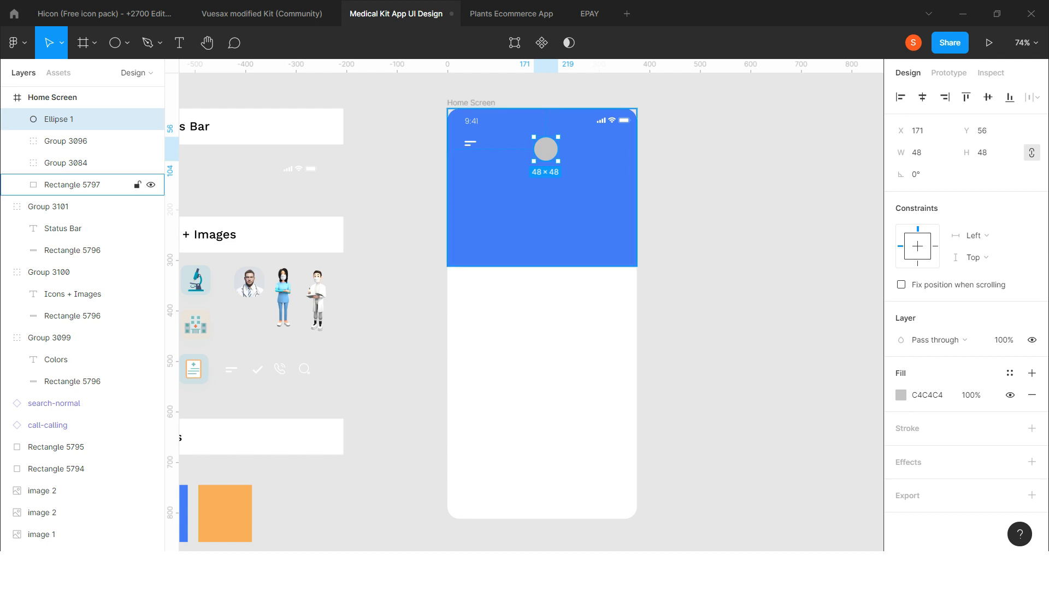
- Move the gray circle to the header's right side, level with the menu icon, and shift the menu icon to X 32
{"action": "left_click_drag", "start_coordinate": [546, 149], "coordinate": [617, 145]}
{"action": "left_click", "coordinate": [471, 150]}
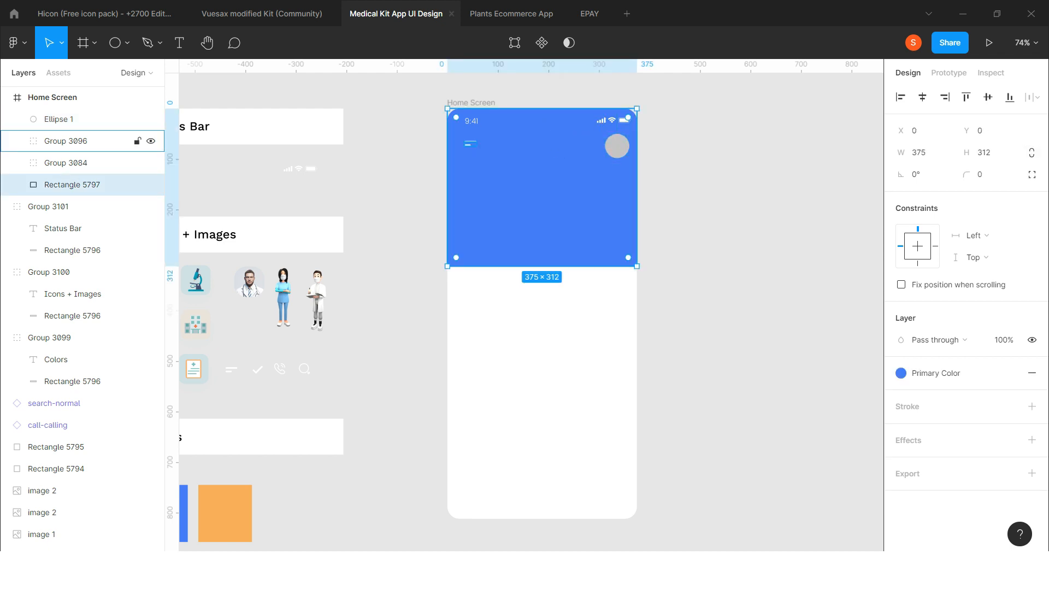
{"action": "left_click", "coordinate": [470, 144]}
{"action": "key", "text": "alt"}
{"action": "key", "text": "Left"}
{"action": "key", "text": "alt"}
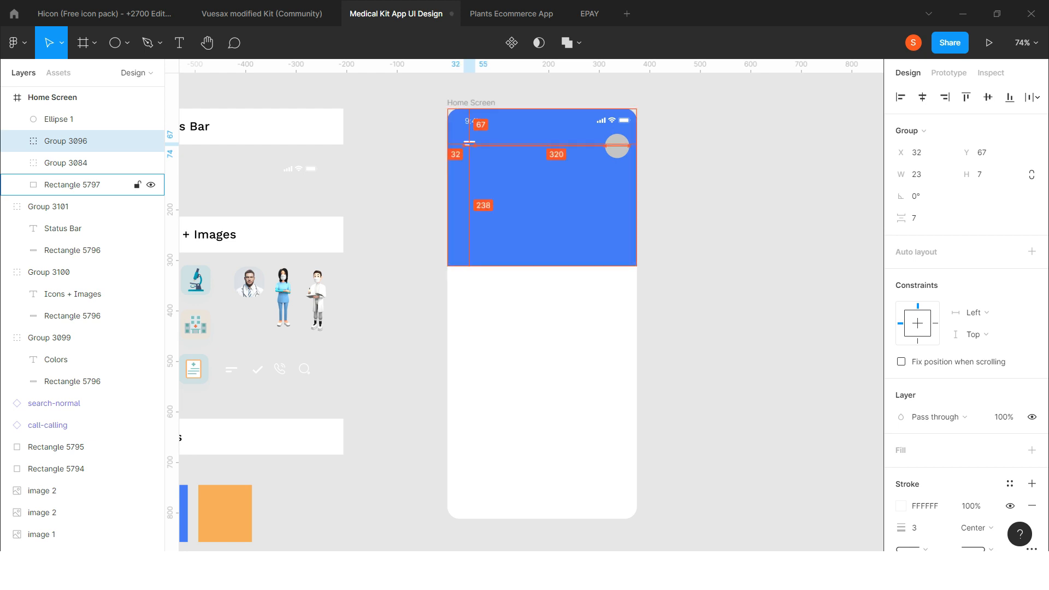
- Nudge the gray circle left to X 303, leaving 24 px to the frame's right edge
{"action": "scroll", "coordinate": [566, 142], "scroll_direction": "up", "scroll_amount": 3}
{"action": "left_click", "coordinate": [674, 150]}
{"action": "key", "text": "alt"}
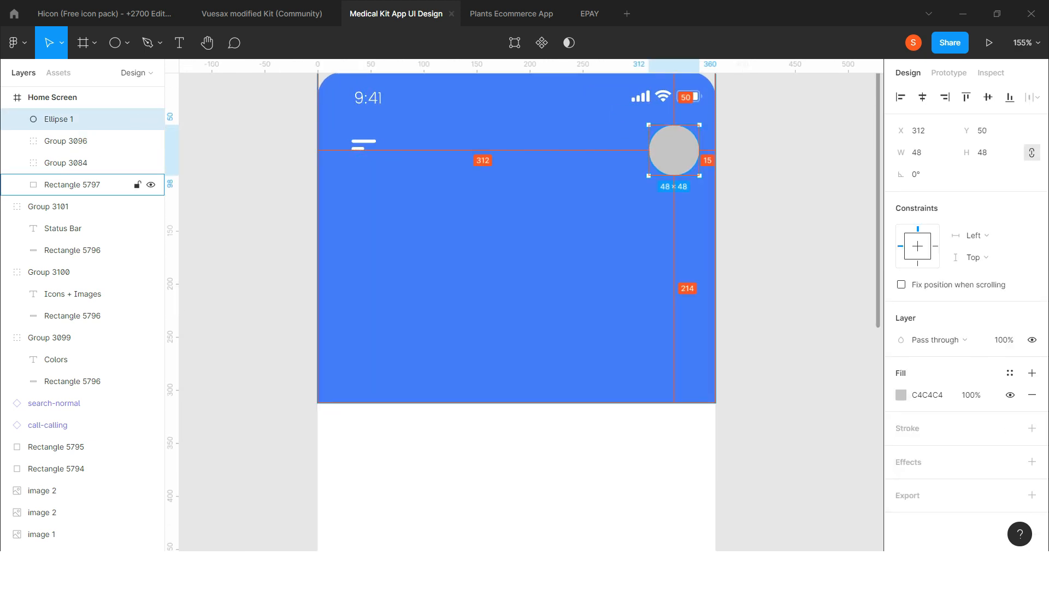
{"action": "key", "text": "Left"}
{"action": "key", "text": "Left"}
{"action": "key", "text": "Left"}
{"action": "key", "text": "Left"}
{"action": "key", "text": "Left"}
{"action": "key", "text": "Left"}
{"action": "key", "text": "Left"}
{"action": "key", "text": "Left"}
{"action": "key", "text": "Left"}
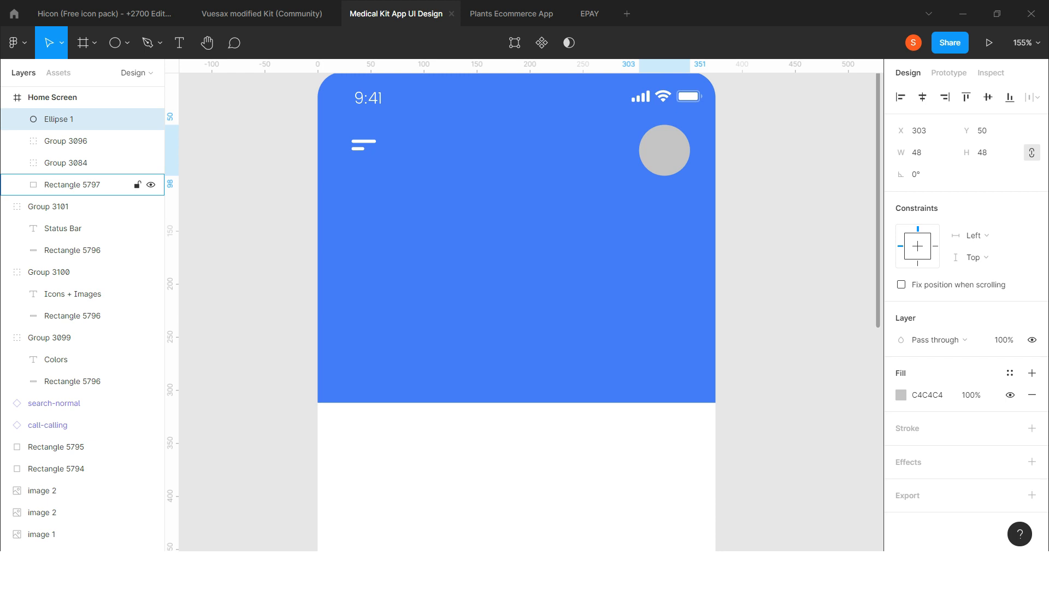
- Resize the gray circle to 40 × 40 and move it to X 311, keeping a 24 px right margin
{"action": "scroll", "coordinate": [711, 150], "scroll_direction": "up", "scroll_amount": 2}
{"action": "left_click", "coordinate": [929, 152]}
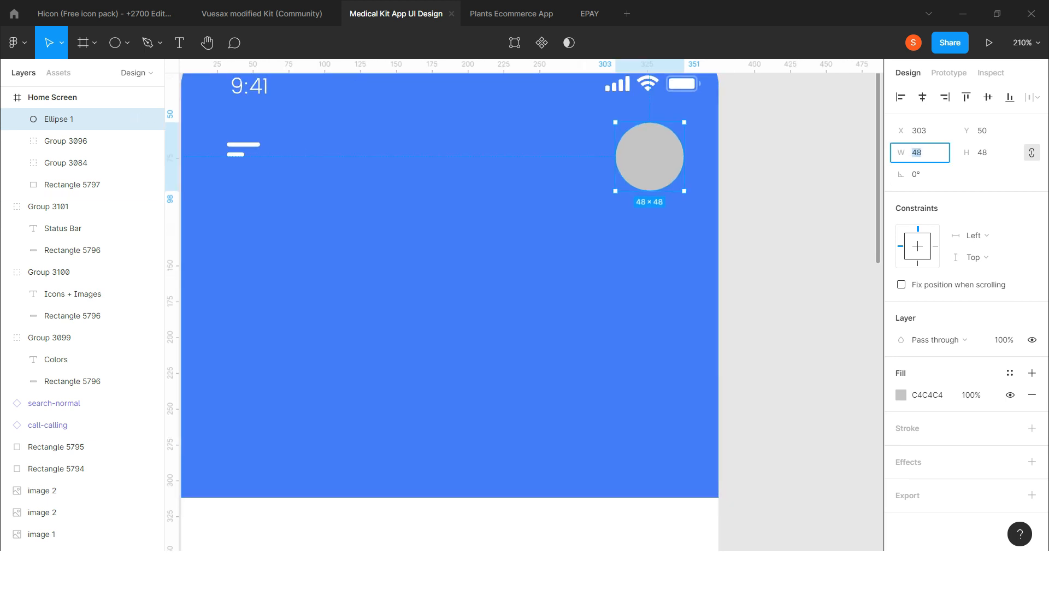
{"action": "type", "text": "40"}
{"action": "key", "text": "Return"}
{"action": "key", "text": "alt"}
{"action": "key", "text": "Right"}
{"action": "key", "text": "Right"}
{"action": "key", "text": "Right"}
{"action": "key", "text": "Right"}
{"action": "key", "text": "Right"}
{"action": "key", "text": "Right"}
{"action": "key", "text": "Right"}
{"action": "key", "text": "Right"}
{"action": "key", "text": "alt"}
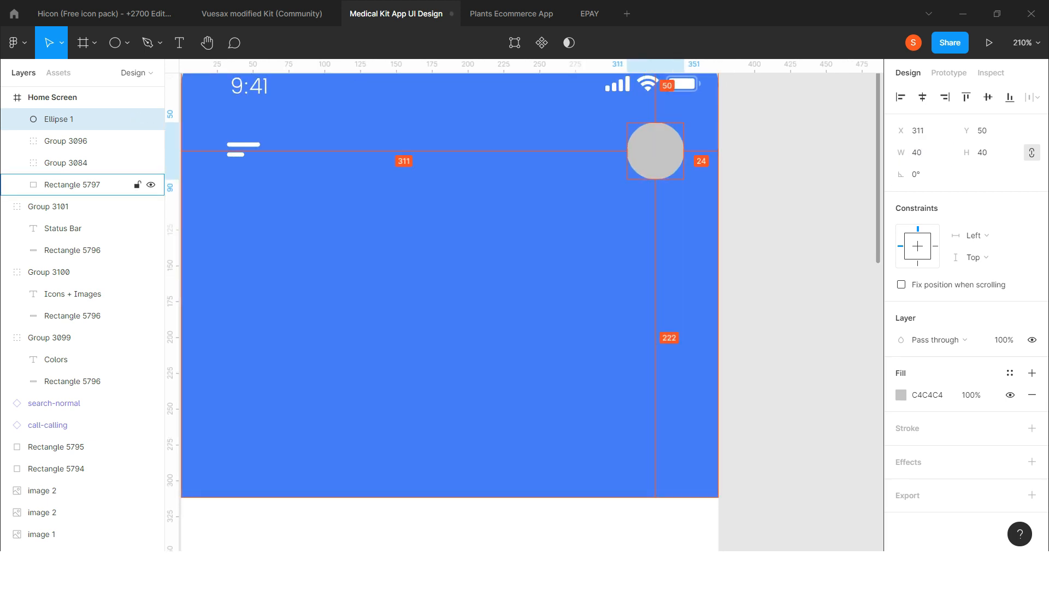
- Move the status bar time and the menu icon to X 24 so both share the same left margin
{"action": "scroll", "coordinate": [704, 227], "scroll_direction": "down", "scroll_amount": 3}
{"action": "scroll", "coordinate": [451, 150], "scroll_direction": "up", "scroll_amount": 2}
{"action": "left_click", "coordinate": [432, 143], "text": "ctrl"}
{"action": "scroll", "coordinate": [433, 144], "scroll_direction": "up", "scroll_amount": 2}
{"action": "key", "text": "alt"}
{"action": "key", "text": "shift+Left"}
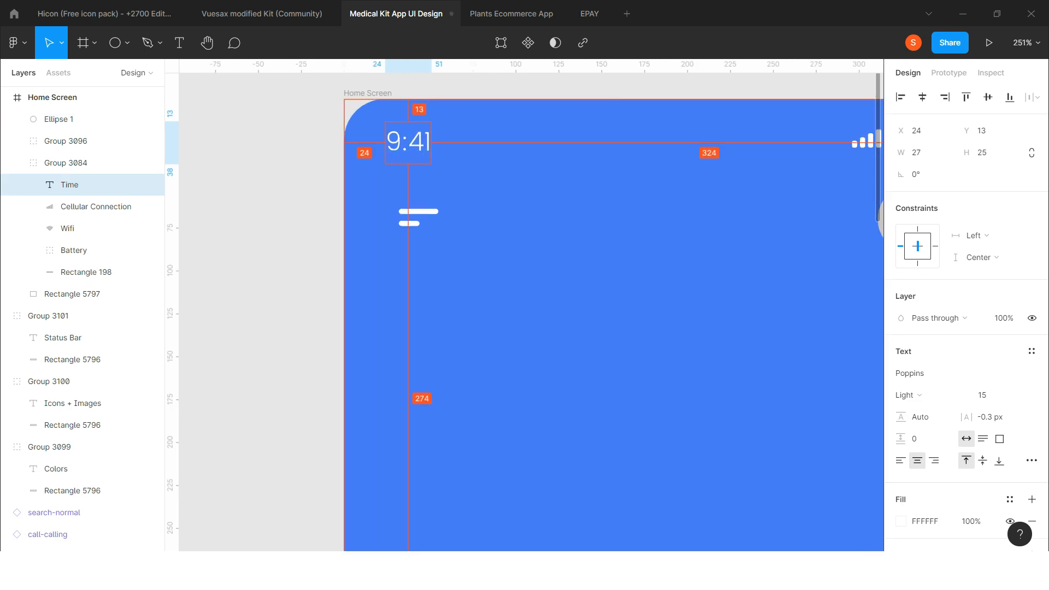
{"action": "left_click", "coordinate": [418, 212]}
{"action": "key", "text": "alt"}
{"action": "key", "text": "shift+Left"}
{"action": "scroll", "coordinate": [464, 223], "scroll_direction": "down", "scroll_amount": 2}
{"action": "scroll", "coordinate": [464, 223], "scroll_direction": "right", "scroll_amount": 1}
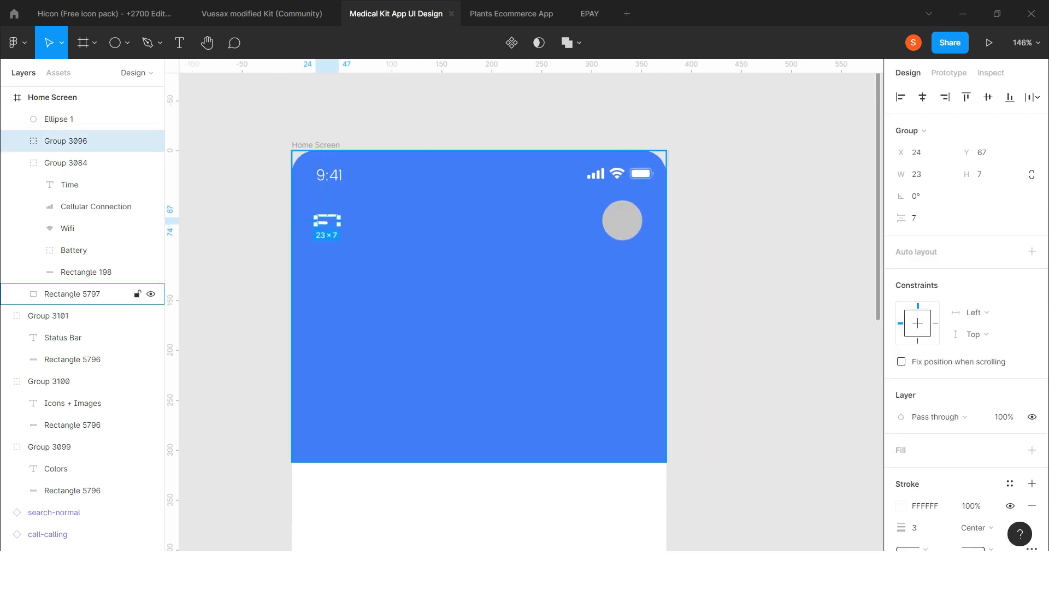
- Give the header circle a white 1 px inside stroke and fill it with the image IMG_8505 1.png from the shutterstock folder
{"action": "left_click", "coordinate": [623, 221]}
{"action": "key", "text": "Escape"}
{"action": "scroll", "coordinate": [528, 311], "scroll_direction": "down", "scroll_amount": 3}
{"action": "scroll", "coordinate": [528, 312], "scroll_direction": "right", "scroll_amount": 2}
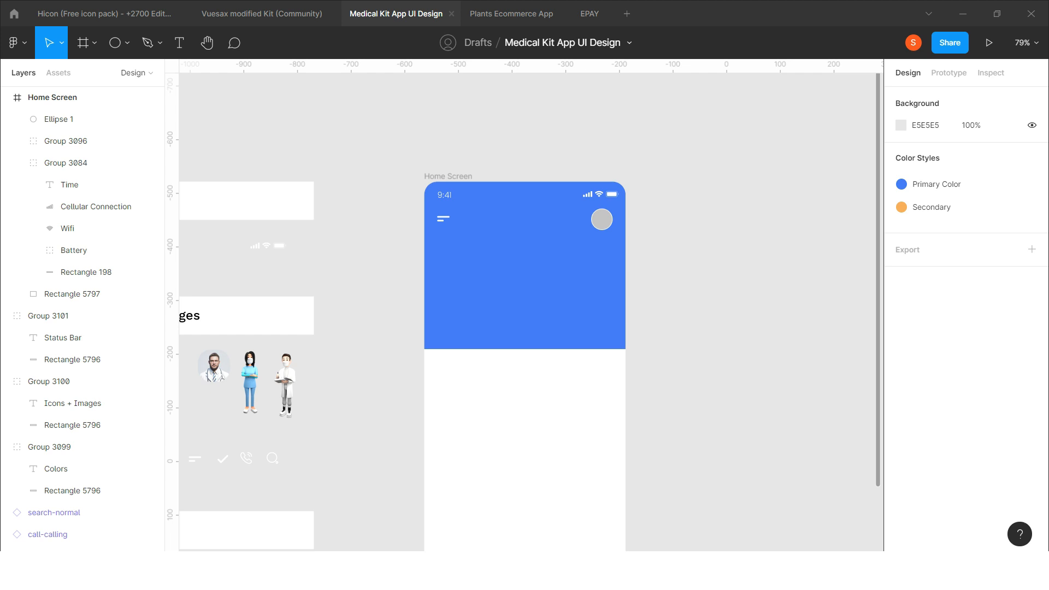
{"action": "key", "text": "ctrl+shift+k"}
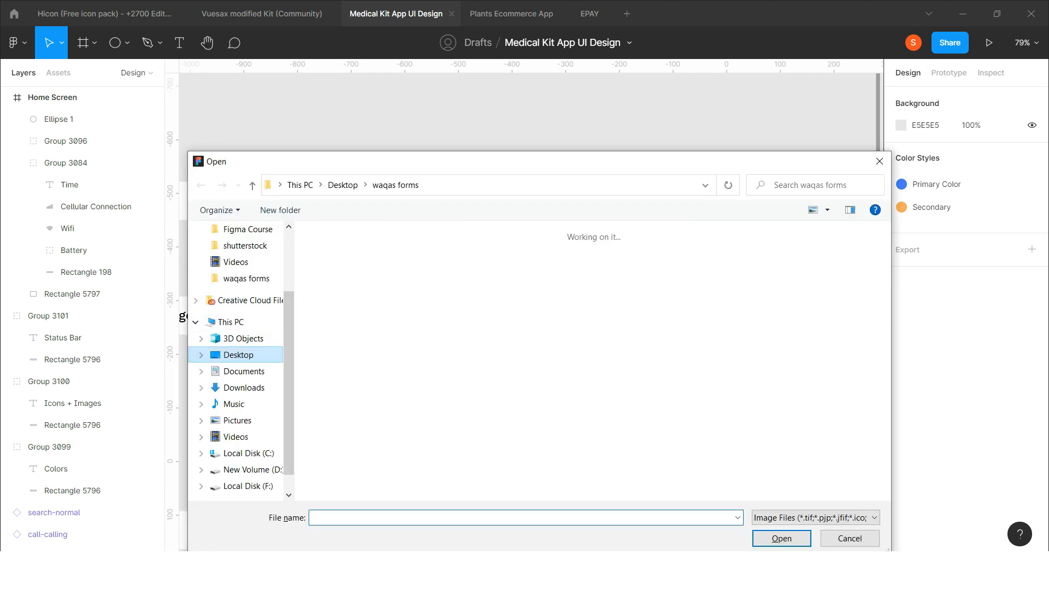
{"action": "double_click", "coordinate": [415, 263]}
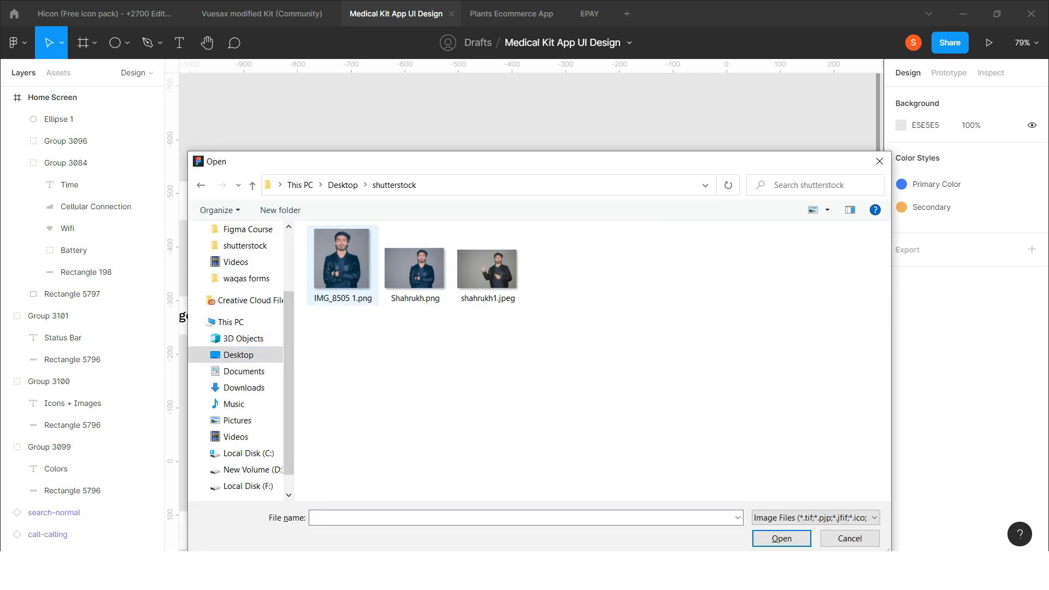
{"action": "double_click", "coordinate": [345, 267]}
{"action": "left_click", "coordinate": [601, 219]}
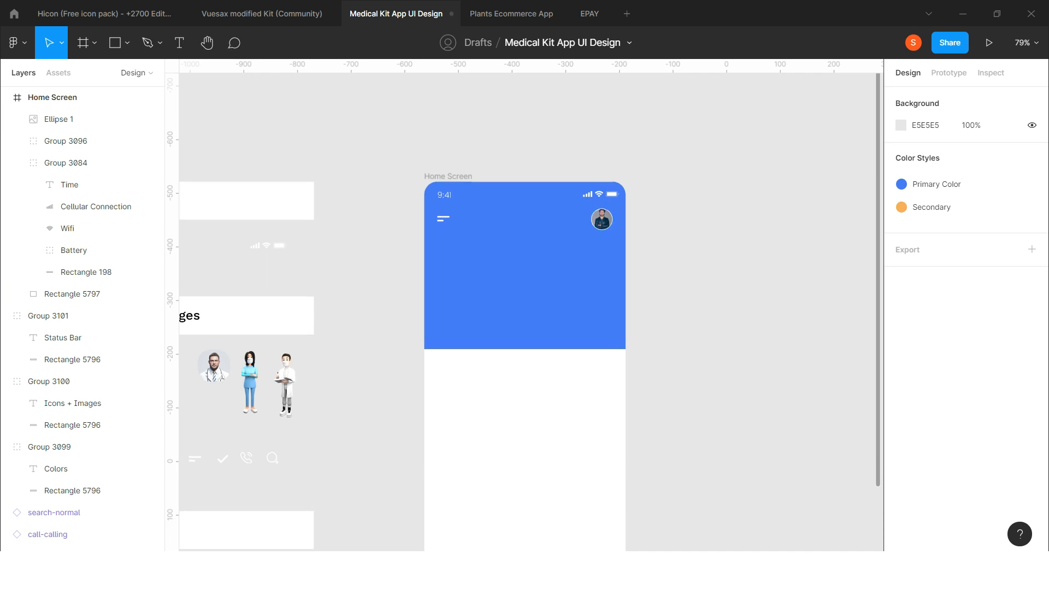
- Crop the profile photo by enlarging and shifting the image so the head and shoulders fill the circle
{"action": "scroll", "coordinate": [615, 222], "scroll_direction": "up", "scroll_amount": 5}
{"action": "double_click", "coordinate": [584, 203]}
{"action": "scroll", "coordinate": [584, 203], "scroll_direction": "up", "scroll_amount": 5}
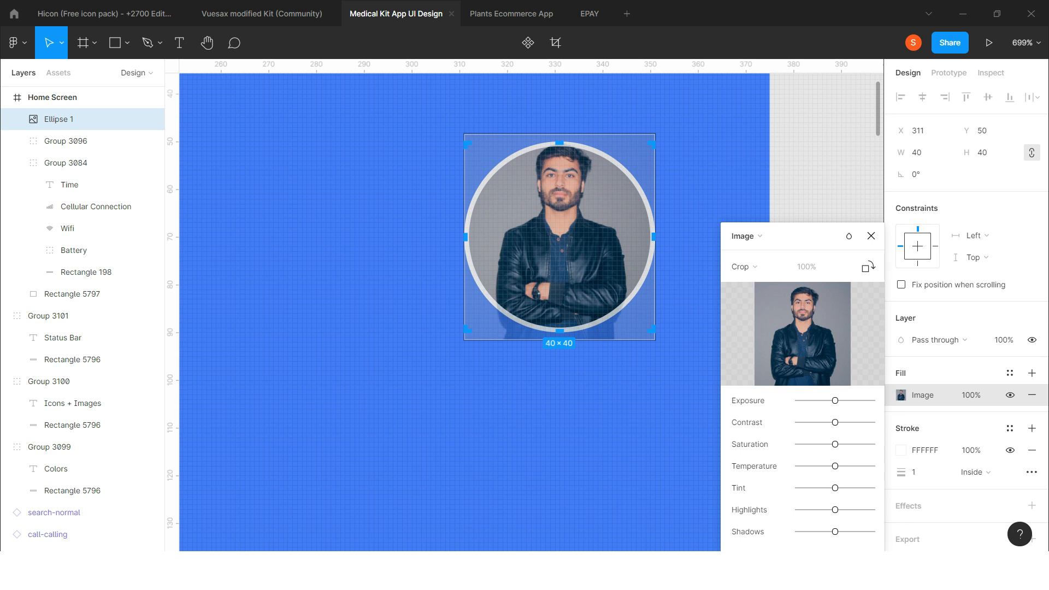
{"action": "left_click_drag", "start_coordinate": [584, 203], "coordinate": [572, 194]}
{"action": "left_click_drag", "start_coordinate": [643, 228], "coordinate": [694, 228]}
{"action": "left_click_drag", "start_coordinate": [596, 219], "coordinate": [578, 277]}
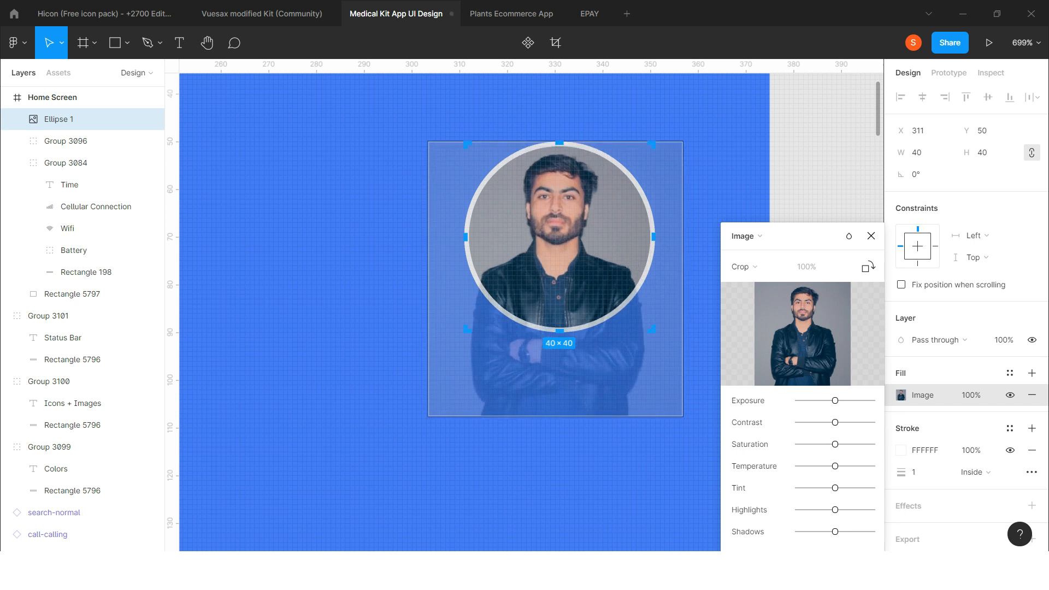
{"action": "scroll", "coordinate": [522, 141], "scroll_direction": "down", "scroll_amount": 3}
{"action": "left_click", "coordinate": [700, 211]}
{"action": "scroll", "coordinate": [699, 211], "scroll_direction": "down", "scroll_amount": 7}
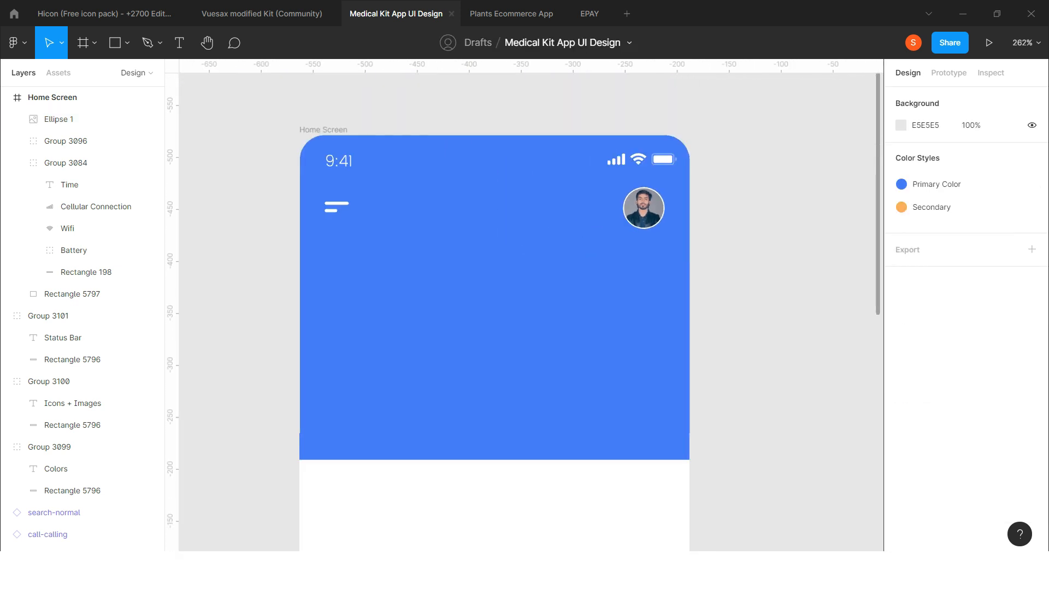
- Add the text "Search, What are you looking for?" in the blue header below the menu icon
{"action": "scroll", "coordinate": [510, 218], "scroll_direction": "down", "scroll_amount": 1}
{"action": "scroll", "coordinate": [510, 230], "scroll_direction": "down", "scroll_amount": 1}
{"action": "scroll", "coordinate": [510, 230], "scroll_direction": "right", "scroll_amount": 3}
{"action": "scroll", "coordinate": [489, 257], "scroll_direction": "left", "scroll_amount": 1}
{"action": "scroll", "coordinate": [490, 256], "scroll_direction": "down", "scroll_amount": 1}
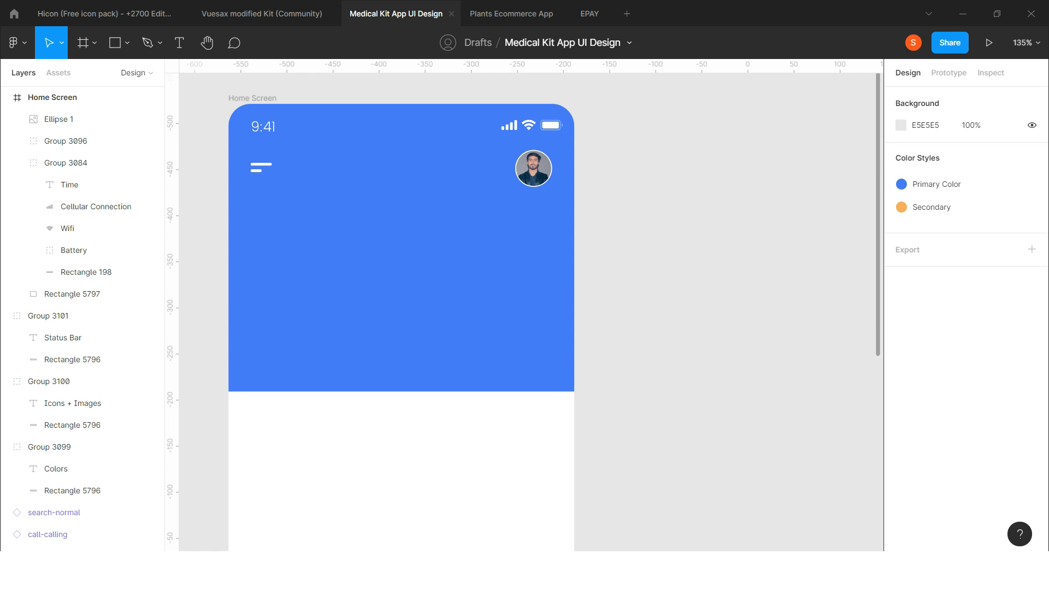
{"action": "scroll", "coordinate": [617, 259], "scroll_direction": "down", "scroll_amount": 4}
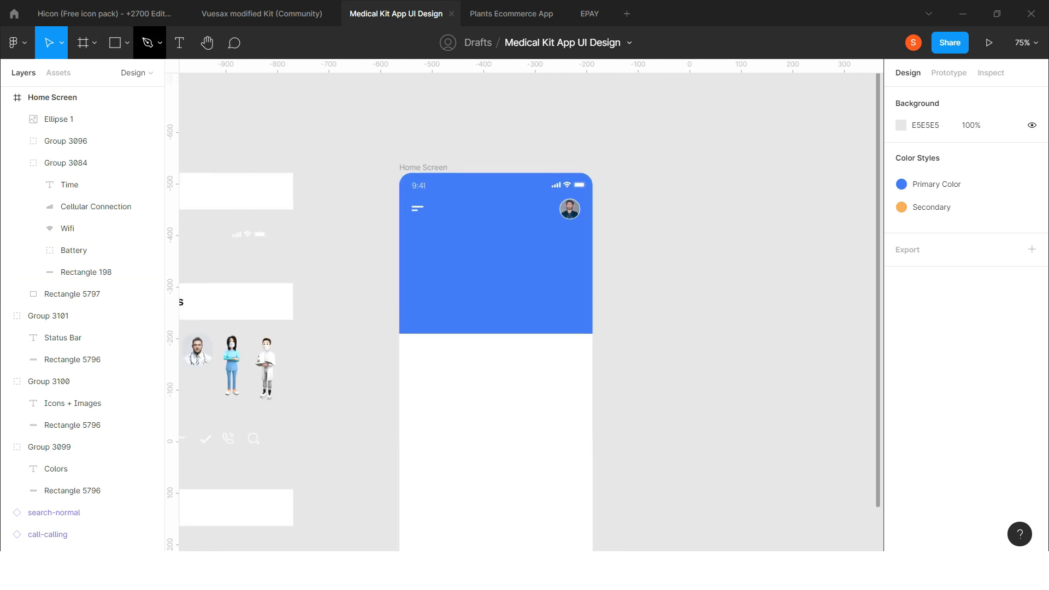
{"action": "key", "text": "t"}
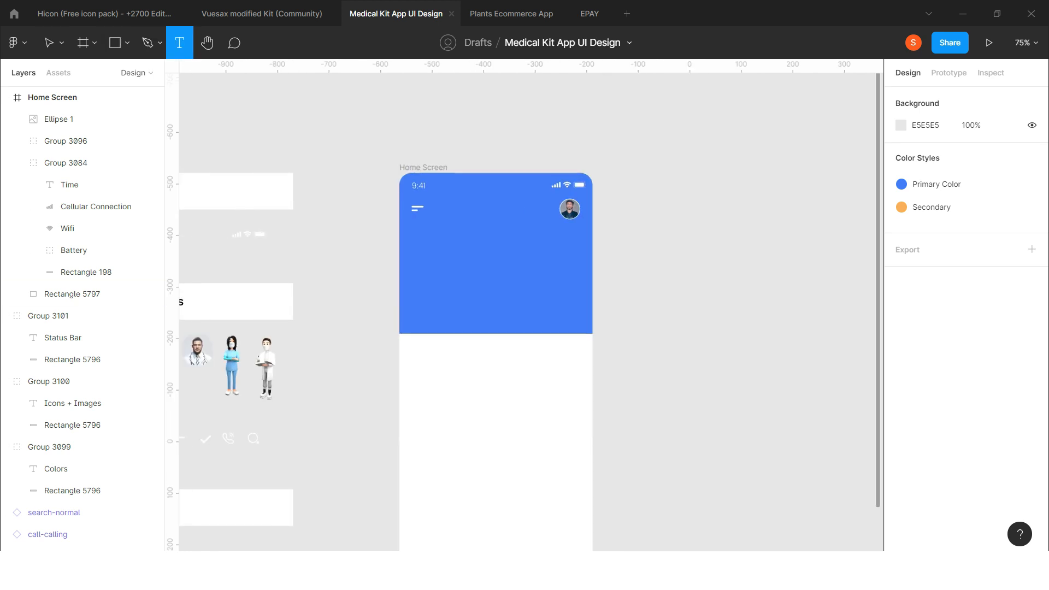
{"action": "left_click", "coordinate": [415, 241]}
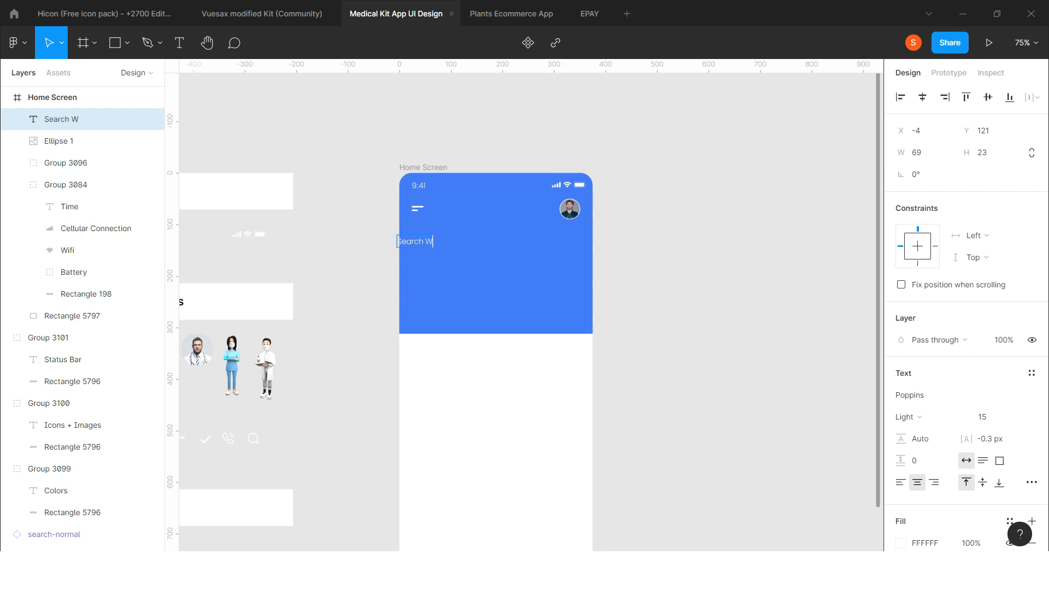
{"action": "type", "text": "Search W"}
{"action": "key", "text": "BackSpace"}
{"action": "type", "text": ", What are you l"}
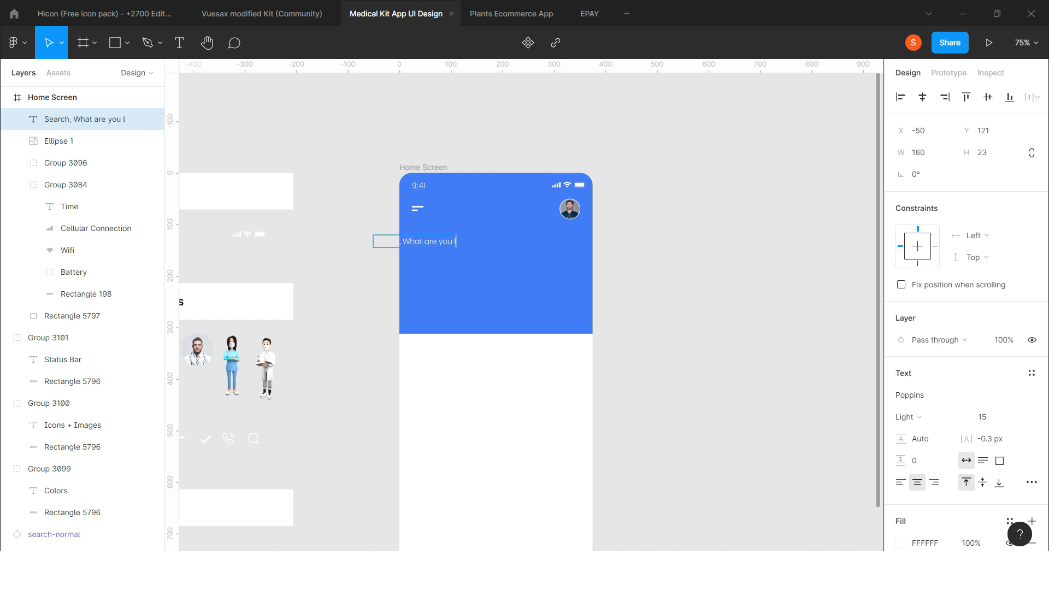
{"action": "type", "text": "ooking for?"}
{"action": "key", "text": "Escape"}
{"action": "left_click_drag", "start_coordinate": [437, 241], "coordinate": [498, 239]}
- Format the header text as left-aligned Work Sans Medium at size 20
{"action": "left_click", "coordinate": [986, 417]}
{"action": "type", "text": "20"}
{"action": "key", "text": "Return"}
{"action": "left_click", "coordinate": [901, 482]}
{"action": "left_click", "coordinate": [938, 395]}
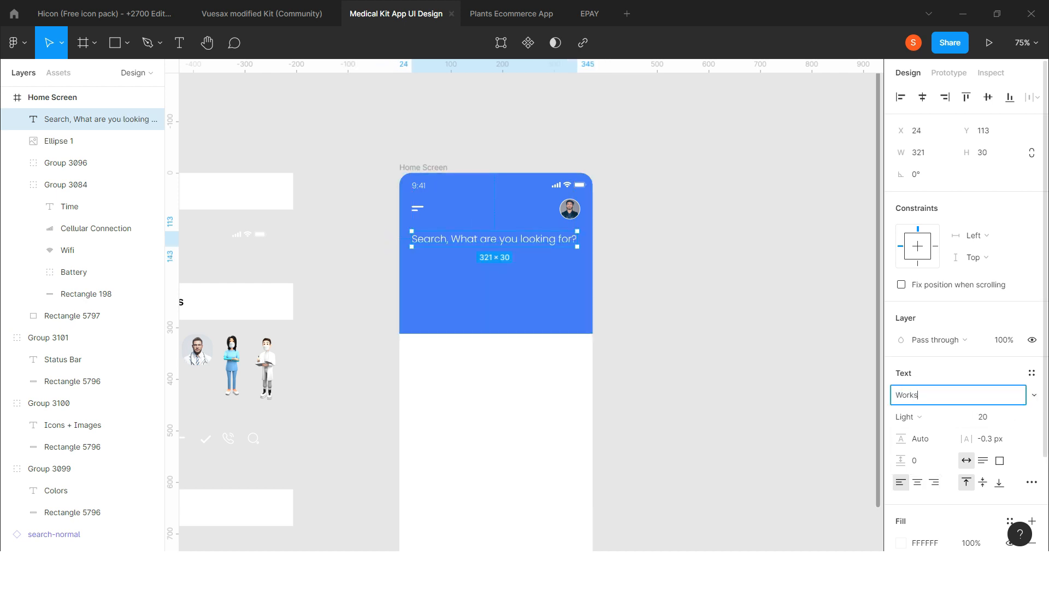
{"action": "type", "text": "Work Sans"}
{"action": "key", "text": "Return"}
{"action": "left_click", "coordinate": [908, 417]}
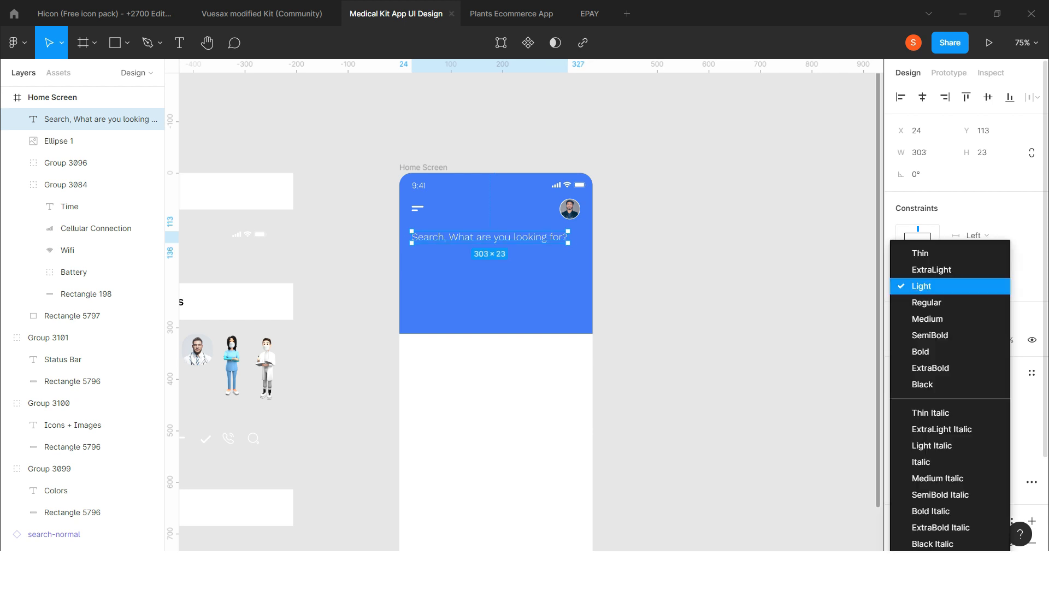
{"action": "left_click", "coordinate": [928, 319]}
{"action": "key", "text": "Escape"}
- Make the header text auto height at 327 px wide and raise its font size to 24 so it wraps onto two lines
{"action": "scroll", "coordinate": [574, 240], "scroll_direction": "up", "scroll_amount": 1}
{"action": "left_click", "coordinate": [573, 240]}
{"action": "left_click", "coordinate": [984, 461]}
{"action": "key", "text": "Up"}
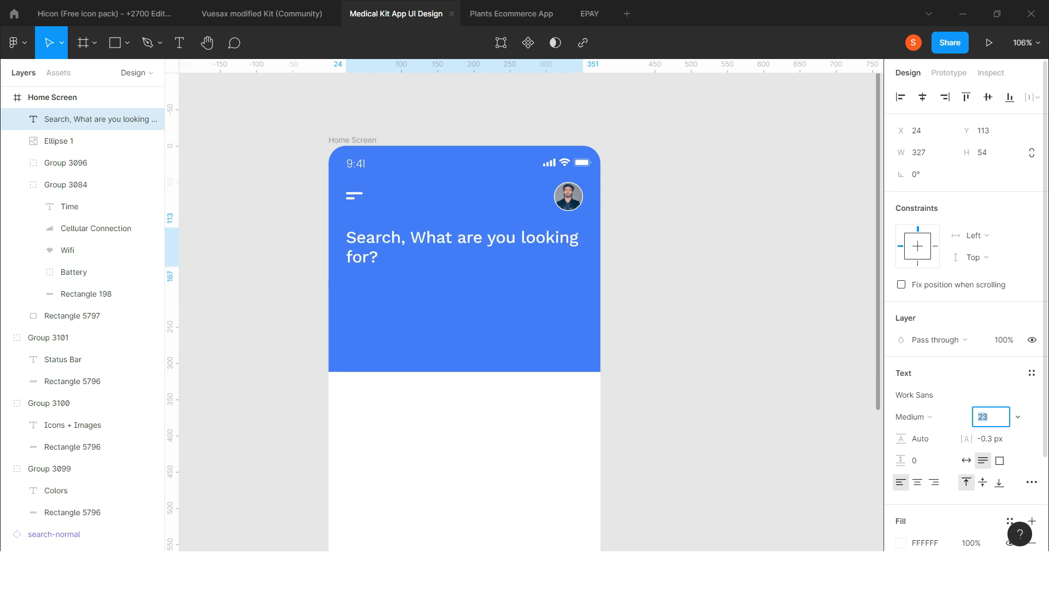
{"action": "key", "text": "Up"}
{"action": "left_click", "coordinate": [683, 323]}
{"action": "scroll", "coordinate": [450, 255], "scroll_direction": "down", "scroll_amount": 2}
{"action": "scroll", "coordinate": [494, 291], "scroll_direction": "up", "scroll_amount": 1}
{"action": "scroll", "coordinate": [522, 251], "scroll_direction": "up", "scroll_amount": 1}
{"action": "left_click", "coordinate": [448, 241]}
{"action": "left_click", "coordinate": [677, 306]}
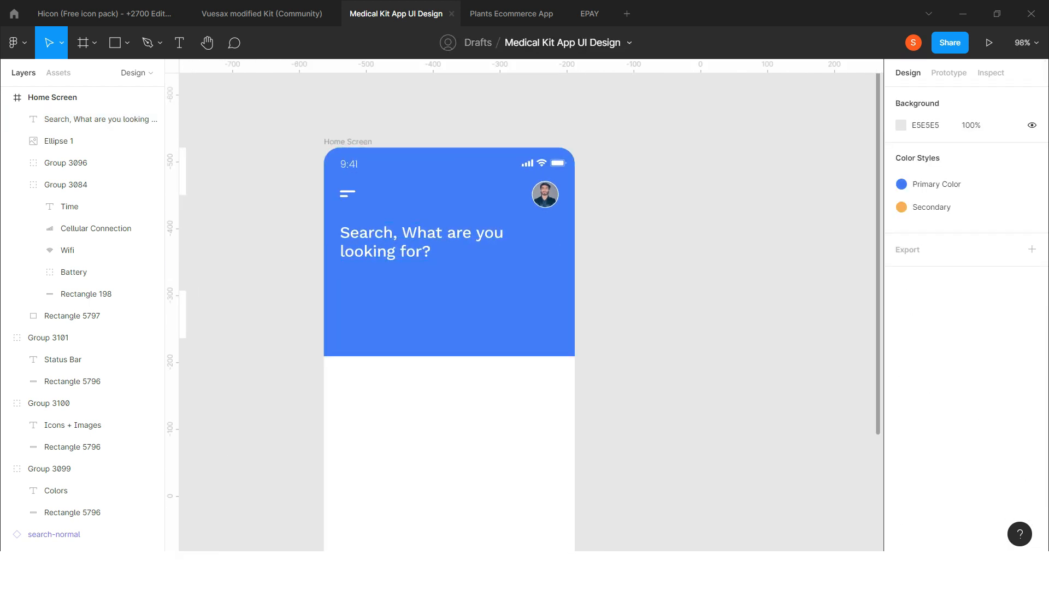
- Draw a 327 px wide search bar rectangle at X 24, Y 192 below the header text and set its height to 48
{"action": "scroll", "coordinate": [678, 306], "scroll_direction": "down", "scroll_amount": 1}
{"action": "scroll", "coordinate": [678, 306], "scroll_direction": "right", "scroll_amount": 1}
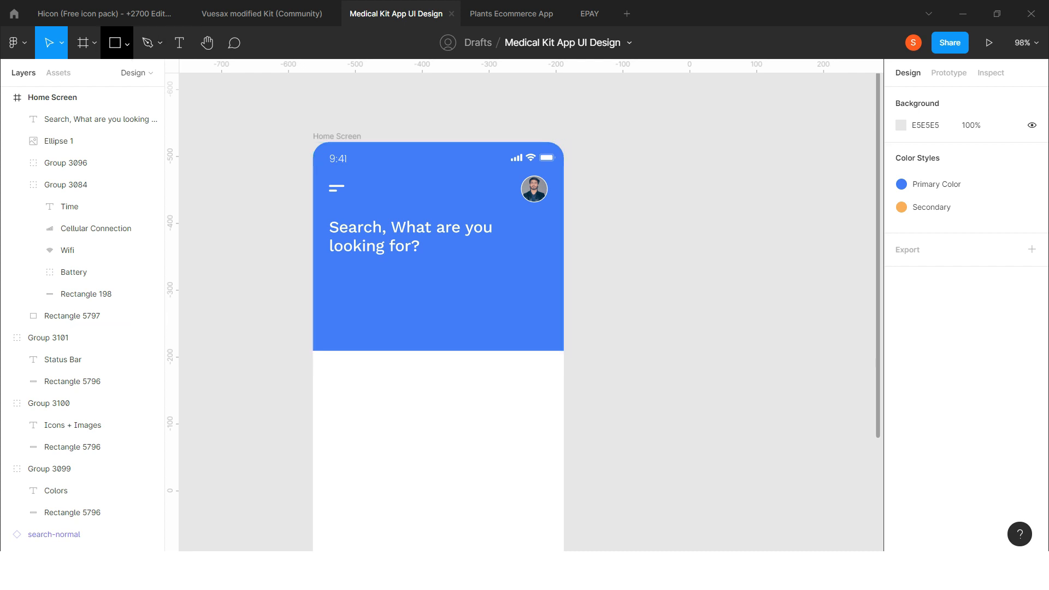
{"action": "left_click", "coordinate": [115, 43]}
{"action": "left_click_drag", "start_coordinate": [327, 270], "coordinate": [536, 303]}
{"action": "left_click_drag", "start_coordinate": [431, 287], "coordinate": [436, 287]}
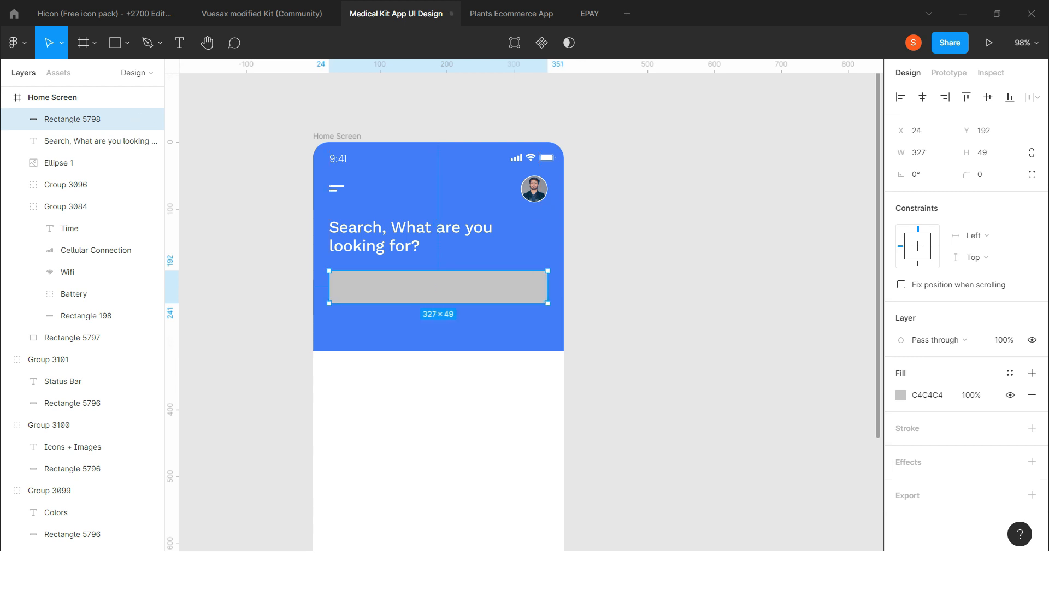
{"action": "type", "text": "48"}
{"action": "key", "text": "Return"}
{"action": "key", "text": "Return"}
{"action": "left_click", "coordinate": [629, 295]}
{"action": "left_click", "coordinate": [438, 287]}
{"action": "key", "text": "alt"}
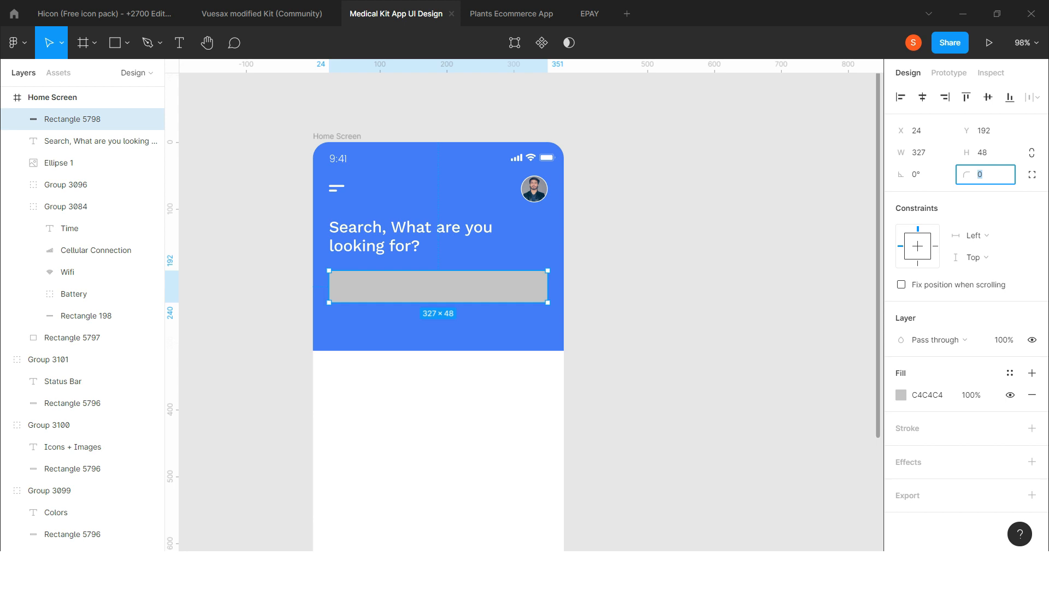
- Round the search bar rectangle's corners to a radius of 12
{"action": "key", "text": "Return"}
{"action": "key", "text": "Escape"}
{"action": "left_click", "coordinate": [82, 119]}
{"action": "scroll", "coordinate": [460, 355], "scroll_direction": "up", "scroll_amount": 3}
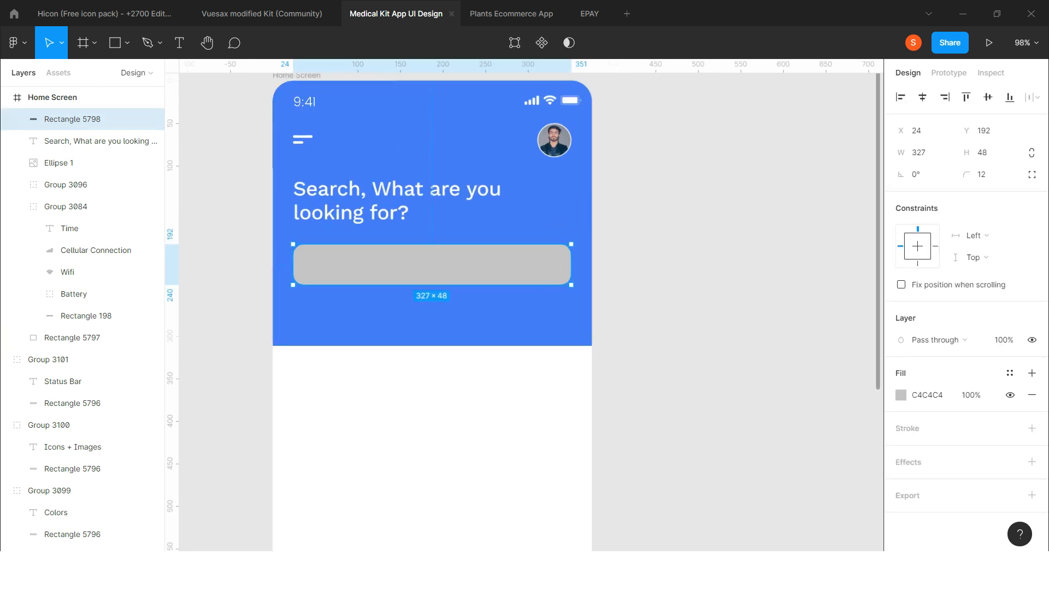
- Nudge the search bar rectangle down below the heading to Y 201
{"action": "key", "text": "Down"}
{"action": "key", "text": "Down"}
{"action": "key", "text": "Down"}
{"action": "key", "text": "Down"}
{"action": "key", "text": "Down"}
{"action": "key", "text": "Down"}
{"action": "key", "text": "Down"}
{"action": "key", "text": "Down"}
{"action": "key", "text": "Down"}
{"action": "key", "text": "Down"}
{"action": "key", "text": "Down"}
{"action": "key", "text": "Down"}
{"action": "key", "text": "alt"}
{"action": "key", "text": "Up"}
{"action": "key", "text": "Up"}
{"action": "key", "text": "Up"}
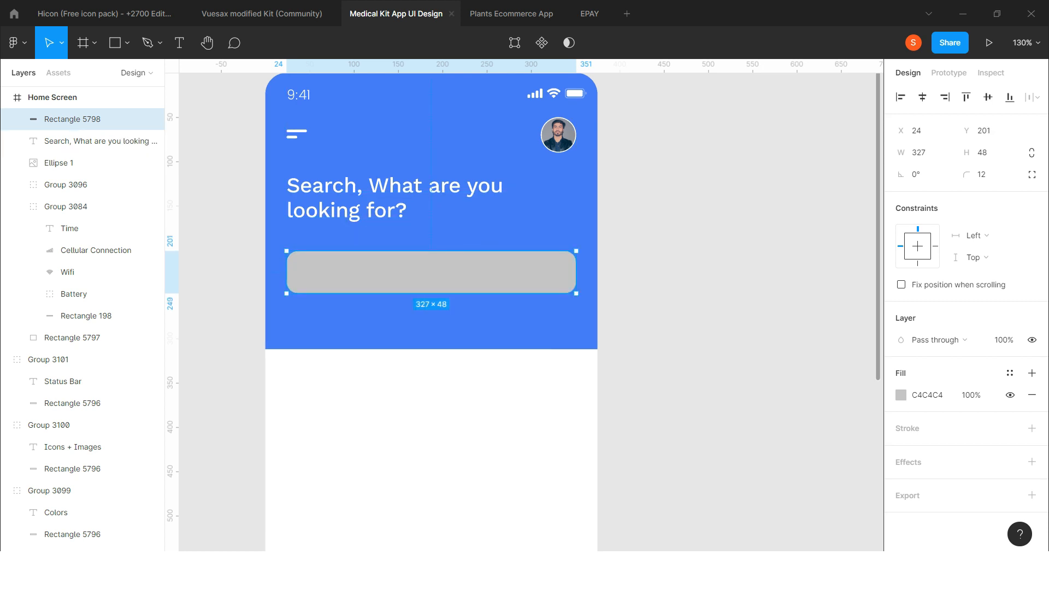
- Fill the search bar rectangle with white FFFFFF at 10% opacity
{"action": "left_click", "coordinate": [901, 396]}
{"action": "left_click_drag", "start_coordinate": [826, 317], "coordinate": [719, 219]}
{"action": "left_click", "coordinate": [678, 213]}
{"action": "left_click", "coordinate": [82, 119]}
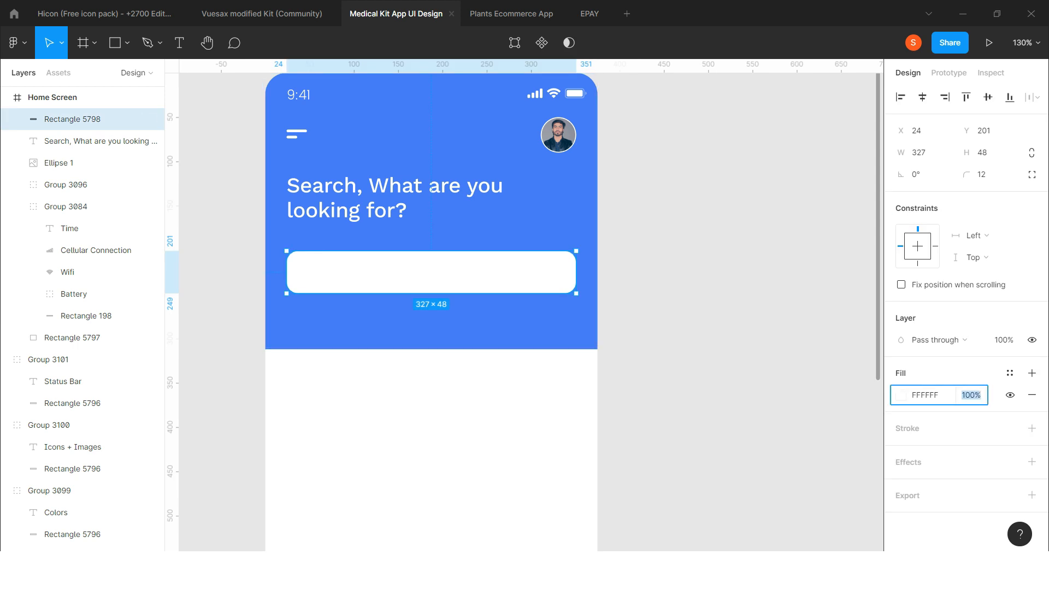
{"action": "type", "text": "10"}
{"action": "key", "text": "Return"}
{"action": "left_click", "coordinate": [699, 328]}
{"action": "left_click", "coordinate": [82, 119]}
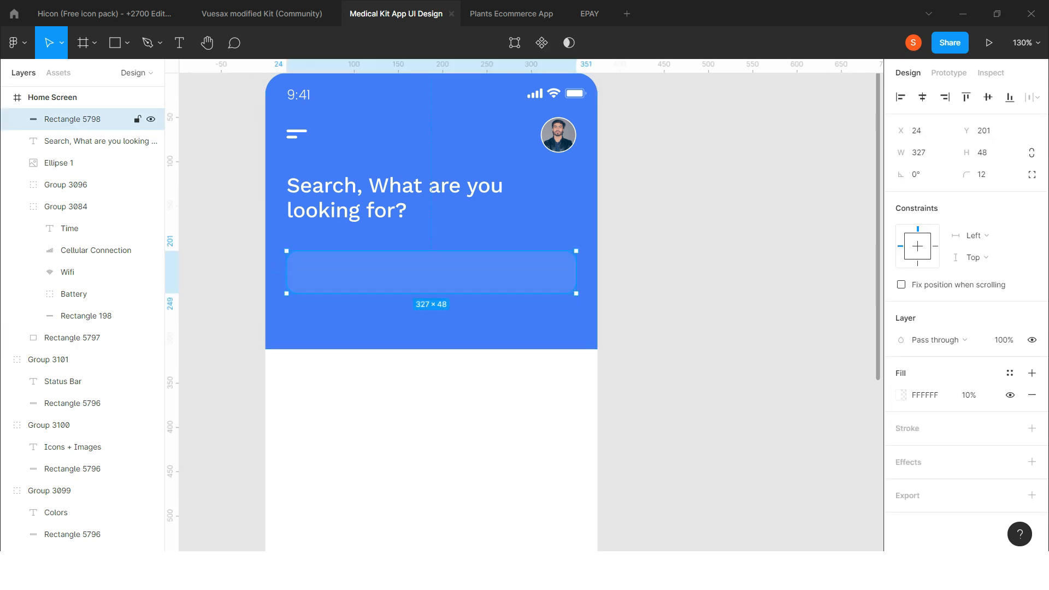
- Duplicate the search bar as a 48 × 48 square at its right end, X 303, and fill it with the Secondary color style
{"action": "key", "text": "ctrl+v"}
{"action": "left_click_drag", "start_coordinate": [287, 272], "coordinate": [536, 272]}
{"action": "left_click", "coordinate": [919, 152]}
{"action": "type", "text": "48"}
{"action": "key", "text": "Return"}
{"action": "scroll", "coordinate": [587, 276], "scroll_direction": "up", "scroll_amount": 3}
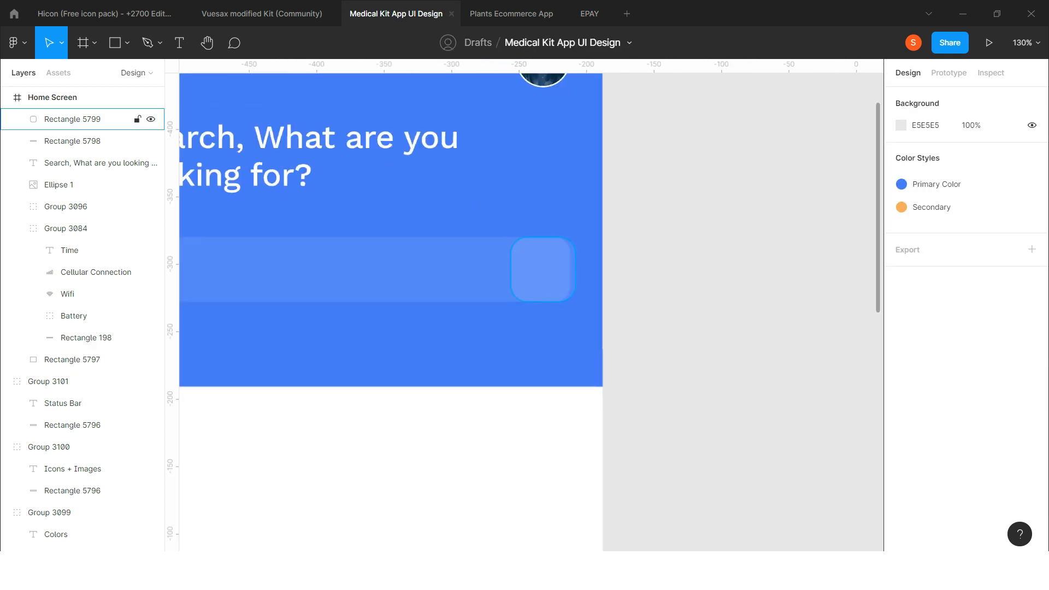
{"action": "left_click", "coordinate": [1010, 373]}
{"action": "left_click", "coordinate": [935, 370]}
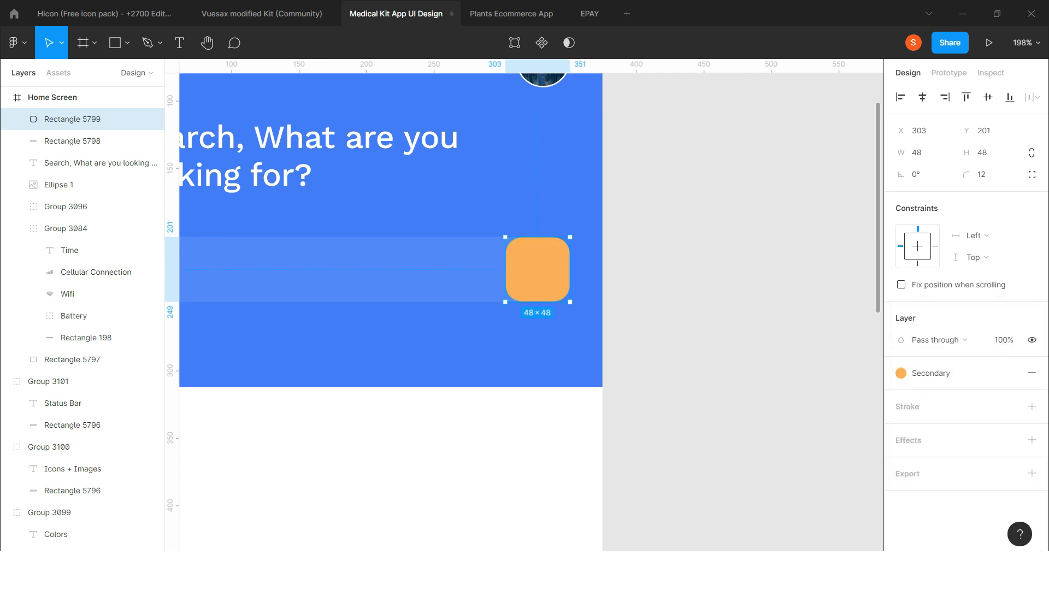
{"action": "key", "text": "Escape"}
- Place the white search icon from the icons collection on the orange square of the search bar
{"action": "scroll", "coordinate": [575, 268], "scroll_direction": "down", "scroll_amount": 4}
{"action": "left_click", "coordinate": [598, 269]}
{"action": "scroll", "coordinate": [529, 273], "scroll_direction": "down", "scroll_amount": 1}
{"action": "left_click", "coordinate": [343, 365]}
{"action": "scroll", "coordinate": [344, 365], "scroll_direction": "left", "scroll_amount": 3}
{"action": "left_click_drag", "start_coordinate": [367, 457], "coordinate": [744, 276]}
{"action": "scroll", "coordinate": [744, 276], "scroll_direction": "up", "scroll_amount": 5}
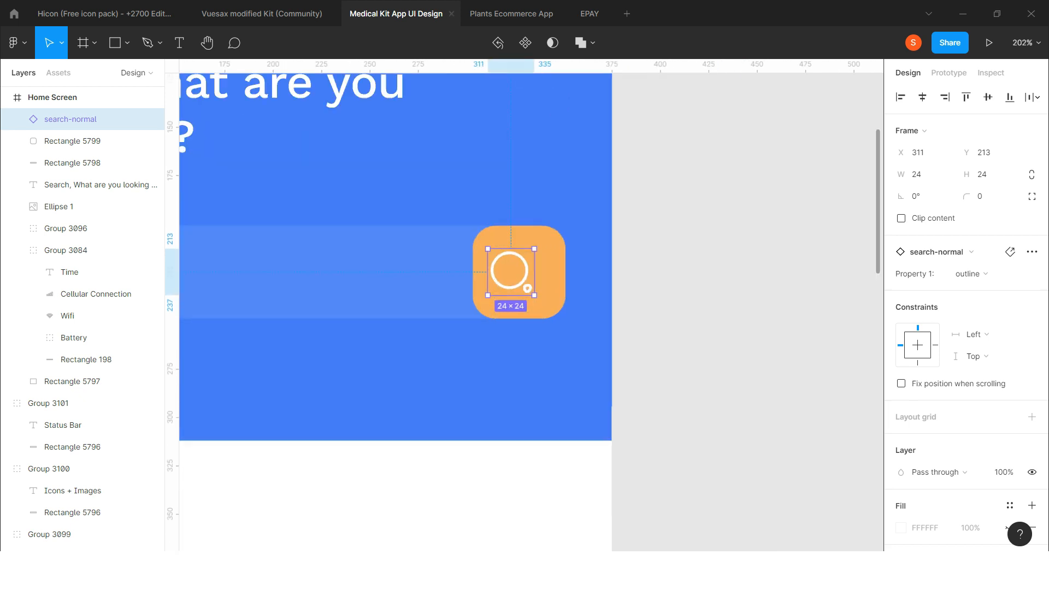
- Center the search icon on the orange square and group the two
{"action": "left_click", "coordinate": [492, 306], "text": "shift"}
{"action": "right_click", "coordinate": [522, 142]}
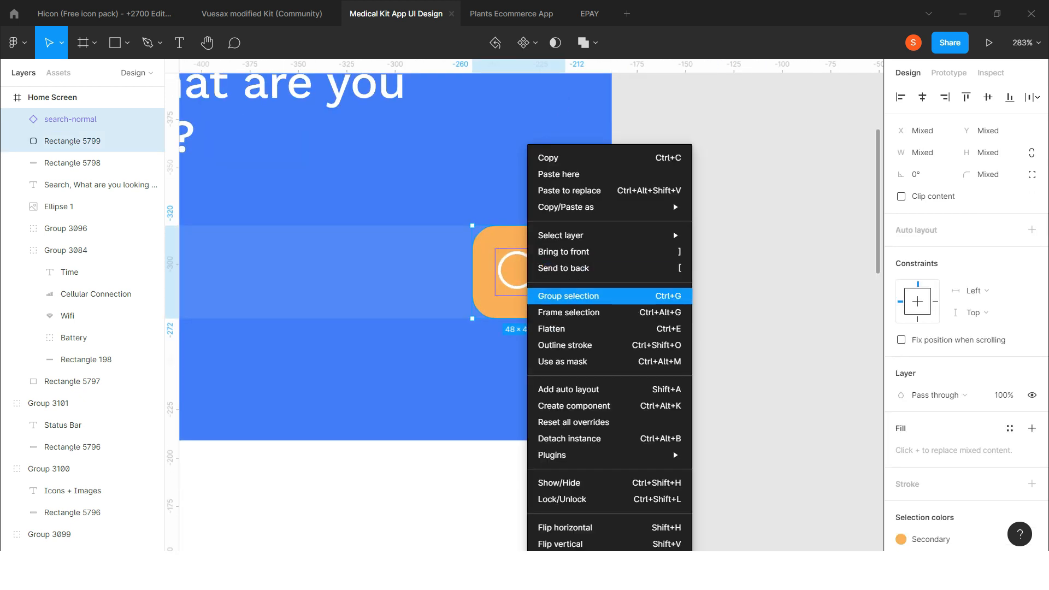
{"action": "left_click", "coordinate": [574, 359]}
{"action": "key", "text": "Escape"}
- Duplicate the heading text into the search bar at X 36, Y 216 and format it as Regular, size 16, auto width
{"action": "scroll", "coordinate": [743, 296], "scroll_direction": "down", "scroll_amount": 4}
{"action": "left_click_drag", "start_coordinate": [481, 200], "coordinate": [494, 300]}
{"action": "type", "text": "16"}
{"action": "key", "text": "Return"}
{"action": "left_click", "coordinate": [931, 417]}
{"action": "left_click", "coordinate": [929, 401]}
{"action": "left_click", "coordinate": [967, 461]}
{"action": "scroll", "coordinate": [487, 280], "scroll_direction": "up", "scroll_amount": 1}
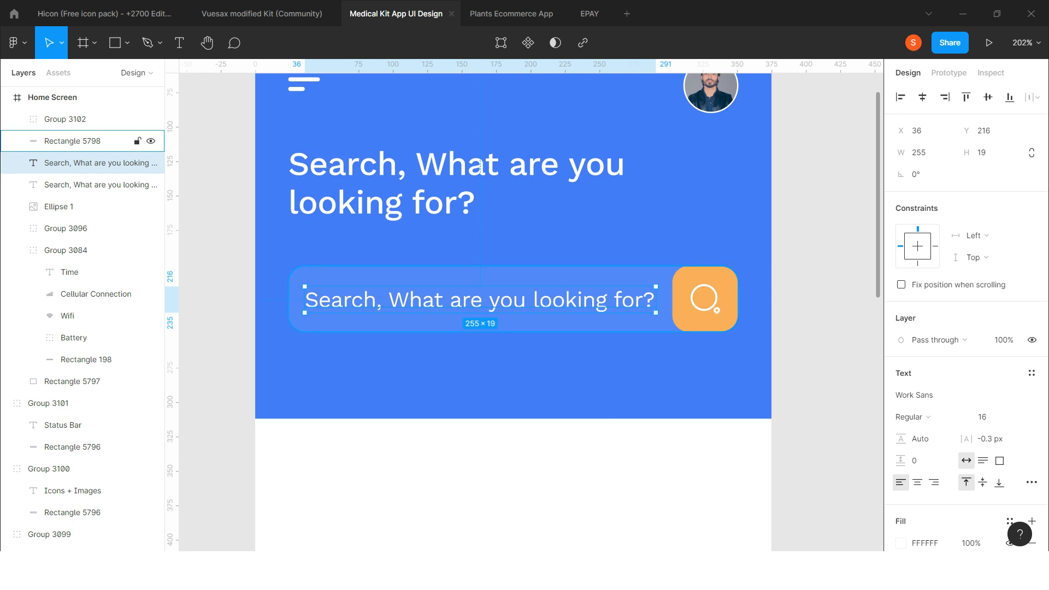
- Shorten the search bar's placeholder text to "Search..."
{"action": "double_click", "coordinate": [493, 299]}
{"action": "left_click_drag", "start_coordinate": [655, 300], "coordinate": [376, 301]}
{"action": "type", "text": "..."}
{"action": "key", "text": "Escape"}
{"action": "key", "text": "shift+1"}
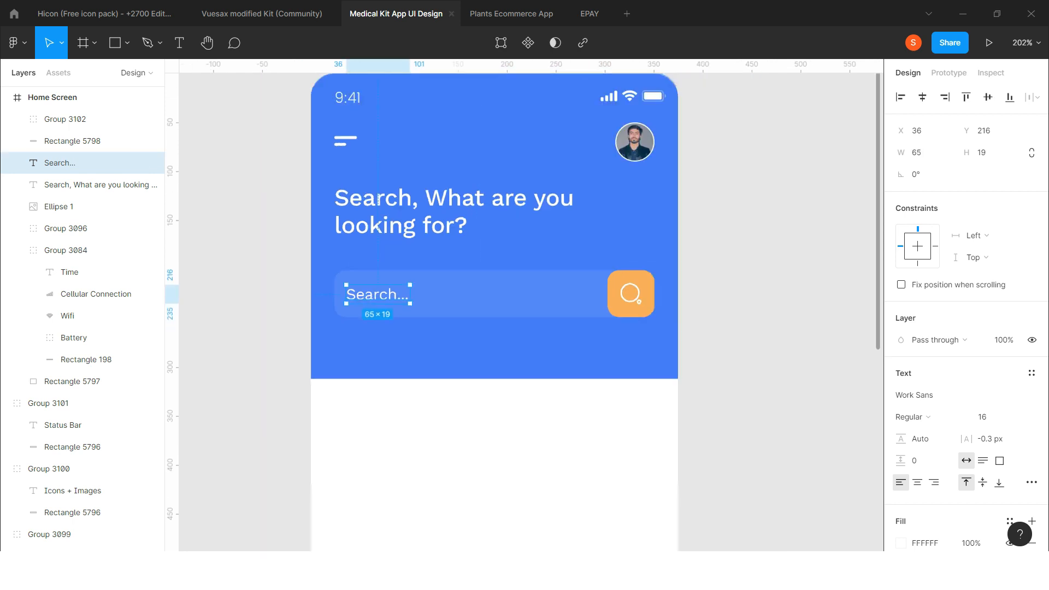
- Send the search bar rectangle back in the layer order, directly above the blue header rectangle
{"action": "key", "text": "Escape"}
{"action": "left_click", "coordinate": [72, 141]}
{"action": "left_click", "coordinate": [72, 382], "text": "shift"}
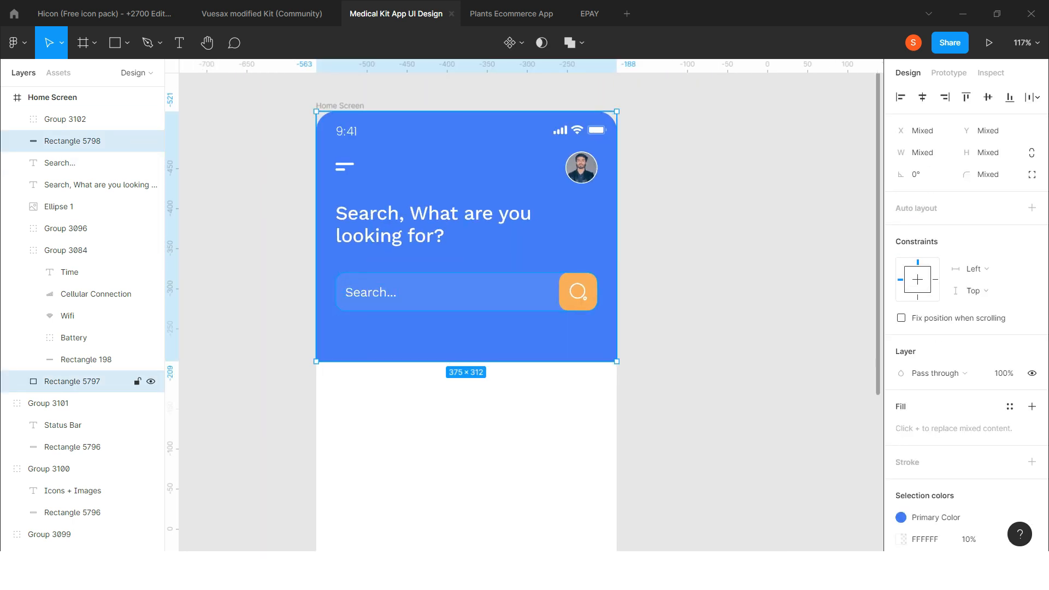
{"action": "left_click", "coordinate": [72, 141]}
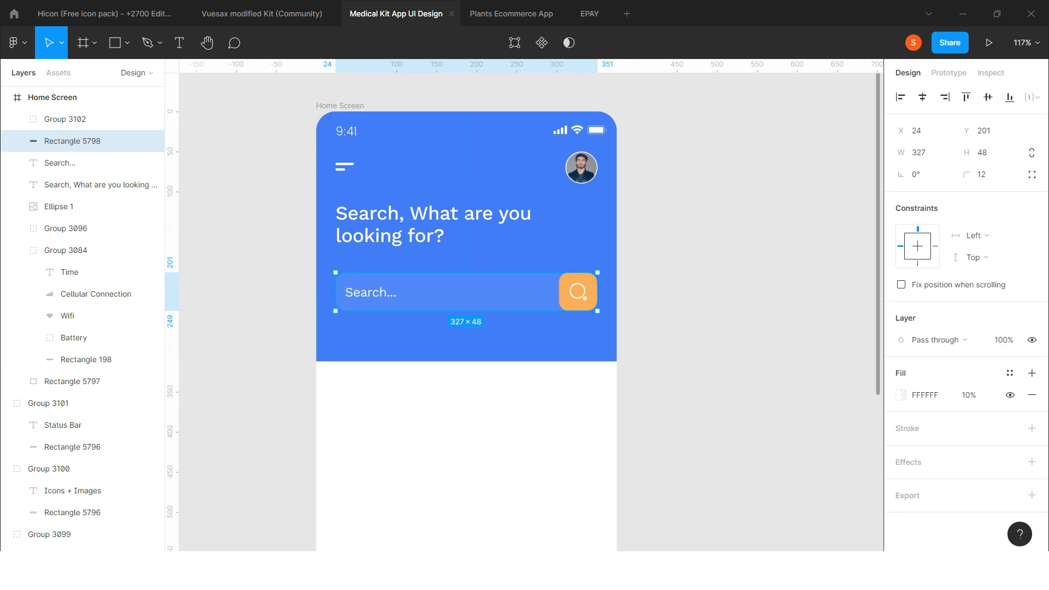
{"action": "left_click", "coordinate": [72, 381], "text": "shift"}
{"action": "left_click", "coordinate": [73, 382], "text": "shift"}
{"action": "left_click", "coordinate": [72, 381], "text": "shift"}
{"action": "left_click", "coordinate": [72, 141]}
{"action": "left_click_drag", "start_coordinate": [464, 292], "coordinate": [465, 317]}
{"action": "key", "text": "ctrl+z"}
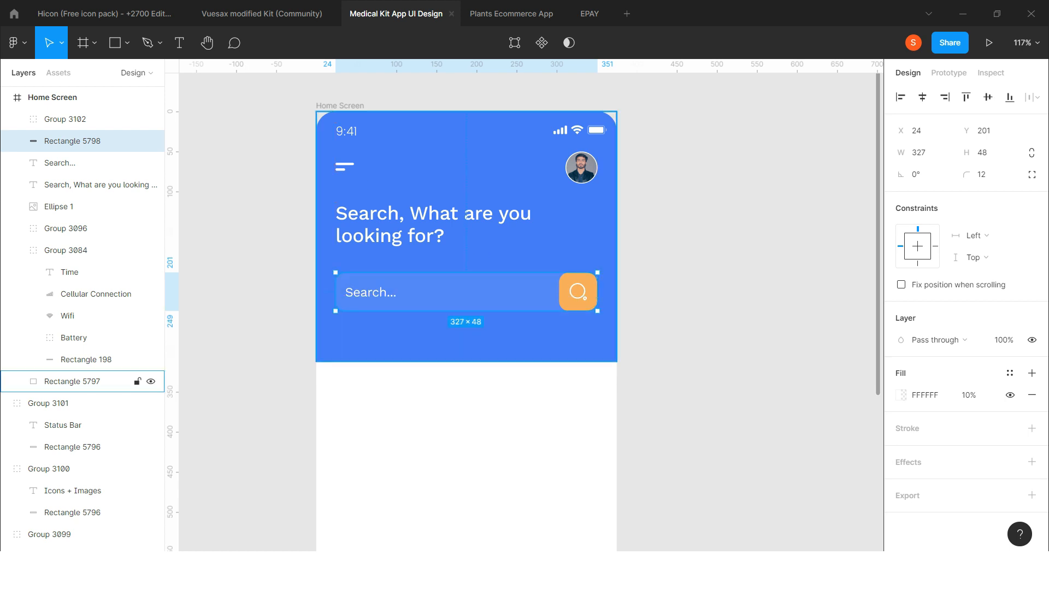
{"action": "left_click", "coordinate": [72, 381], "text": "ctrl"}
{"action": "key", "text": "ctrl+shift+["}
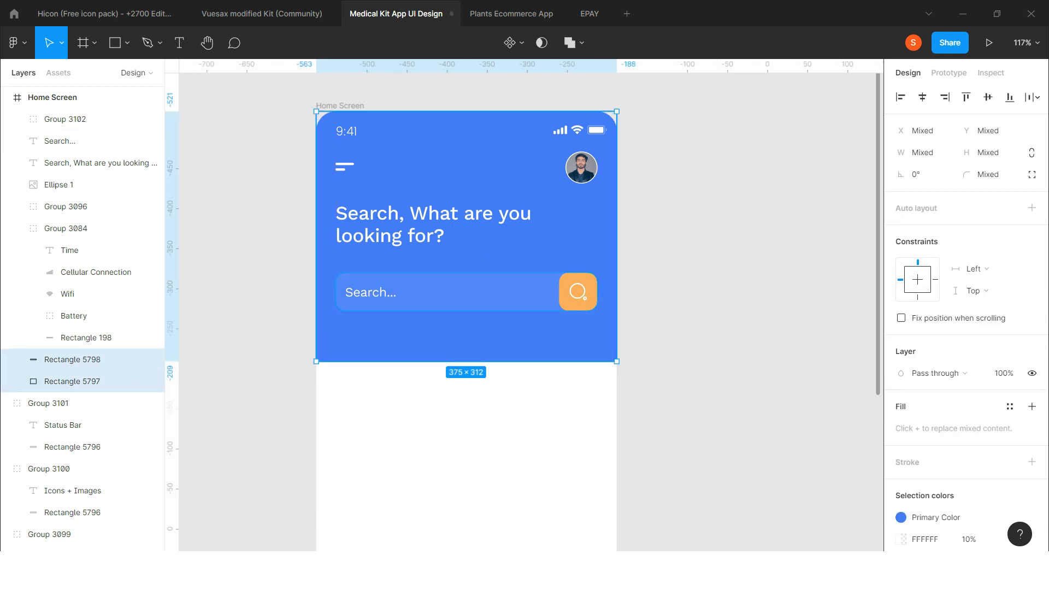
- Group the "Search..." text, the search bar rectangle and the orange search button
{"action": "left_click", "coordinate": [60, 141]}
{"action": "scroll", "coordinate": [370, 236], "scroll_direction": "up", "scroll_amount": 5}
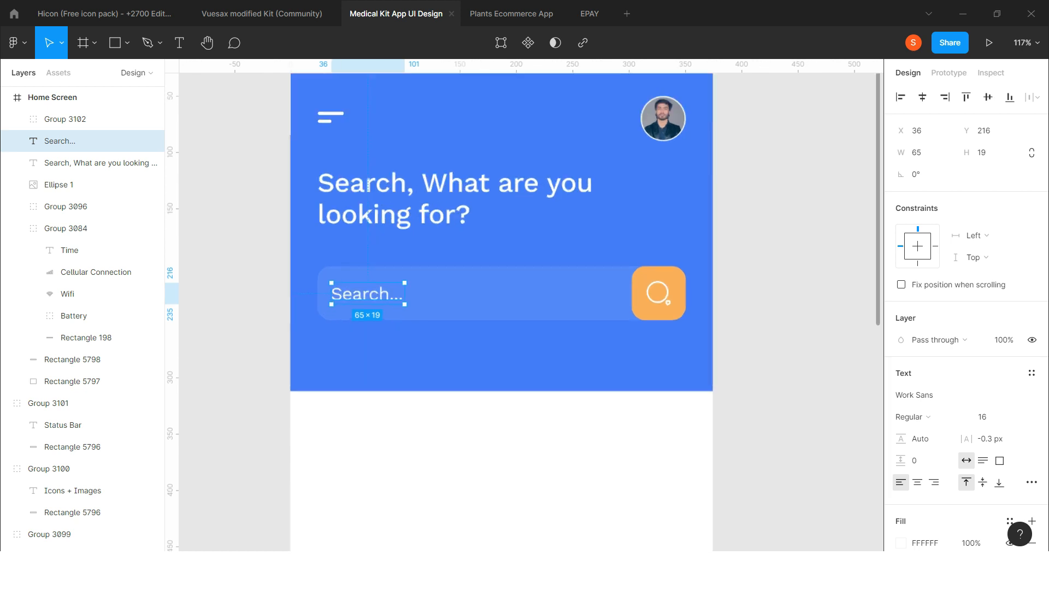
{"action": "left_click", "coordinate": [72, 360], "text": "ctrl"}
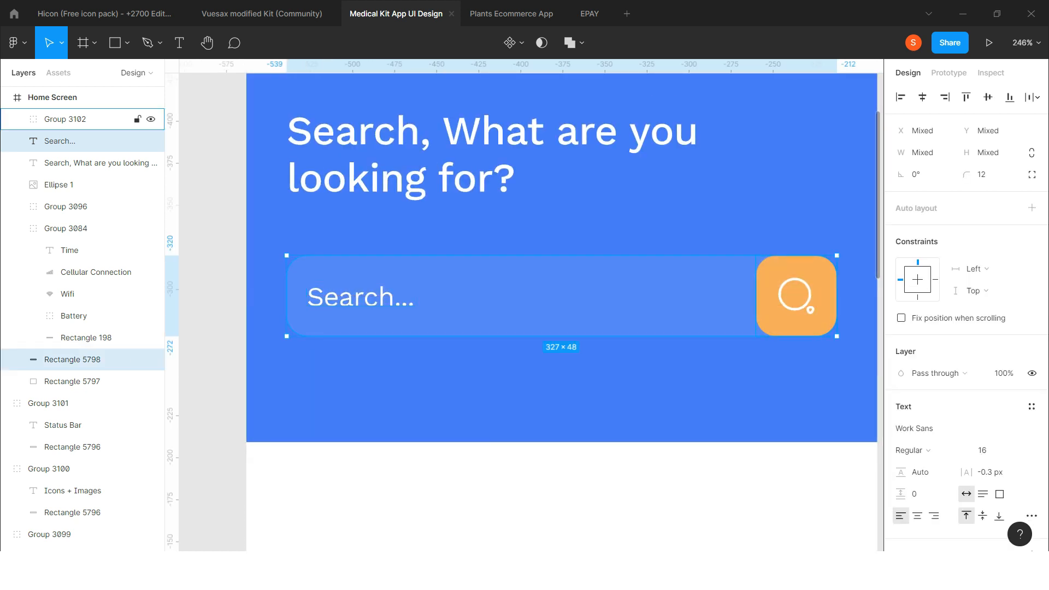
{"action": "left_click", "coordinate": [66, 120], "text": "ctrl"}
{"action": "scroll", "coordinate": [591, 291], "scroll_direction": "down", "scroll_amount": 2}
{"action": "key", "text": "ctrl+g"}
{"action": "scroll", "coordinate": [547, 306], "scroll_direction": "down", "scroll_amount": 3}
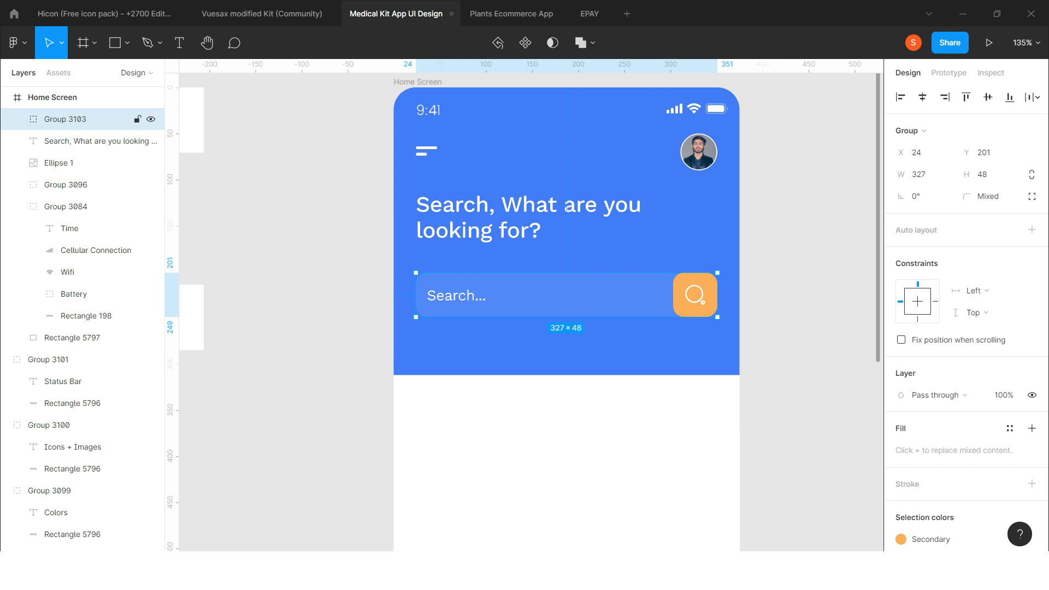
{"action": "key", "text": "Escape"}
- Draw a square below the search bar overlapping the blue header's lower edge and set its size to 140 × 140
{"action": "scroll", "coordinate": [538, 405], "scroll_direction": "down", "scroll_amount": 2}
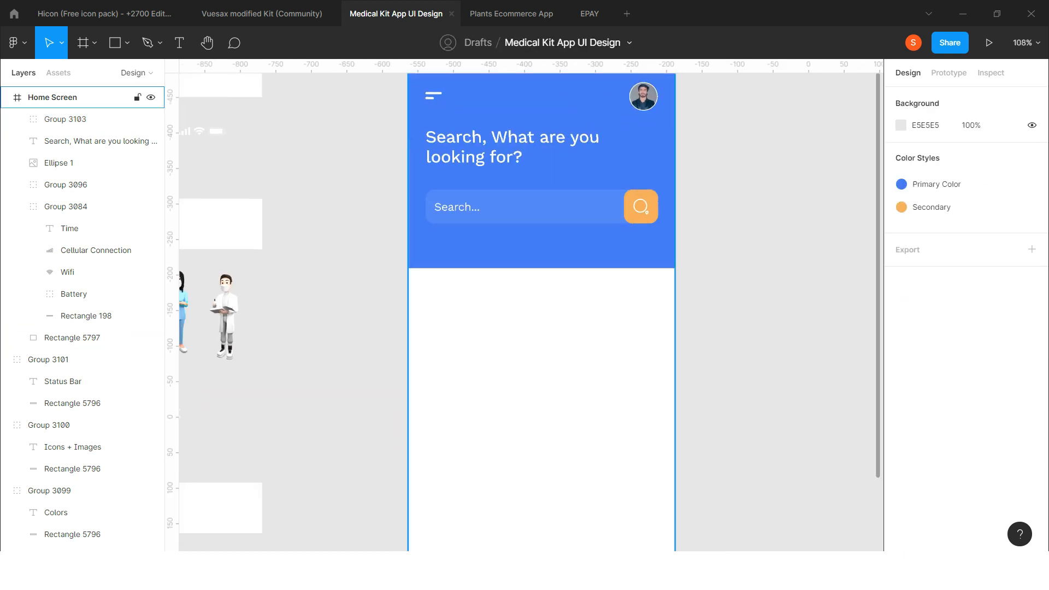
{"action": "scroll", "coordinate": [530, 221], "scroll_direction": "left", "scroll_amount": 2}
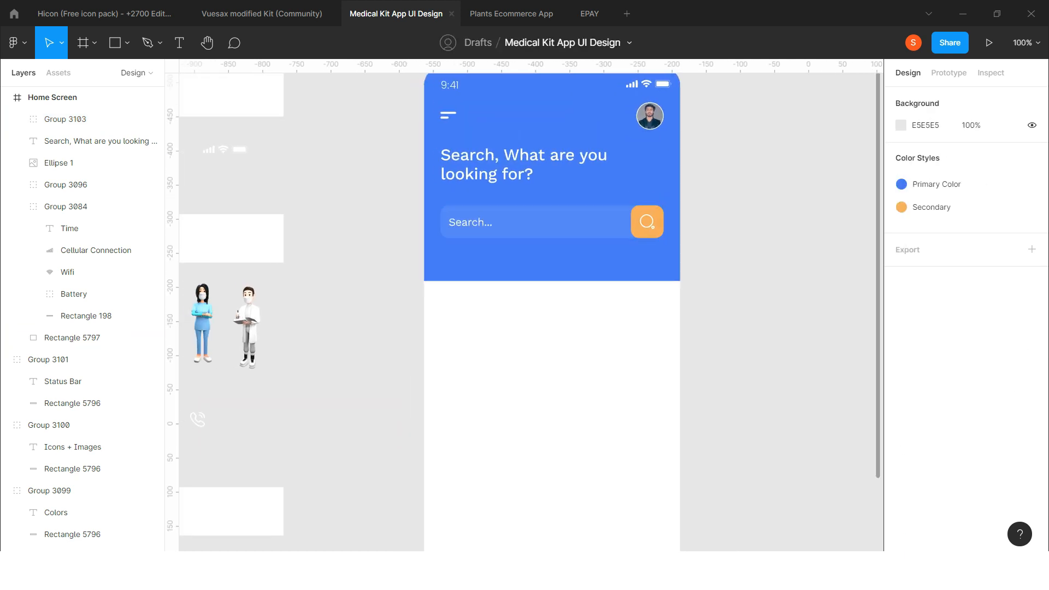
{"action": "left_click", "coordinate": [115, 43]}
{"action": "left_click_drag", "start_coordinate": [442, 263], "coordinate": [538, 359]}
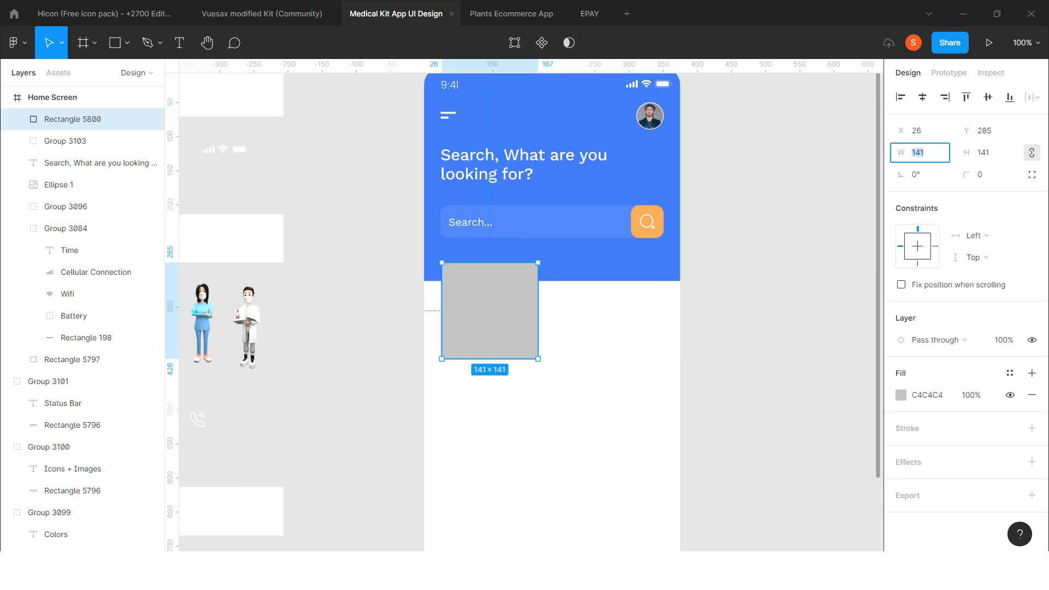
{"action": "type", "text": "0"}
{"action": "key", "text": "Return"}
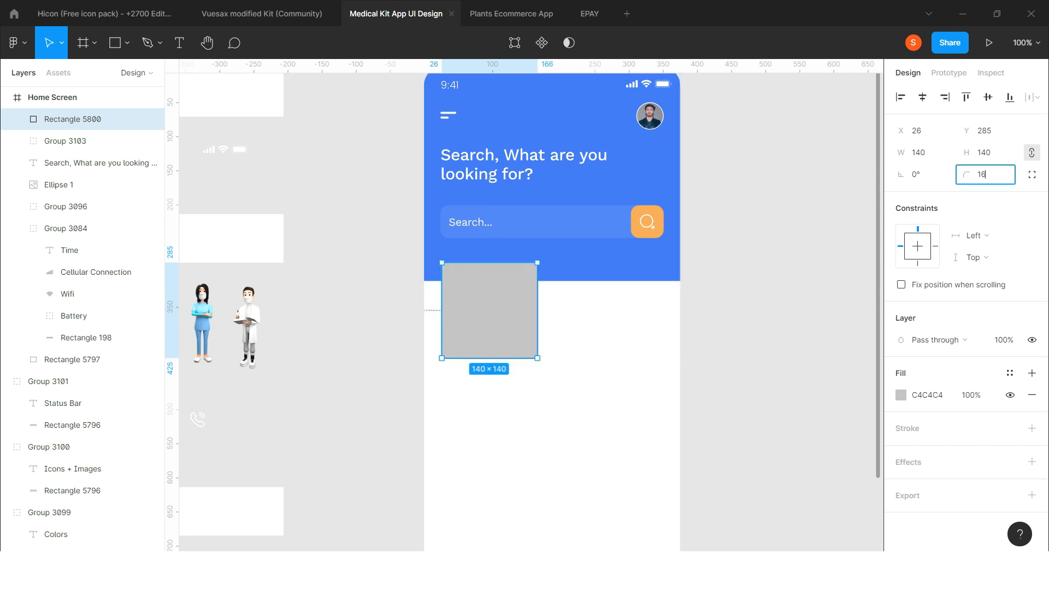
- Round the square's corners to 24 and move it to X 24, Y 273
{"action": "left_click", "coordinate": [602, 326]}
{"action": "left_click", "coordinate": [497, 312]}
{"action": "key", "text": "Return"}
{"action": "left_click", "coordinate": [595, 323]}
{"action": "scroll", "coordinate": [473, 319], "scroll_direction": "up", "scroll_amount": 1}
{"action": "left_click_drag", "start_coordinate": [473, 319], "coordinate": [472, 310]}
- Change the rounded square's fill to white FFFFFF
{"action": "left_click", "coordinate": [901, 395]}
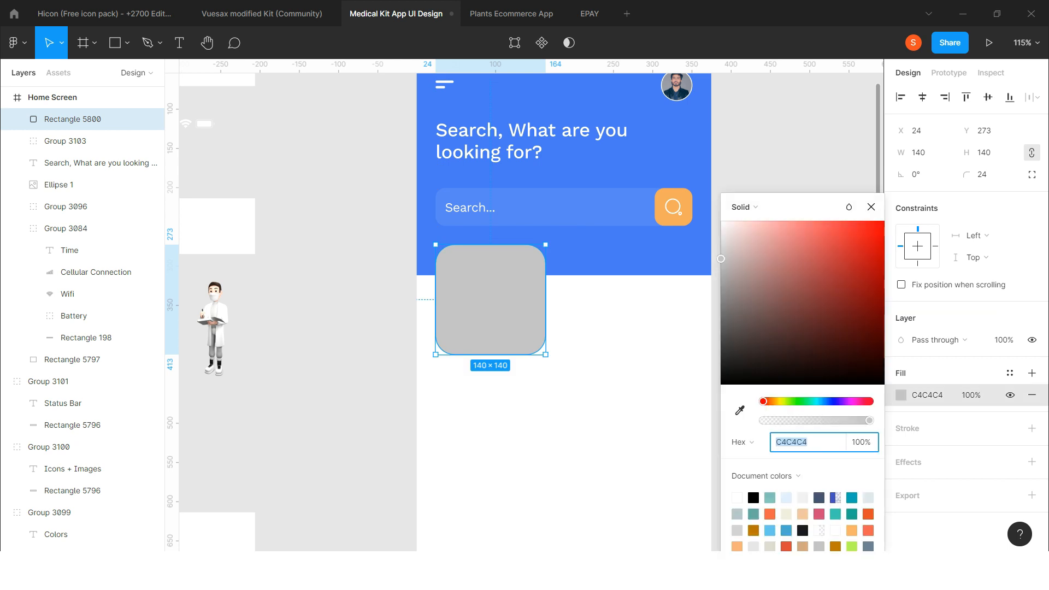
{"action": "left_click_drag", "start_coordinate": [738, 268], "coordinate": [722, 221]}
{"action": "left_click", "coordinate": [601, 323]}
{"action": "left_click", "coordinate": [492, 310]}
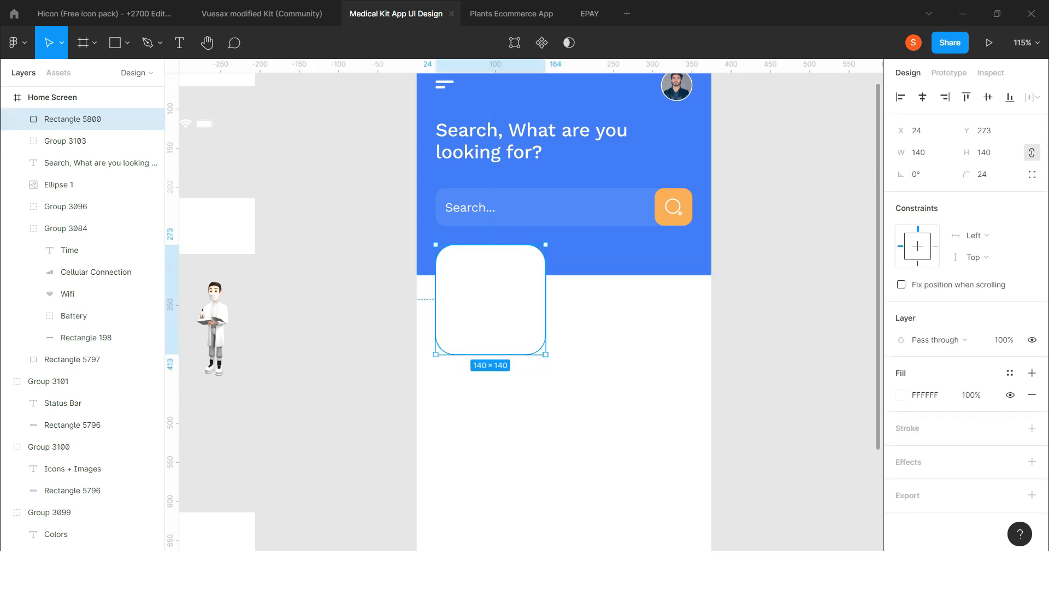
- Add a drop shadow to the white card with X 2, Y 2, blur 32 and a lighter opacity
{"action": "left_click", "coordinate": [1033, 462]}
{"action": "left_click", "coordinate": [901, 484]}
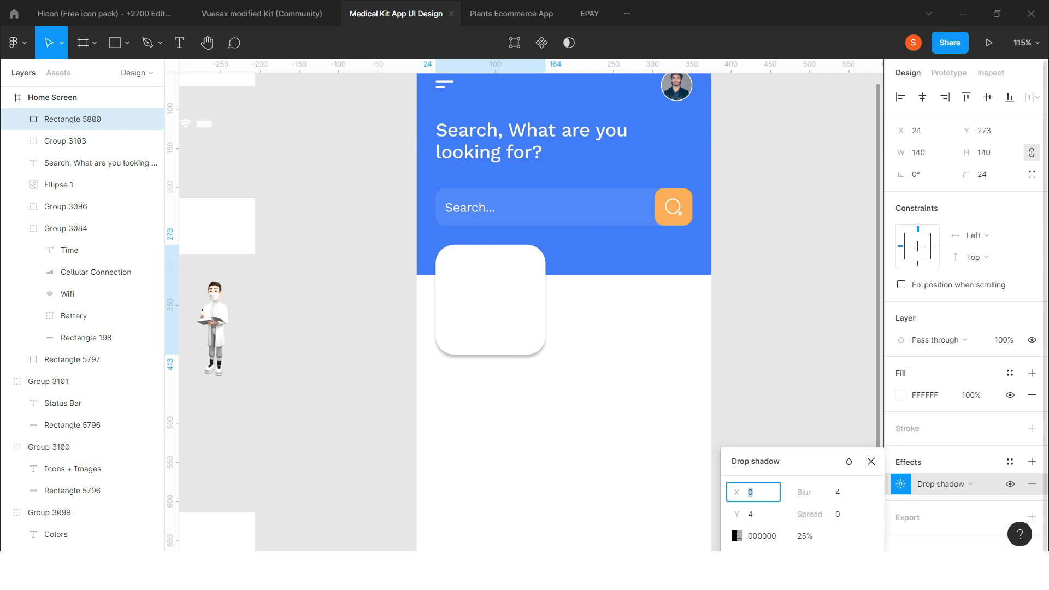
{"action": "type", "text": "2"}
{"action": "key", "text": "Tab"}
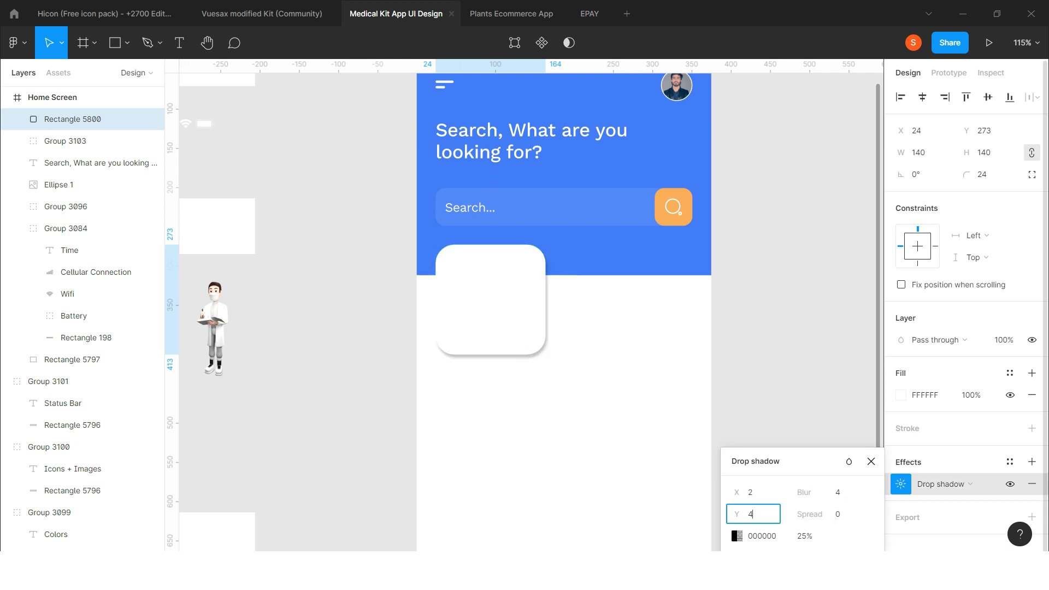
{"action": "type", "text": "2"}
{"action": "key", "text": "Tab"}
{"action": "type", "text": "32"}
{"action": "key", "text": "Return"}
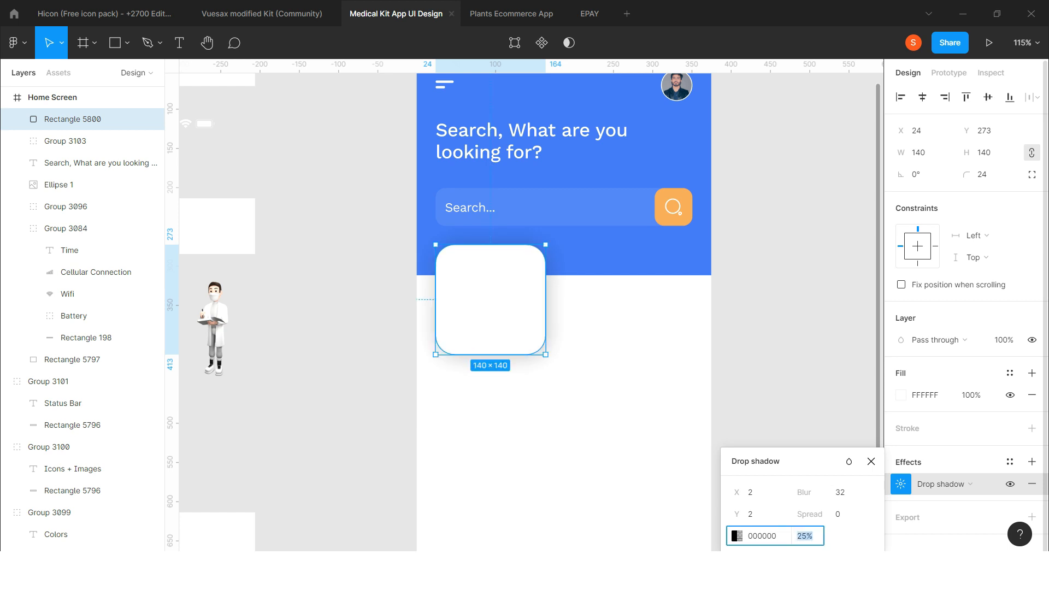
{"action": "key", "text": "Return"}
{"action": "key", "text": "Escape"}
{"action": "scroll", "coordinate": [492, 405], "scroll_direction": "down", "scroll_amount": 2}
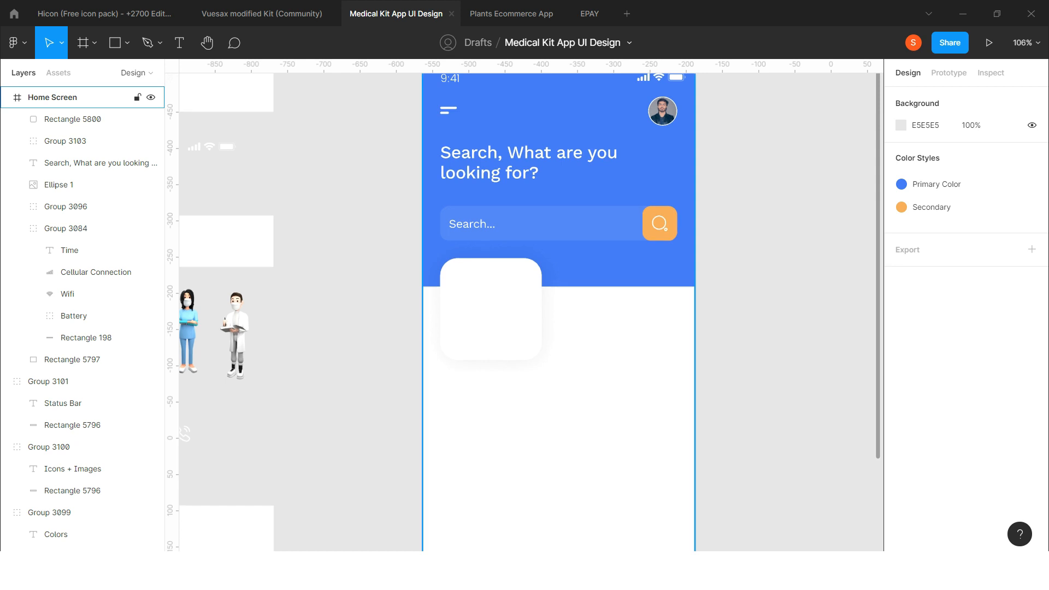
- Duplicate the white card to X 211, Y 273, flush with the search bar's right edge
{"action": "scroll", "coordinate": [491, 406], "scroll_direction": "up", "scroll_amount": 1}
{"action": "scroll", "coordinate": [492, 406], "scroll_direction": "right", "scroll_amount": 1}
{"action": "left_click", "coordinate": [437, 317]}
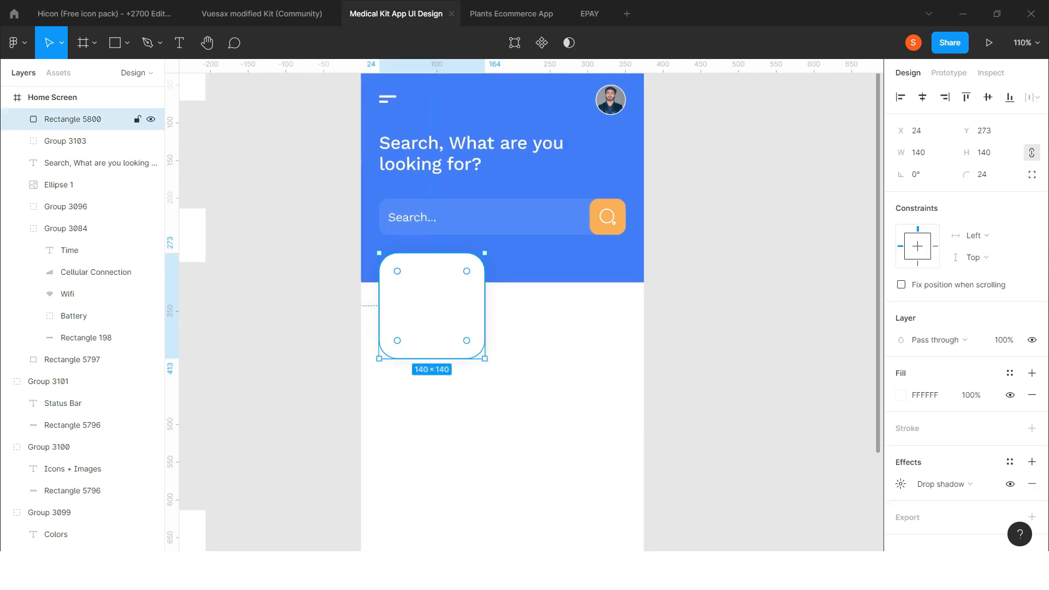
{"action": "left_click_drag", "start_coordinate": [432, 306], "coordinate": [573, 306]}
- Enlarge the original card to 164 × 164 and delete its duplicate
{"action": "left_click", "coordinate": [73, 141]}
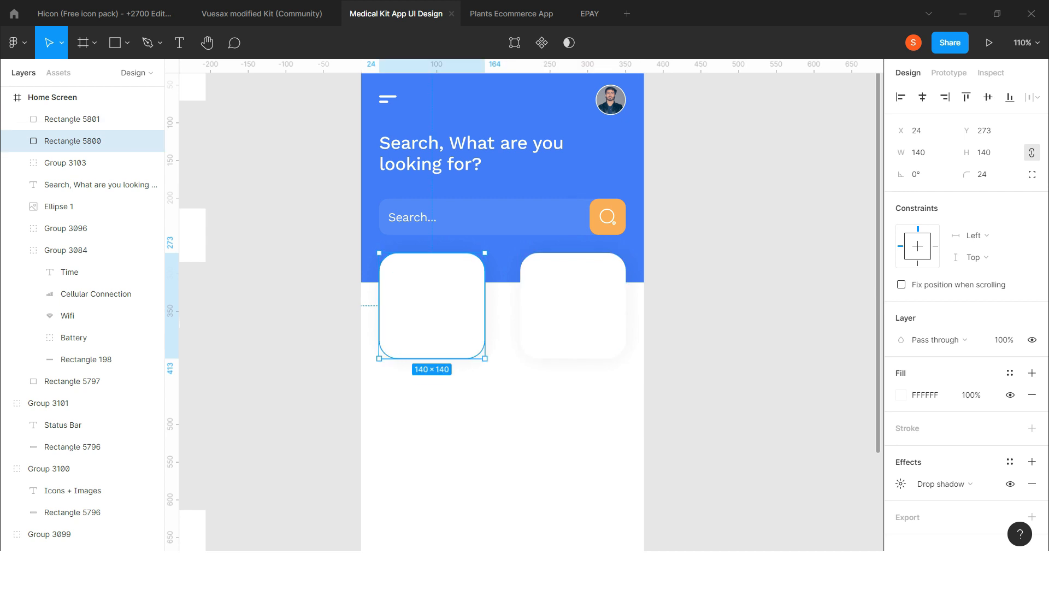
{"action": "left_click_drag", "start_coordinate": [484, 359], "coordinate": [502, 376]}
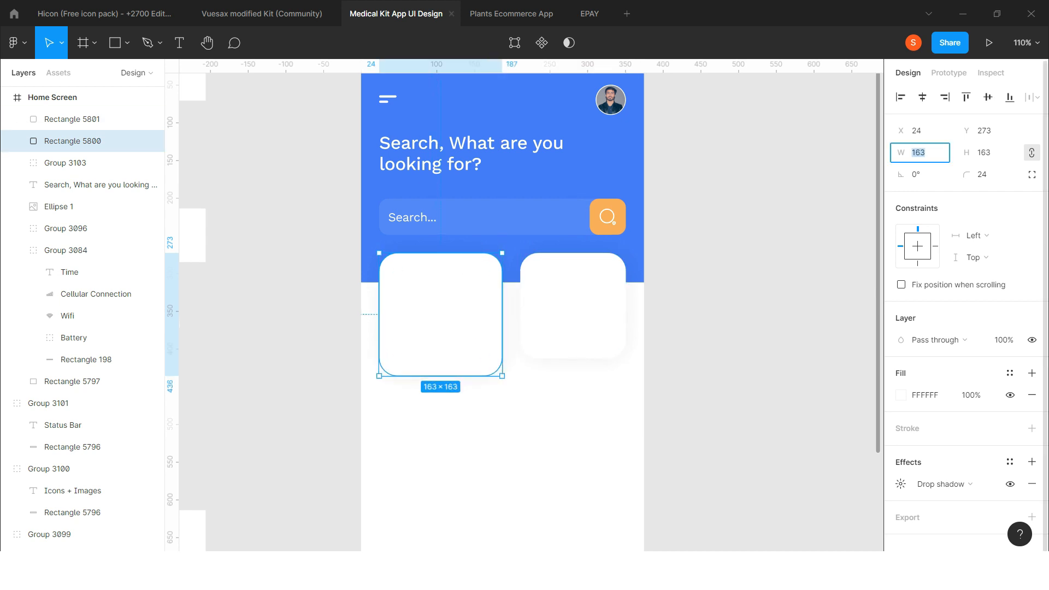
{"action": "key", "text": "Return"}
{"action": "left_click", "coordinate": [573, 309]}
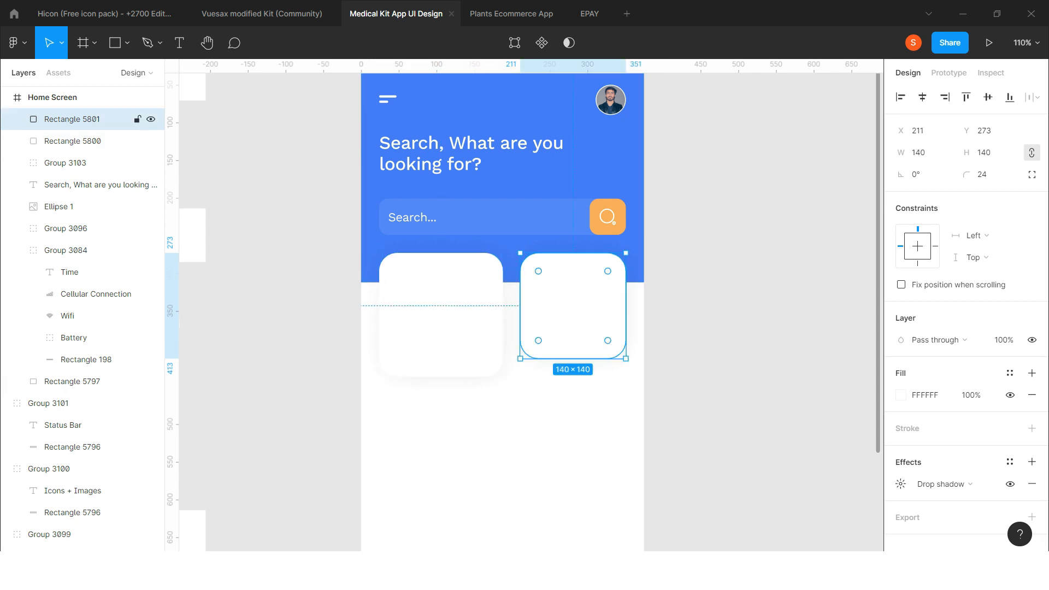
{"action": "key", "text": "Delete"}
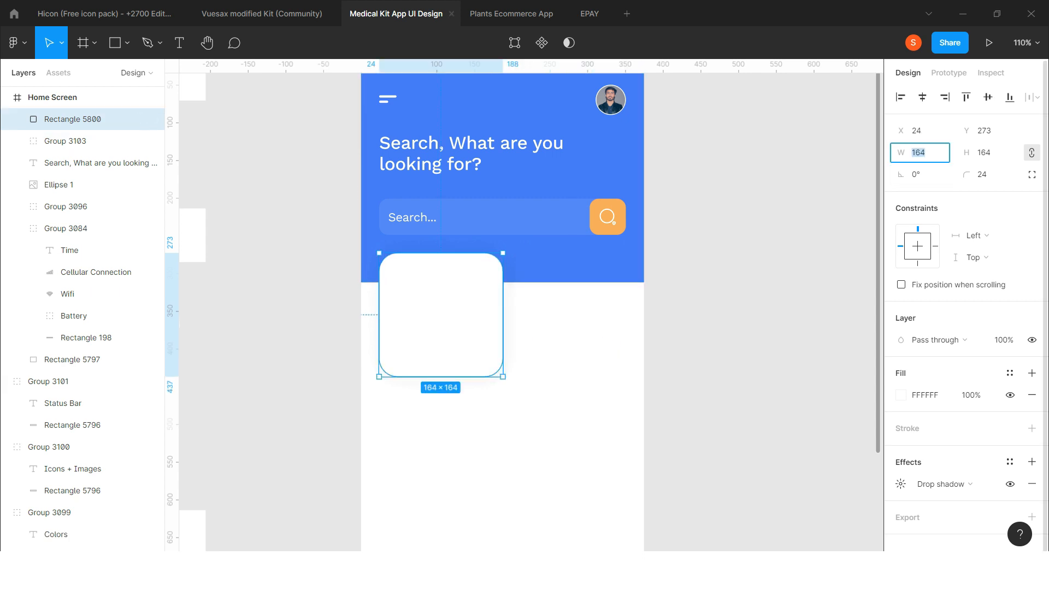
- Duplicate the white card beside the original and size both equally to span the search bar's width with a gap between them
{"action": "left_click", "coordinate": [727, 328]}
{"action": "left_click", "coordinate": [441, 312]}
{"action": "left_click_drag", "start_coordinate": [441, 313], "coordinate": [573, 312]}
{"action": "left_click", "coordinate": [727, 328]}
{"action": "left_click", "coordinate": [568, 311]}
{"action": "left_click", "coordinate": [441, 311]}
{"action": "key", "text": "alt"}
{"action": "left_click", "coordinate": [568, 312]}
{"action": "key", "text": "alt"}
{"action": "left_click", "coordinate": [727, 328]}
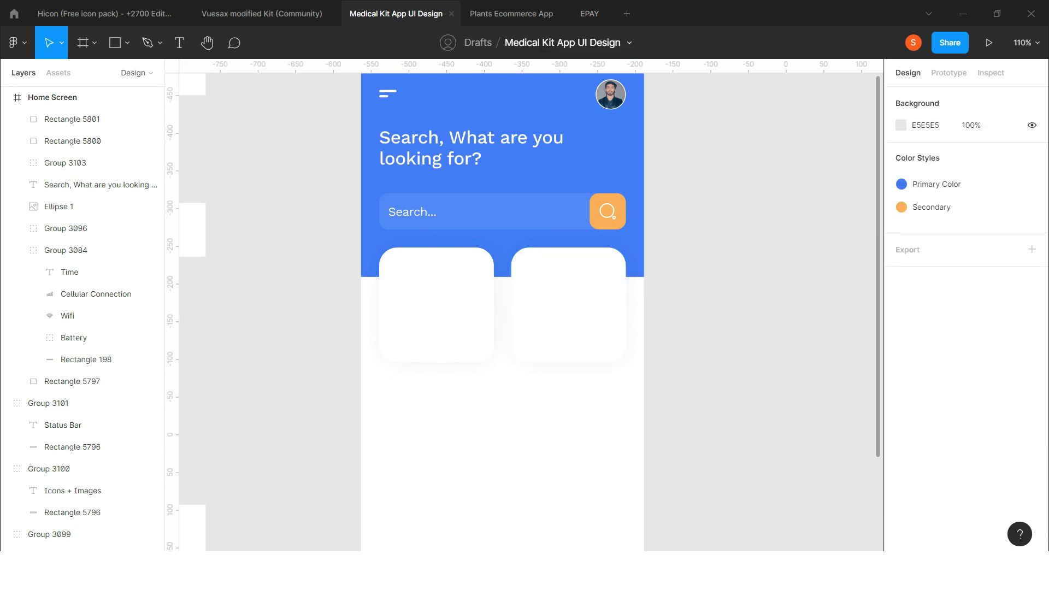
- Place the pill icon from the Icons + Images section in the upper part of the left card at X 72, Y 290
{"action": "scroll", "coordinate": [485, 339], "scroll_direction": "down", "scroll_amount": 3}
{"action": "scroll", "coordinate": [525, 312], "scroll_direction": "left", "scroll_amount": 5}
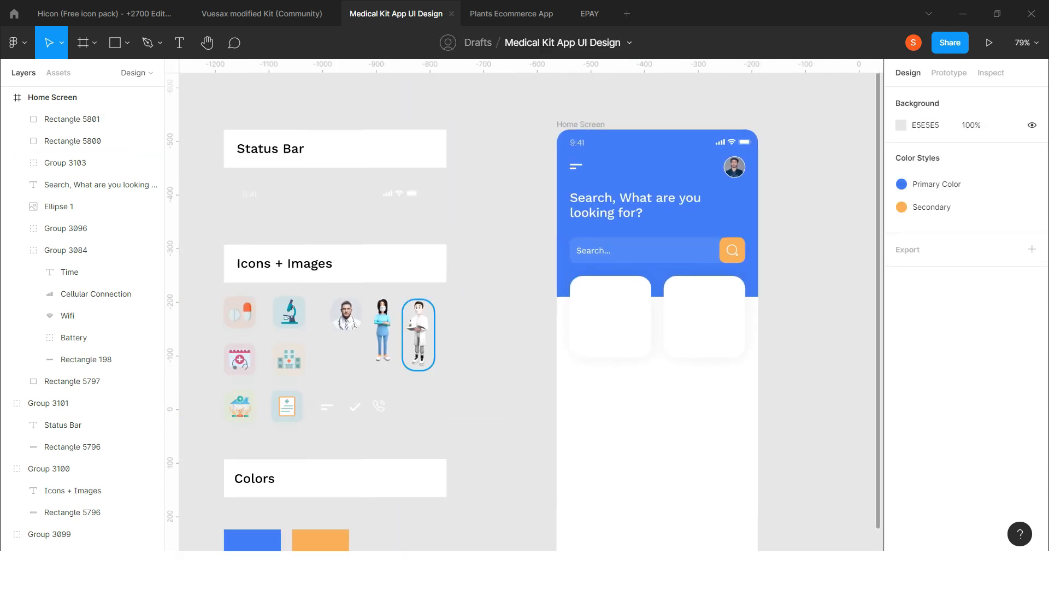
{"action": "left_click_drag", "start_coordinate": [239, 311], "coordinate": [610, 301]}
{"action": "scroll", "coordinate": [660, 304], "scroll_direction": "up", "scroll_amount": 5, "text": "ctrl"}
{"action": "key", "text": "Right"}
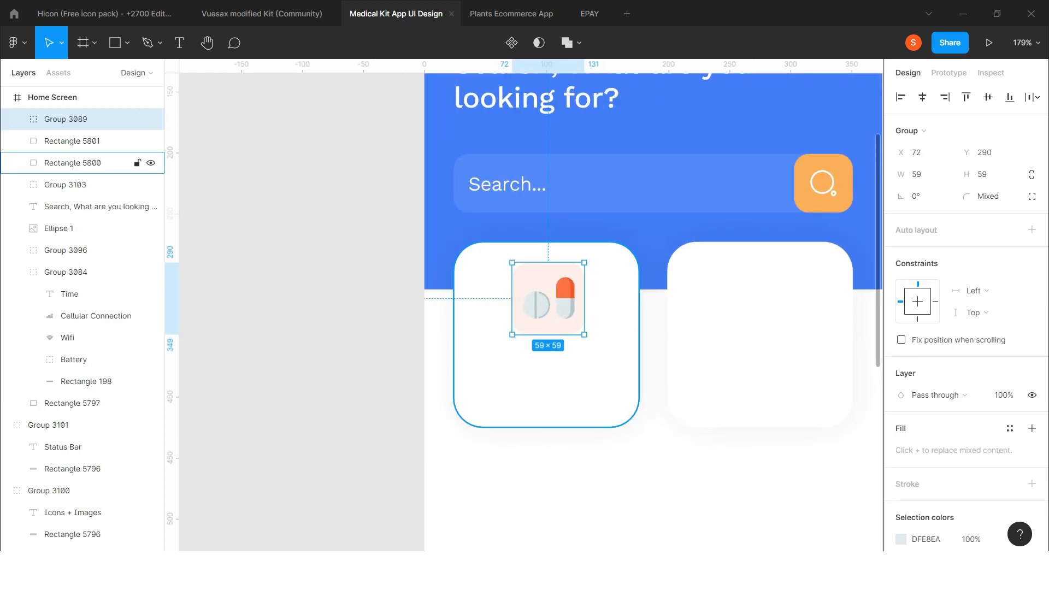
- Raise the pill icon to Y 289 and centre it horizontally within the left card
{"action": "key", "text": "Up"}
{"action": "left_click", "coordinate": [87, 163], "text": "shift"}
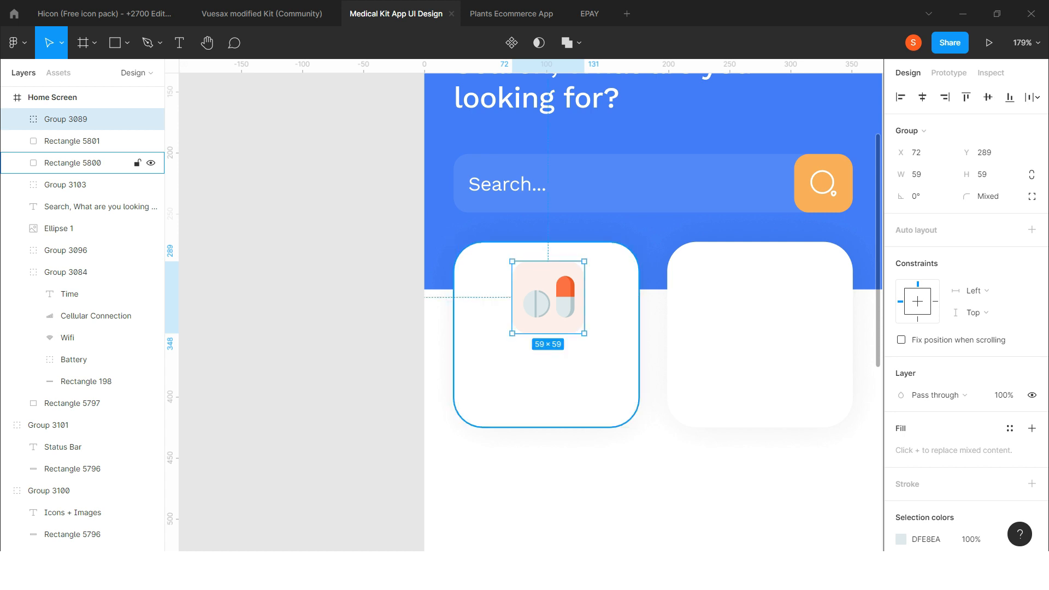
{"action": "left_click", "coordinate": [923, 97]}
{"action": "left_click", "coordinate": [418, 285]}
{"action": "scroll", "coordinate": [428, 285], "scroll_direction": "down", "scroll_amount": 2, "text": "ctrl"}
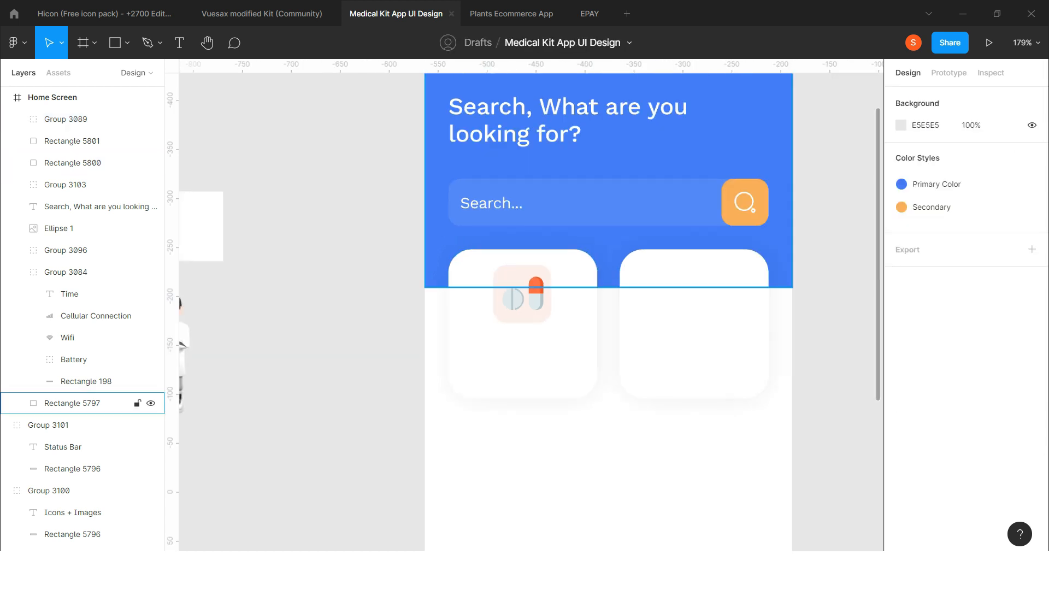
- Duplicate the "Search, What are you looking for?" heading onto the cards at X 48, Y 356 and fill it black (000000)
{"action": "scroll", "coordinate": [427, 285], "scroll_direction": "down", "scroll_amount": 1}
{"action": "left_click", "coordinate": [552, 104]}
{"action": "left_click_drag", "start_coordinate": [552, 104], "coordinate": [575, 310], "text": "alt"}
{"action": "scroll", "coordinate": [966, 328], "scroll_direction": "down", "scroll_amount": 3}
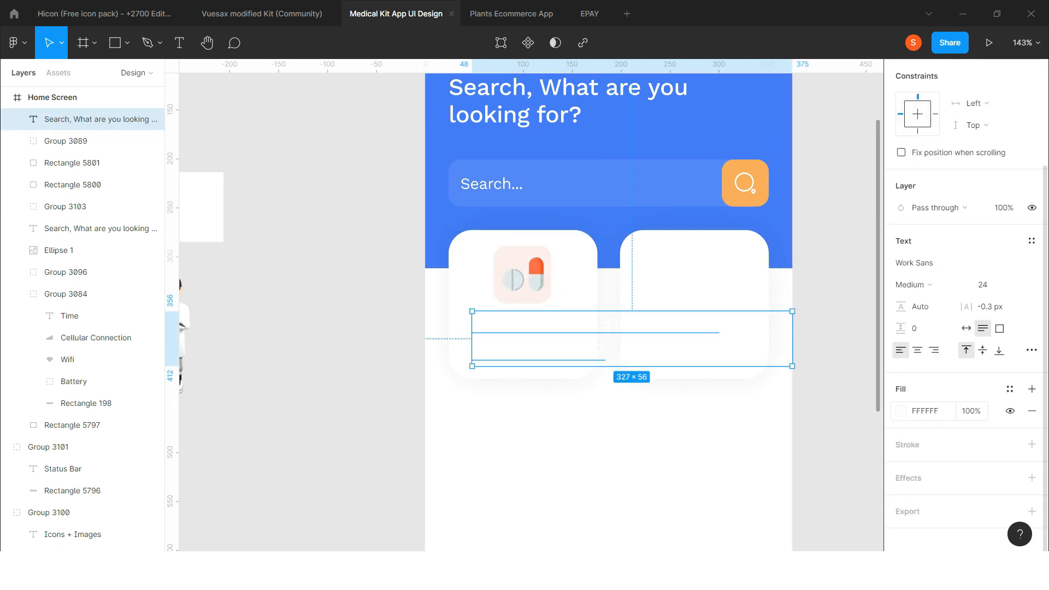
{"action": "left_click", "coordinate": [901, 411]}
{"action": "left_click", "coordinate": [754, 498]}
{"action": "left_click", "coordinate": [328, 306]}
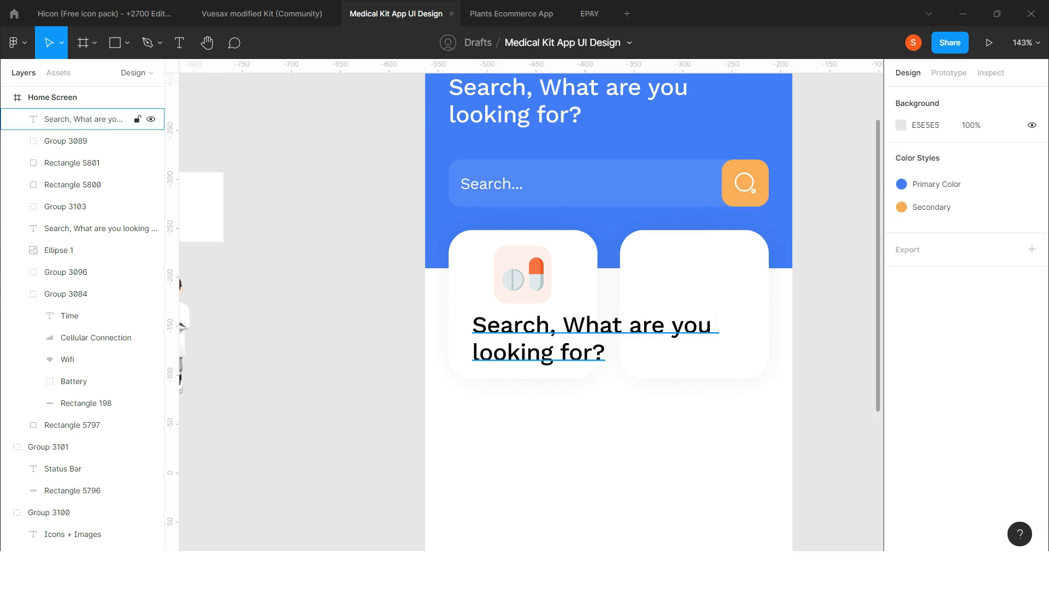
- Set the duplicated text to size 16, centre-aligned with auto width, and move it to X 36, Y 367
{"action": "left_click", "coordinate": [87, 119]}
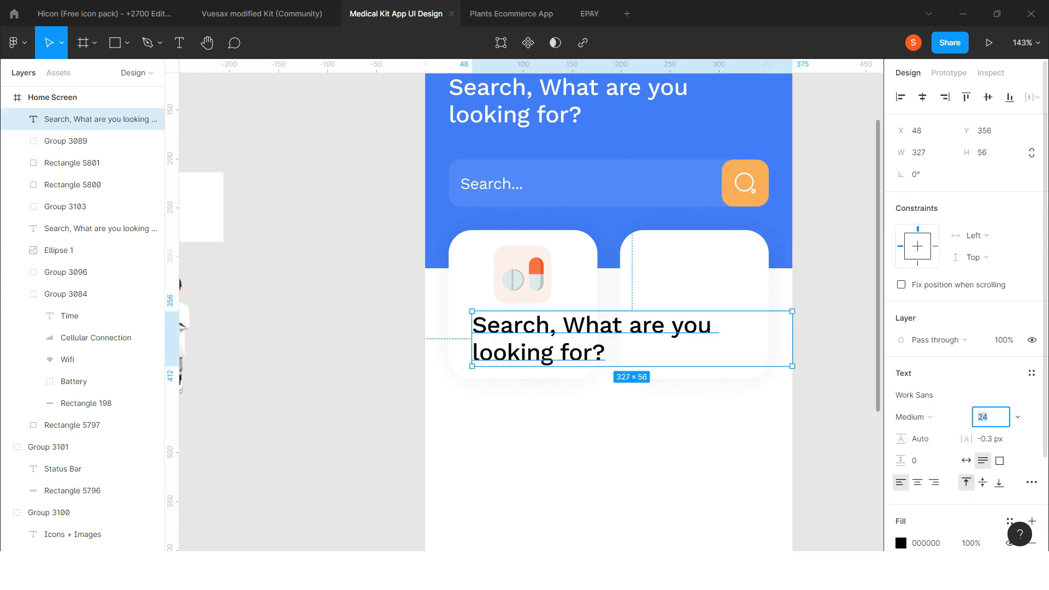
{"action": "key", "text": "Return"}
{"action": "scroll", "coordinate": [570, 322], "scroll_direction": "down", "scroll_amount": 2}
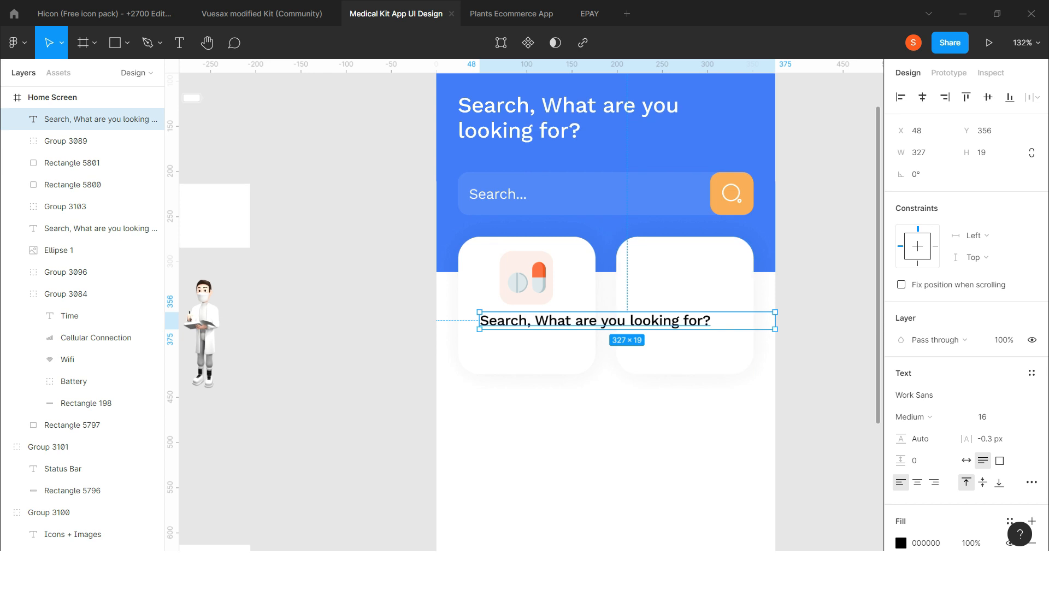
{"action": "left_click", "coordinate": [918, 482]}
{"action": "left_click", "coordinate": [966, 461]}
{"action": "left_click_drag", "start_coordinate": [677, 322], "coordinate": [635, 332]}
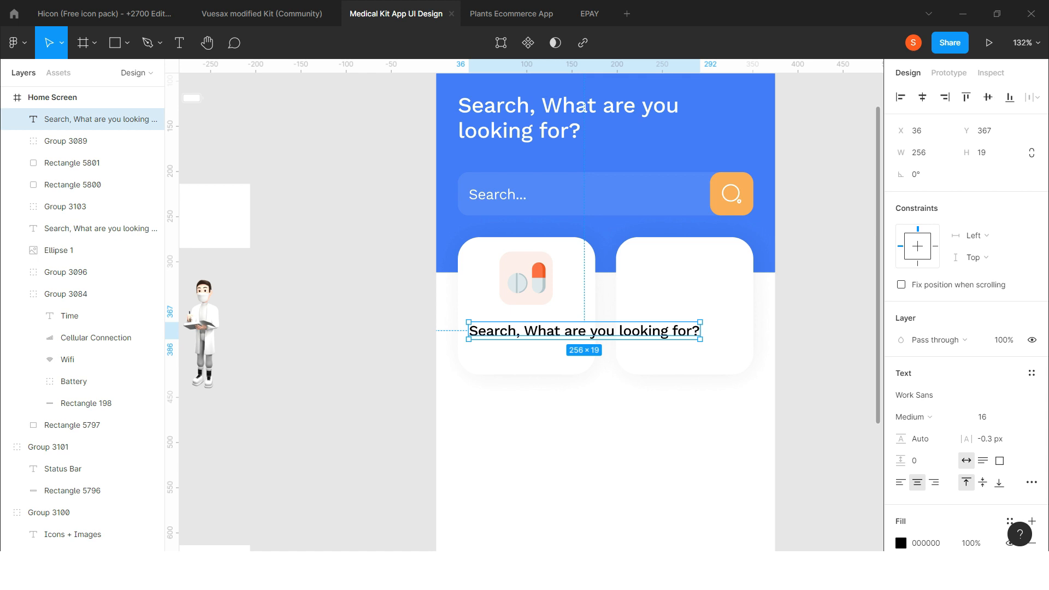
- Replace the duplicated text with "Pharmacy" and centre it under the pill icon at X 62, Y 364
{"action": "key", "text": "Return"}
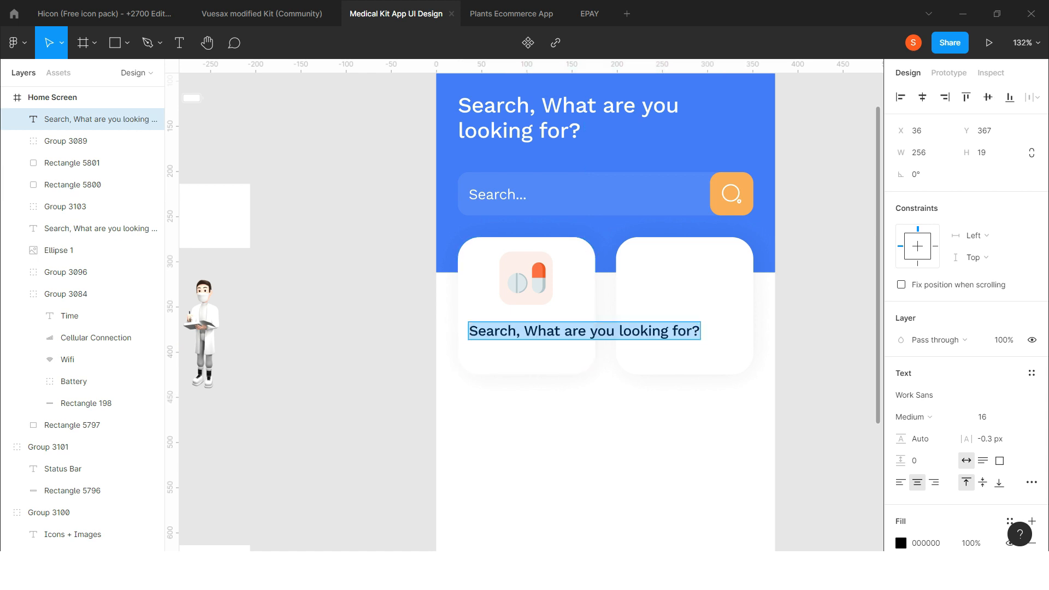
{"action": "type", "text": "Pharmacy"}
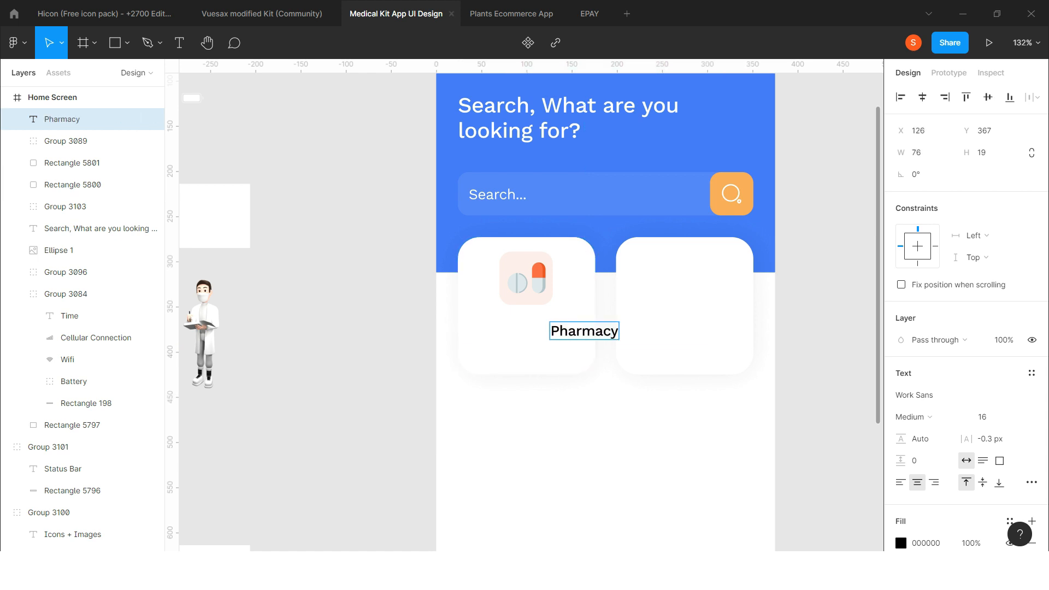
{"action": "key", "text": "Escape"}
{"action": "left_click_drag", "start_coordinate": [584, 331], "coordinate": [527, 330]}
{"action": "scroll", "coordinate": [525, 306], "scroll_direction": "right", "scroll_amount": 1}
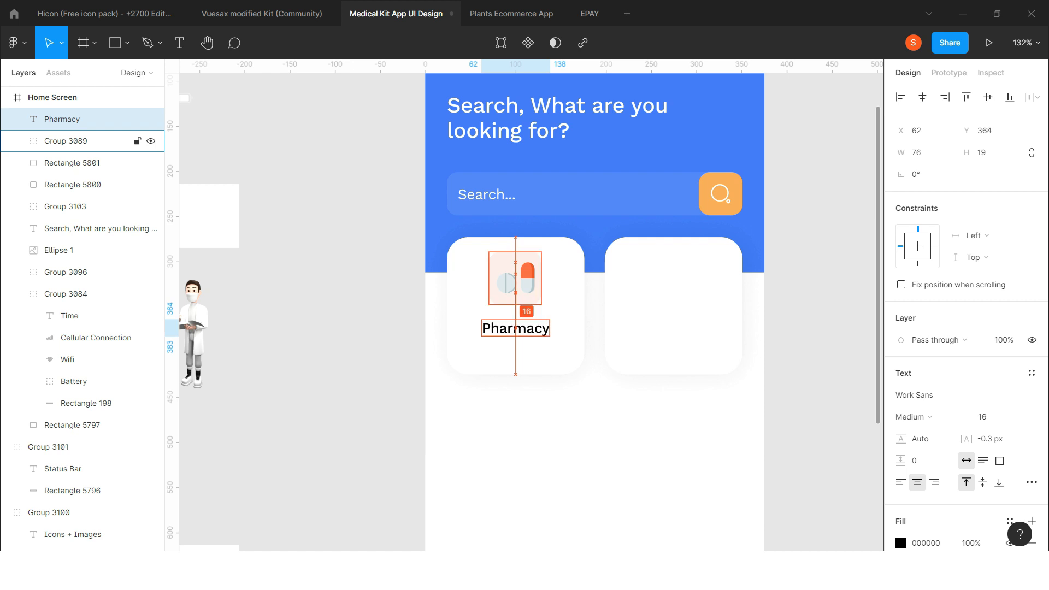
- Move the pill icon and the Pharmacy label down together by about 4 px within the left card
{"action": "left_click", "coordinate": [515, 280], "text": "shift"}
{"action": "left_click_drag", "start_coordinate": [516, 328], "coordinate": [516, 331]}
{"action": "scroll", "coordinate": [515, 332], "scroll_direction": "right", "scroll_amount": 1}
{"action": "left_click", "coordinate": [511, 421]}
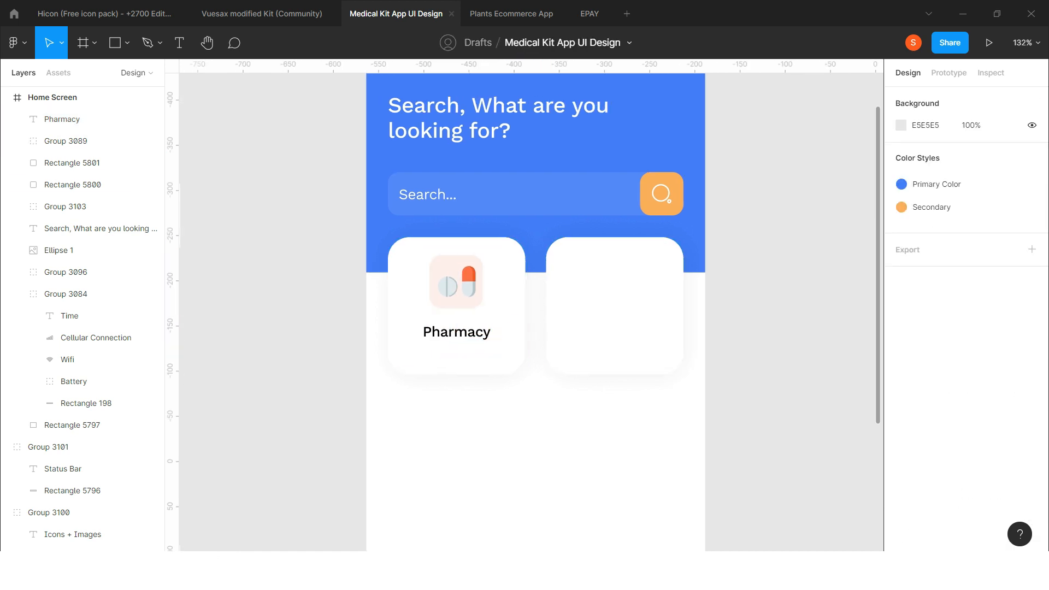
- Duplicate the pill icon and Pharmacy label onto the right card and centre them horizontally with it
{"action": "scroll", "coordinate": [481, 355], "scroll_direction": "right", "scroll_amount": 1}
{"action": "left_click", "coordinate": [443, 332]}
{"action": "left_click", "coordinate": [443, 282], "text": "shift"}
{"action": "left_click_drag", "start_coordinate": [442, 331], "coordinate": [601, 332]}
{"action": "left_click", "coordinate": [615, 358], "text": "shift"}
{"action": "left_click", "coordinate": [923, 98]}
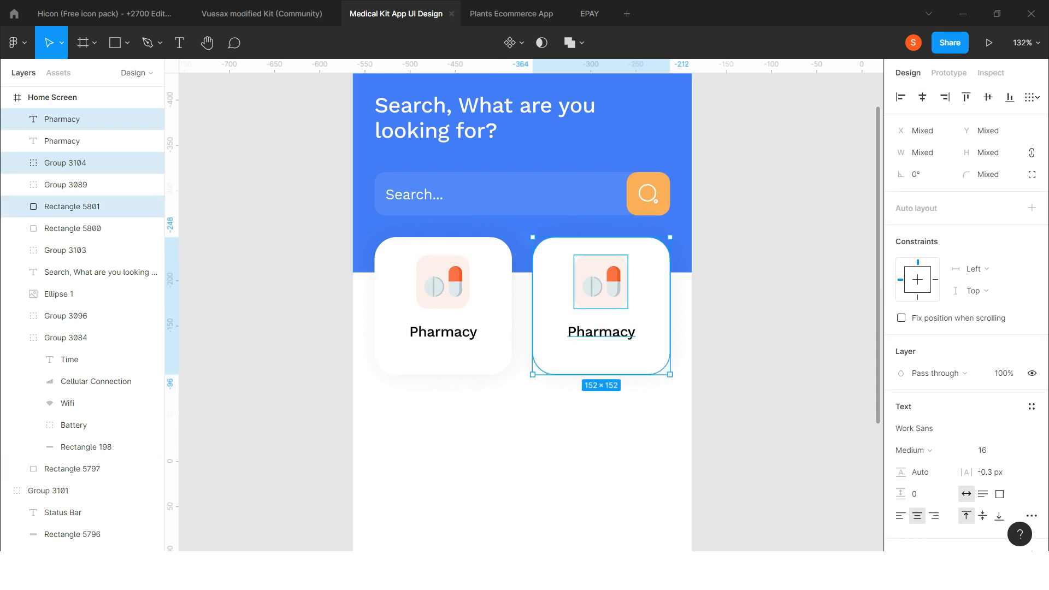
{"action": "left_click", "coordinate": [734, 314]}
- Change the right card's label to "Medical Equipment", wrapped on two lines in a centred text box 115 wide
{"action": "scroll", "coordinate": [734, 313], "scroll_direction": "down", "scroll_amount": 1}
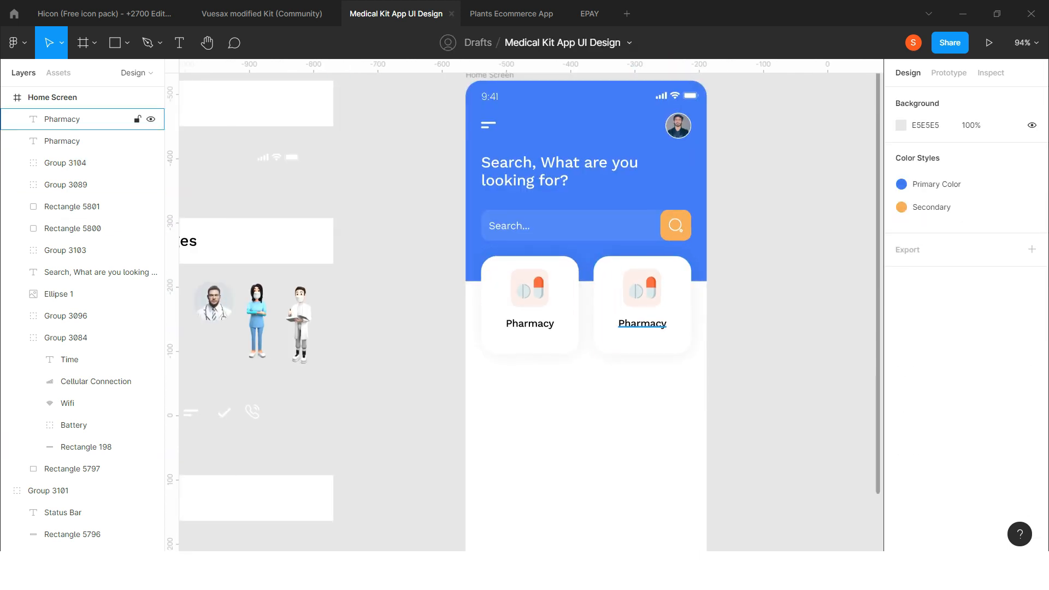
{"action": "left_click", "coordinate": [61, 119]}
{"action": "type", "text": "Med"}
{"action": "key", "text": "Escape"}
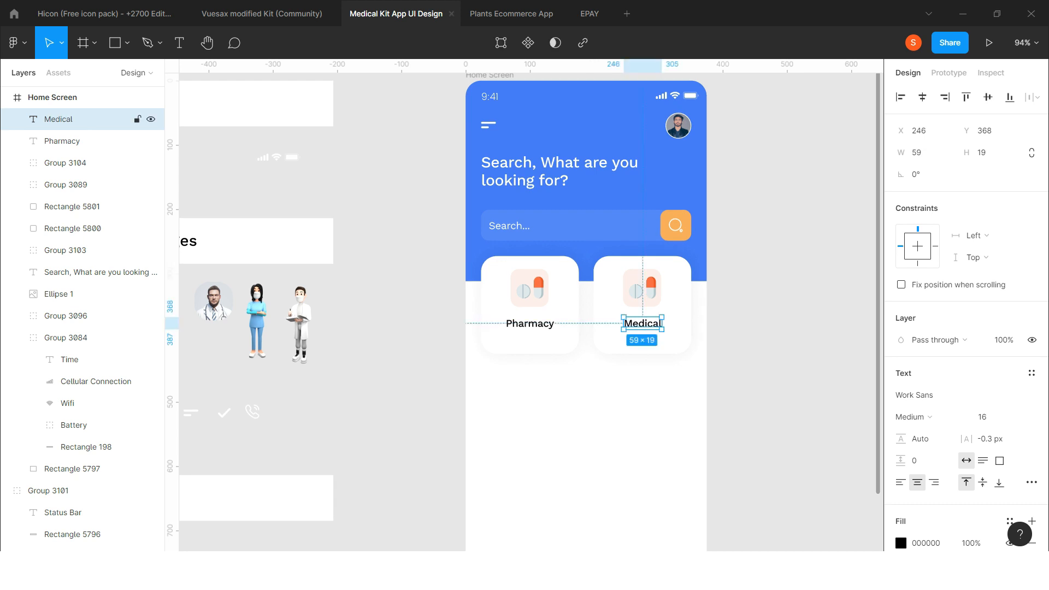
{"action": "scroll", "coordinate": [660, 318], "scroll_direction": "up", "scroll_amount": 3}
{"action": "left_click_drag", "start_coordinate": [658, 326], "coordinate": [693, 326]}
{"action": "double_click", "coordinate": [666, 327]}
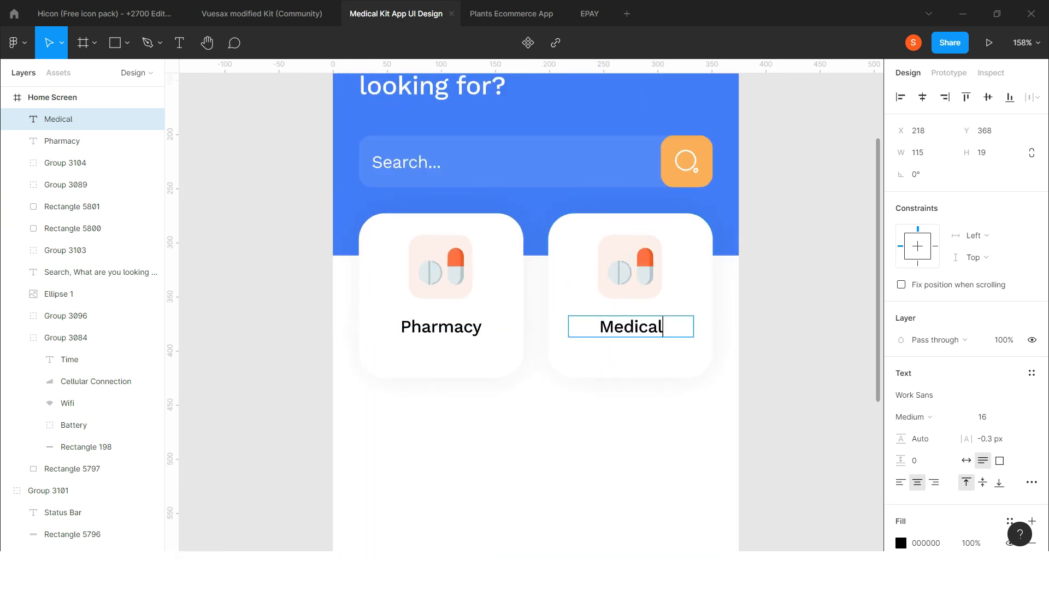
{"action": "type", "text": "Equipment"}
{"action": "key", "text": "Escape"}
{"action": "scroll", "coordinate": [634, 266], "scroll_direction": "down", "scroll_amount": 1}
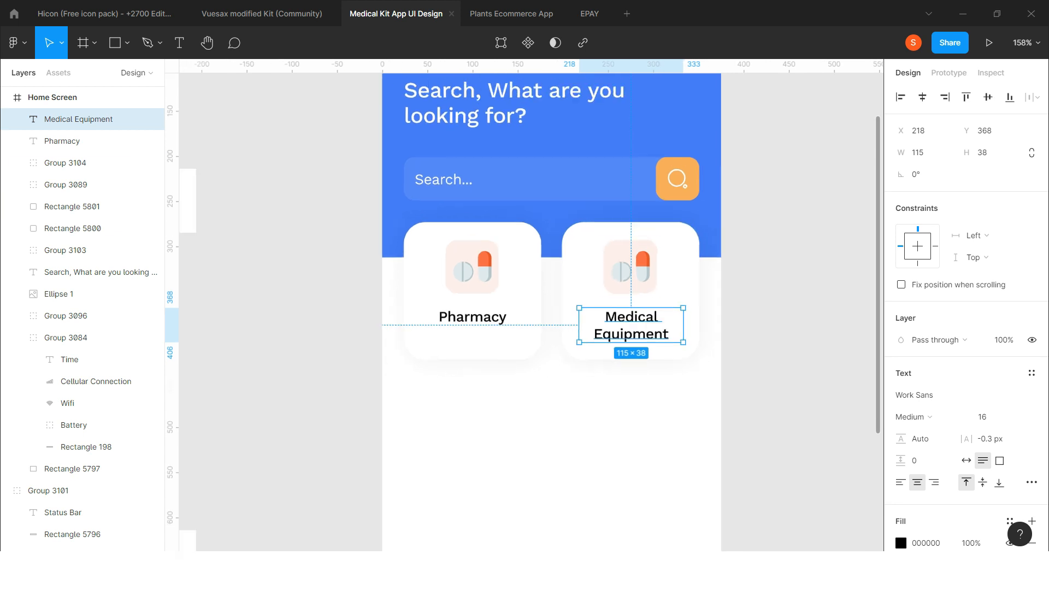
- Replace the pill icon in the Medical Equipment card with the microscope icon from the Icons + Images section
{"action": "left_click", "coordinate": [633, 267]}
{"action": "scroll", "coordinate": [708, 282], "scroll_direction": "down", "scroll_amount": 3}
{"action": "scroll", "coordinate": [601, 280], "scroll_direction": "left", "scroll_amount": 2}
{"action": "left_click_drag", "start_coordinate": [346, 280], "coordinate": [760, 289]}
{"action": "scroll", "coordinate": [836, 273], "scroll_direction": "up", "scroll_amount": 5}
{"action": "left_click_drag", "start_coordinate": [631, 314], "coordinate": [677, 273]}
{"action": "left_click", "coordinate": [678, 273], "text": "shift"}
{"action": "left_click", "coordinate": [582, 273]}
{"action": "key", "text": "Delete"}
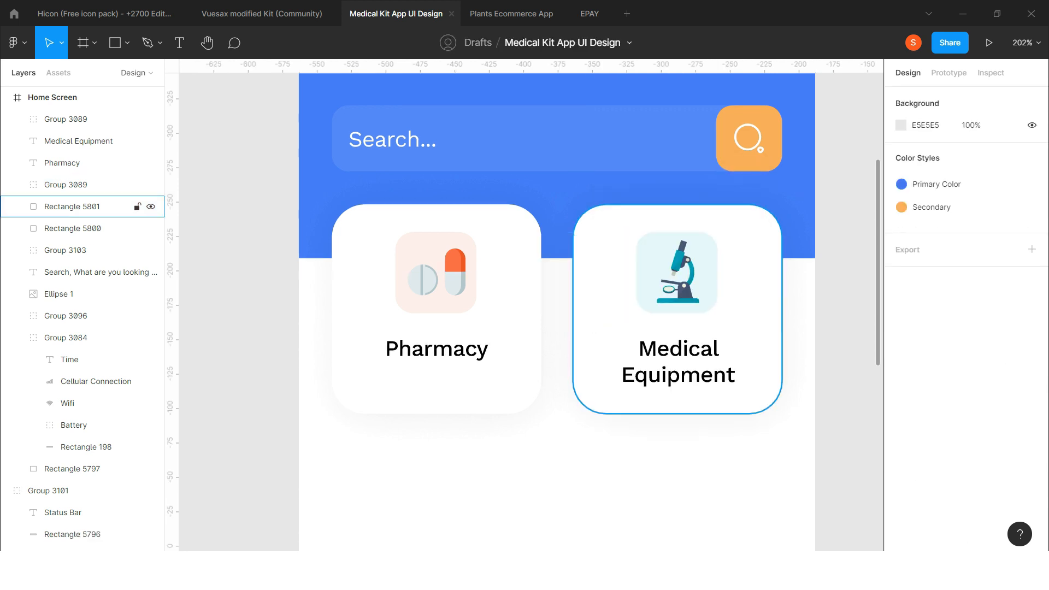
- Group the Medical Equipment card's rectangle, microscope icon and label
{"action": "scroll", "coordinate": [439, 311], "scroll_direction": "down", "scroll_amount": 5}
{"action": "scroll", "coordinate": [634, 320], "scroll_direction": "up", "scroll_amount": 1}
{"action": "left_click_drag", "start_coordinate": [672, 395], "coordinate": [522, 260]}
{"action": "left_click_drag", "start_coordinate": [679, 248], "coordinate": [550, 359]}
{"action": "left_click", "coordinate": [568, 232], "text": "shift"}
{"action": "key", "text": "ctrl+g"}
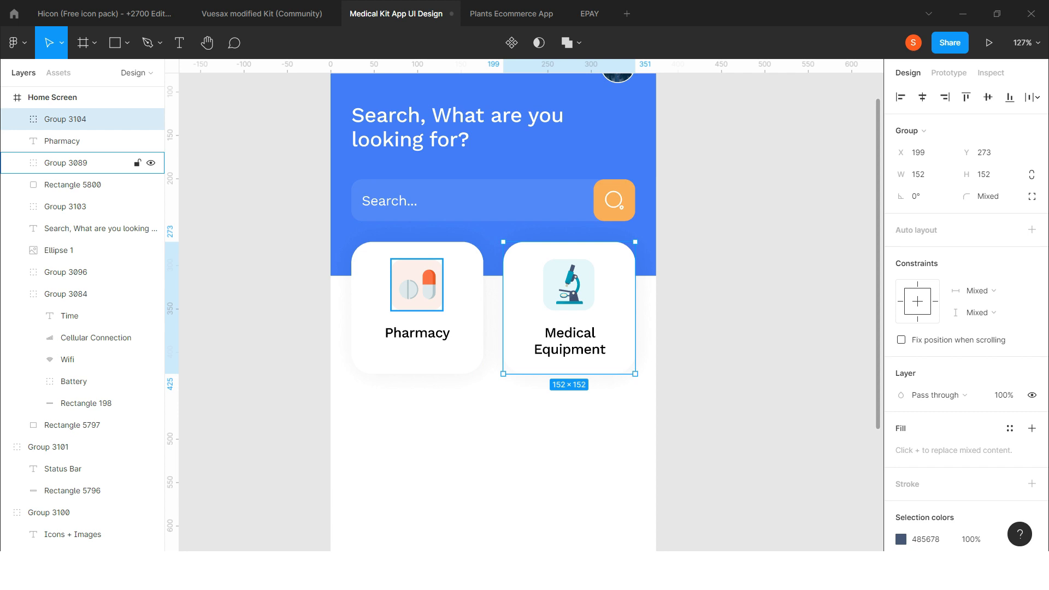
- Group the Pharmacy card's rectangle, pill icon and label
{"action": "left_click", "coordinate": [418, 285]}
{"action": "left_click", "coordinate": [459, 311], "text": "shift"}
{"action": "left_click", "coordinate": [421, 333], "text": "shift"}
{"action": "key", "text": "ctrl+g"}
- Duplicate both grouped cards straight down to form a second row at Y 449
{"action": "scroll", "coordinate": [469, 290], "scroll_direction": "down", "scroll_amount": 2}
{"action": "left_click", "coordinate": [538, 311], "text": "shift"}
{"action": "left_click_drag", "start_coordinate": [437, 328], "coordinate": [437, 460]}
{"action": "left_click", "coordinate": [461, 416]}
{"action": "scroll", "coordinate": [462, 413], "scroll_direction": "down", "scroll_amount": 2}
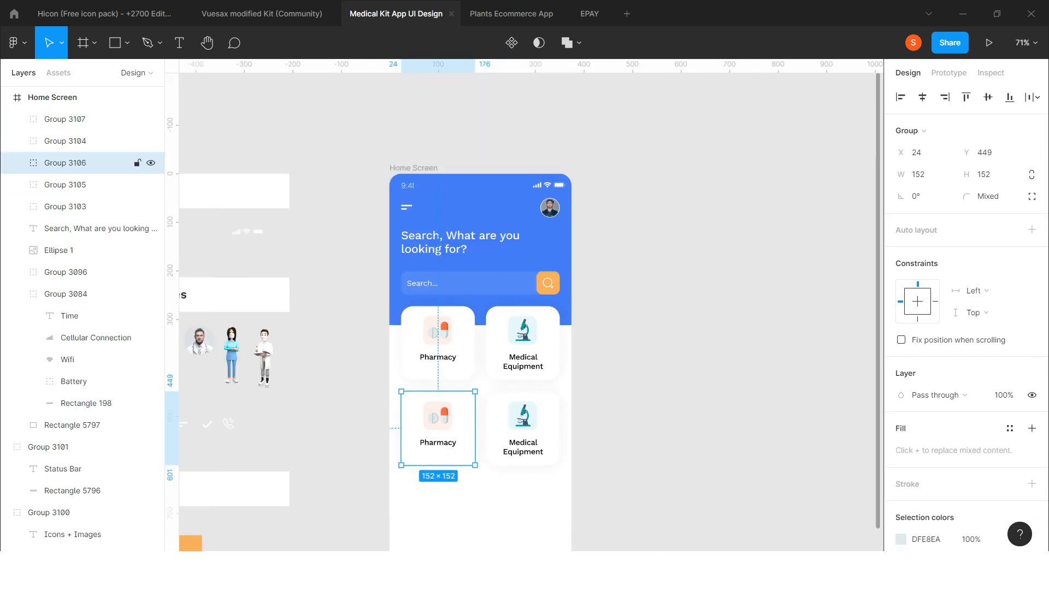
- Widen the Pharmacy label's text box in the second-row card evenly on both sides to about 120
{"action": "double_click", "coordinate": [440, 444]}
{"action": "scroll", "coordinate": [448, 445], "scroll_direction": "up", "scroll_amount": 5}
{"action": "left_click_drag", "start_coordinate": [485, 432], "coordinate": [516, 432]}
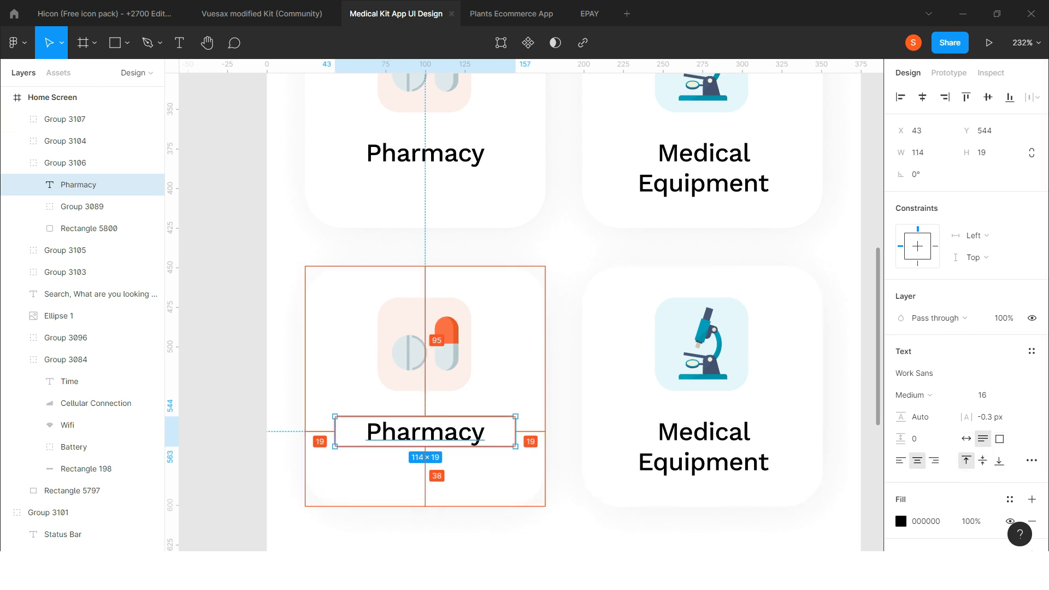
{"action": "scroll", "coordinate": [520, 432], "scroll_direction": "up", "scroll_amount": 3}
{"action": "scroll", "coordinate": [519, 431], "scroll_direction": "down", "scroll_amount": 5}
{"action": "left_click", "coordinate": [468, 354]}
{"action": "scroll", "coordinate": [470, 355], "scroll_direction": "down", "scroll_amount": 1}
{"action": "left_click", "coordinate": [546, 377]}
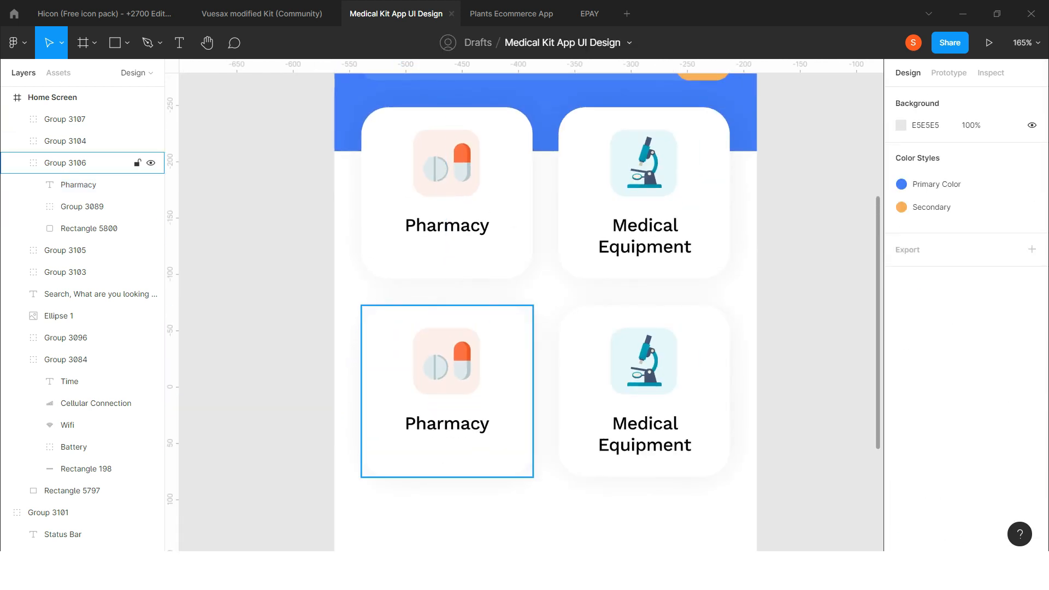
- Ungroup the two cards in the second row
{"action": "left_click", "coordinate": [501, 391]}
{"action": "left_click", "coordinate": [585, 397], "text": "shift"}
{"action": "key", "text": "ctrl+shift+g"}
- Place the calendar-and-stethoscope icon from the Icons + Images section on the second row's Pharmacy card at X 72, Y 548
{"action": "scroll", "coordinate": [779, 344], "scroll_direction": "down", "scroll_amount": 3}
{"action": "left_click", "coordinate": [781, 345]}
{"action": "scroll", "coordinate": [656, 345], "scroll_direction": "left", "scroll_amount": 3}
{"action": "left_click_drag", "start_coordinate": [217, 302], "coordinate": [674, 414]}
{"action": "scroll", "coordinate": [726, 458], "scroll_direction": "right", "scroll_amount": 1}
{"action": "scroll", "coordinate": [747, 392], "scroll_direction": "up", "scroll_amount": 5}
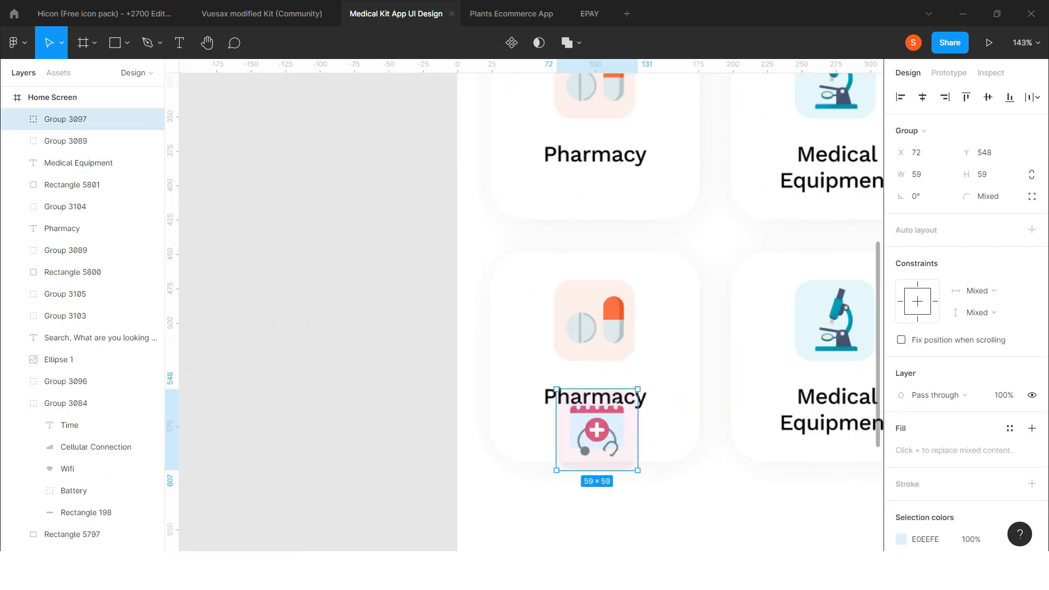
- Align the calendar icon at X 70 and put it in place of the pill icon on the second row's Pharmacy card
{"action": "left_click", "coordinate": [82, 251], "text": "shift"}
{"action": "key", "text": "Escape"}
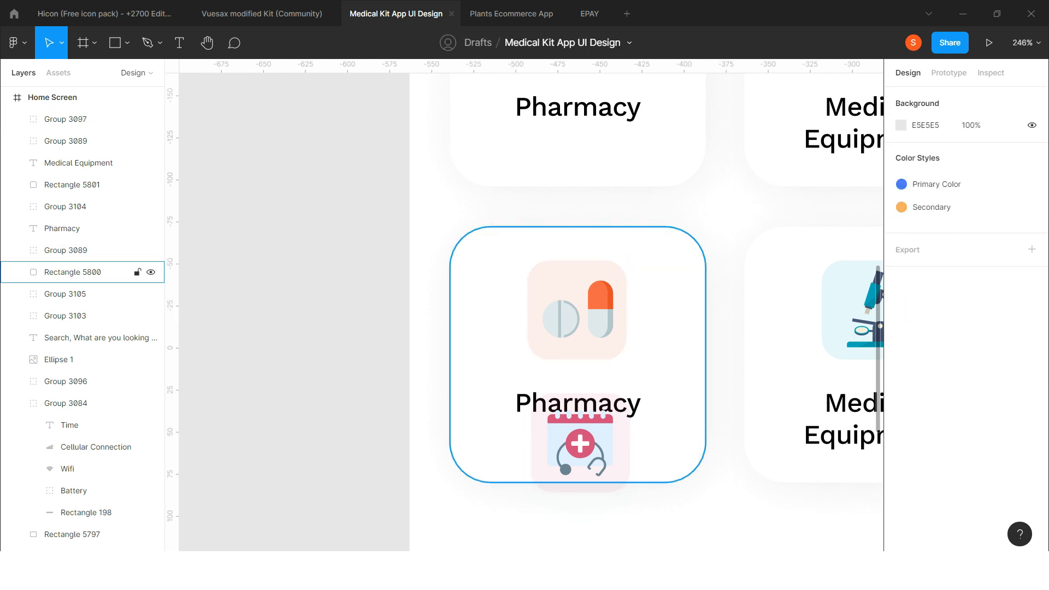
{"action": "left_click", "coordinate": [580, 437]}
{"action": "key", "text": "Left"}
{"action": "key", "text": "Left"}
{"action": "left_click", "coordinate": [578, 313], "text": "shift"}
{"action": "left_click_drag", "start_coordinate": [577, 311], "coordinate": [578, 426]}
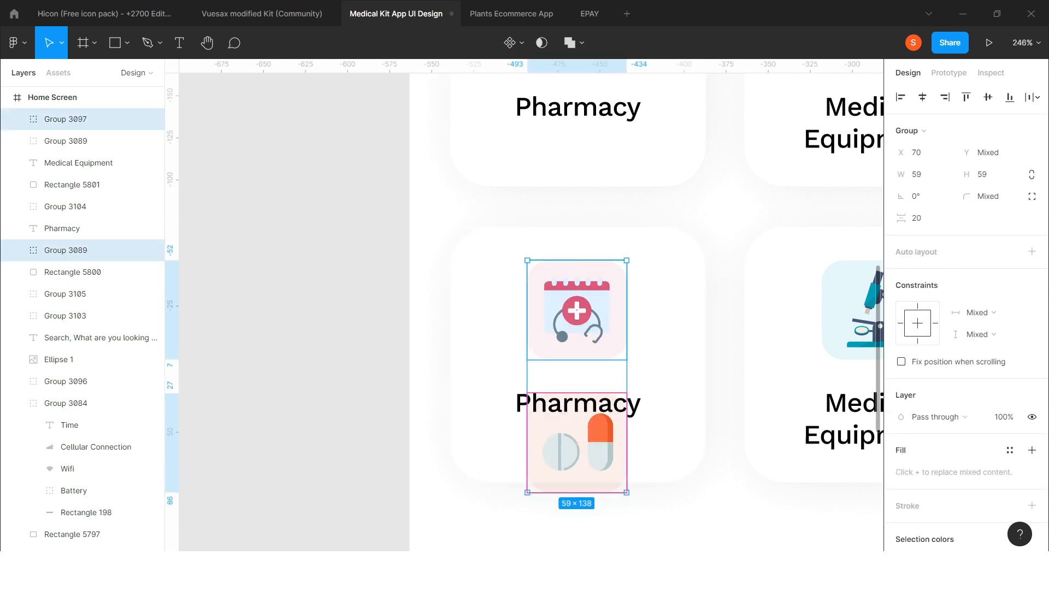
{"action": "key", "text": "Escape"}
- Replace the microscope icon in the second row's Medical Equipment card with the hospital building icon from the icon set
{"action": "scroll", "coordinate": [578, 355], "scroll_direction": "down", "scroll_amount": 5}
{"action": "left_click_drag", "start_coordinate": [217, 310], "coordinate": [430, 471]}
{"action": "scroll", "coordinate": [523, 433], "scroll_direction": "right", "scroll_amount": 3}
{"action": "scroll", "coordinate": [414, 475], "scroll_direction": "up", "scroll_amount": 5}
{"action": "left_click", "coordinate": [430, 333], "text": "shift"}
{"action": "left_click_drag", "start_coordinate": [430, 334], "coordinate": [429, 469]}
{"action": "key", "text": "Escape"}
{"action": "left_click", "coordinate": [429, 469]}
{"action": "key", "text": "Delete"}
- Duplicate the second row of cards straight down to form a third row with an equal gap
{"action": "scroll", "coordinate": [448, 394], "scroll_direction": "down", "scroll_amount": 2}
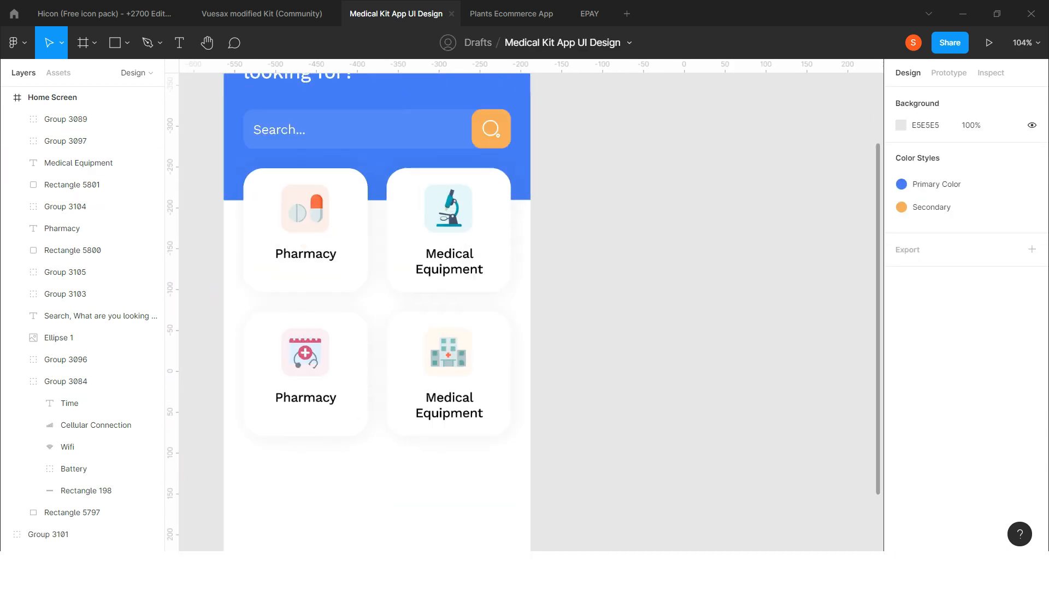
{"action": "scroll", "coordinate": [448, 393], "scroll_direction": "left", "scroll_amount": 1}
{"action": "scroll", "coordinate": [447, 394], "scroll_direction": "down", "scroll_amount": 2}
{"action": "left_click_drag", "start_coordinate": [317, 361], "coordinate": [492, 404]}
{"action": "left_click_drag", "start_coordinate": [492, 405], "coordinate": [492, 517]}
- Place the home-nursing icon from the icon set above the third row's calendar icon, aligned with it at X 70
{"action": "scroll", "coordinate": [592, 422], "scroll_direction": "down", "scroll_amount": 3}
{"action": "left_click", "coordinate": [592, 422]}
{"action": "scroll", "coordinate": [592, 421], "scroll_direction": "left", "scroll_amount": 1}
{"action": "left_click_drag", "start_coordinate": [200, 355], "coordinate": [709, 418]}
{"action": "left_click", "coordinate": [694, 491]}
{"action": "scroll", "coordinate": [694, 491], "scroll_direction": "up", "scroll_amount": 5}
{"action": "left_click_drag", "start_coordinate": [655, 324], "coordinate": [338, 342]}
{"action": "scroll", "coordinate": [245, 348], "scroll_direction": "up", "scroll_amount": 4}
{"action": "key", "text": "Left"}
- Swap the home-nursing icon with the third row's calendar icon and delete the calendar icon
{"action": "left_click", "coordinate": [337, 480], "text": "shift"}
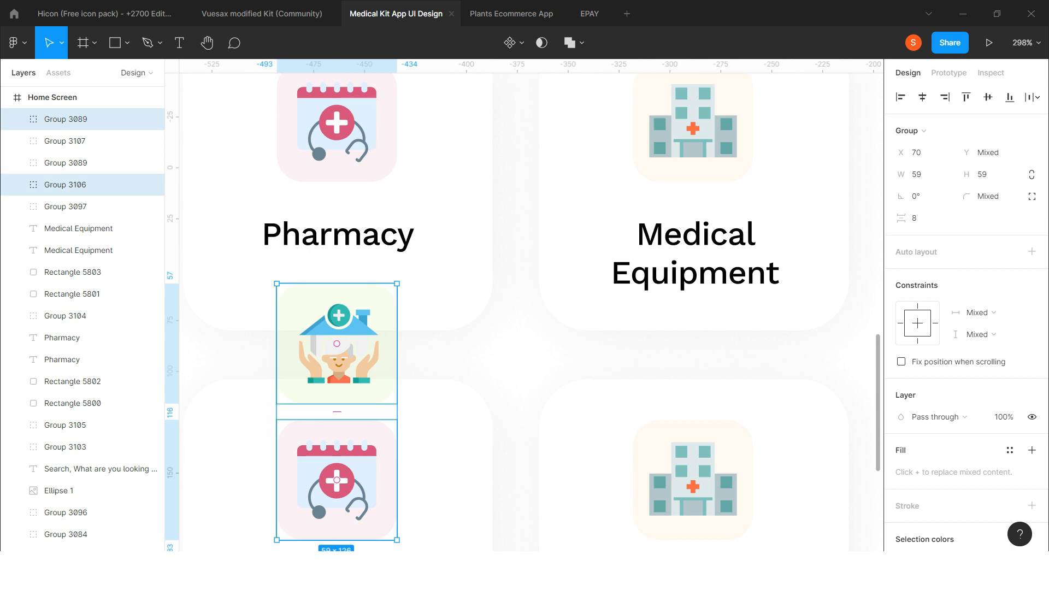
{"action": "left_click_drag", "start_coordinate": [337, 480], "coordinate": [340, 389]}
{"action": "scroll", "coordinate": [343, 399], "scroll_direction": "down", "scroll_amount": 3}
{"action": "left_click", "coordinate": [338, 380]}
{"action": "key", "text": "Delete"}
- Place the medical clipboard icon from the icon set above the third row's hospital icon, aligned with it at X 245
{"action": "scroll", "coordinate": [322, 380], "scroll_direction": "down", "scroll_amount": 1}
{"action": "scroll", "coordinate": [330, 375], "scroll_direction": "down", "scroll_amount": 2}
{"action": "left_click_drag", "start_coordinate": [650, 361], "coordinate": [424, 381]}
{"action": "scroll", "coordinate": [463, 372], "scroll_direction": "up", "scroll_amount": 6}
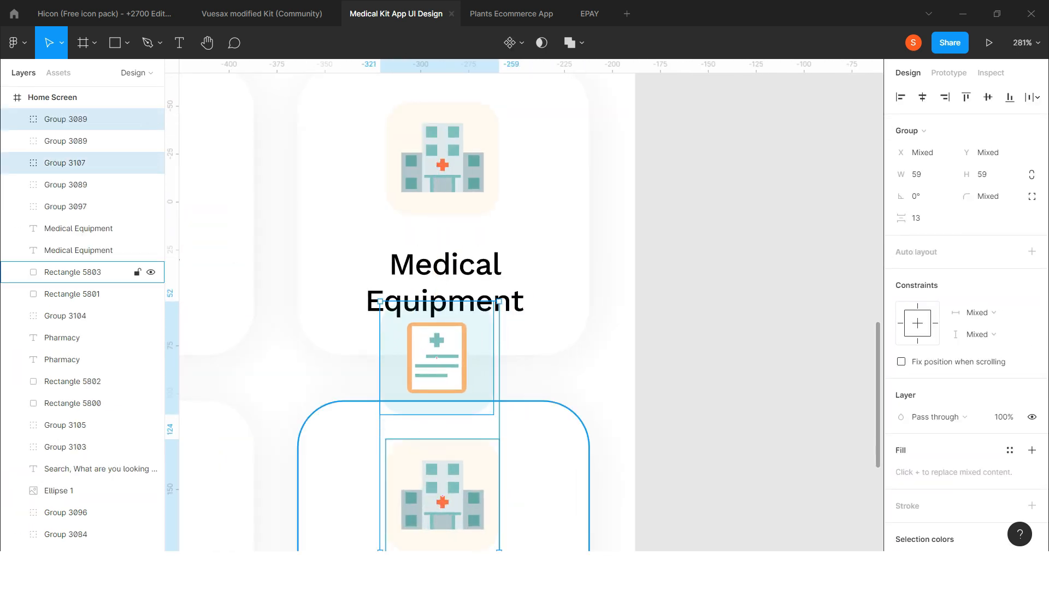
{"action": "key", "text": "Right"}
{"action": "key", "text": "Right"}
{"action": "key", "text": "Right"}
- Swap the clipboard icon with the third row's hospital icon and delete the hospital icon
{"action": "left_click", "coordinate": [442, 494], "text": "shift"}
{"action": "left_click_drag", "start_coordinate": [442, 494], "coordinate": [442, 493]}
{"action": "left_click_drag", "start_coordinate": [443, 358], "coordinate": [443, 495]}
{"action": "left_click", "coordinate": [474, 371]}
{"action": "key", "text": "Delete"}
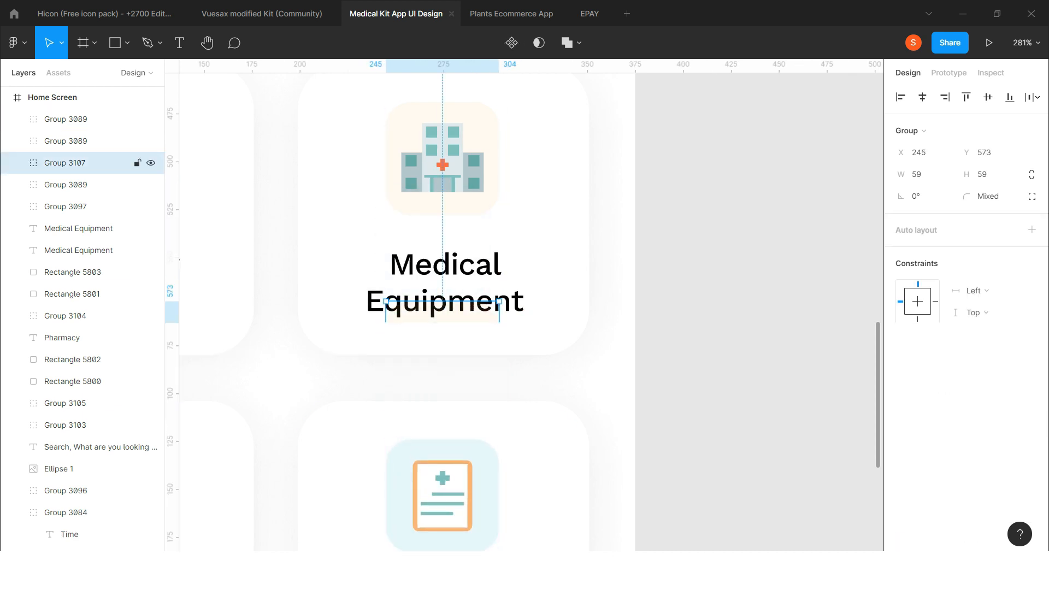
- Relabel the second-row cards "Doctors Appointment" under the calendar icon and "Laboratory" under the hospital icon
{"action": "scroll", "coordinate": [498, 374], "scroll_direction": "down", "scroll_amount": 6}
{"action": "scroll", "coordinate": [372, 391], "scroll_direction": "down", "scroll_amount": 2}
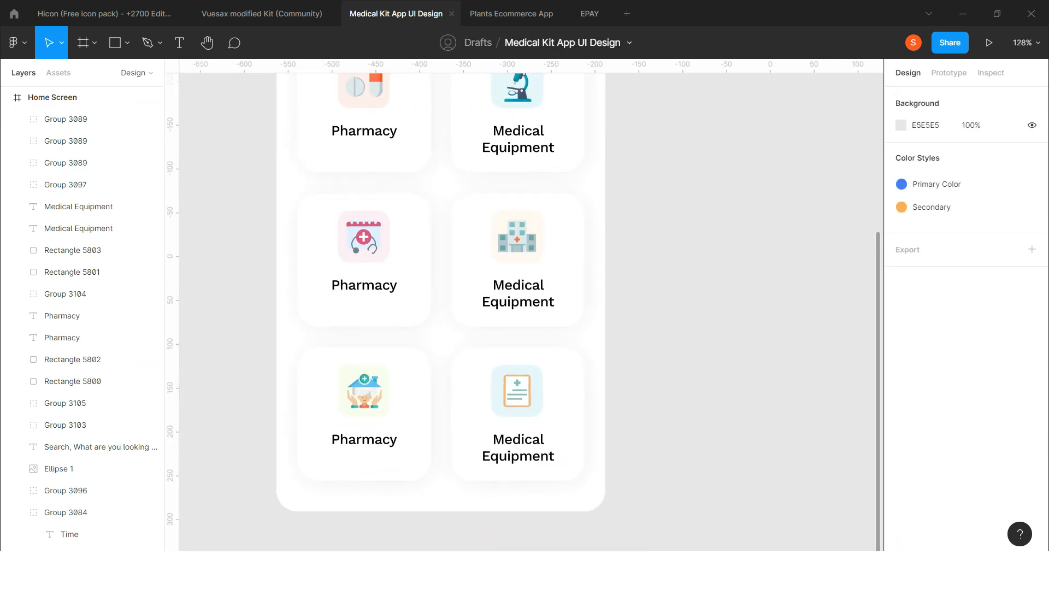
{"action": "double_click", "coordinate": [364, 285]}
{"action": "type", "text": "Doctors Appointment"}
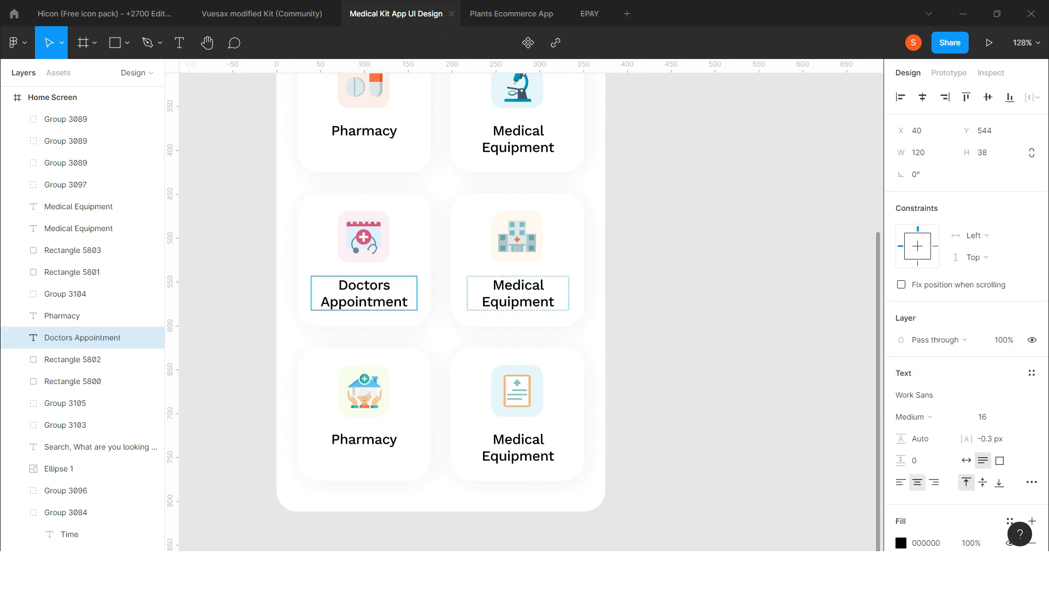
{"action": "double_click", "coordinate": [518, 294]}
{"action": "type", "text": "Laboratory"}
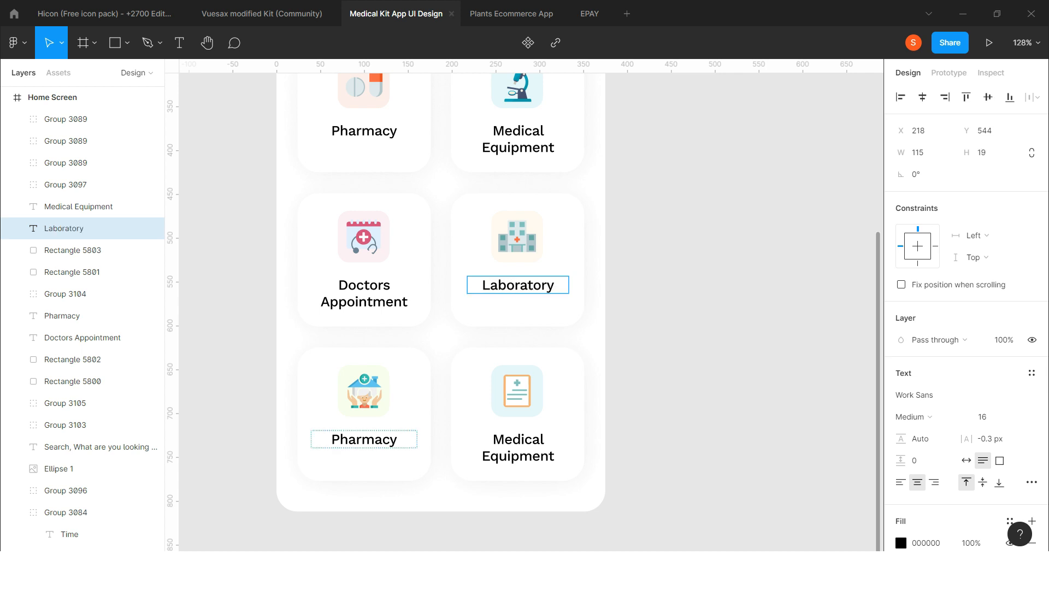
- Relabel the third-row cards "Home Nursing" under the nursing icon and "Medical Insurance" under the clipboard icon
{"action": "double_click", "coordinate": [364, 440]}
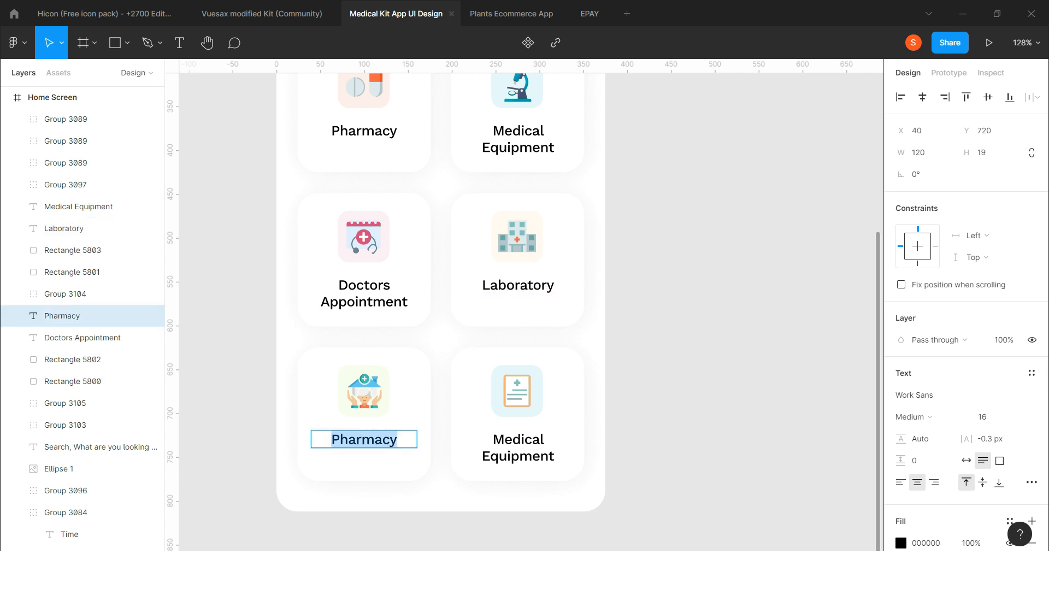
{"action": "double_click", "coordinate": [518, 456]}
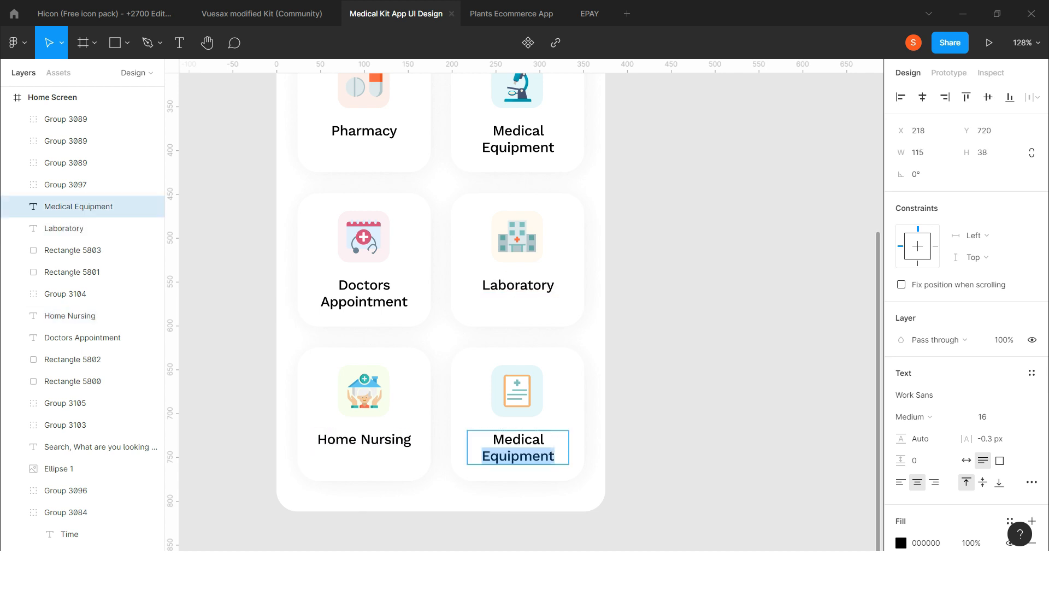
{"action": "type", "text": "M"}
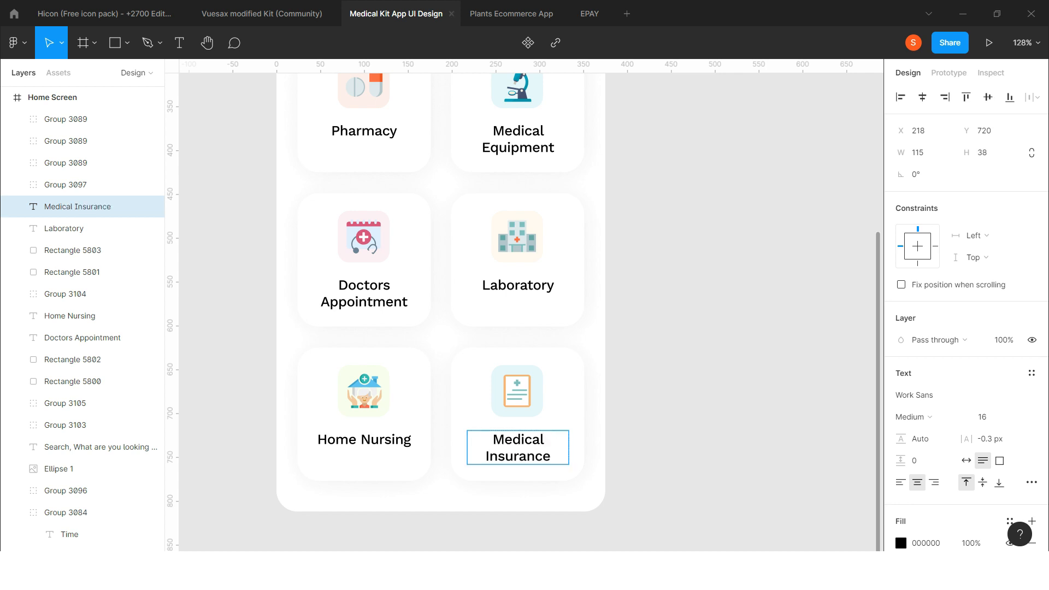
{"action": "key", "text": "Escape"}
{"action": "scroll", "coordinate": [492, 385], "scroll_direction": "down", "scroll_amount": 4}
{"action": "key", "text": "Escape"}
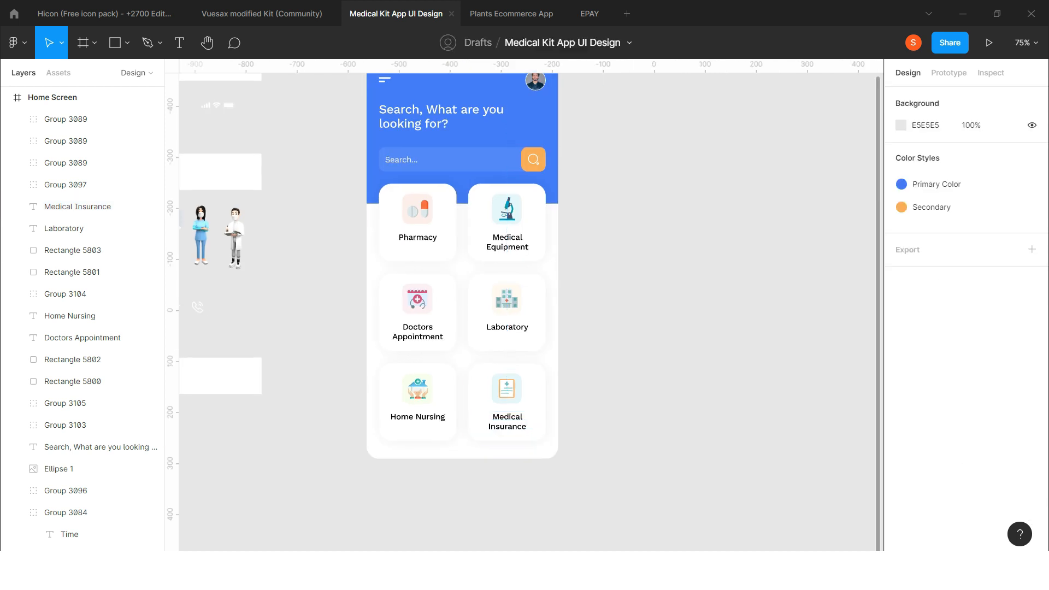
- Group the third-row "Medical Insurance" and "Home Nursing" cards, each separately with its own icon and label
{"action": "scroll", "coordinate": [489, 385], "scroll_direction": "right", "scroll_amount": 1}
{"action": "scroll", "coordinate": [481, 386], "scroll_direction": "down", "scroll_amount": 1}
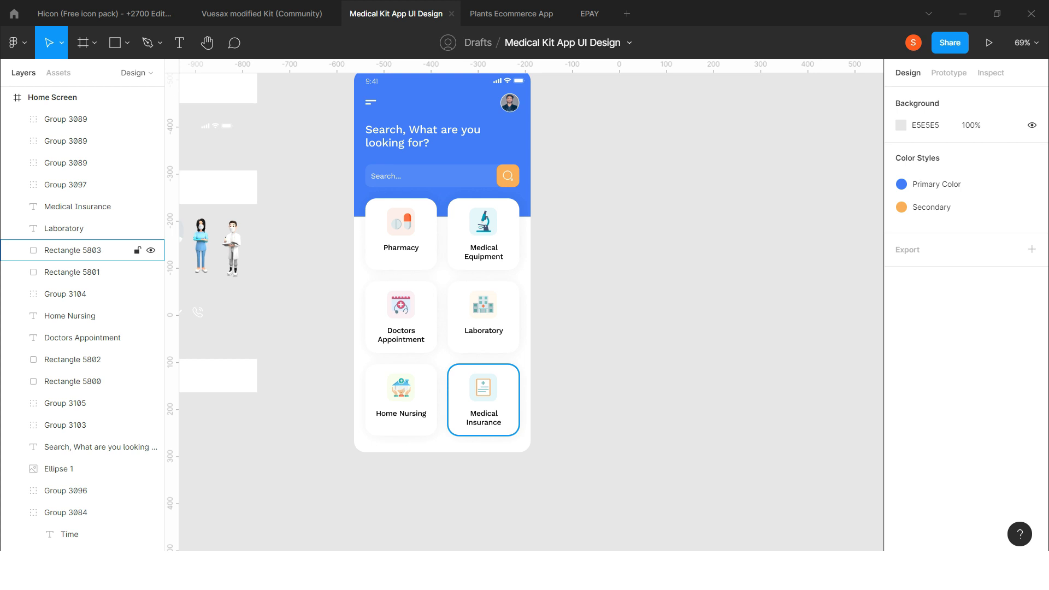
{"action": "scroll", "coordinate": [411, 362], "scroll_direction": "up", "scroll_amount": 1}
{"action": "scroll", "coordinate": [411, 362], "scroll_direction": "down", "scroll_amount": 1}
{"action": "scroll", "coordinate": [416, 383], "scroll_direction": "right", "scroll_amount": 1}
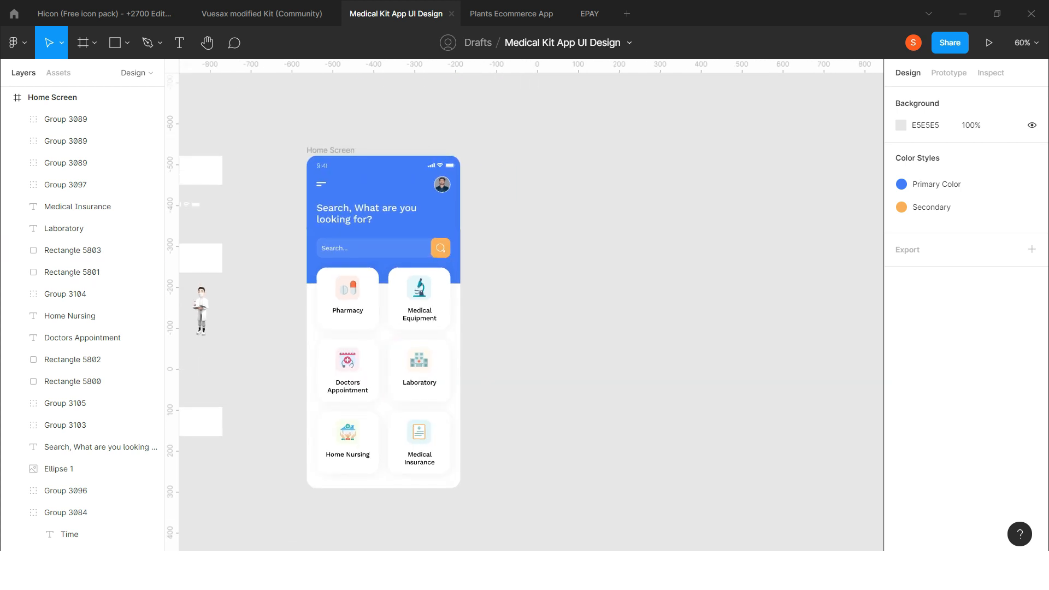
{"action": "left_click_drag", "start_coordinate": [467, 476], "coordinate": [405, 417]}
{"action": "key", "text": "ctrl+g"}
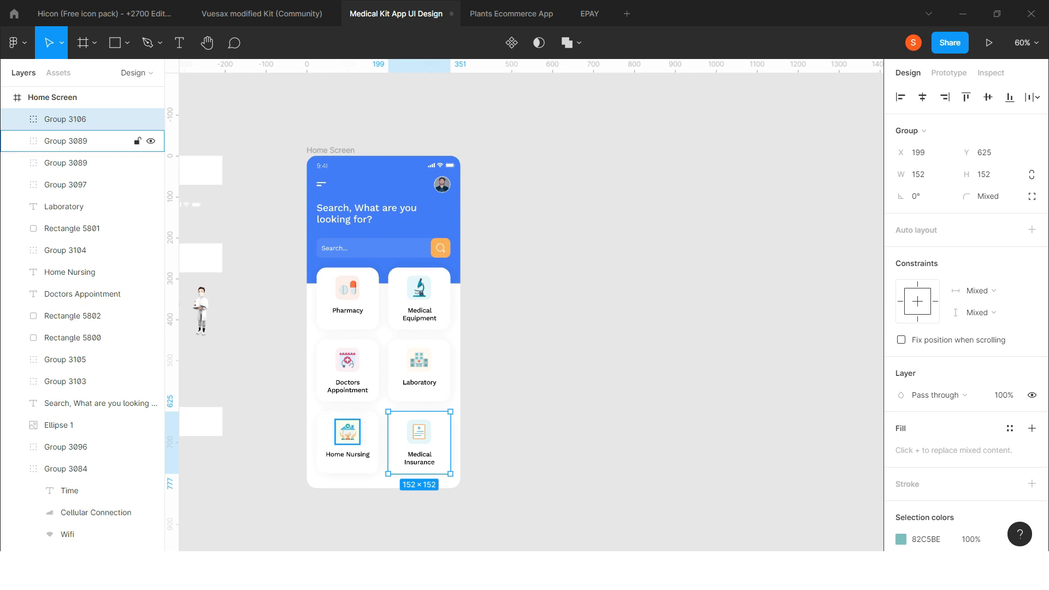
{"action": "left_click_drag", "start_coordinate": [292, 418], "coordinate": [377, 472]}
{"action": "key", "text": "ctrl+g"}
- Group the second-row "Doctors Appointment" and "Laboratory" cards, each separately with its own icon and label
{"action": "left_click_drag", "start_coordinate": [290, 346], "coordinate": [375, 399]}
{"action": "key", "text": "ctrl+g"}
{"action": "left_click_drag", "start_coordinate": [493, 350], "coordinate": [405, 397]}
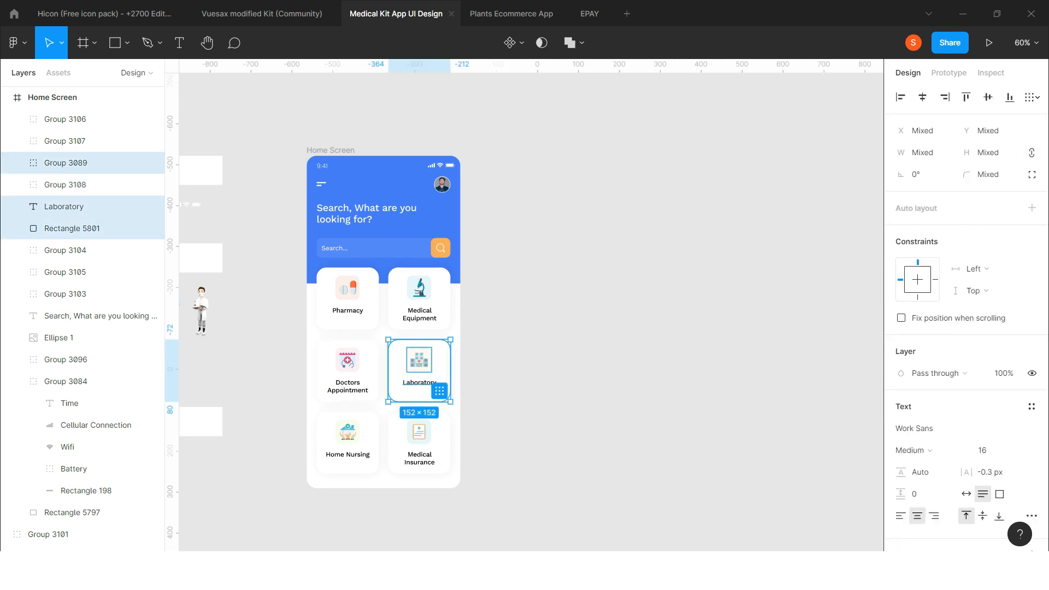
{"action": "key", "text": "ctrl+g"}
{"action": "left_click", "coordinate": [82, 229]}
{"action": "left_click", "coordinate": [82, 207]}
{"action": "left_click", "coordinate": [82, 163]}
{"action": "left_click", "coordinate": [82, 184]}
{"action": "left_click", "coordinate": [82, 141]}
{"action": "left_click", "coordinate": [82, 119]}
{"action": "key", "text": "Escape"}
- Duplicate the Home Screen frame and place the copy to the right of the original
{"action": "scroll", "coordinate": [532, 311], "scroll_direction": "right", "scroll_amount": 1}
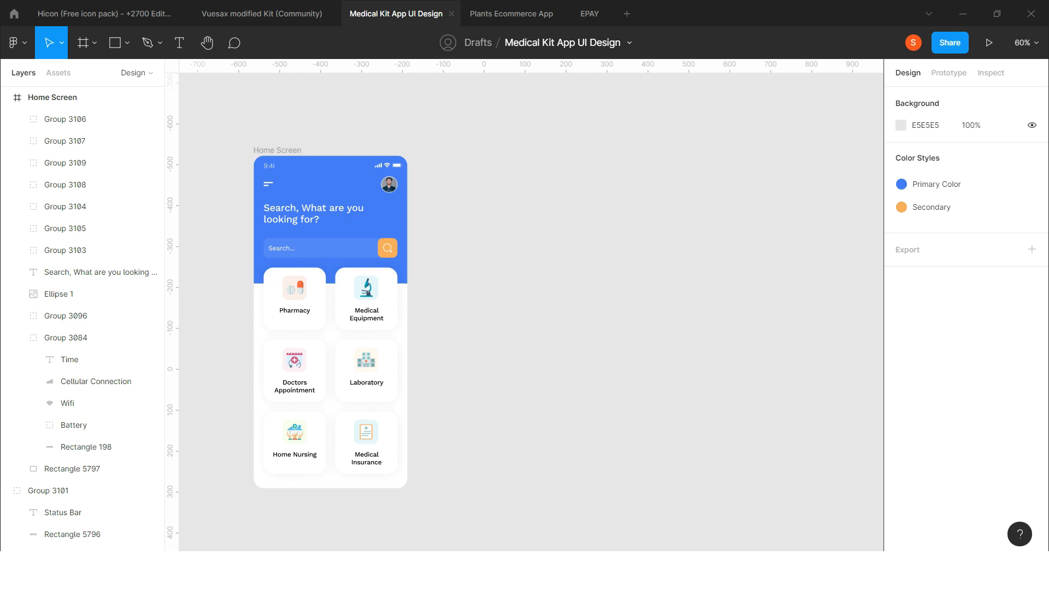
{"action": "left_click", "coordinate": [277, 150]}
{"action": "left_click_drag", "start_coordinate": [277, 150], "coordinate": [456, 150]}
{"action": "key", "text": "Escape"}
- Draw a 32 × 32 square beside the menu icon in the duplicated screen's header
{"action": "scroll", "coordinate": [464, 171], "scroll_direction": "up", "scroll_amount": 7}
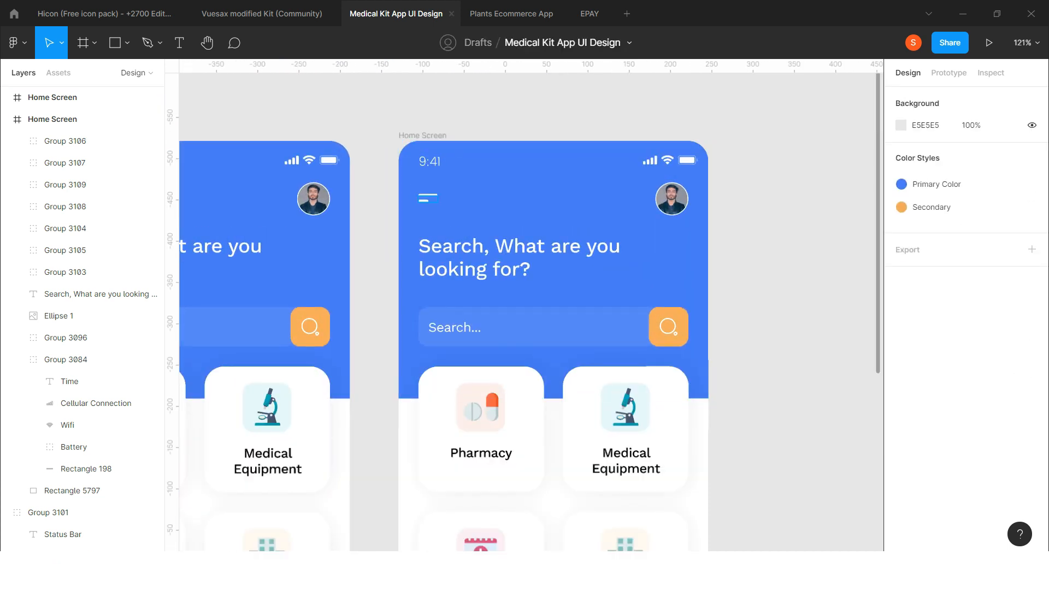
{"action": "left_click", "coordinate": [427, 199]}
{"action": "scroll", "coordinate": [448, 174], "scroll_direction": "up", "scroll_amount": 2}
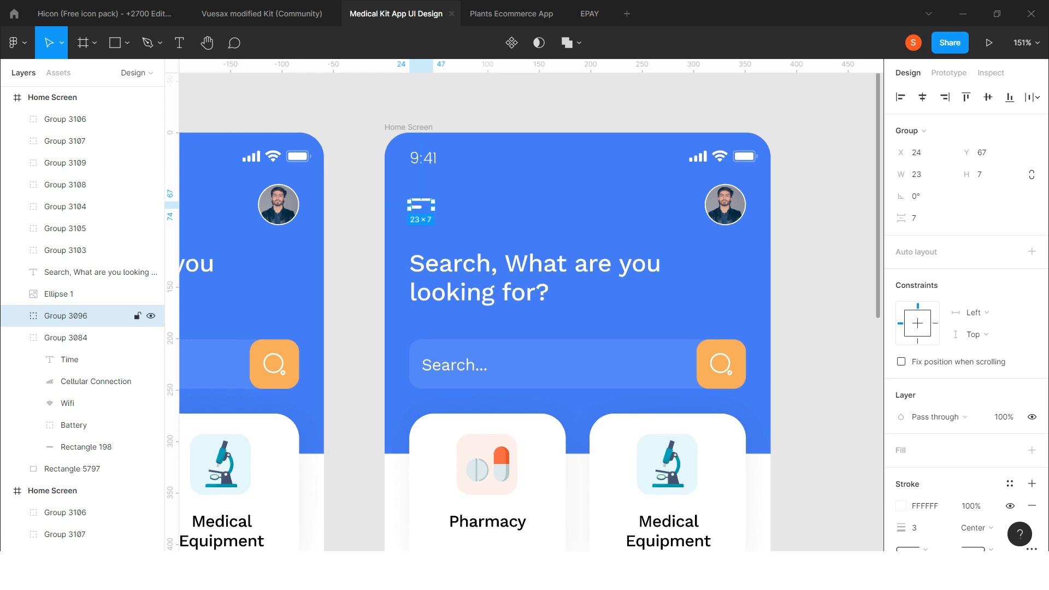
{"action": "left_click", "coordinate": [72, 468]}
{"action": "key", "text": "Escape"}
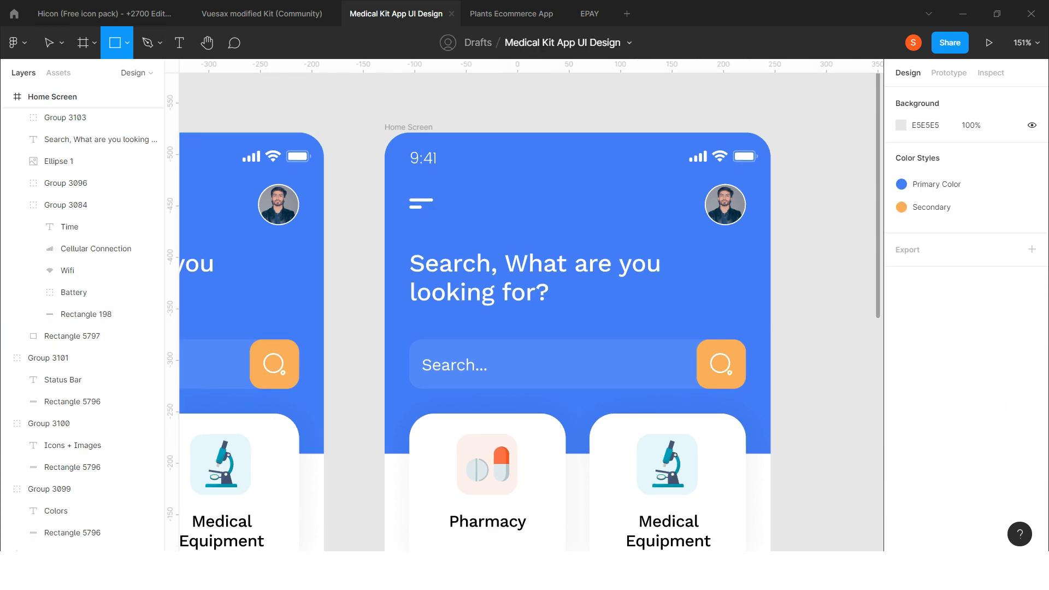
{"action": "left_click_drag", "start_coordinate": [465, 197], "coordinate": [497, 230]}
{"action": "left_click_drag", "start_coordinate": [486, 219], "coordinate": [478, 210]}
{"action": "key", "text": "Up"}
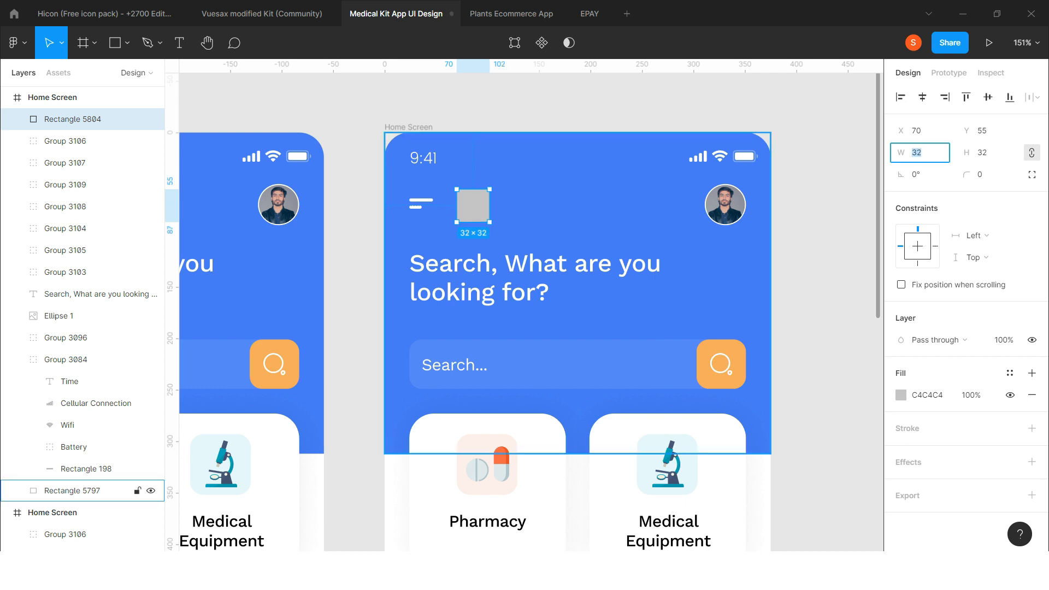
{"action": "scroll", "coordinate": [487, 186], "scroll_direction": "up", "scroll_amount": 2}
{"action": "left_click_drag", "start_coordinate": [467, 218], "coordinate": [443, 215]}
{"action": "left_click", "coordinate": [514, 241]}
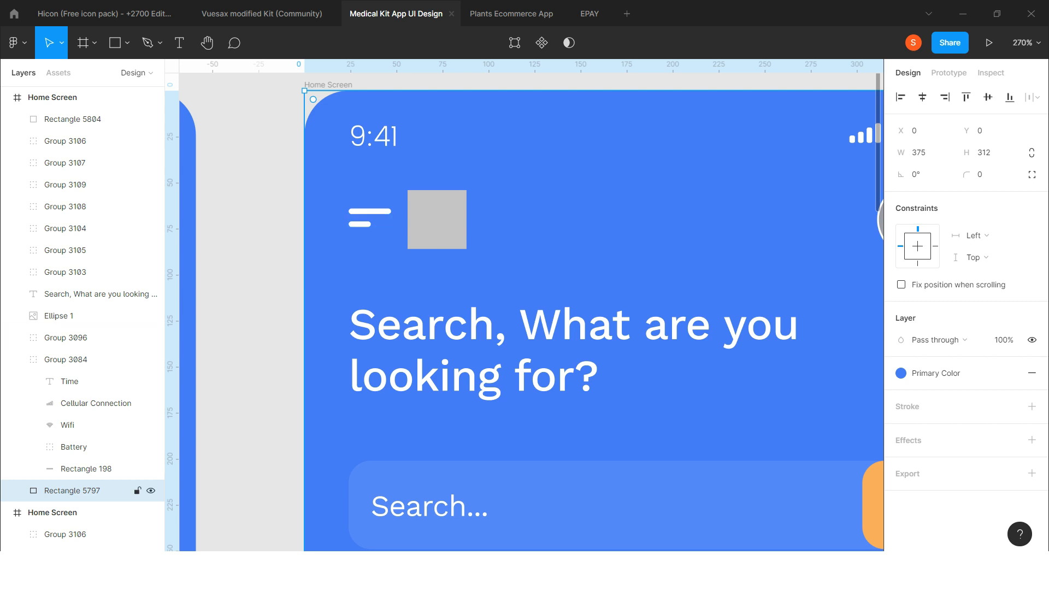
- Delete the menu icon from the copied screen and move the square into its place at X 24, Y 54
{"action": "left_click", "coordinate": [371, 213]}
{"action": "key", "text": "Delete"}
{"action": "left_click_drag", "start_coordinate": [433, 220], "coordinate": [373, 220]}
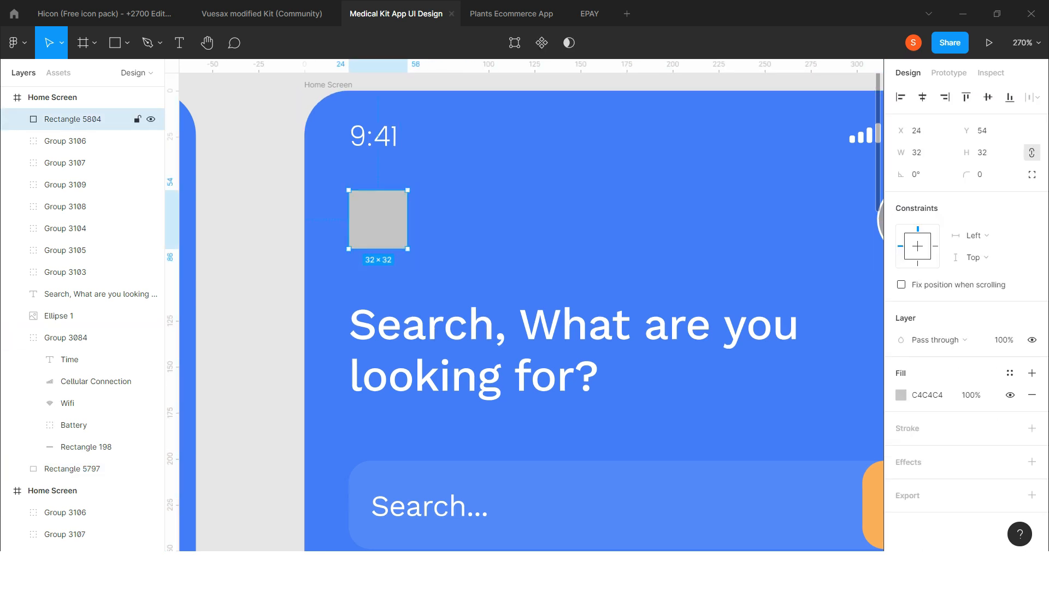
- Fill the 32 × 32 square with white (FFFFFF)
{"action": "left_click", "coordinate": [901, 395]}
{"action": "type", "text": "FFFFFF"}
{"action": "key", "text": "Return"}
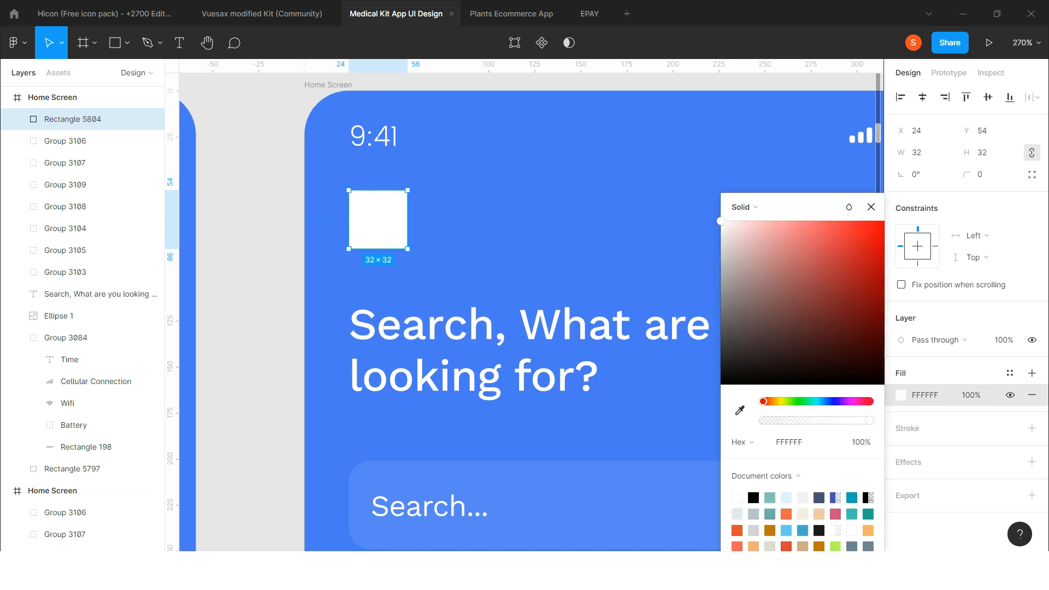
{"action": "left_click", "coordinate": [249, 251]}
- Draw a horizontal left-pointing arrow centred in the white square and scale it to 18 wide
{"action": "scroll", "coordinate": [524, 317], "scroll_direction": "up", "scroll_amount": 1}
{"action": "scroll", "coordinate": [525, 317], "scroll_direction": "right", "scroll_amount": 1}
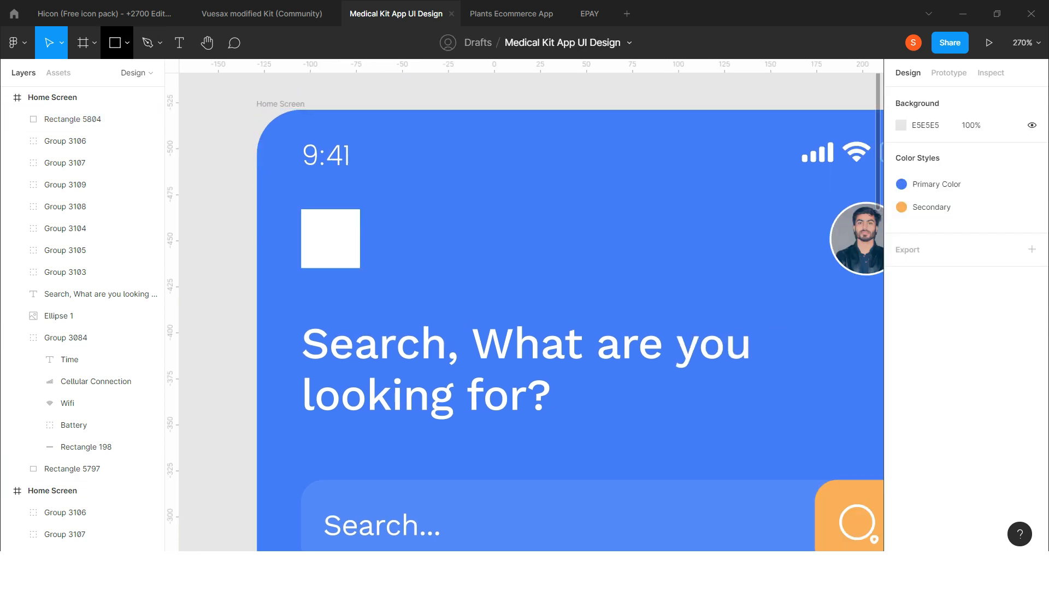
{"action": "left_click", "coordinate": [127, 42]}
{"action": "left_click", "coordinate": [93, 106]}
{"action": "scroll", "coordinate": [426, 178], "scroll_direction": "up", "scroll_amount": 2}
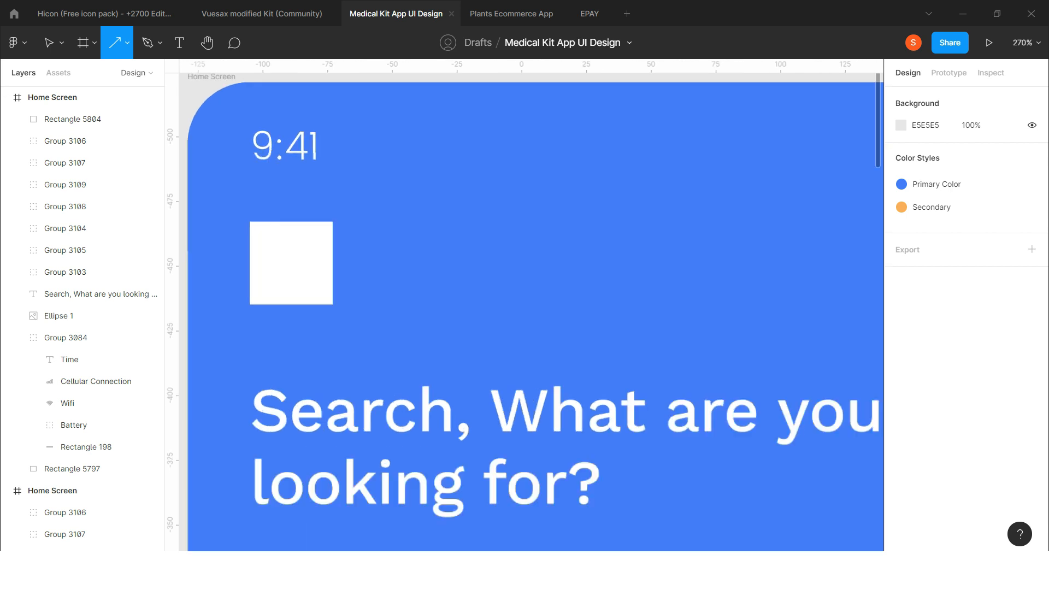
{"action": "mouse_move", "coordinate": [438, 258]}
{"action": "left_mouse_down"}
{"action": "mouse_move", "coordinate": [292, 263]}
{"action": "mouse_move", "coordinate": [310, 264]}
{"action": "left_mouse_up"}
{"action": "scroll", "coordinate": [291, 263], "scroll_direction": "up", "scroll_amount": 1}
{"action": "key", "text": "k"}
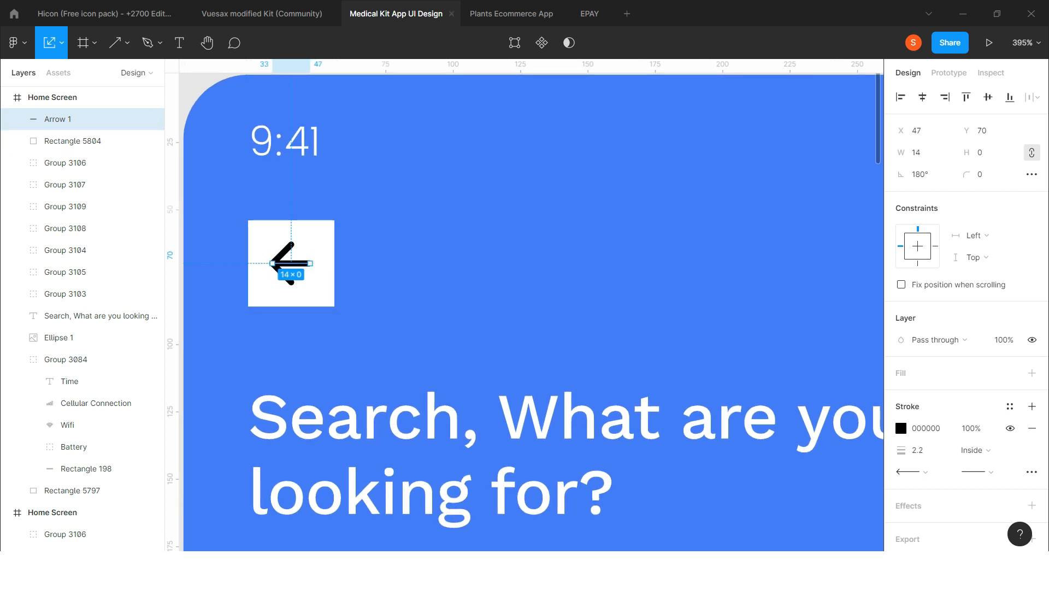
{"action": "key", "text": "v"}
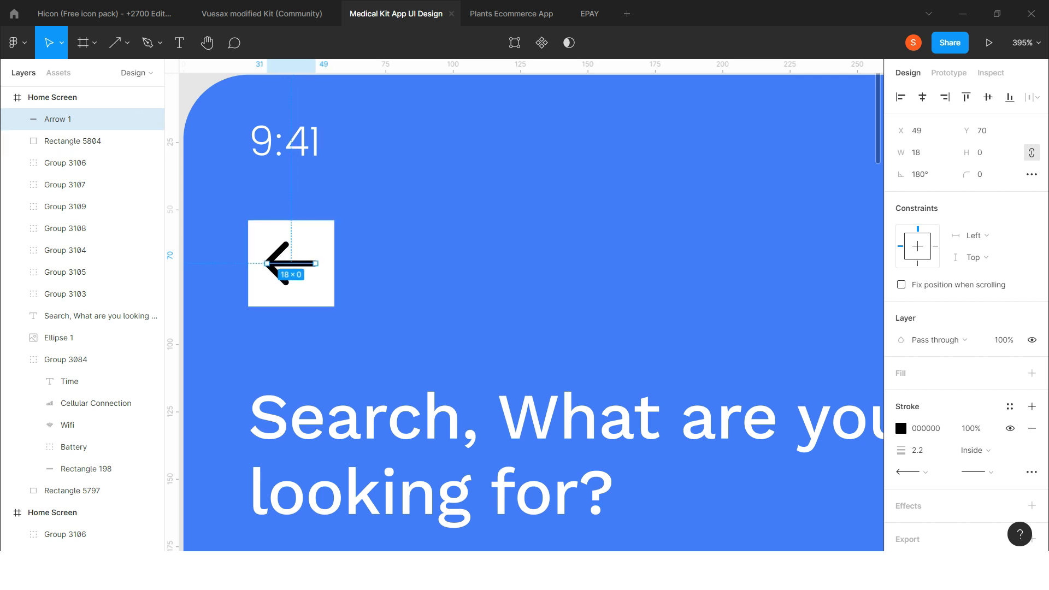
- Give the arrow's plain end a Round cap and set its stroke colour to white (FFFFFF)
{"action": "left_click", "coordinate": [979, 472]}
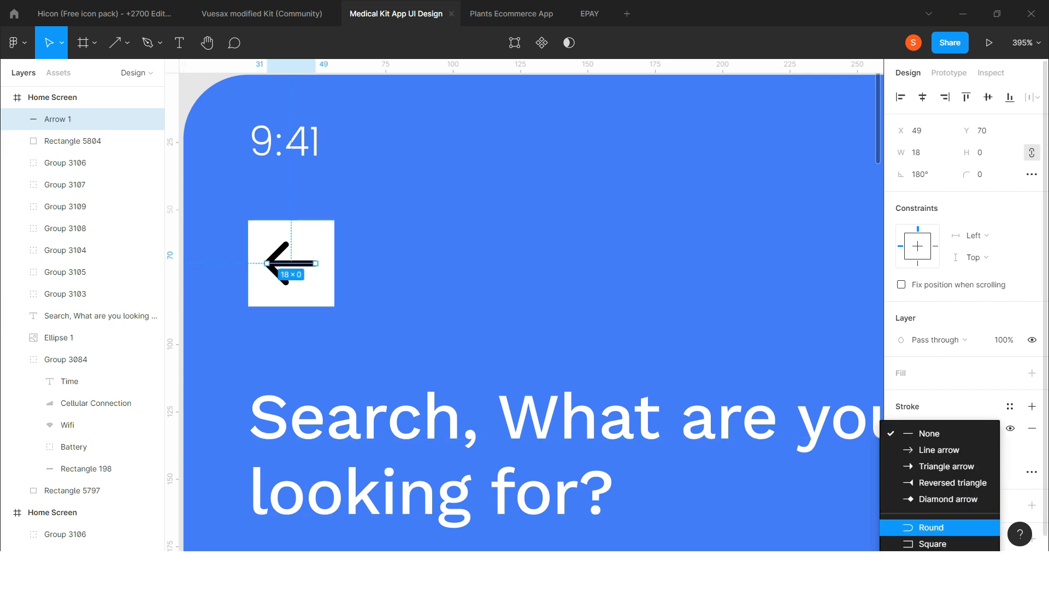
{"action": "left_click", "coordinate": [930, 527]}
{"action": "left_click", "coordinate": [73, 141]}
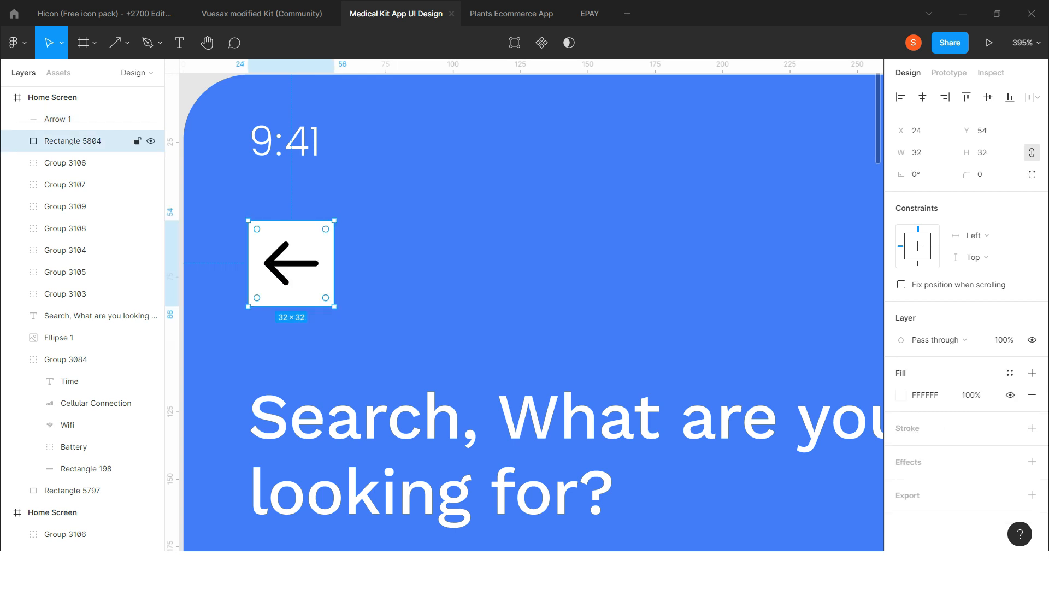
{"action": "scroll", "coordinate": [233, 205], "scroll_direction": "up", "scroll_amount": 3}
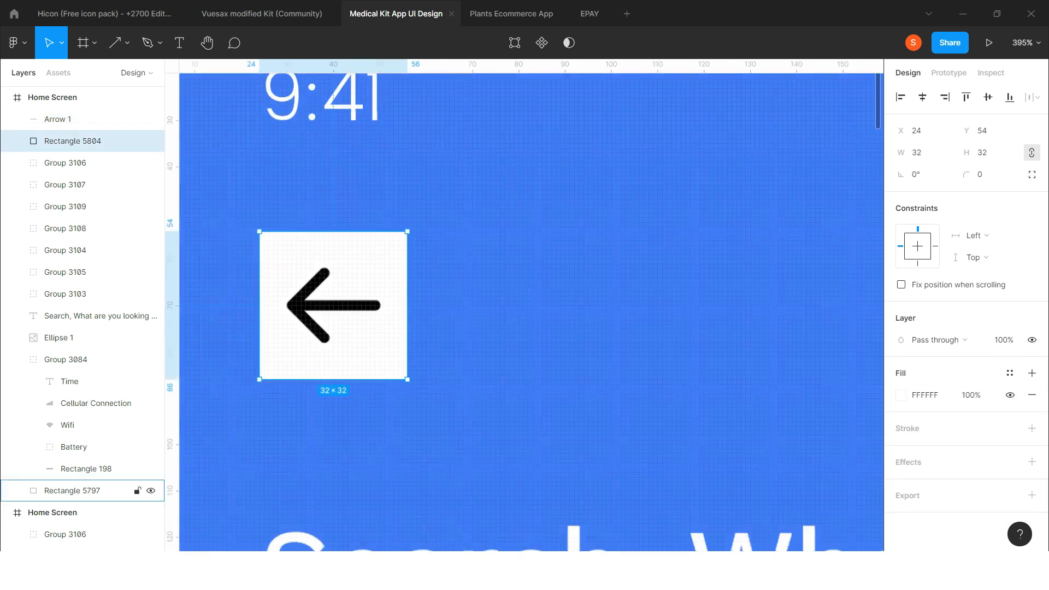
{"action": "left_click", "coordinate": [72, 121]}
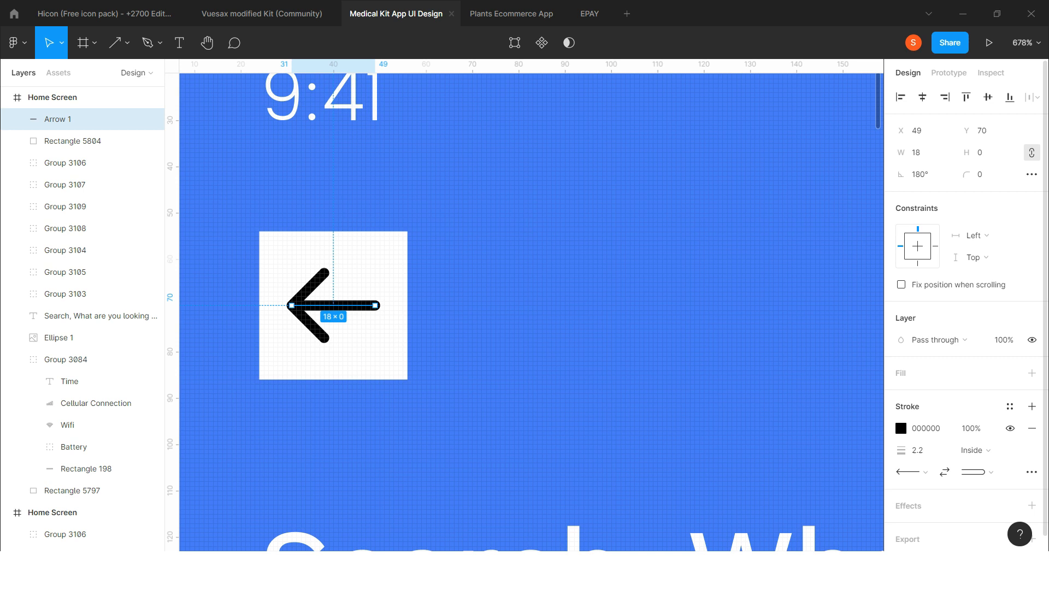
{"action": "left_click", "coordinate": [902, 429]}
{"action": "left_click", "coordinate": [738, 497]}
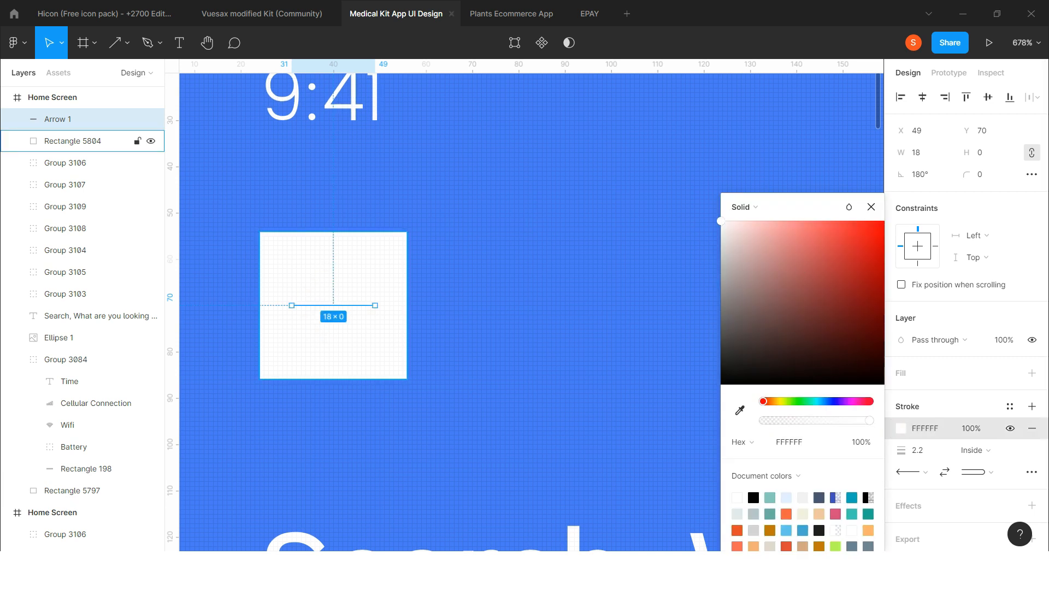
- Hide the square's fill and group the square with the arrow as a back icon
{"action": "left_click", "coordinate": [72, 141]}
{"action": "left_click", "coordinate": [1011, 395]}
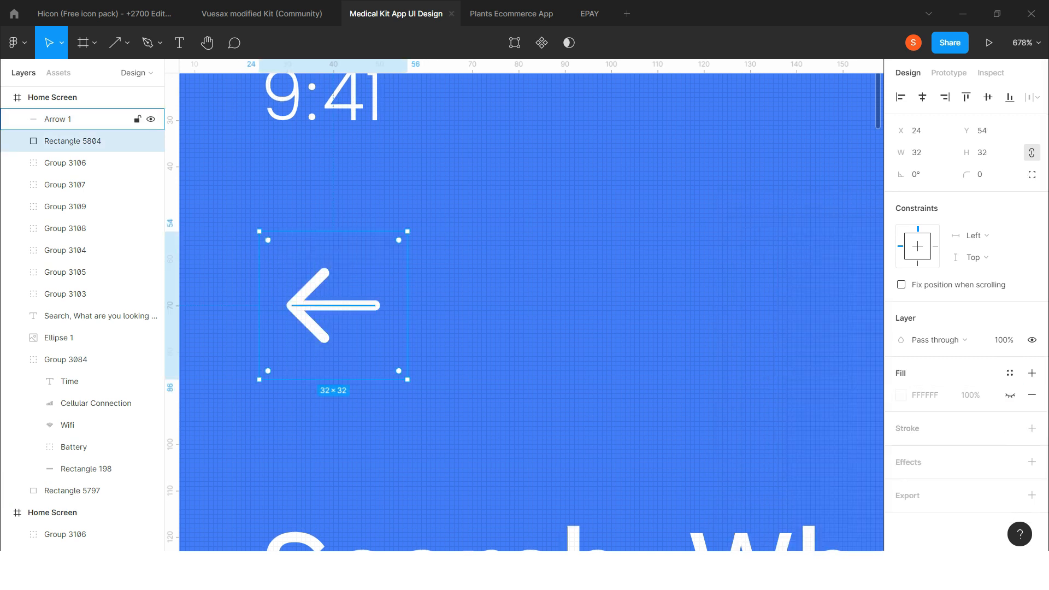
{"action": "left_click", "coordinate": [82, 119], "text": "shift"}
{"action": "right_click", "coordinate": [324, 306]}
{"action": "left_click", "coordinate": [372, 328]}
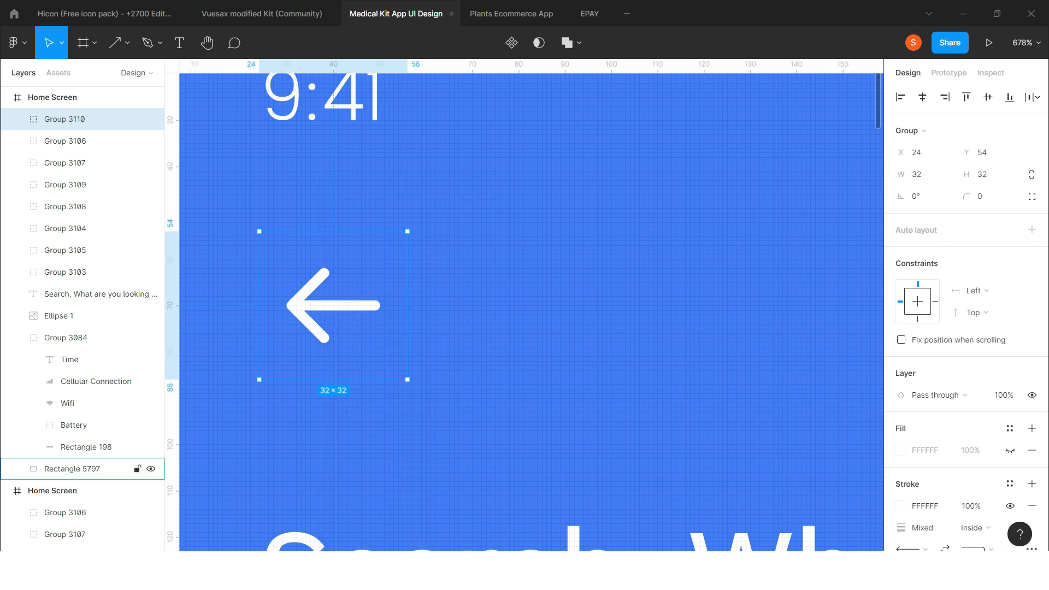
- Replace the copied screen's "Search, What are you looking for?" heading with "Doctors"
{"action": "scroll", "coordinate": [285, 269], "scroll_direction": "down", "scroll_amount": 2}
{"action": "scroll", "coordinate": [310, 291], "scroll_direction": "down", "scroll_amount": 3}
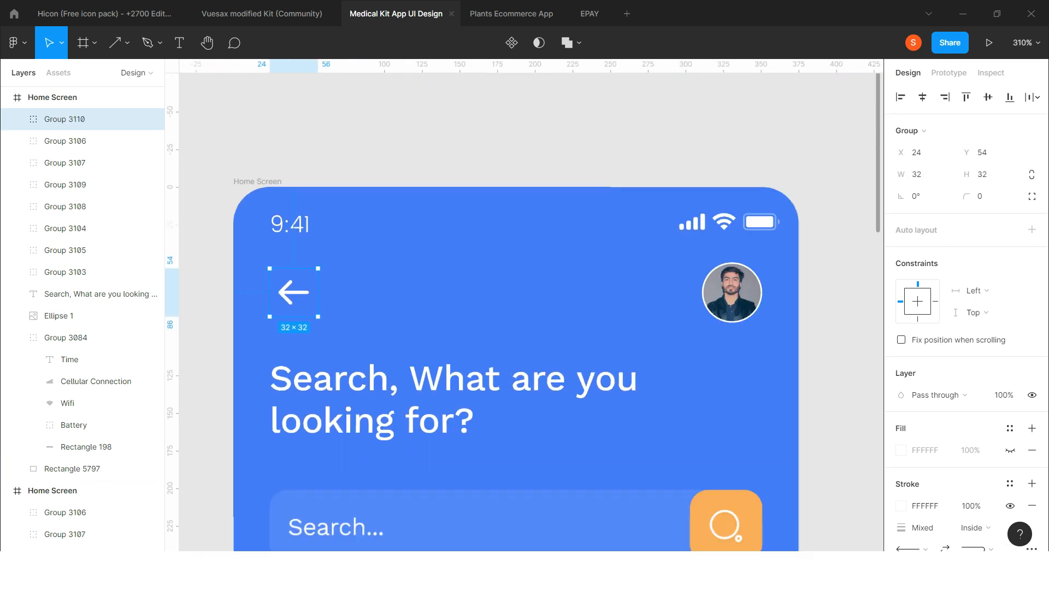
{"action": "left_click", "coordinate": [673, 292]}
{"action": "left_click", "coordinate": [776, 317]}
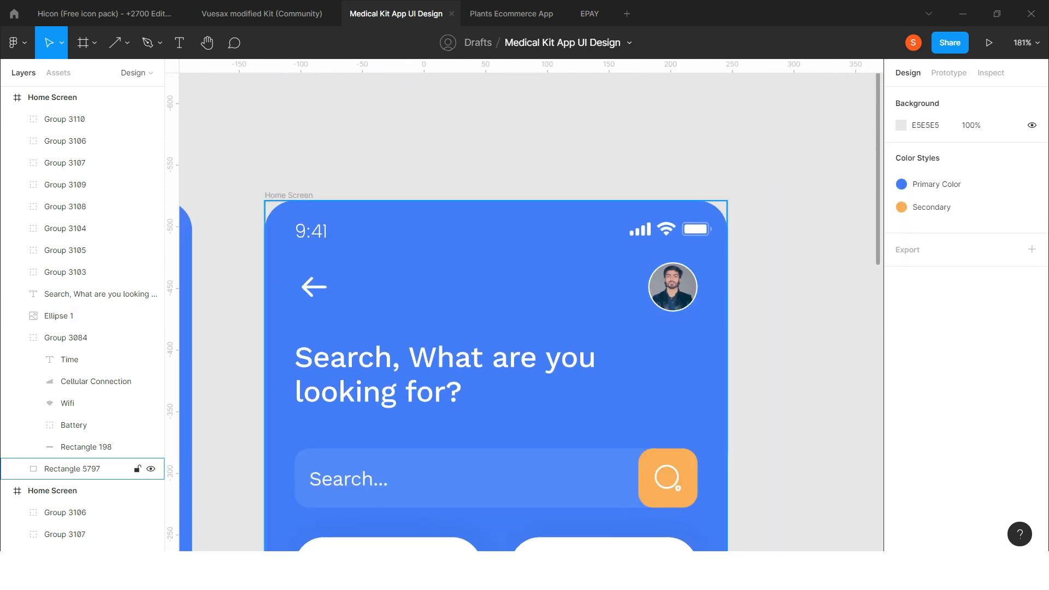
{"action": "scroll", "coordinate": [496, 328], "scroll_direction": "down", "scroll_amount": 1}
{"action": "left_click", "coordinate": [465, 322]}
{"action": "key", "text": "Return"}
{"action": "type", "text": "Doctors"}
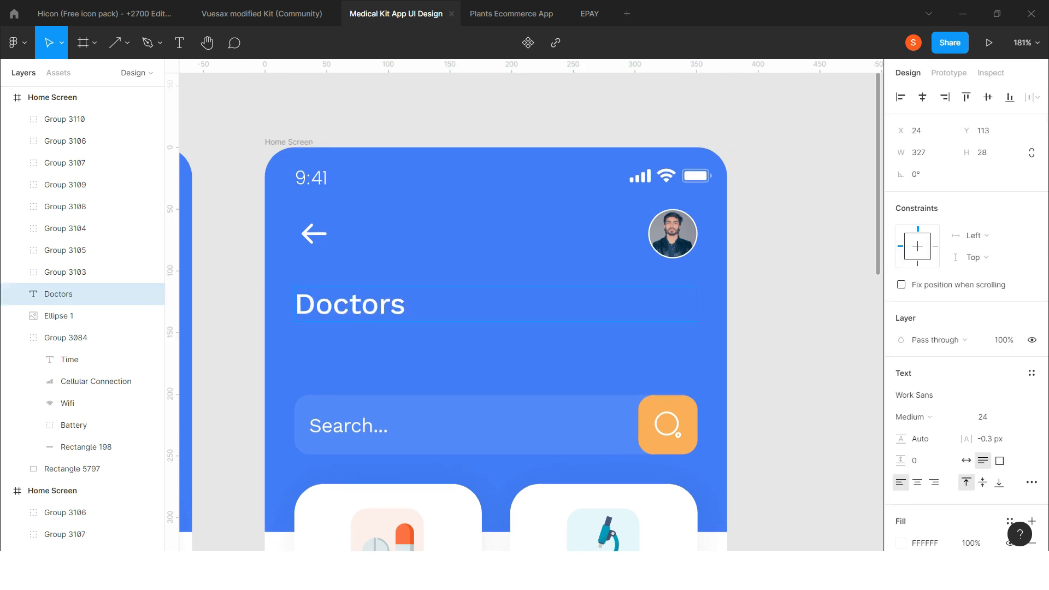
- Centre-align the "Doctors" title with auto width and move it between the back arrow and profile photo at X 142, Y 58
{"action": "key", "text": "Escape"}
{"action": "key", "text": "ctrl+alt+t"}
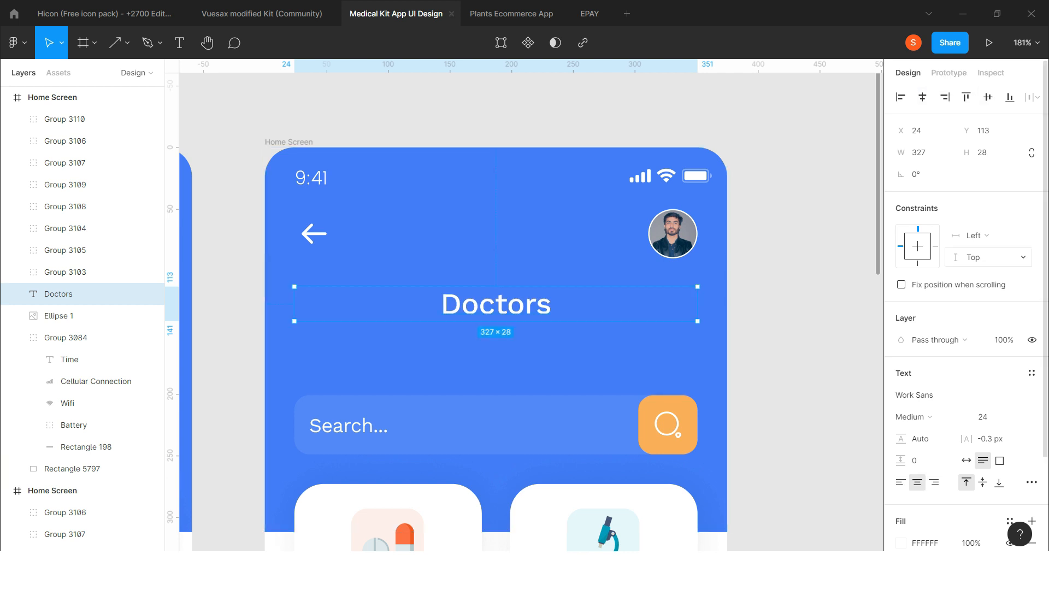
{"action": "left_click", "coordinate": [967, 461]}
{"action": "left_click_drag", "start_coordinate": [496, 304], "coordinate": [496, 231]}
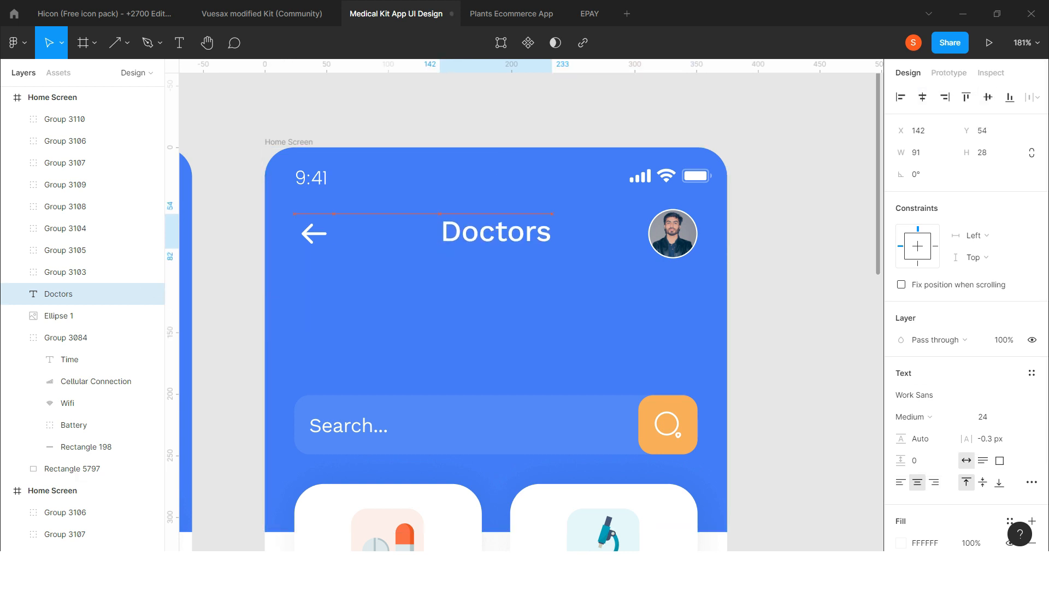
{"action": "scroll", "coordinate": [450, 236], "scroll_direction": "right", "scroll_amount": 1}
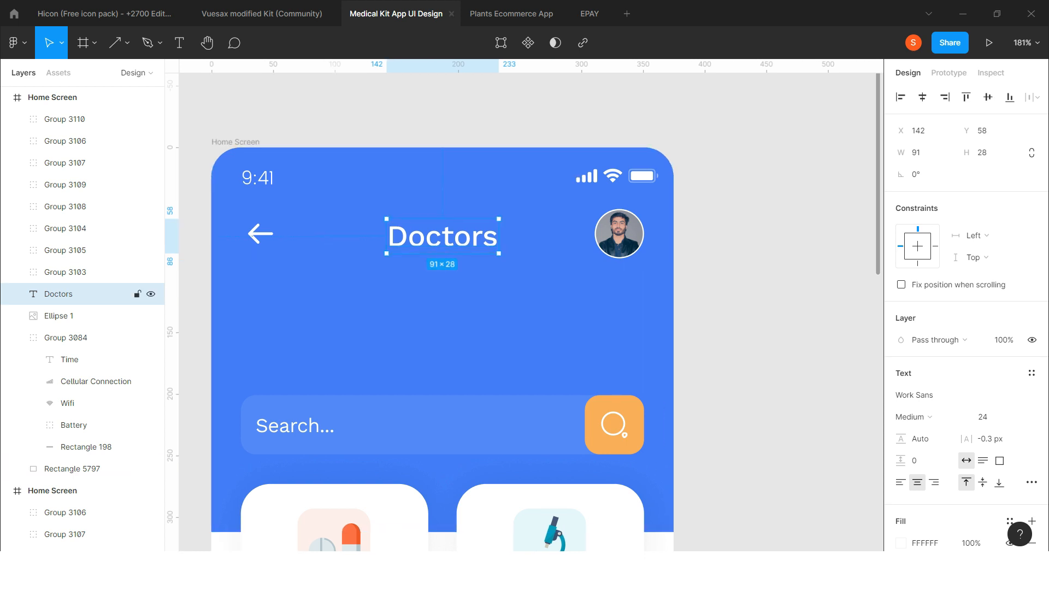
- Move the search bar group up beneath the "Doctors" title to Y 118
{"action": "scroll", "coordinate": [449, 237], "scroll_direction": "down", "scroll_amount": 1}
{"action": "key", "text": "Escape"}
{"action": "scroll", "coordinate": [571, 235], "scroll_direction": "down", "scroll_amount": 2}
{"action": "scroll", "coordinate": [523, 316], "scroll_direction": "up", "scroll_amount": 1}
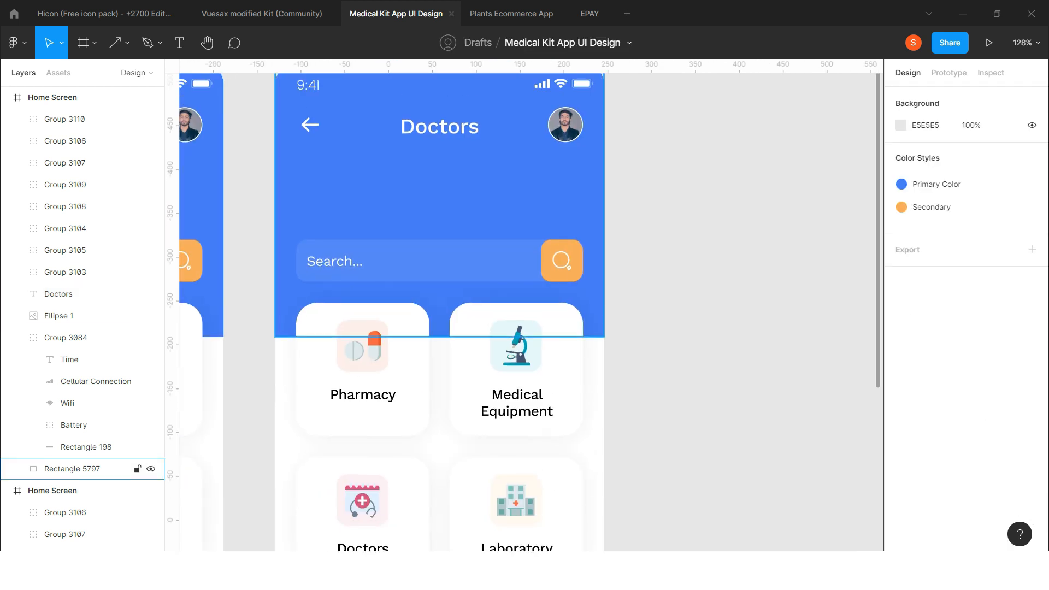
{"action": "left_click", "coordinate": [82, 272]}
{"action": "key", "text": "Up"}
{"action": "key", "text": "Up"}
{"action": "key", "text": "Up"}
{"action": "key", "text": "Up"}
{"action": "key", "text": "Up"}
{"action": "key", "text": "Up"}
{"action": "key", "text": "Up"}
{"action": "key", "text": "Up"}
{"action": "key", "text": "Up"}
{"action": "key", "text": "Up"}
{"action": "key", "text": "Up"}
{"action": "key", "text": "Up"}
{"action": "key", "text": "Up"}
{"action": "key", "text": "Up"}
{"action": "key", "text": "Up"}
{"action": "key", "text": "Up"}
{"action": "key", "text": "Up"}
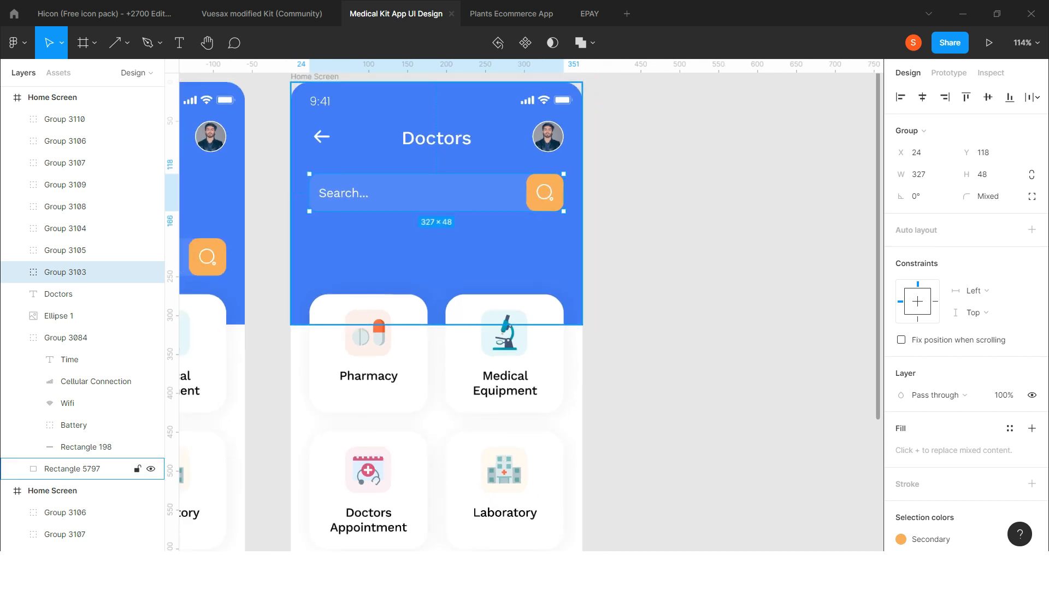
- Extend the blue header rectangle down to the bottom edge of the Doctors screen
{"action": "left_click", "coordinate": [72, 468]}
{"action": "scroll", "coordinate": [433, 180], "scroll_direction": "down", "scroll_amount": 3}
{"action": "left_click_drag", "start_coordinate": [429, 269], "coordinate": [429, 495]}
{"action": "left_click", "coordinate": [573, 382]}
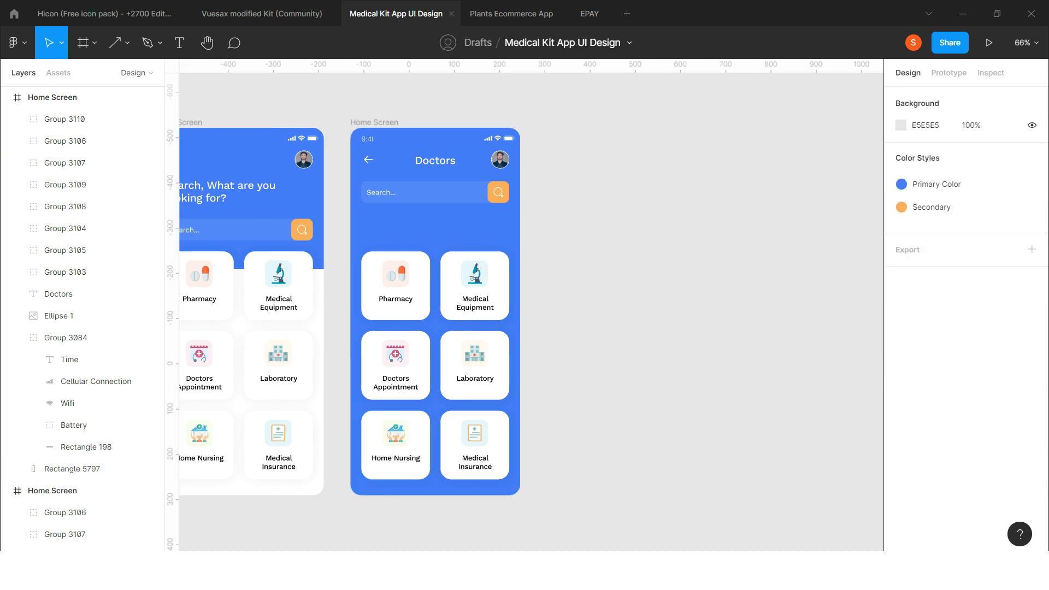
- Delete the Medical Equipment card from the Doctors screen
{"action": "scroll", "coordinate": [420, 314], "scroll_direction": "up", "scroll_amount": 1}
{"action": "left_click", "coordinate": [480, 283]}
{"action": "key", "text": "Delete"}
- Move the Pharmacy card up below the search bar and resize its background to 327 × 139 at Y 198
{"action": "left_click", "coordinate": [393, 283]}
{"action": "left_click_drag", "start_coordinate": [393, 283], "coordinate": [519, 246]}
{"action": "double_click", "coordinate": [421, 245]}
{"action": "left_click_drag", "start_coordinate": [436, 284], "coordinate": [437, 277]}
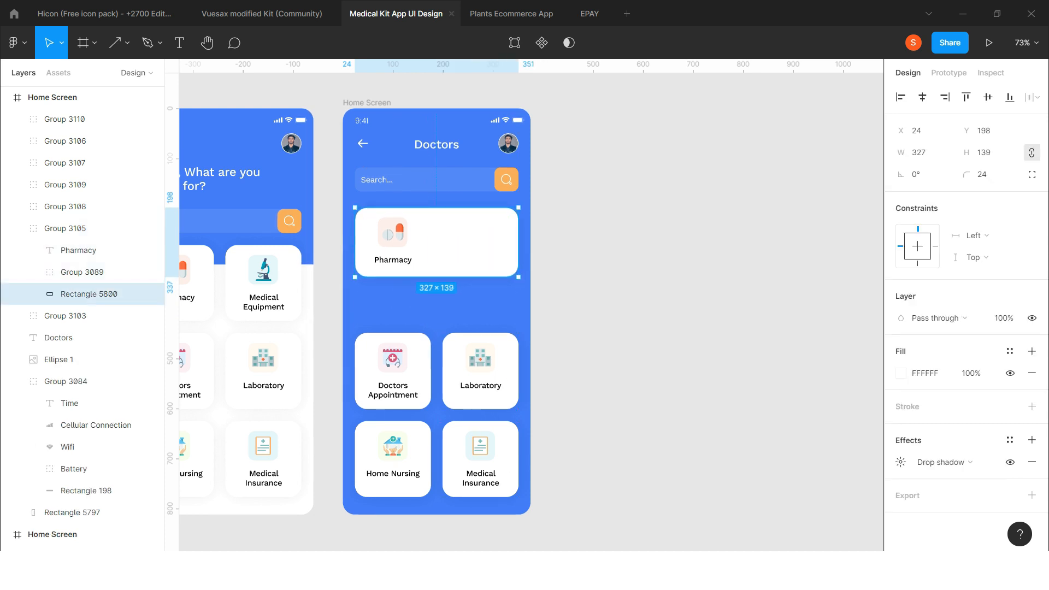
- Move the pills icon to X 45, Y 230 inside the widened card and check its distances to the card edges
{"action": "left_click", "coordinate": [393, 233]}
{"action": "scroll", "coordinate": [393, 229], "scroll_direction": "up", "scroll_amount": 5}
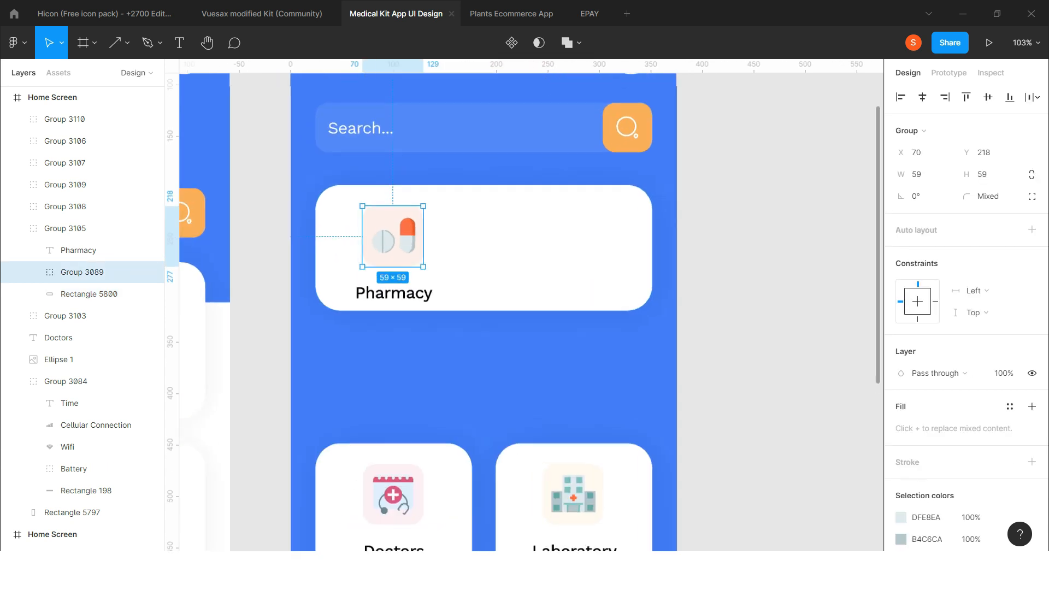
{"action": "left_click_drag", "start_coordinate": [393, 229], "coordinate": [367, 241]}
{"action": "key", "text": "alt"}
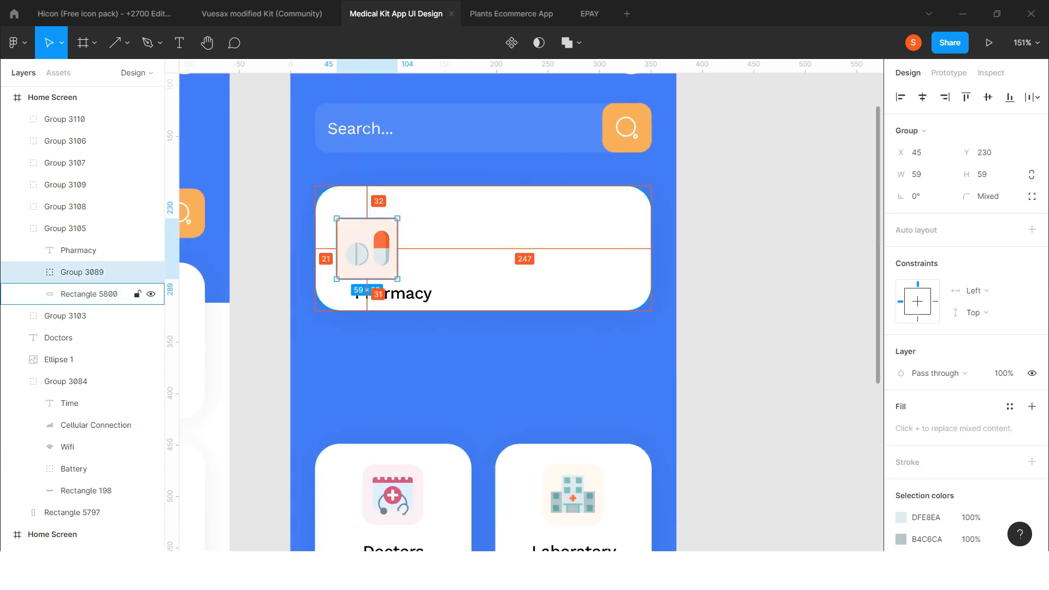
- Move the pills icon to X 40, Y 214 inside the wide card, checking its distances to the card edges
{"action": "key", "text": "shift+Up"}
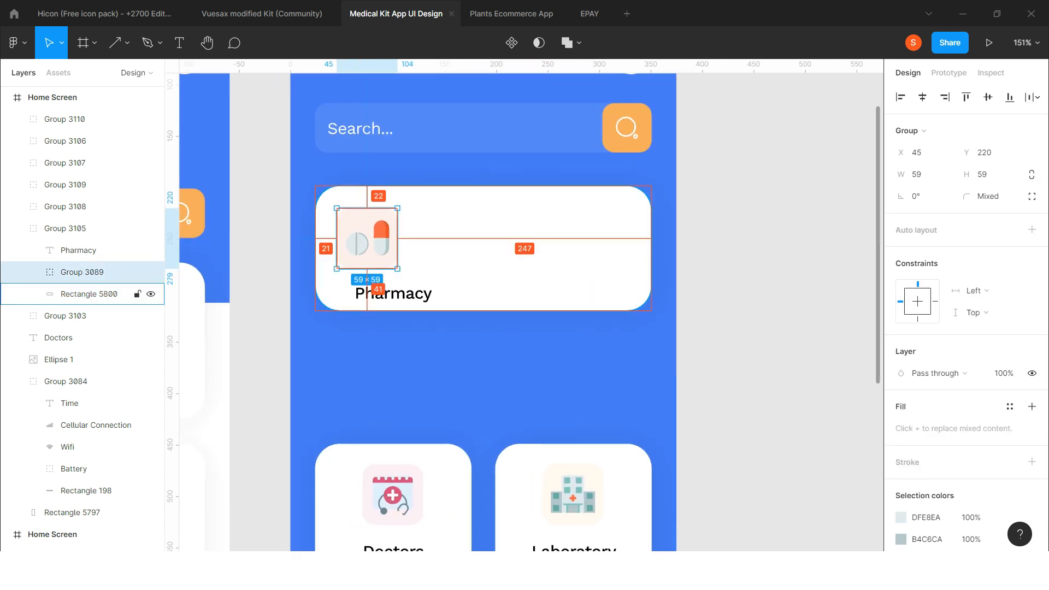
{"action": "key", "text": "Left"}
{"action": "key", "text": "alt"}
{"action": "key", "text": "Left"}
{"action": "key", "text": "Left"}
{"action": "key", "text": "alt"}
{"action": "key", "text": "Left"}
{"action": "key", "text": "alt"}
{"action": "key", "text": "Left"}
{"action": "key", "text": "Up"}
{"action": "key", "text": "Up"}
{"action": "key", "text": "Up"}
{"action": "key", "text": "alt"}
{"action": "key", "text": "Up"}
{"action": "key", "text": "Up"}
{"action": "key", "text": "Up"}
- Move the Pharmacy label beside the pills icon, replace its text with the doctor's name and place it at X 110, Y 217
{"action": "left_click_drag", "start_coordinate": [394, 294], "coordinate": [445, 219]}
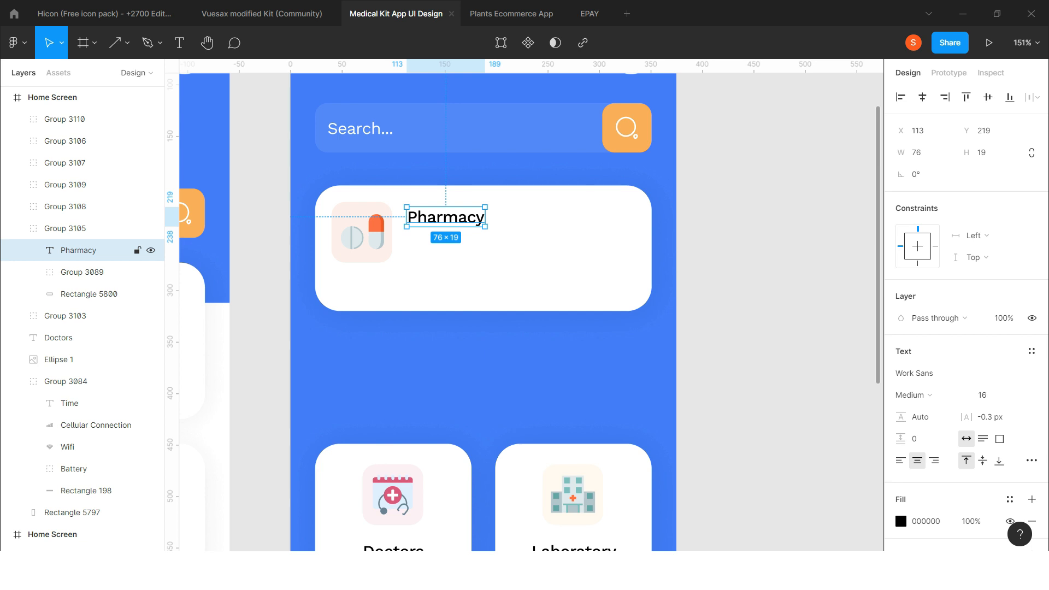
{"action": "double_click", "coordinate": [445, 218]}
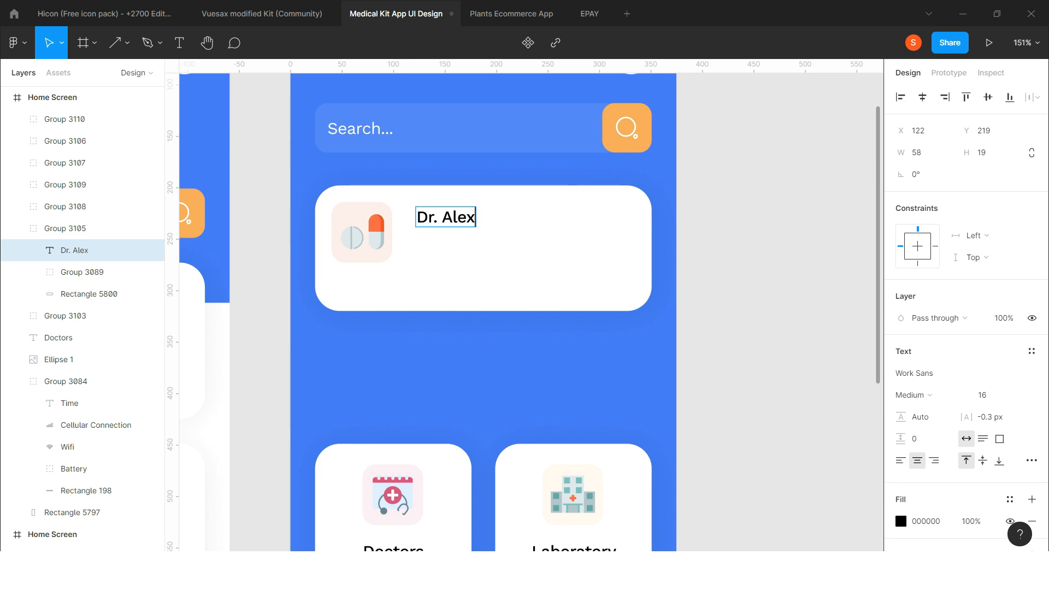
{"action": "left_click", "coordinate": [465, 255]}
{"action": "scroll", "coordinate": [447, 214], "scroll_direction": "up", "scroll_amount": 1}
{"action": "left_click_drag", "start_coordinate": [447, 214], "coordinate": [433, 213]}
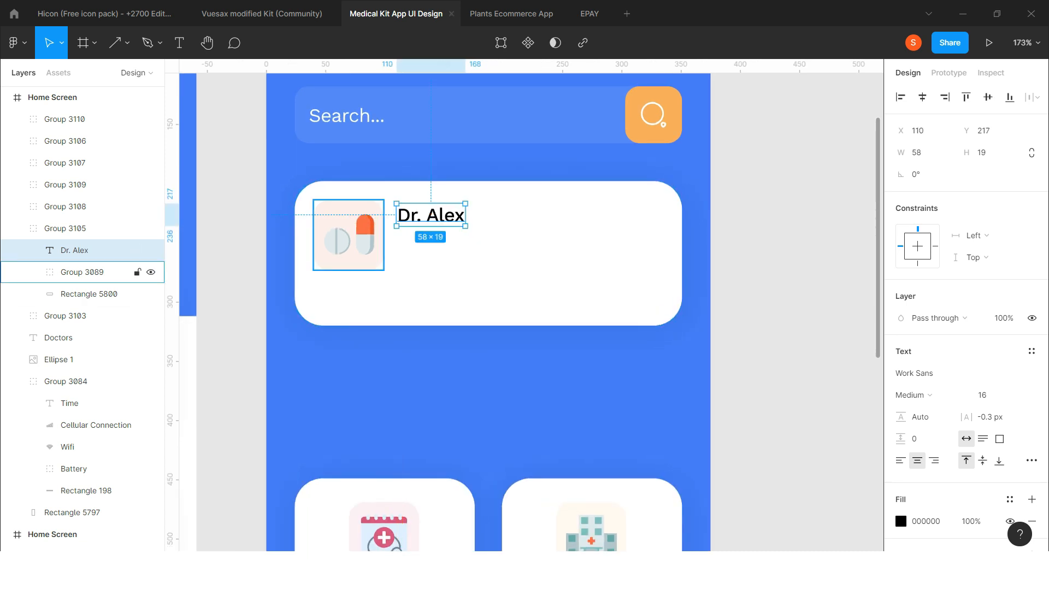
- Delete the pills artwork from the card's icon tile and set the tile's corner radius to 16
{"action": "double_click", "coordinate": [364, 235]}
{"action": "key", "text": "Delete"}
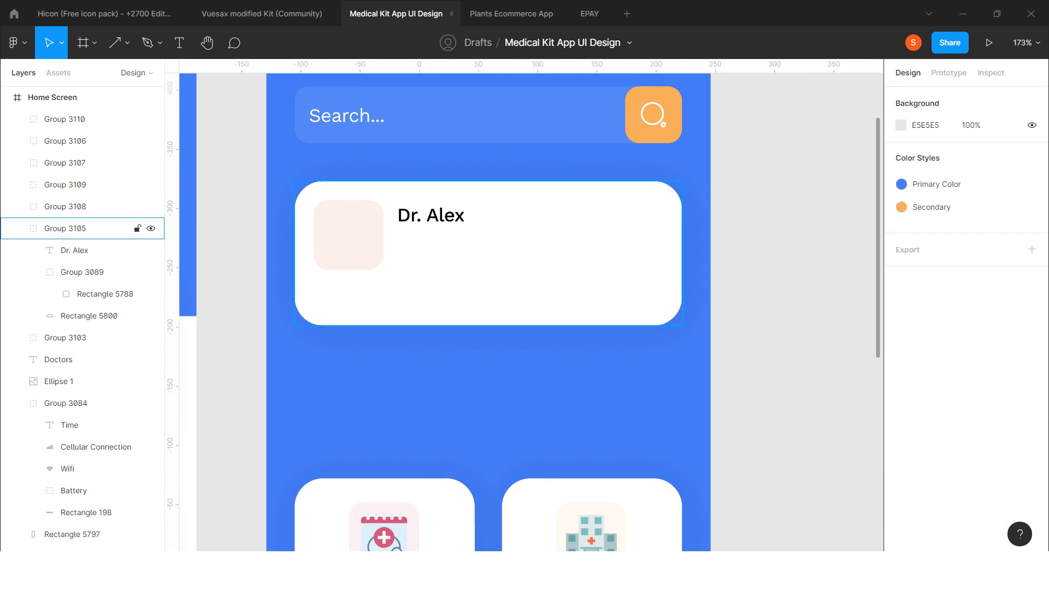
{"action": "left_click", "coordinate": [348, 236], "text": "ctrl"}
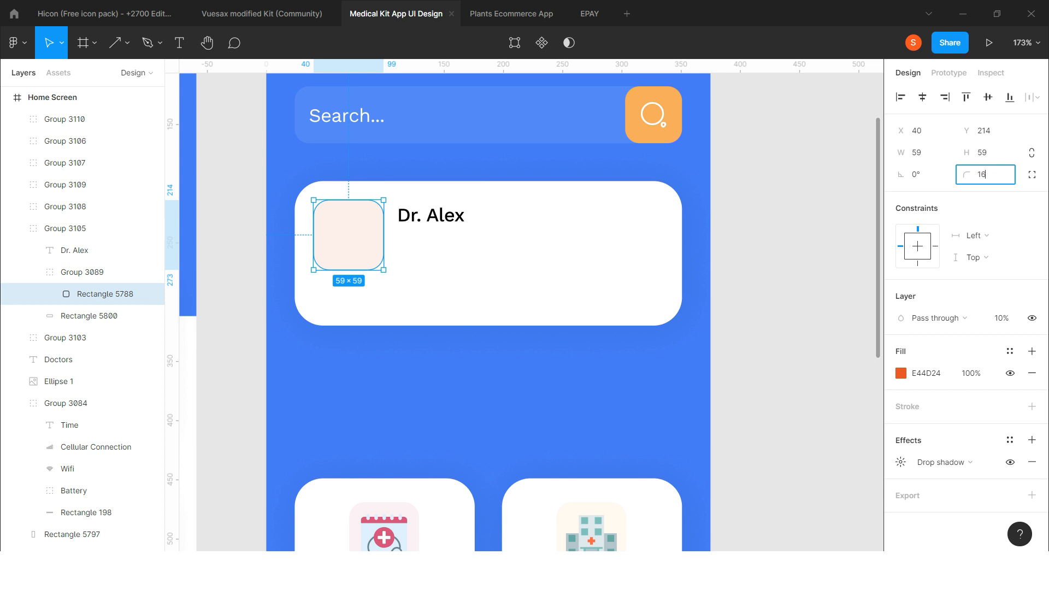
- Shorten the wide card's background to 327 × 91
{"action": "left_click", "coordinate": [90, 316]}
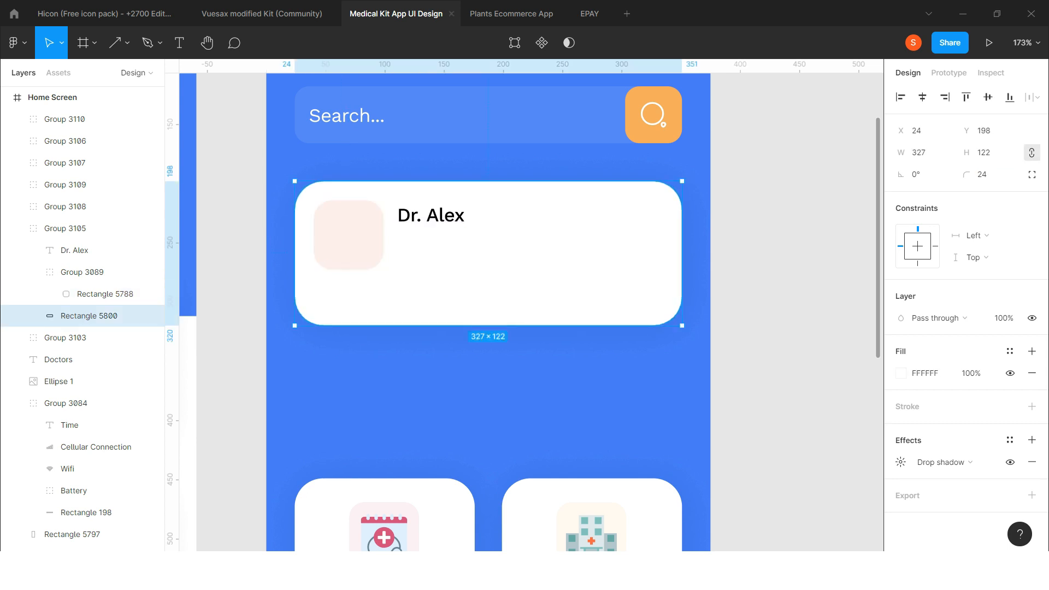
{"action": "left_click_drag", "start_coordinate": [488, 326], "coordinate": [488, 289]}
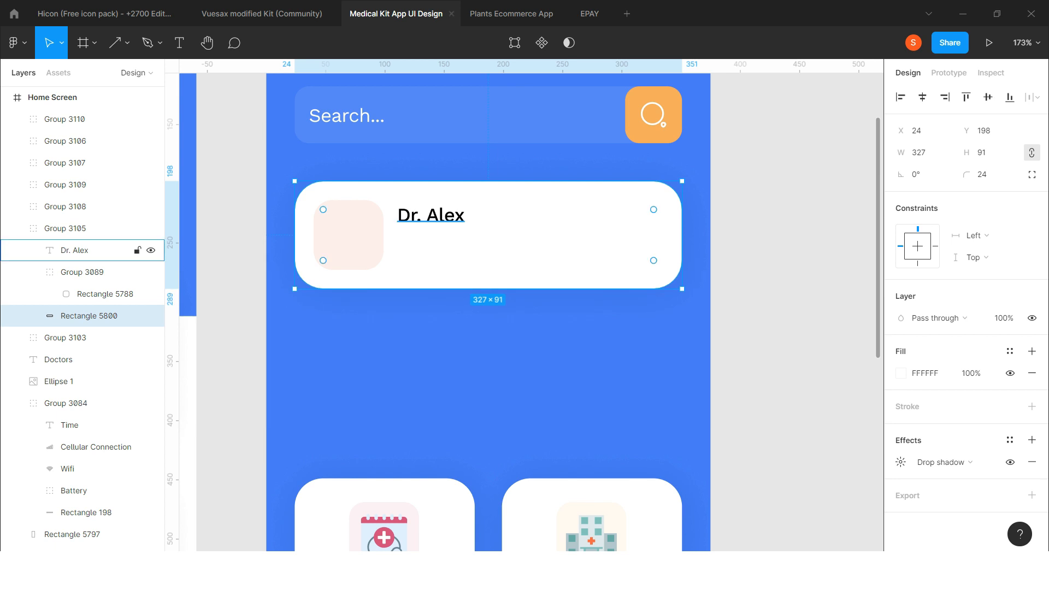
- Duplicate the doctor's name directly below the original and set the copy's font size to 12
{"action": "left_click", "coordinate": [431, 215]}
{"action": "left_click_drag", "start_coordinate": [431, 215], "coordinate": [431, 248]}
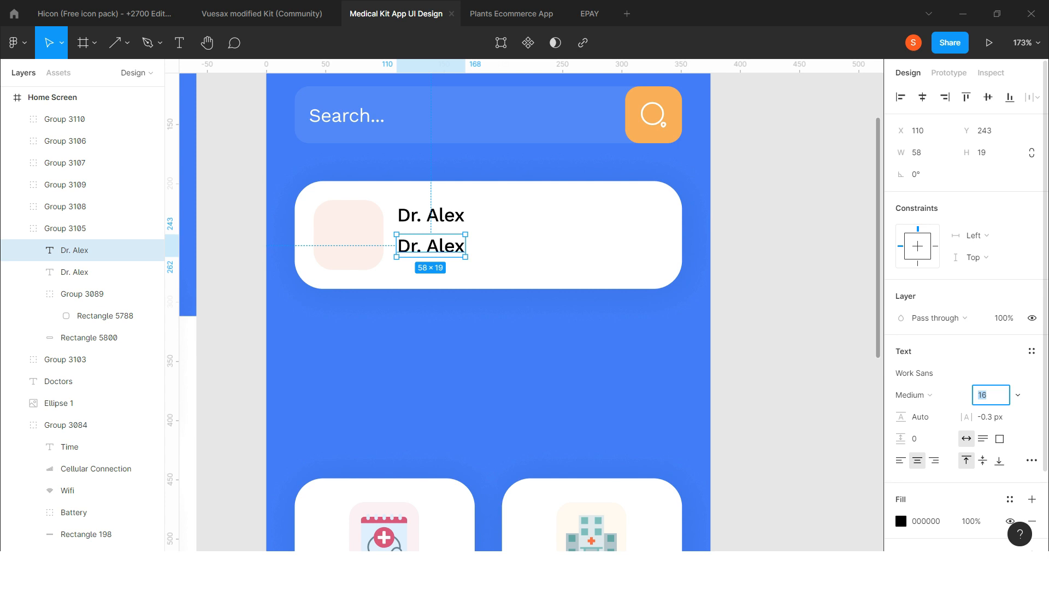
{"action": "type", "text": "12"}
{"action": "key", "text": "Return"}
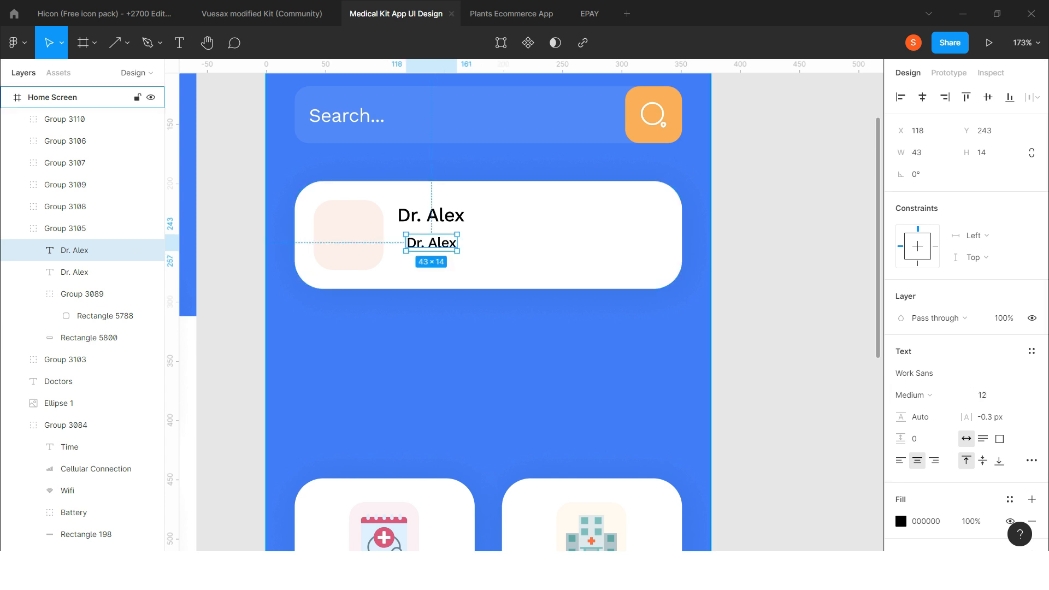
- Left-align the small copy's text at X 110 and shift both text lines down to Y 223 and Y 250
{"action": "left_click", "coordinate": [901, 460]}
{"action": "scroll", "coordinate": [364, 250], "scroll_direction": "up", "scroll_amount": 3}
{"action": "left_click_drag", "start_coordinate": [476, 239], "coordinate": [460, 239]}
{"action": "key", "text": "alt"}
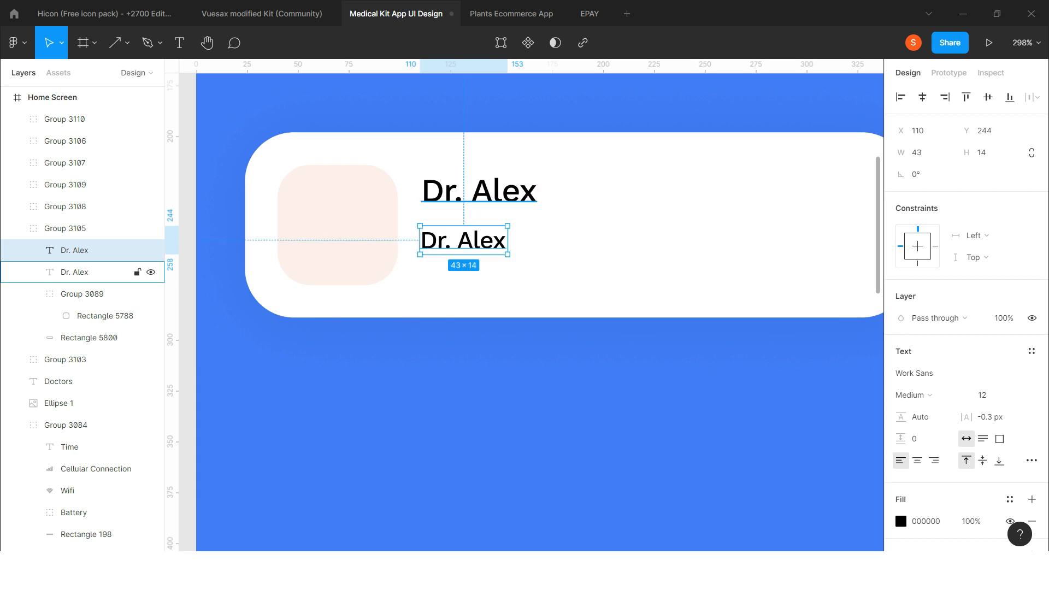
{"action": "scroll", "coordinate": [461, 190], "scroll_direction": "down", "scroll_amount": 2}
{"action": "left_click", "coordinate": [460, 191], "text": "shift"}
{"action": "left_click_drag", "start_coordinate": [460, 191], "coordinate": [460, 202]}
{"action": "scroll", "coordinate": [460, 203], "scroll_direction": "down", "scroll_amount": 3}
- Set the doctor's name to SemiBold and the smaller line below it to Regular
{"action": "left_click", "coordinate": [410, 202]}
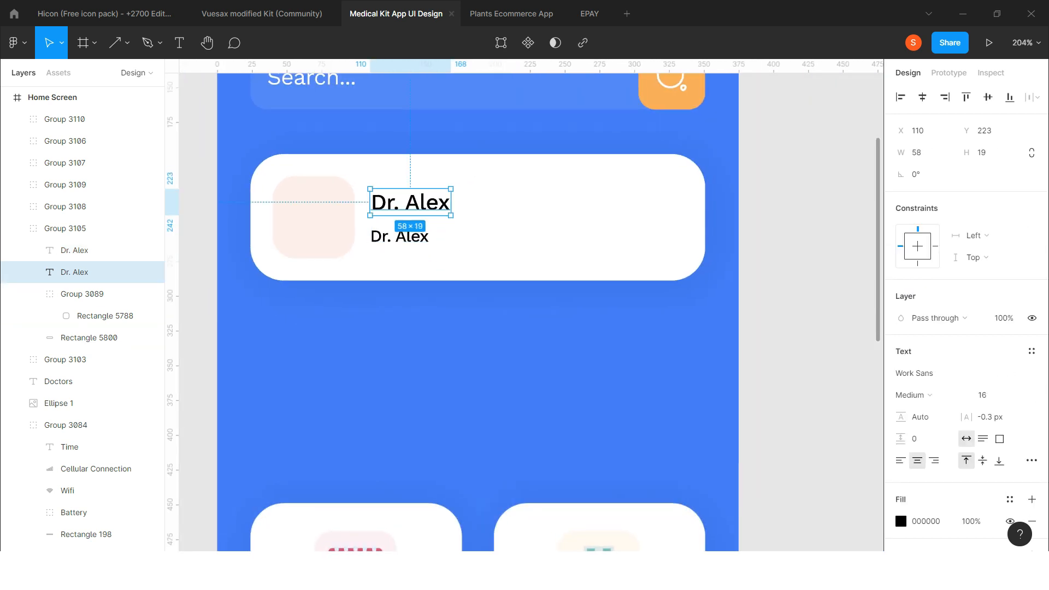
{"action": "left_click", "coordinate": [912, 398]}
{"action": "left_click", "coordinate": [929, 335]}
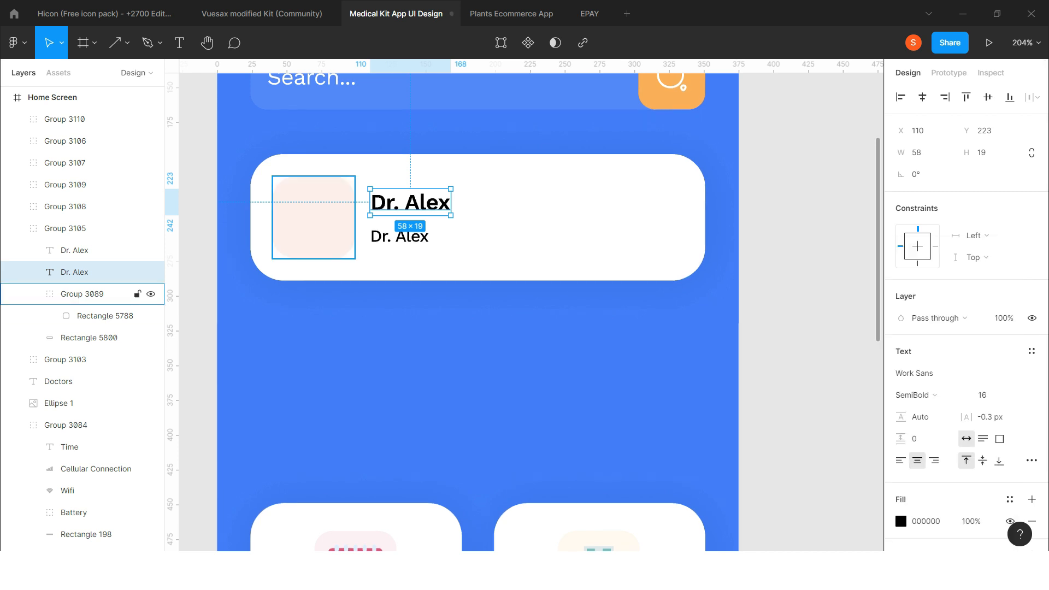
{"action": "left_click", "coordinate": [74, 251]}
{"action": "left_click", "coordinate": [911, 395]}
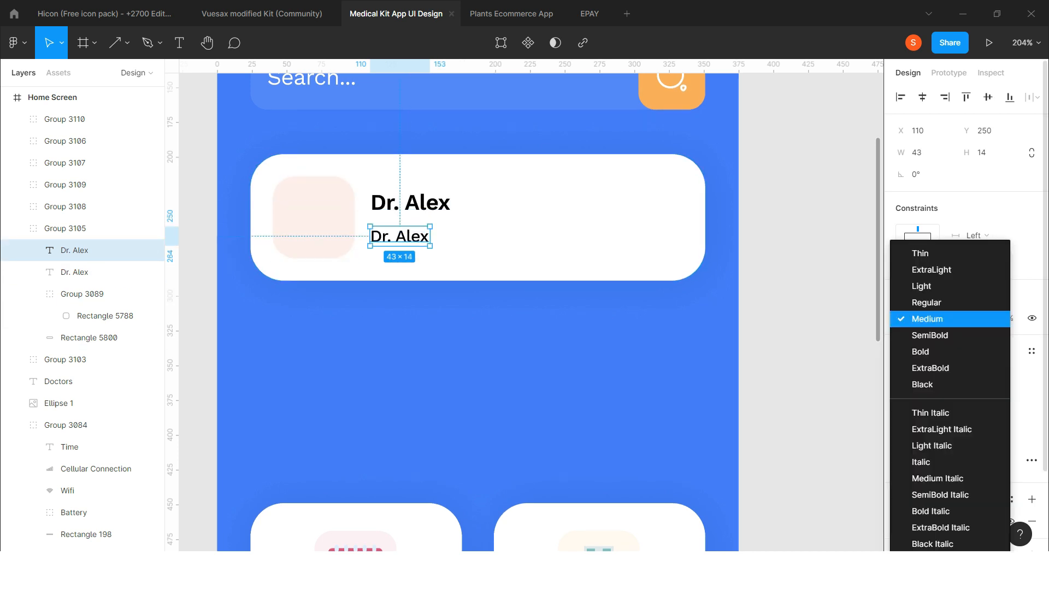
{"action": "left_click", "coordinate": [924, 301]}
- Replace the text of the smaller line with "Emergency Physician"
{"action": "key", "text": "Return"}
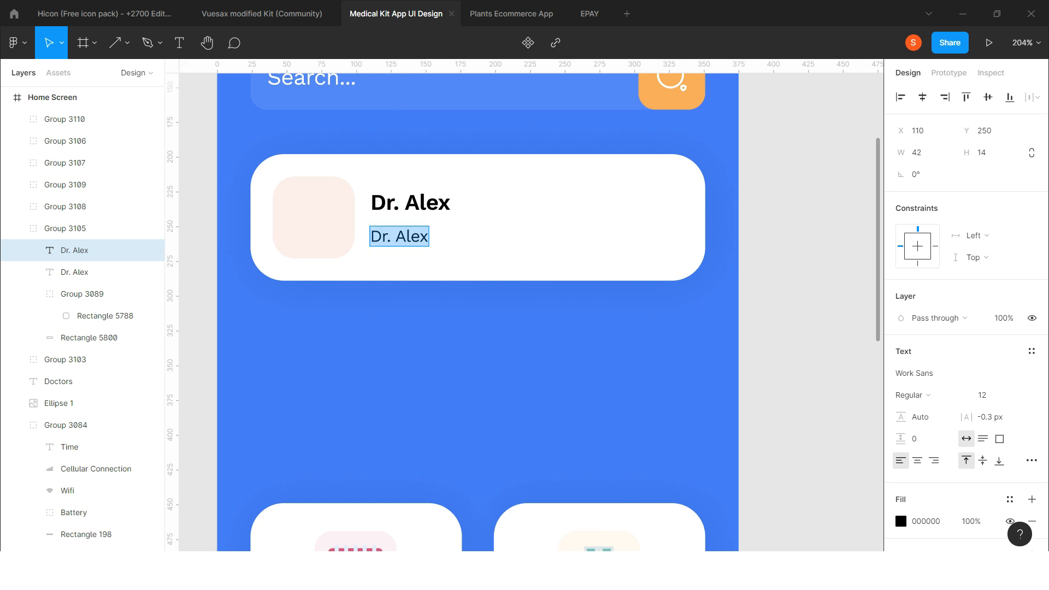
{"action": "type", "text": "eM"}
{"action": "key", "text": "BackSpace"}
{"action": "key", "text": "BackSpace"}
{"action": "type", "text": "Emergency Physician"}
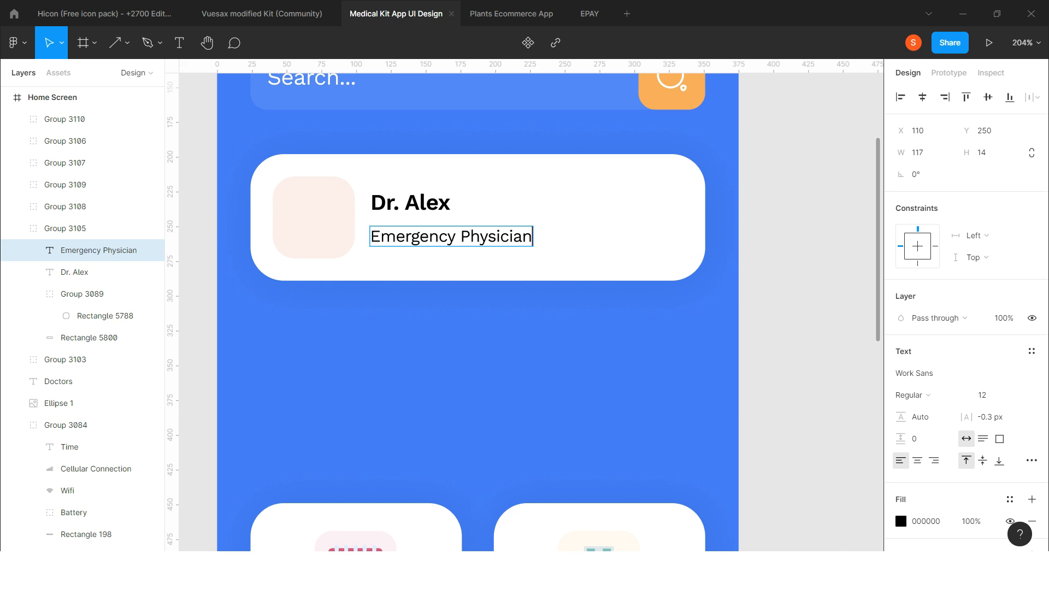
{"action": "key", "text": "Escape"}
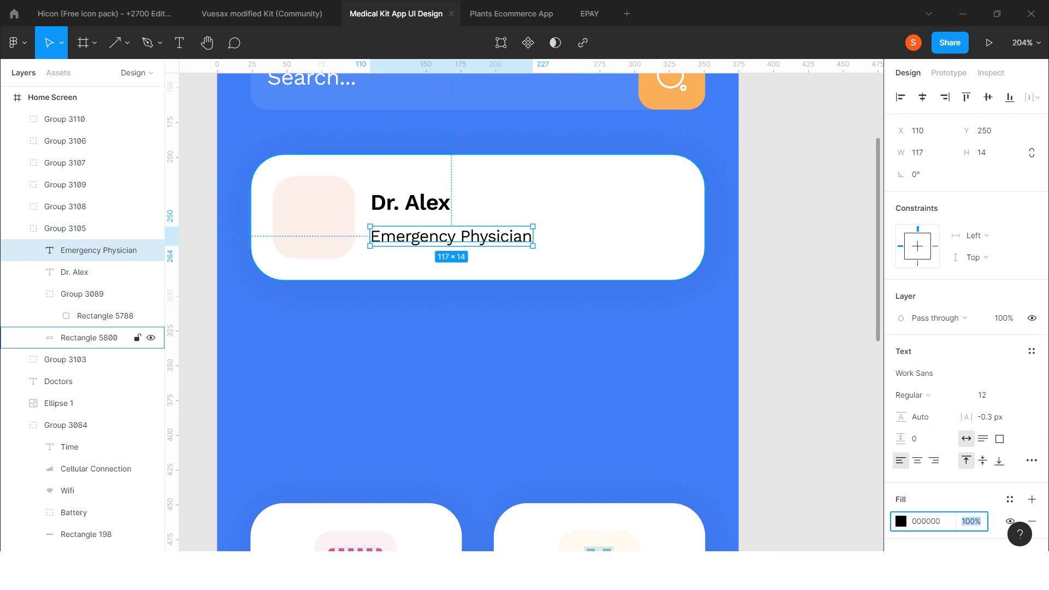
- Set the card background's white fill to 10% opacity and remove its drop shadow
{"action": "left_click", "coordinate": [89, 338]}
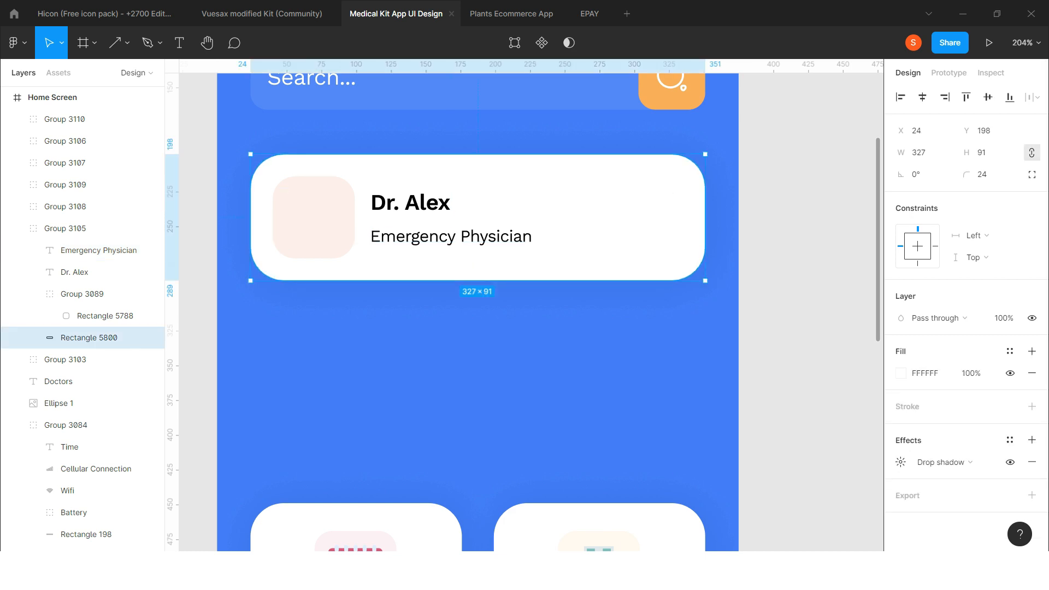
{"action": "type", "text": "10"}
{"action": "key", "text": "Return"}
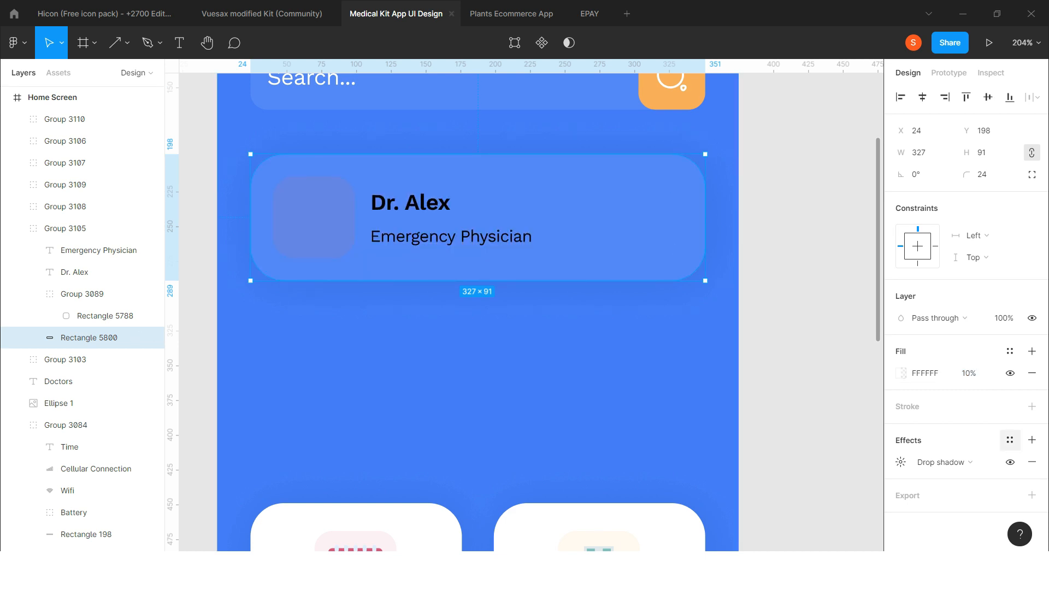
{"action": "left_click", "coordinate": [1032, 462]}
- Change the fill of the card's icon tile to FFFFFF and its layer opacity to 100%
{"action": "left_click", "coordinate": [82, 295]}
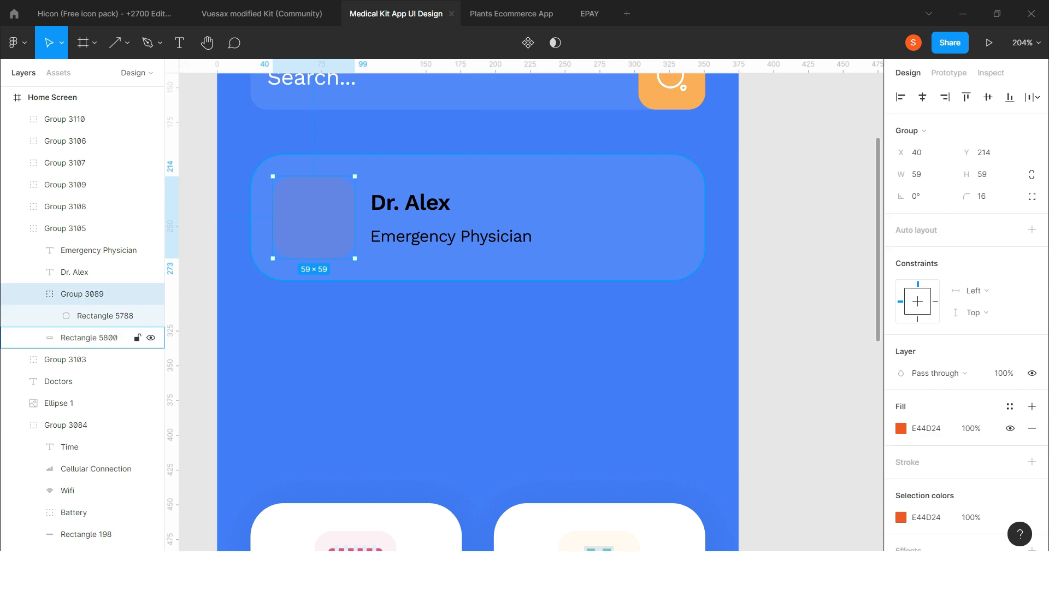
{"action": "left_click", "coordinate": [900, 429]}
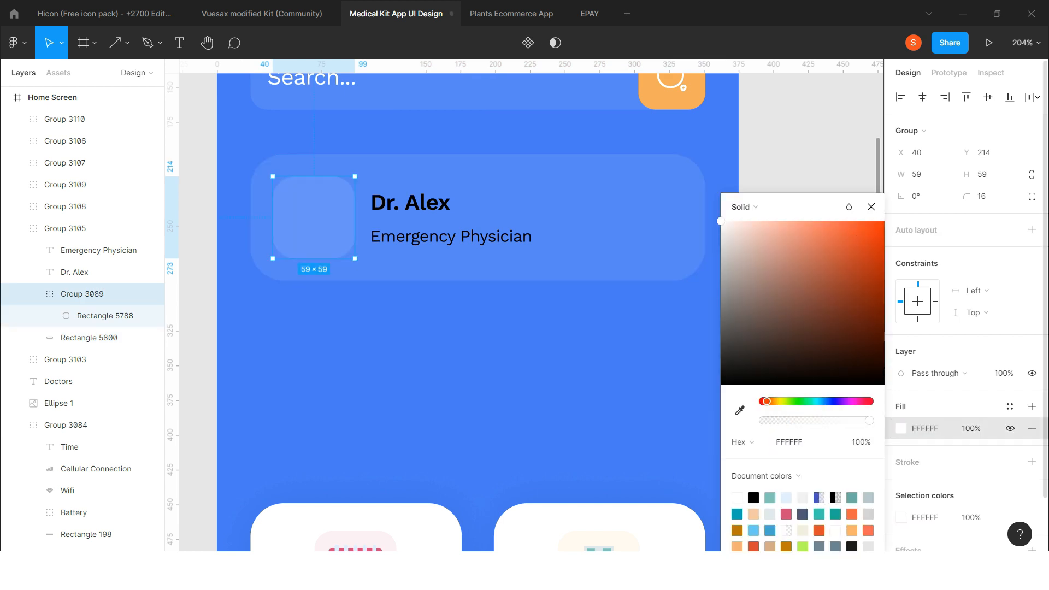
{"action": "left_click", "coordinate": [197, 229]}
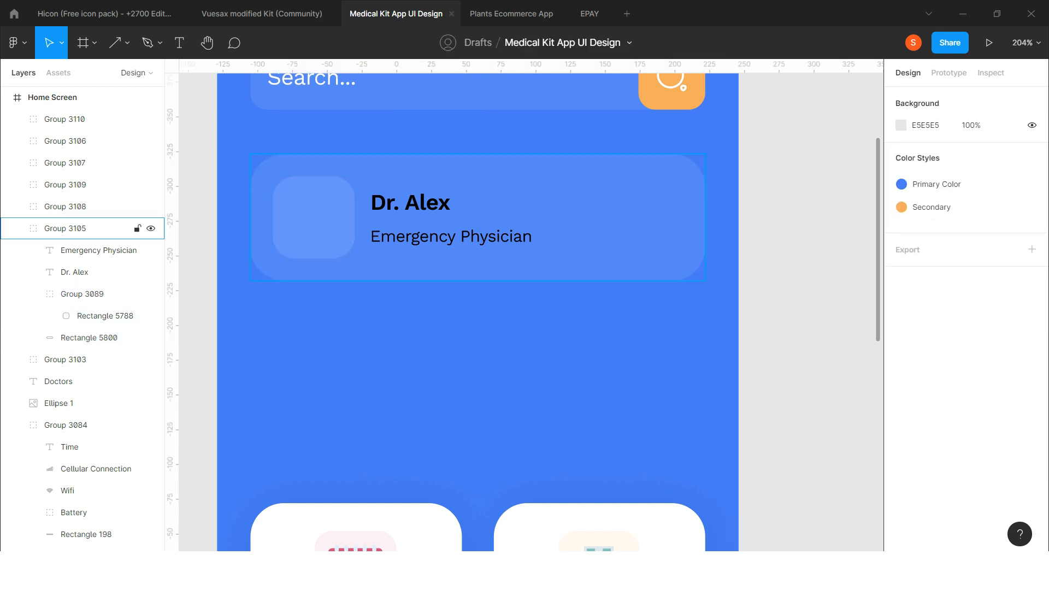
{"action": "left_click", "coordinate": [105, 316]}
{"action": "scroll", "coordinate": [525, 306], "scroll_direction": "right", "scroll_amount": 1}
{"action": "scroll", "coordinate": [432, 307], "scroll_direction": "down", "scroll_amount": 2}
{"action": "key", "text": "0"}
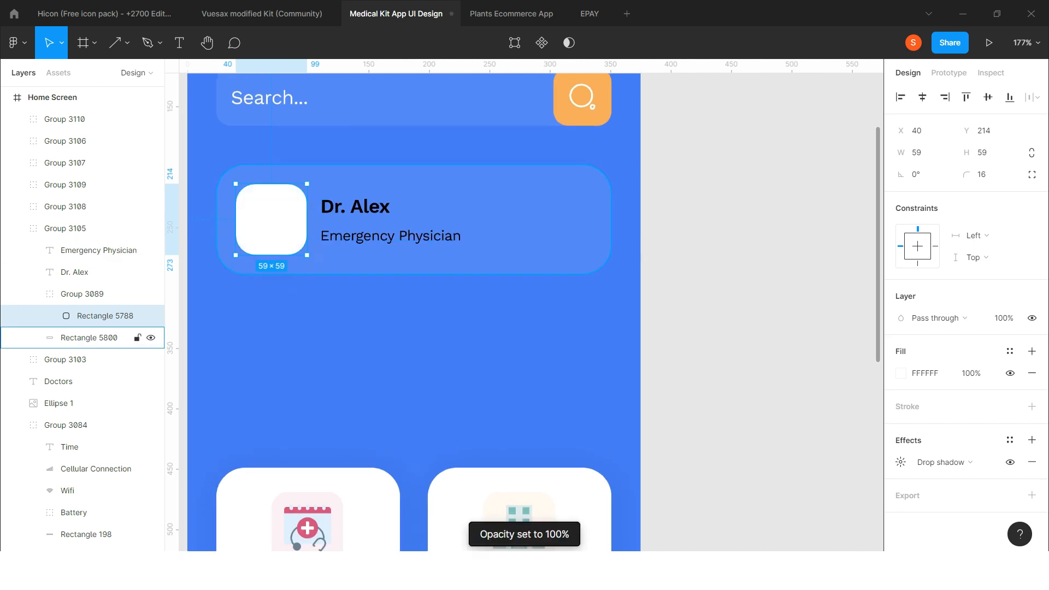
- Recolor the doctor's name and the Emergency Physician line to white (fff)
{"action": "left_click", "coordinate": [356, 206]}
{"action": "left_click", "coordinate": [391, 236], "text": "shift"}
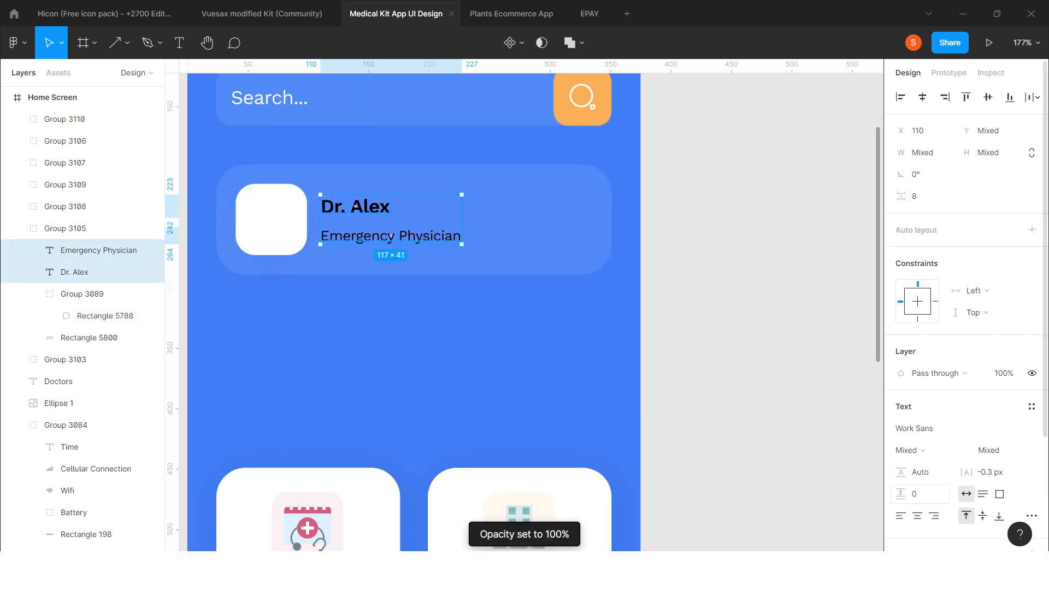
{"action": "left_click", "coordinate": [902, 440]}
{"action": "type", "text": "fff"}
{"action": "key", "text": "Return"}
{"action": "left_click", "coordinate": [678, 328]}
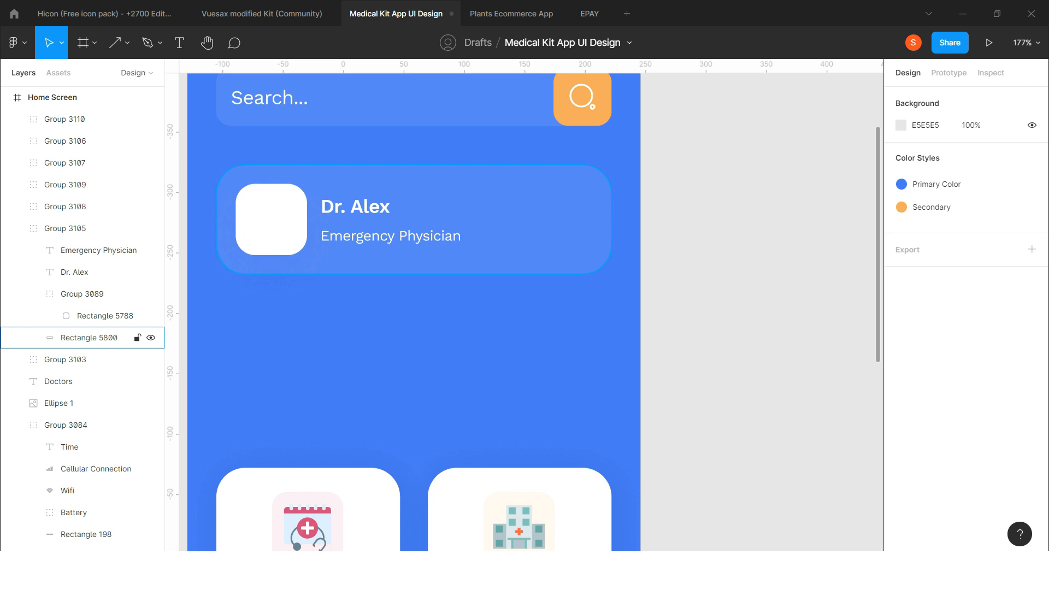
- Copy the phone call icon from the Icons + Images section and paste it below the doctor card on the Doctors screen
{"action": "scroll", "coordinate": [459, 246], "scroll_direction": "down", "scroll_amount": 1}
{"action": "scroll", "coordinate": [525, 328], "scroll_direction": "down", "scroll_amount": 2}
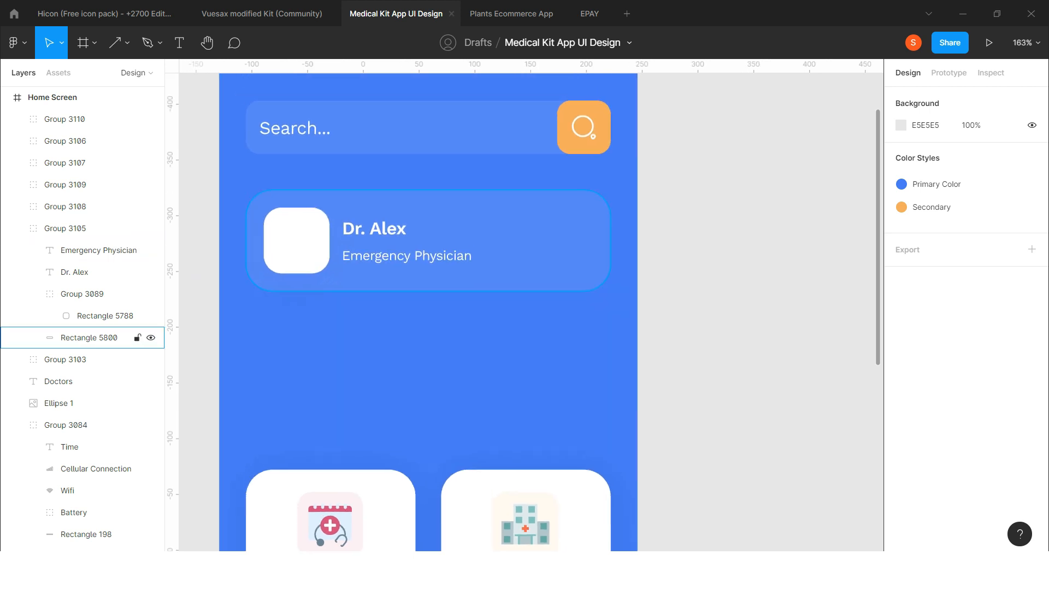
{"action": "scroll", "coordinate": [525, 306], "scroll_direction": "left", "scroll_amount": 15}
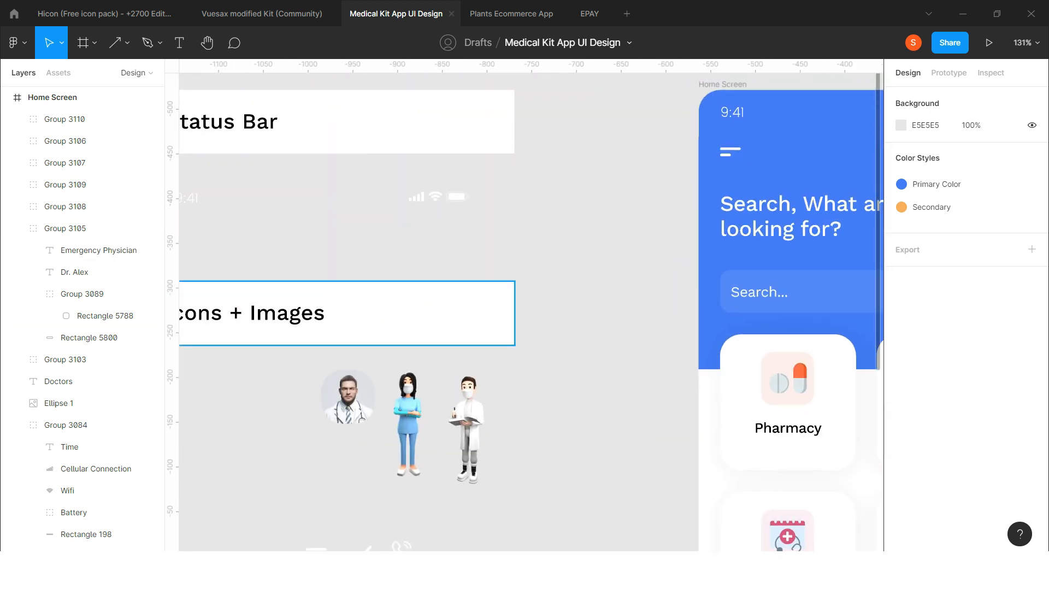
{"action": "scroll", "coordinate": [525, 306], "scroll_direction": "right", "scroll_amount": 3}
{"action": "scroll", "coordinate": [389, 274], "scroll_direction": "down", "scroll_amount": 3}
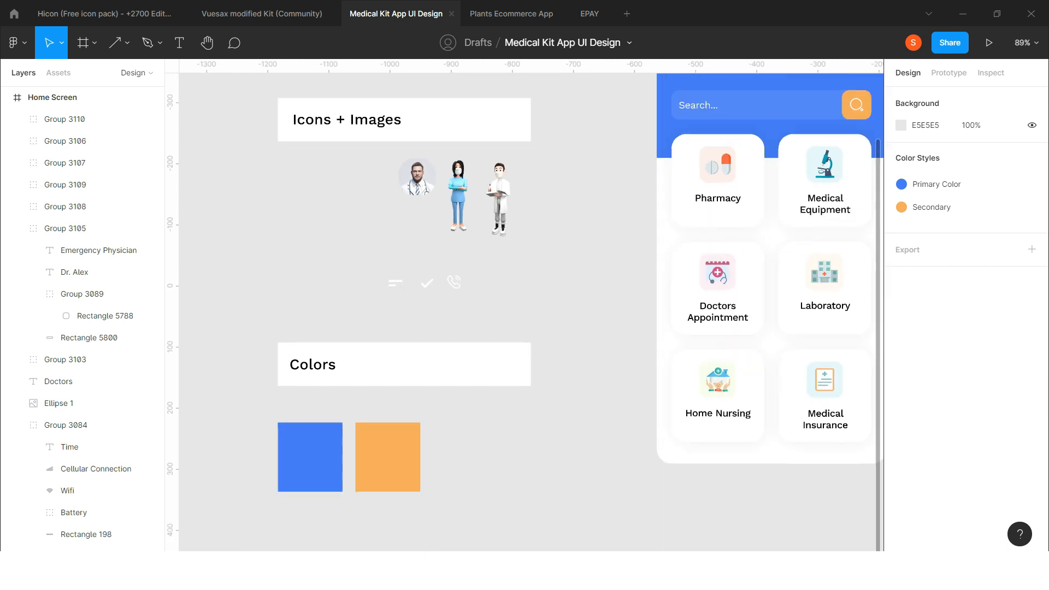
{"action": "scroll", "coordinate": [389, 273], "scroll_direction": "right", "scroll_amount": 2}
{"action": "left_click", "coordinate": [360, 333]}
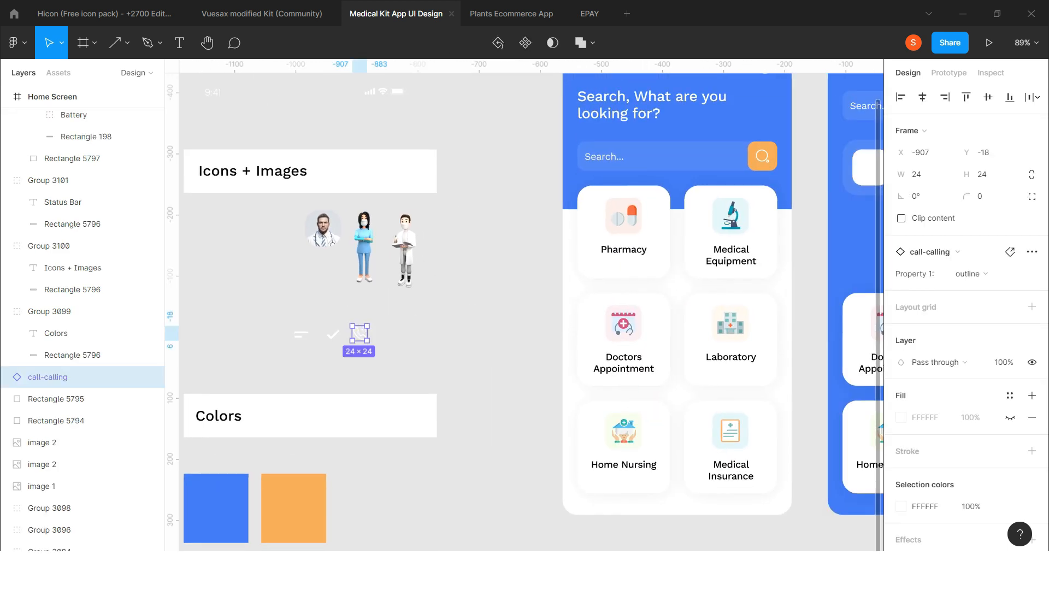
{"action": "scroll", "coordinate": [525, 306], "scroll_direction": "right", "scroll_amount": 5}
{"action": "scroll", "coordinate": [738, 142], "scroll_direction": "up", "scroll_amount": 6}
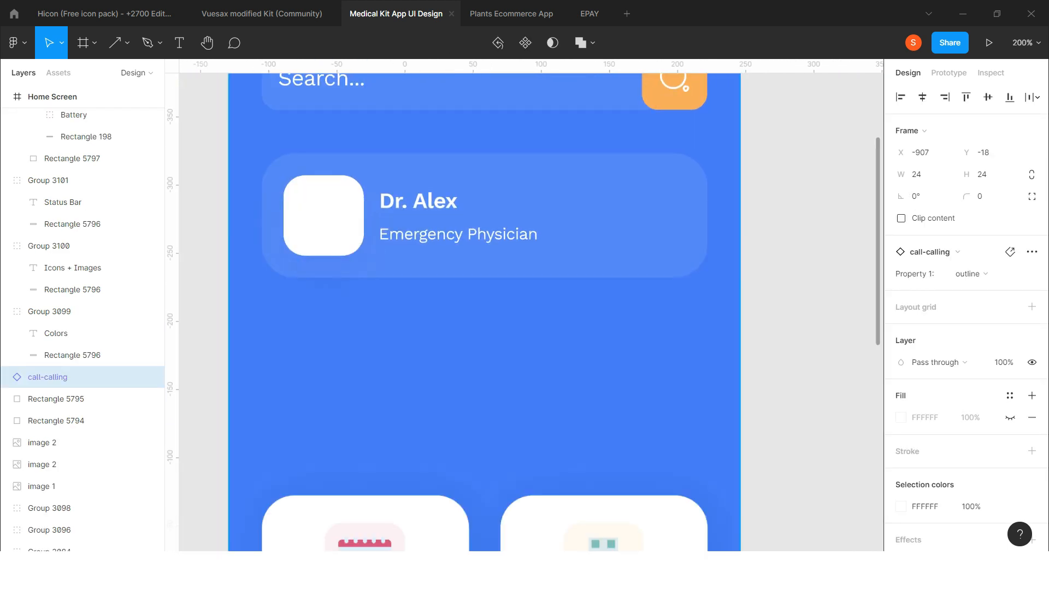
{"action": "key", "text": "ctrl+v"}
{"action": "left_click_drag", "start_coordinate": [554, 288], "coordinate": [625, 332]}
- Duplicate the white tile to the right end of the doctor card and shrink the copy to 43 × 43 around its center
{"action": "left_click", "coordinate": [310, 219]}
{"action": "left_click_drag", "start_coordinate": [310, 218], "coordinate": [645, 219]}
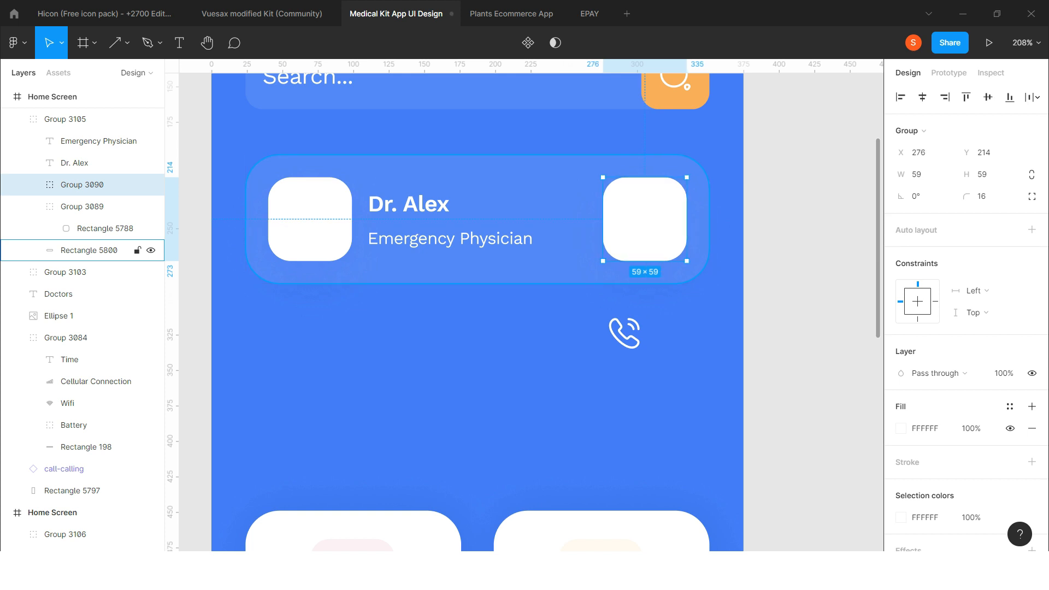
{"action": "scroll", "coordinate": [692, 175], "scroll_direction": "up", "scroll_amount": 1}
{"action": "left_click_drag", "start_coordinate": [686, 178], "coordinate": [673, 190]}
- Set the small tile's fill opacity to 10% and place the phone call icon on it at X 292, Y 232
{"action": "left_click", "coordinate": [971, 428]}
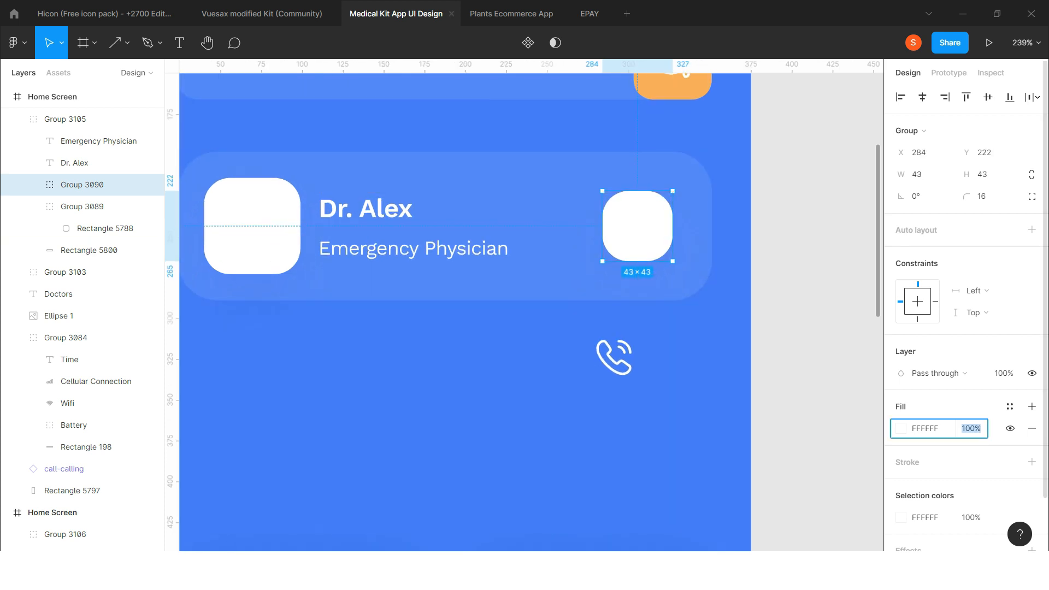
{"action": "type", "text": "10"}
{"action": "key", "text": "Return"}
{"action": "left_click_drag", "start_coordinate": [614, 356], "coordinate": [638, 225]}
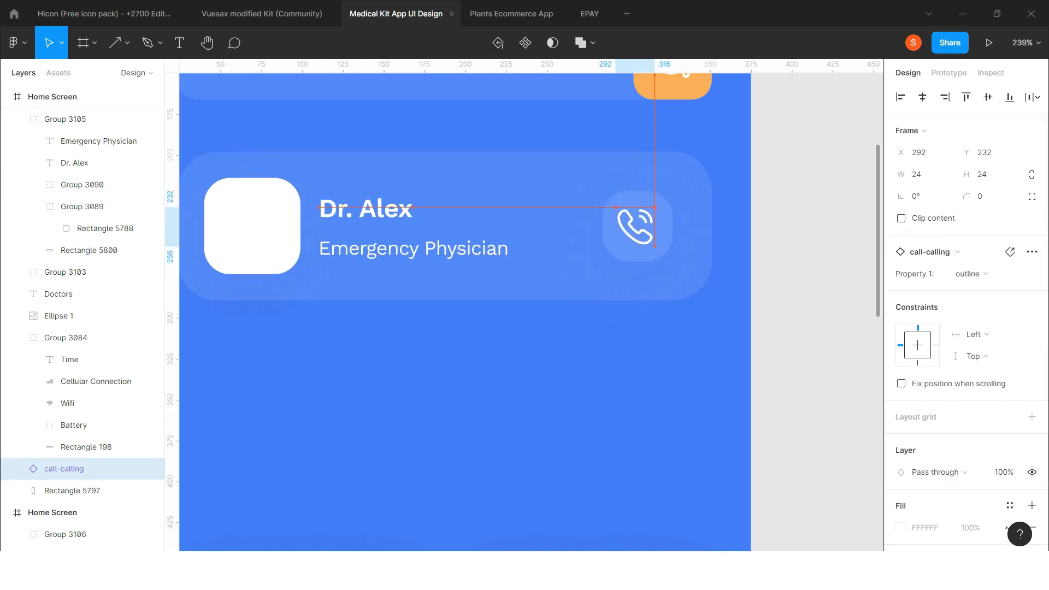
- Enlarge the tile behind the phone icon to 47 × 47 at X 282, Y 220 and check its distances to the card edges
{"action": "scroll", "coordinate": [637, 225], "scroll_direction": "up", "scroll_amount": 4}
{"action": "scroll", "coordinate": [654, 212], "scroll_direction": "up", "scroll_amount": 1}
{"action": "left_click", "coordinate": [670, 198]}
{"action": "double_click", "coordinate": [670, 198]}
{"action": "left_click_drag", "start_coordinate": [699, 166], "coordinate": [705, 160]}
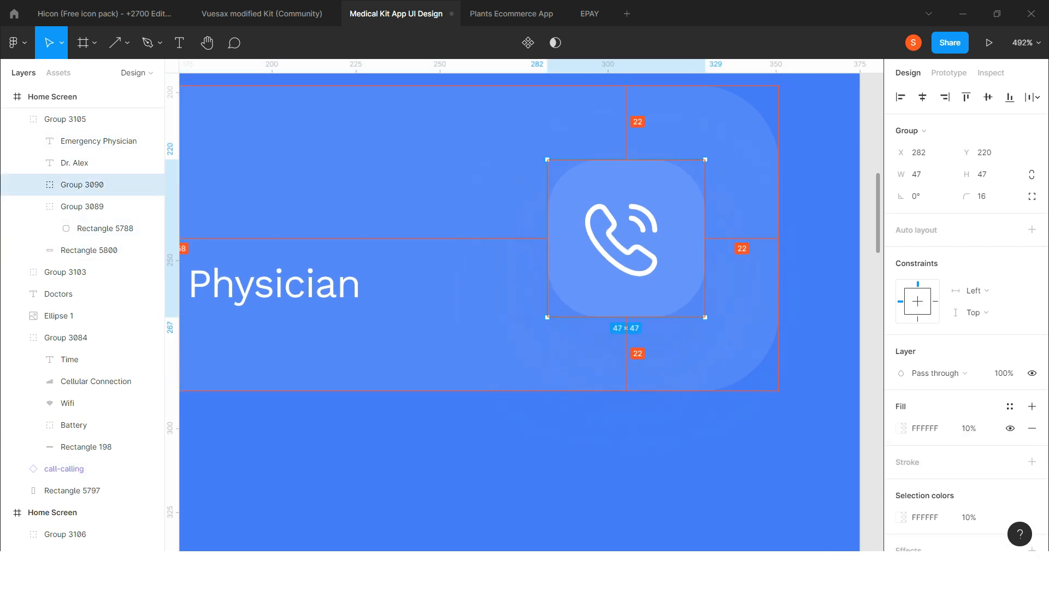
- Ungroup the doctor card on the Doctors screen into its separate texts, tiles and background rectangle
{"action": "scroll", "coordinate": [968, 339], "scroll_direction": "down", "scroll_amount": 2}
{"action": "double_click", "coordinate": [673, 210]}
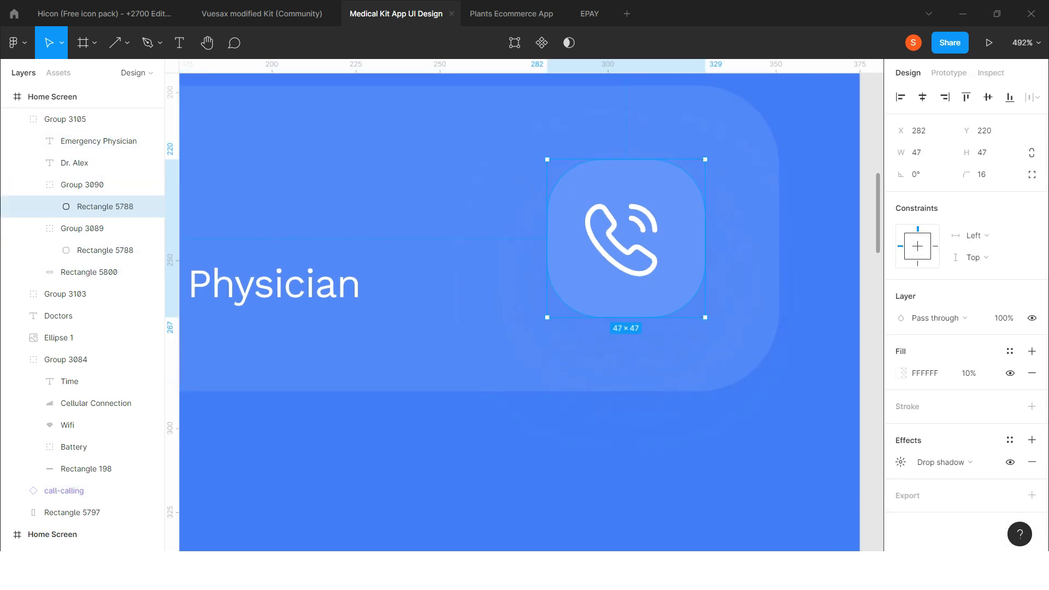
{"action": "key", "text": "Return"}
{"action": "key", "text": "Escape"}
{"action": "scroll", "coordinate": [562, 299], "scroll_direction": "down", "scroll_amount": 2}
{"action": "left_click", "coordinate": [612, 415]}
{"action": "right_click", "coordinate": [640, 342]}
{"action": "left_click", "coordinate": [684, 344]}
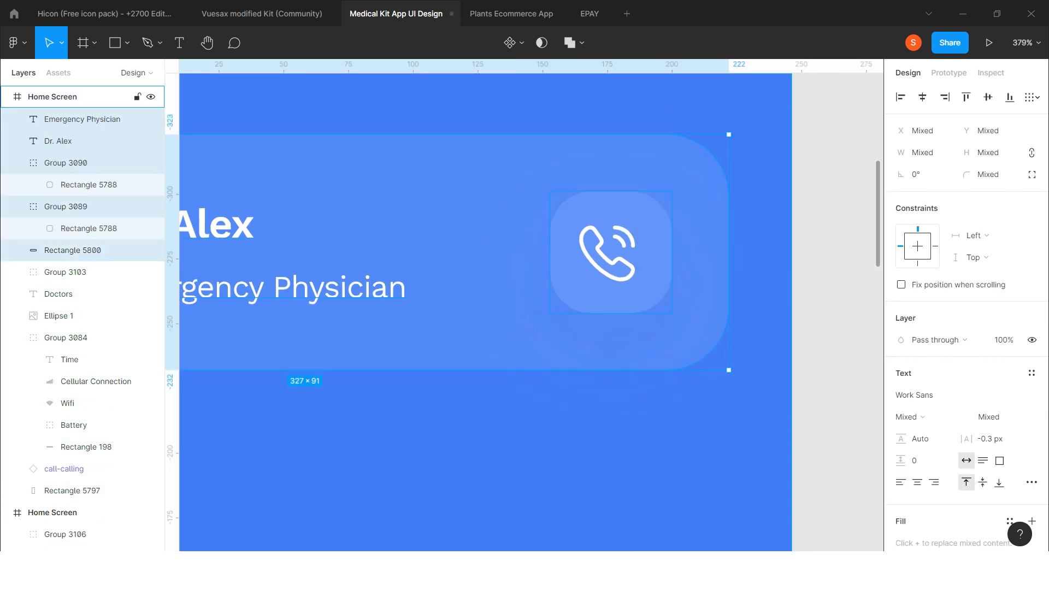
- Send the phone icon's tile and the card rectangle to the back, then place the blue background behind them
{"action": "left_click", "coordinate": [613, 297]}
{"action": "left_click", "coordinate": [612, 340], "text": "shift"}
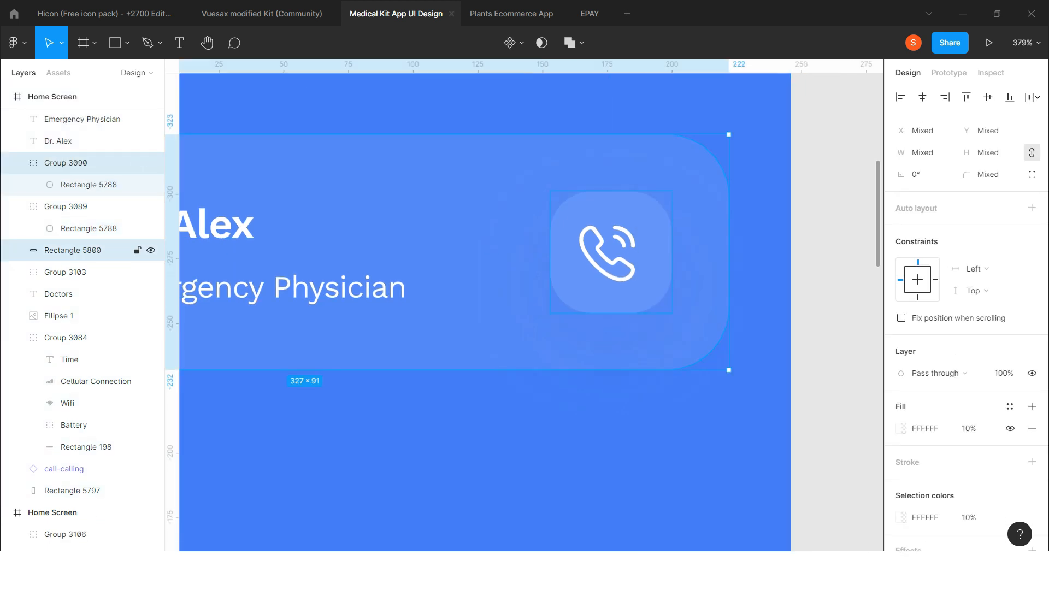
{"action": "key", "text": "["}
{"action": "left_click", "coordinate": [612, 405]}
{"action": "scroll", "coordinate": [501, 208], "scroll_direction": "down", "scroll_amount": 3}
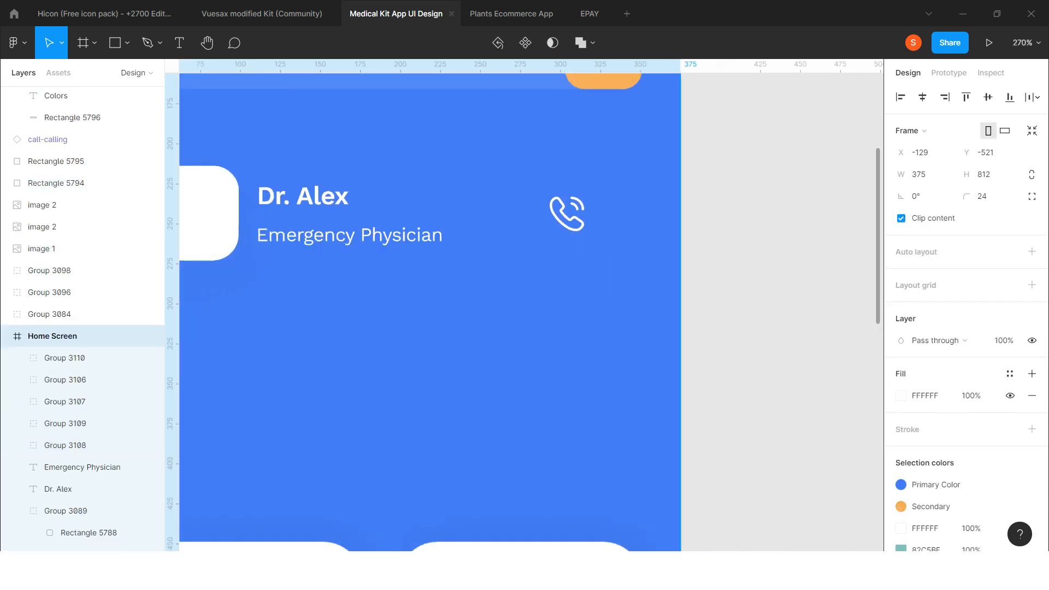
{"action": "left_click", "coordinate": [501, 257]}
{"action": "key", "text": "["}
- Group the phone call icon with the translucent tile behind it
{"action": "scroll", "coordinate": [566, 208], "scroll_direction": "up", "scroll_amount": 3}
{"action": "left_click", "coordinate": [542, 246]}
{"action": "left_click_drag", "start_coordinate": [543, 246], "coordinate": [547, 244]}
{"action": "left_click", "coordinate": [588, 243], "text": "shift"}
{"action": "key", "text": "ctrl+g"}
{"action": "scroll", "coordinate": [628, 216], "scroll_direction": "down", "scroll_amount": 3}
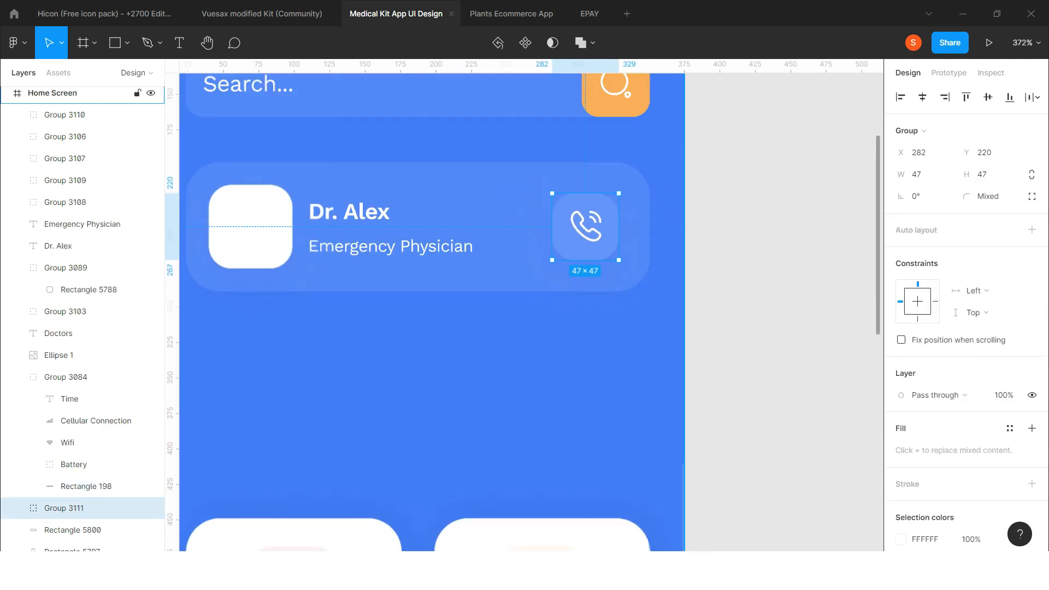
- Remove the drop shadow from the tile behind the phone icon
{"action": "scroll", "coordinate": [618, 219], "scroll_direction": "left", "scroll_amount": 1}
{"action": "left_click", "coordinate": [600, 226], "text": "ctrl"}
{"action": "scroll", "coordinate": [600, 226], "scroll_direction": "up", "scroll_amount": 4}
{"action": "left_click", "coordinate": [1032, 463]}
{"action": "scroll", "coordinate": [760, 311], "scroll_direction": "down", "scroll_amount": 3}
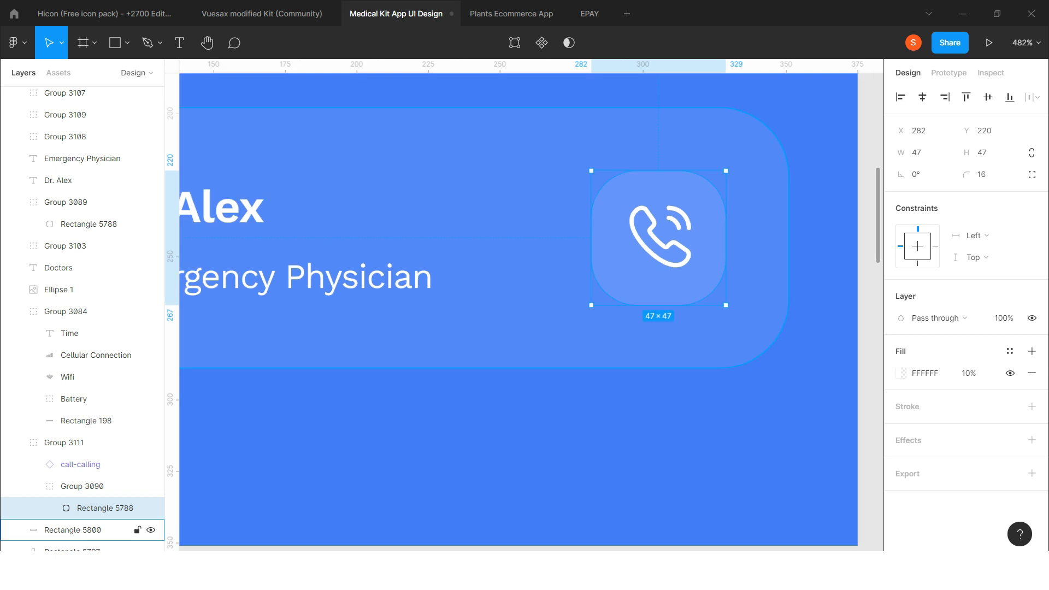
- Remove the drop shadow from the white photo tile on the doctor card
{"action": "scroll", "coordinate": [601, 295], "scroll_direction": "left", "scroll_amount": 2}
{"action": "left_click", "coordinate": [373, 268], "text": "ctrl"}
{"action": "left_click", "coordinate": [1032, 463]}
{"action": "scroll", "coordinate": [322, 314], "scroll_direction": "down", "scroll_amount": 2}
{"action": "scroll", "coordinate": [321, 290], "scroll_direction": "down", "scroll_amount": 2}
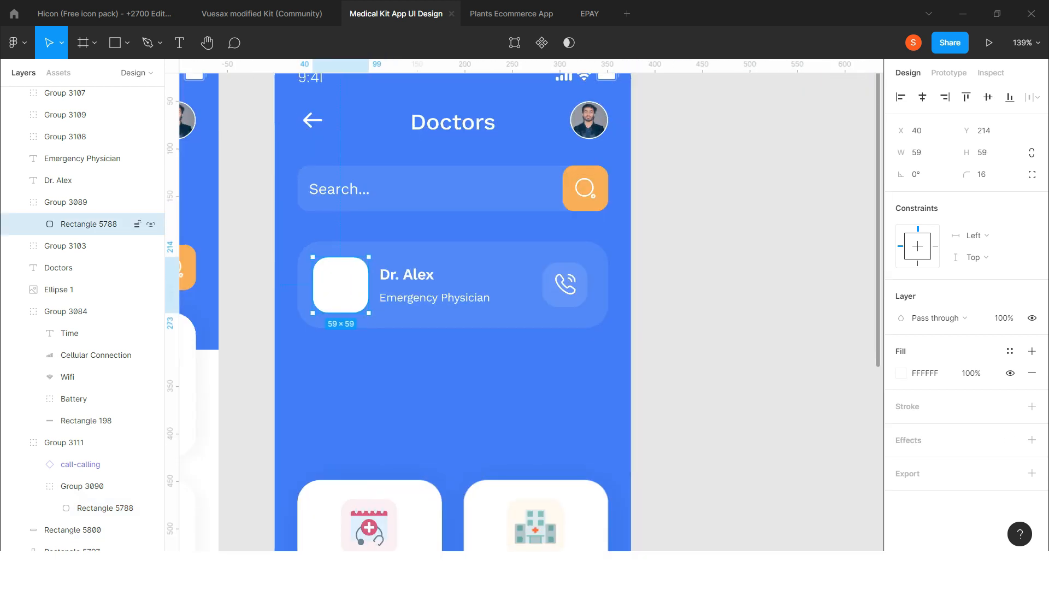
{"action": "key", "text": "Escape"}
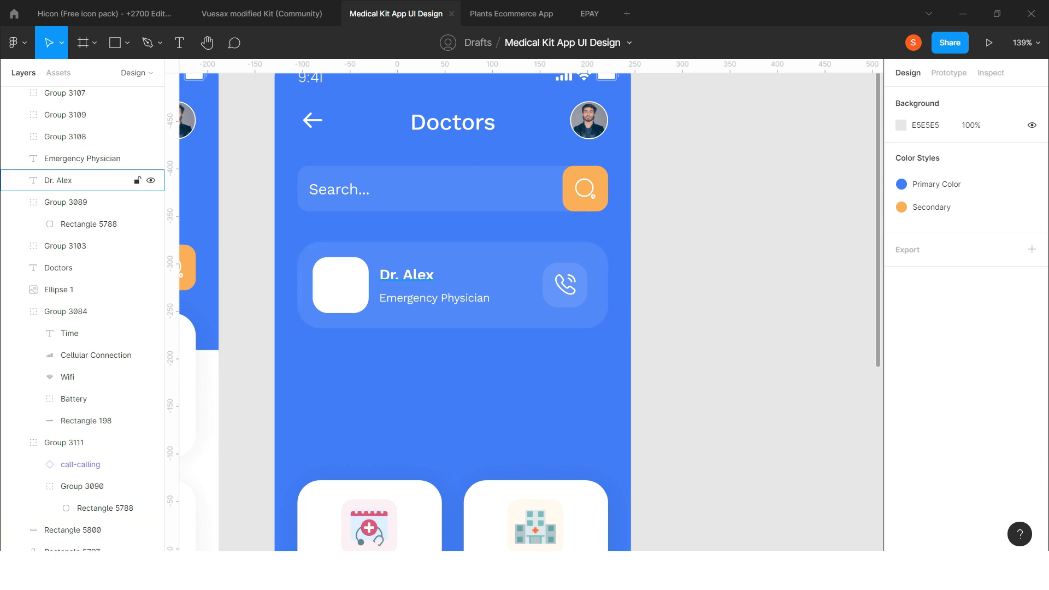
- Draw a 20 × 20 star beside the doctor's name with 9 points, a 58.2% ratio and a corner radius of 3
{"action": "left_click", "coordinate": [127, 42]}
{"action": "left_click", "coordinate": [91, 160]}
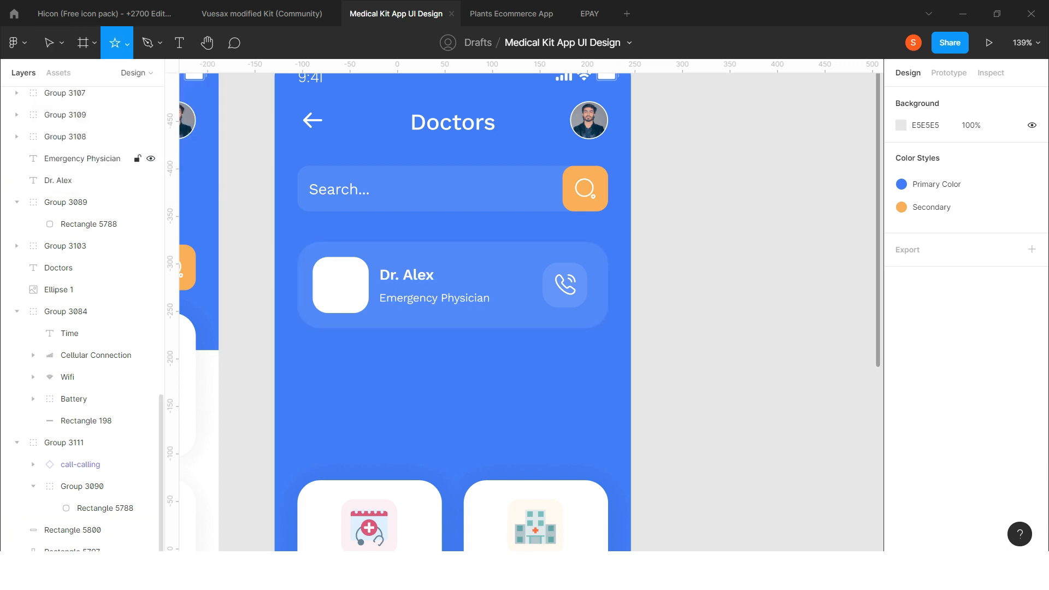
{"action": "scroll", "coordinate": [470, 241], "scroll_direction": "up", "scroll_amount": 3}
{"action": "left_click_drag", "start_coordinate": [434, 282], "coordinate": [467, 314]}
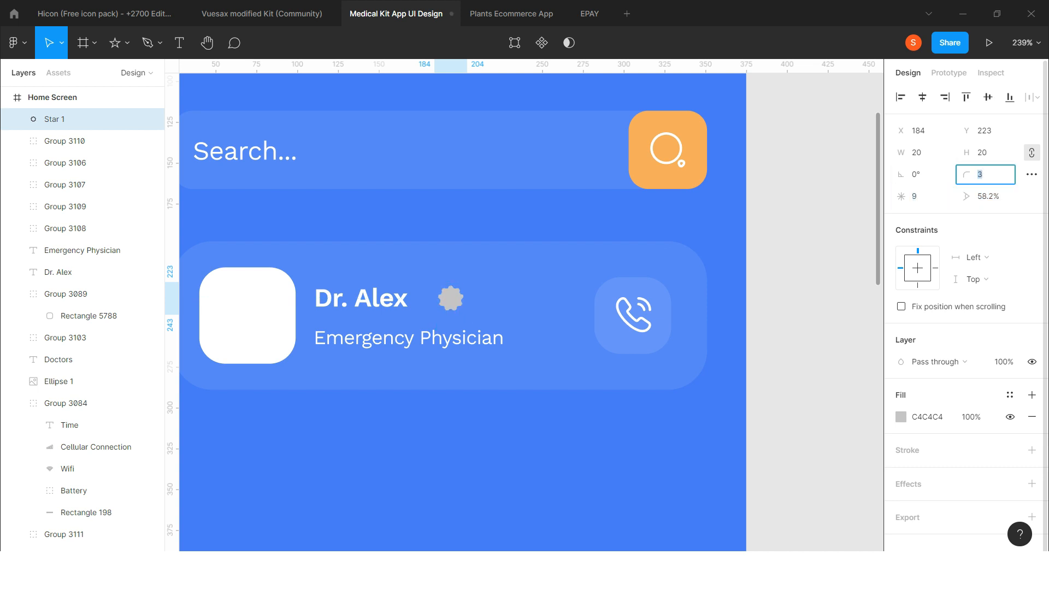
- Move the star to X 174, Y 223 next to the doctor's name and fill it with FFFFFF
{"action": "scroll", "coordinate": [376, 294], "scroll_direction": "up", "scroll_amount": 1}
{"action": "left_click_drag", "start_coordinate": [474, 300], "coordinate": [452, 300]}
{"action": "left_click", "coordinate": [901, 417]}
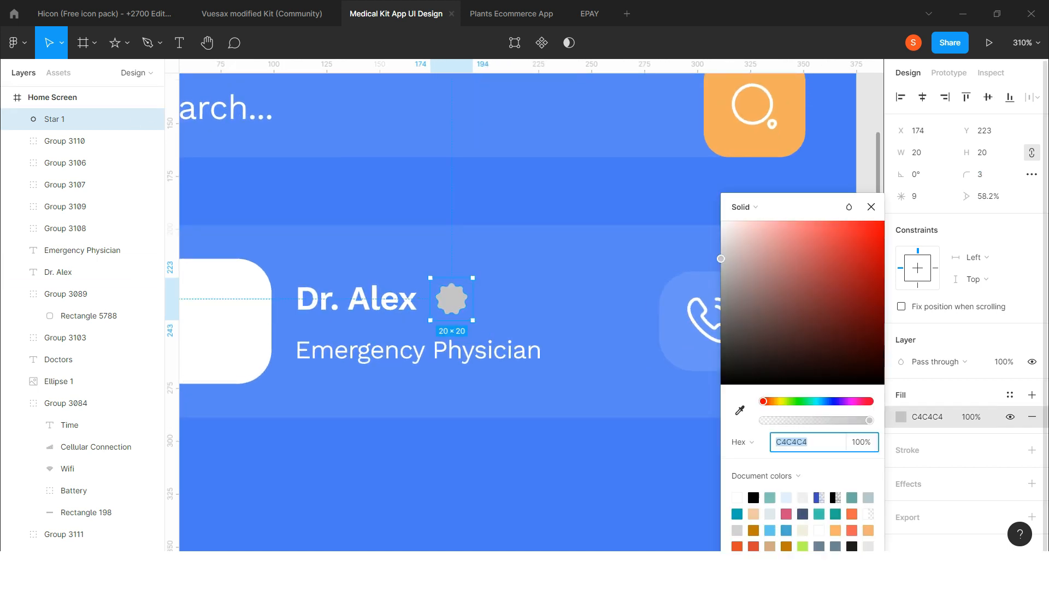
{"action": "type", "text": "ffffff"}
{"action": "key", "text": "Return"}
{"action": "scroll", "coordinate": [551, 300], "scroll_direction": "down", "scroll_amount": 4}
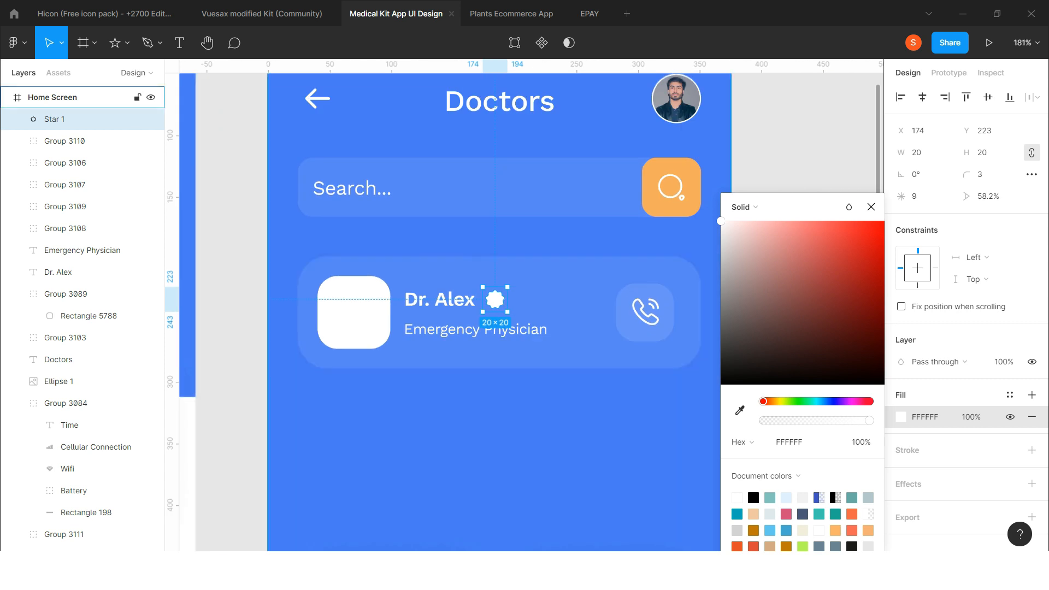
{"action": "left_click", "coordinate": [525, 386]}
- Copy the white checkmark from the Icons + Images section and paste it beside the star on the doctor card
{"action": "scroll", "coordinate": [507, 340], "scroll_direction": "down", "scroll_amount": 3}
{"action": "scroll", "coordinate": [524, 306], "scroll_direction": "left", "scroll_amount": 10}
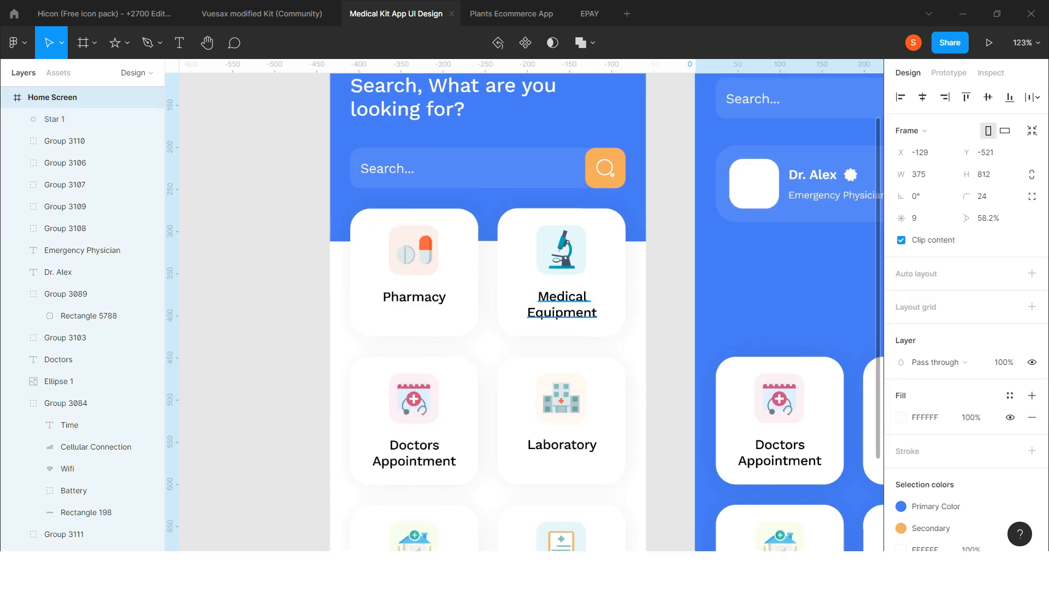
{"action": "scroll", "coordinate": [524, 306], "scroll_direction": "down", "scroll_amount": 3}
{"action": "scroll", "coordinate": [345, 394], "scroll_direction": "up", "scroll_amount": 4}
{"action": "left_click", "coordinate": [317, 396]}
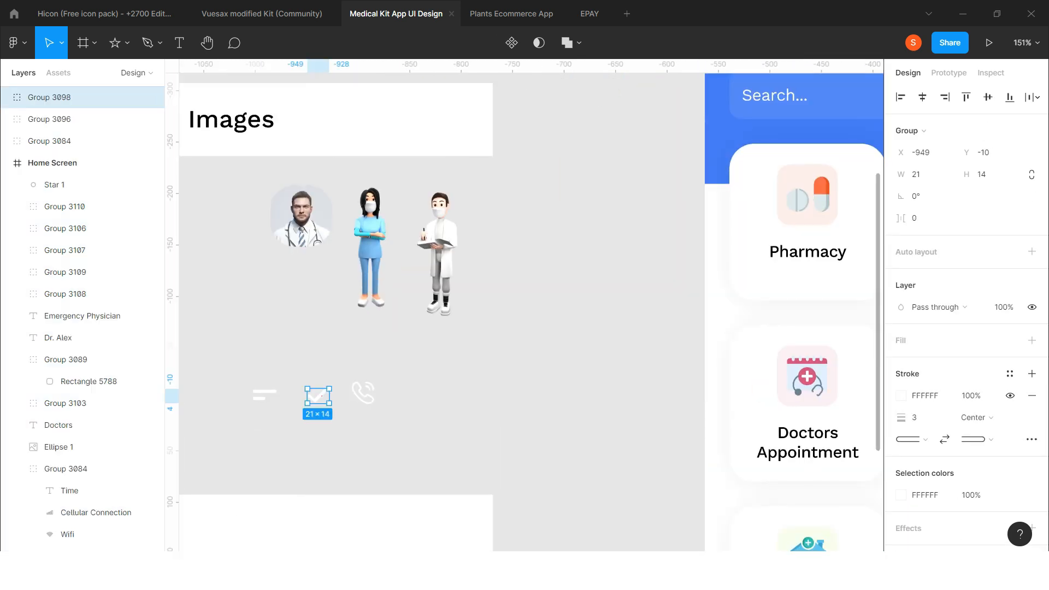
{"action": "scroll", "coordinate": [523, 306], "scroll_direction": "right", "scroll_amount": 15}
{"action": "scroll", "coordinate": [524, 306], "scroll_direction": "up", "scroll_amount": 3}
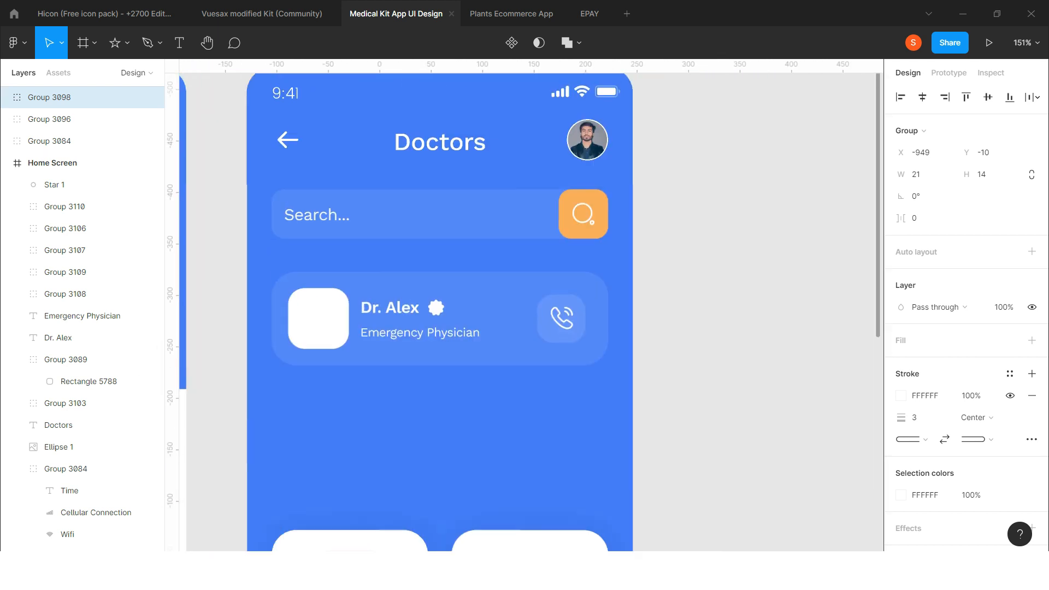
{"action": "scroll", "coordinate": [523, 306], "scroll_direction": "up", "scroll_amount": 2}
{"action": "left_click", "coordinate": [82, 185]}
{"action": "key", "text": "shift+2"}
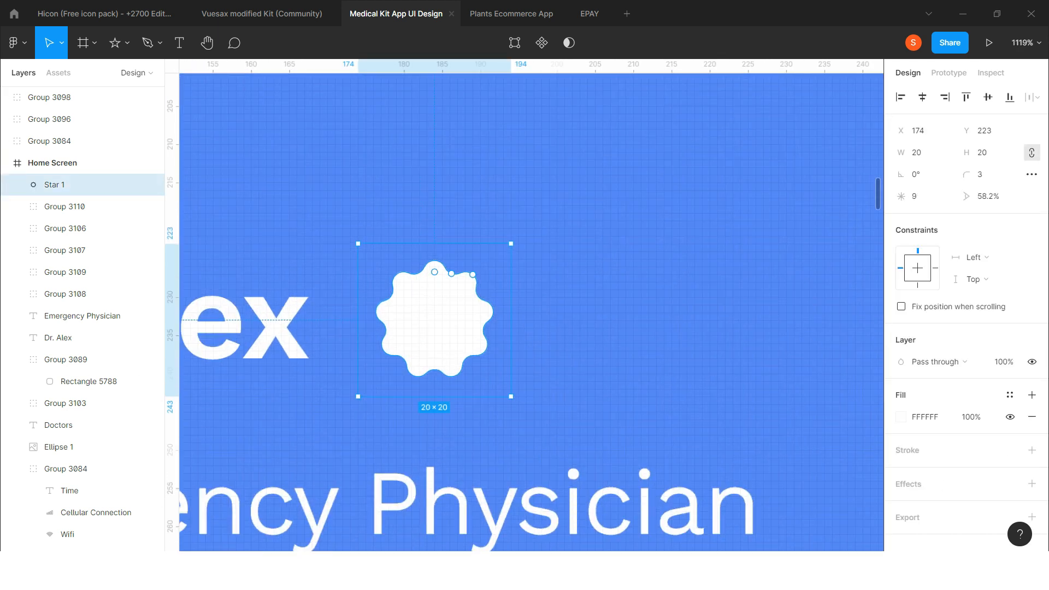
{"action": "key", "text": "ctrl+v"}
- Enlarge the star to 27 × 27 and place it at X 176, Y 217
{"action": "left_click", "coordinate": [429, 325]}
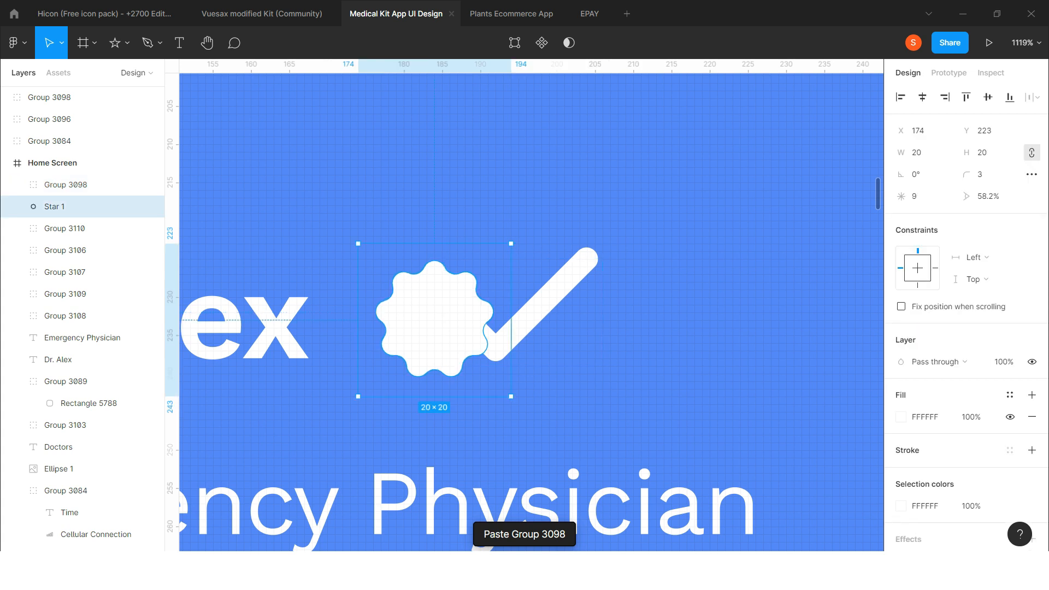
{"action": "left_click_drag", "start_coordinate": [511, 244], "coordinate": [565, 190]}
{"action": "left_click_drag", "start_coordinate": [470, 295], "coordinate": [485, 303]}
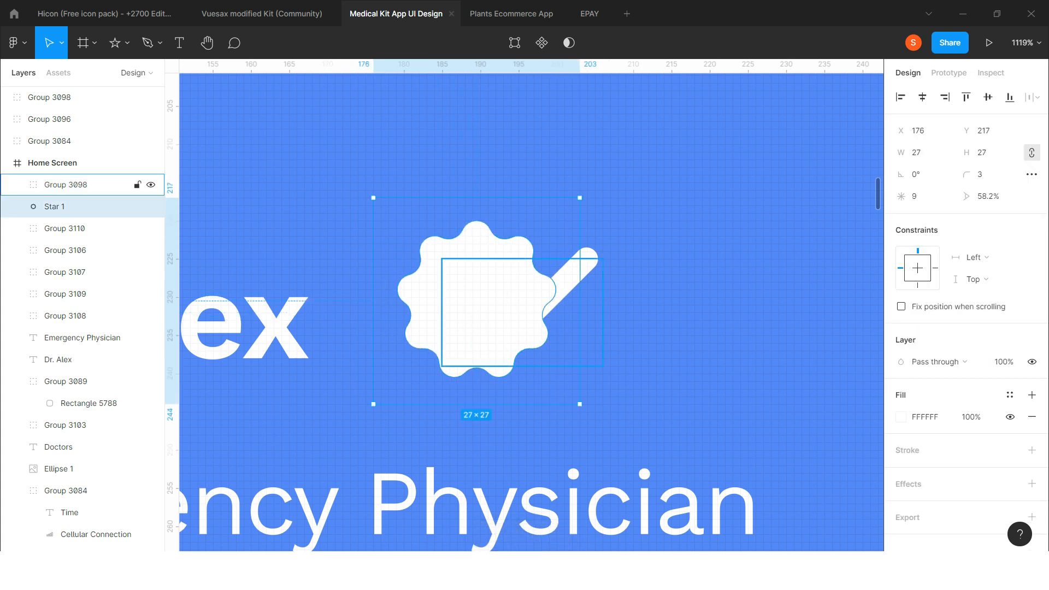
- Apply the Primary Color style to the stroke of the pasted checkmark
{"action": "left_click", "coordinate": [65, 185]}
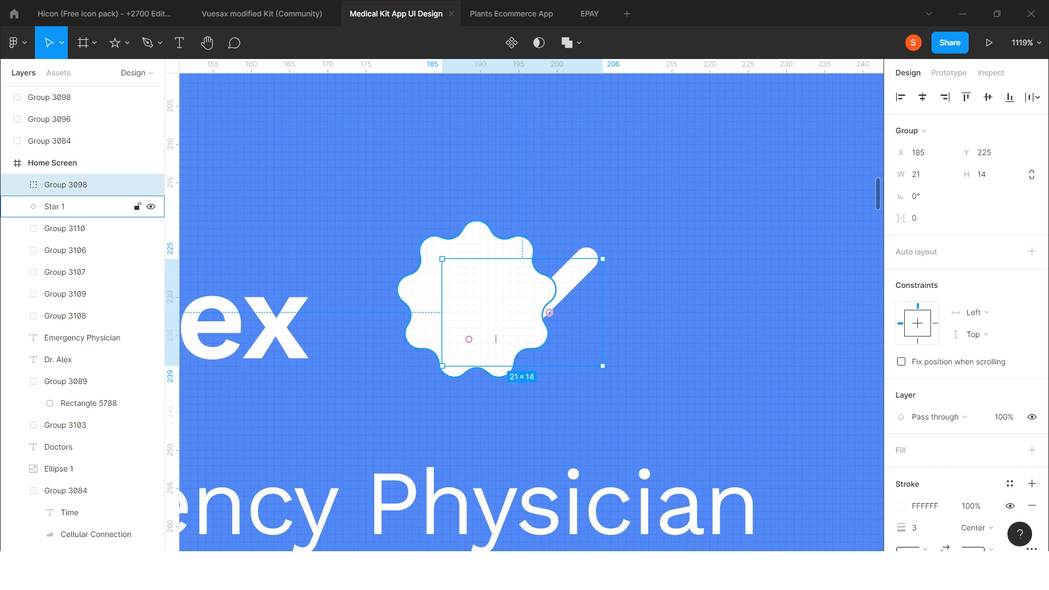
{"action": "scroll", "coordinate": [929, 492], "scroll_direction": "down", "scroll_amount": 3}
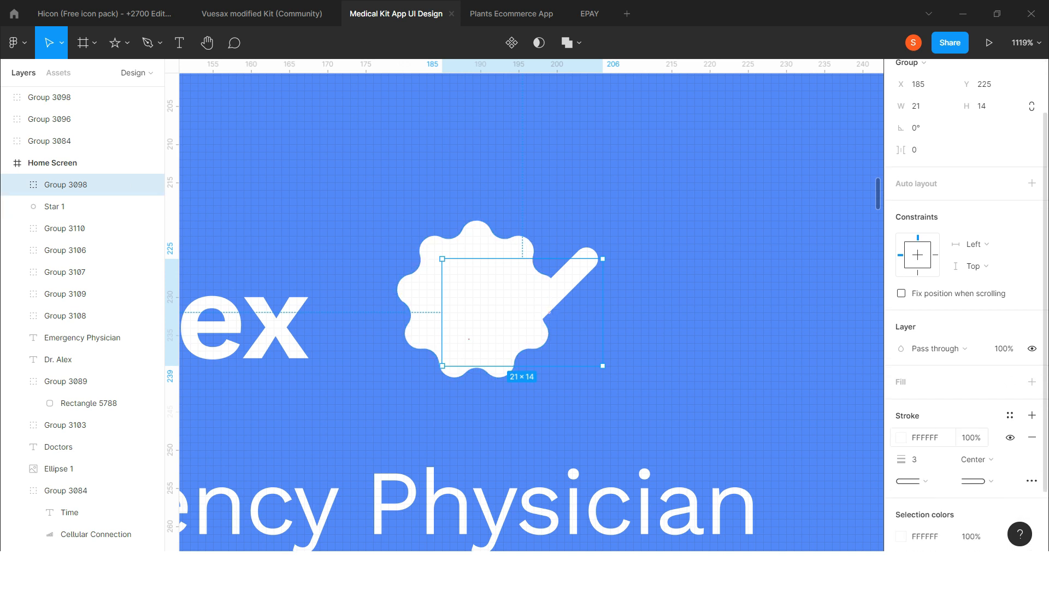
{"action": "left_click", "coordinate": [901, 438]}
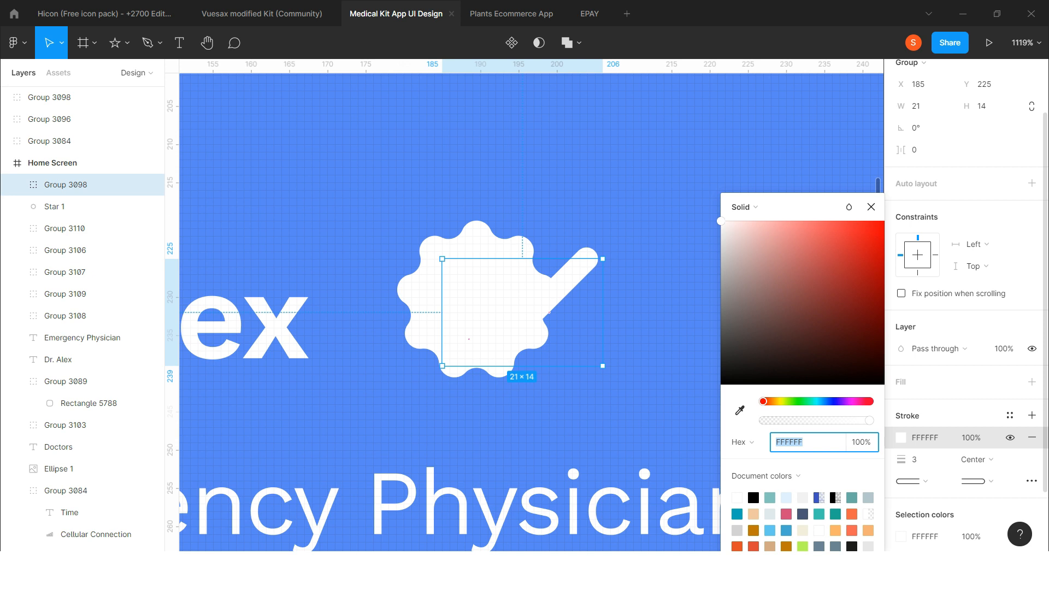
{"action": "left_click", "coordinate": [1010, 415]}
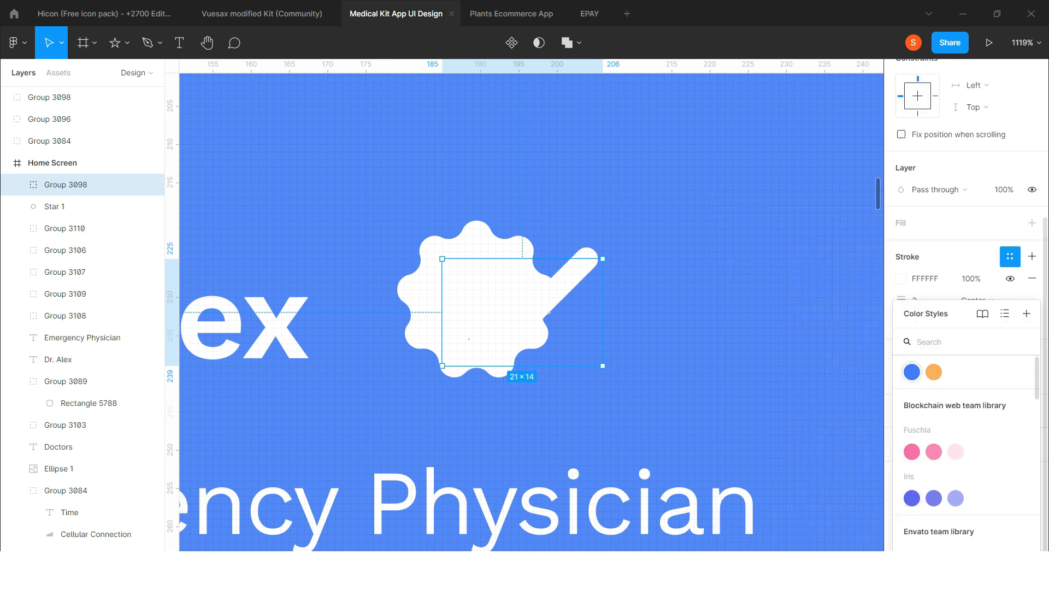
{"action": "left_click", "coordinate": [912, 372]}
- Scale the checkmark down to about 9 × 6 and center it on the star at about X 185, Y 228
{"action": "left_click_drag", "start_coordinate": [523, 320], "coordinate": [493, 312]}
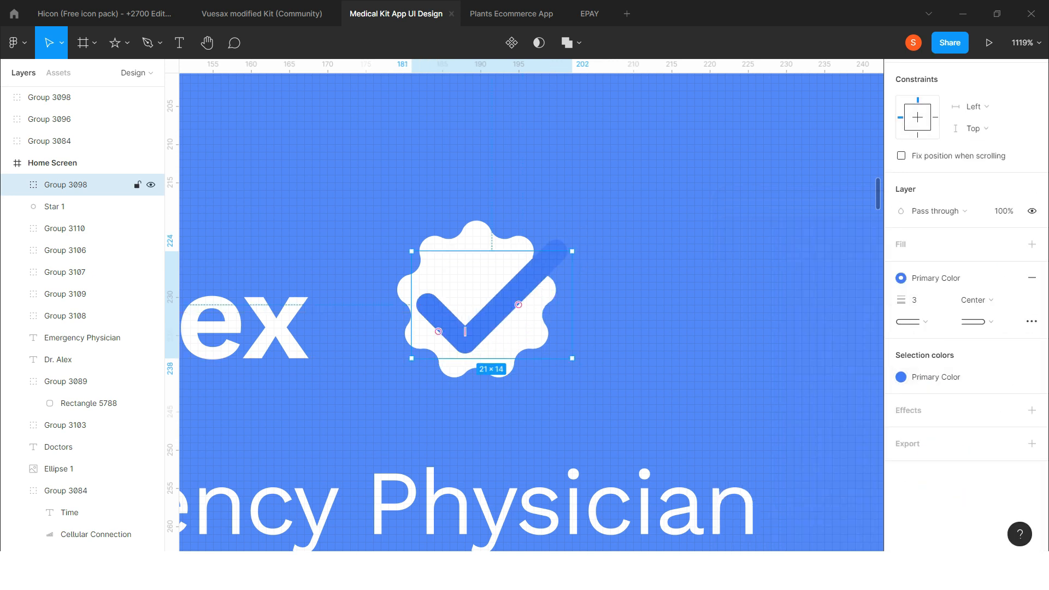
{"action": "left_click_drag", "start_coordinate": [572, 358], "coordinate": [526, 328]}
{"action": "key", "text": "Left"}
{"action": "key", "text": "Left"}
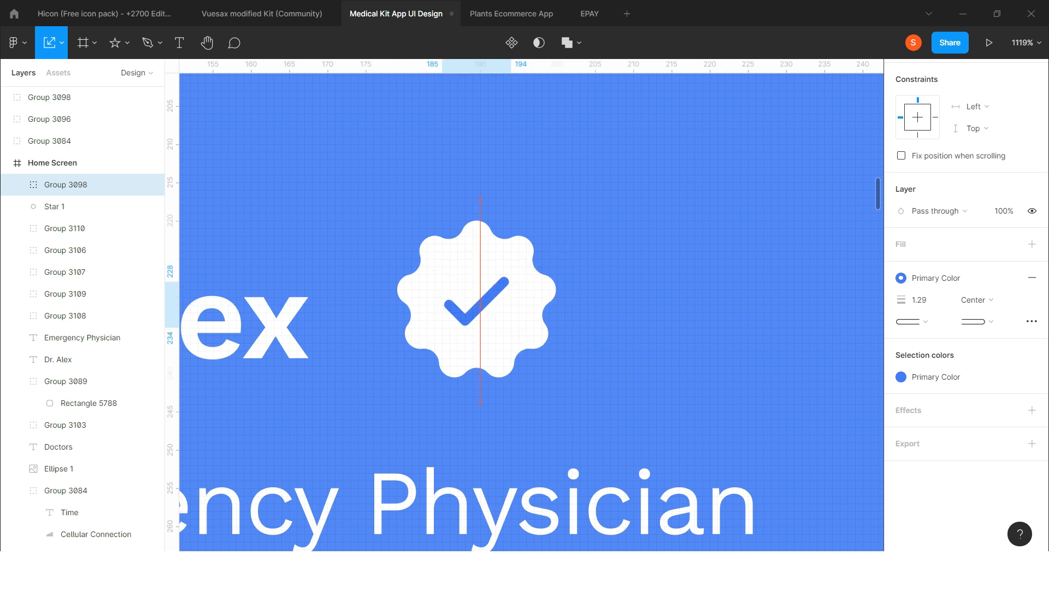
- Group the checkmark with the star to form a verified badge
{"action": "left_click", "coordinate": [65, 207], "text": "shift"}
{"action": "key", "text": "ctrl+g"}
{"action": "scroll", "coordinate": [465, 295], "scroll_direction": "down", "scroll_amount": 3}
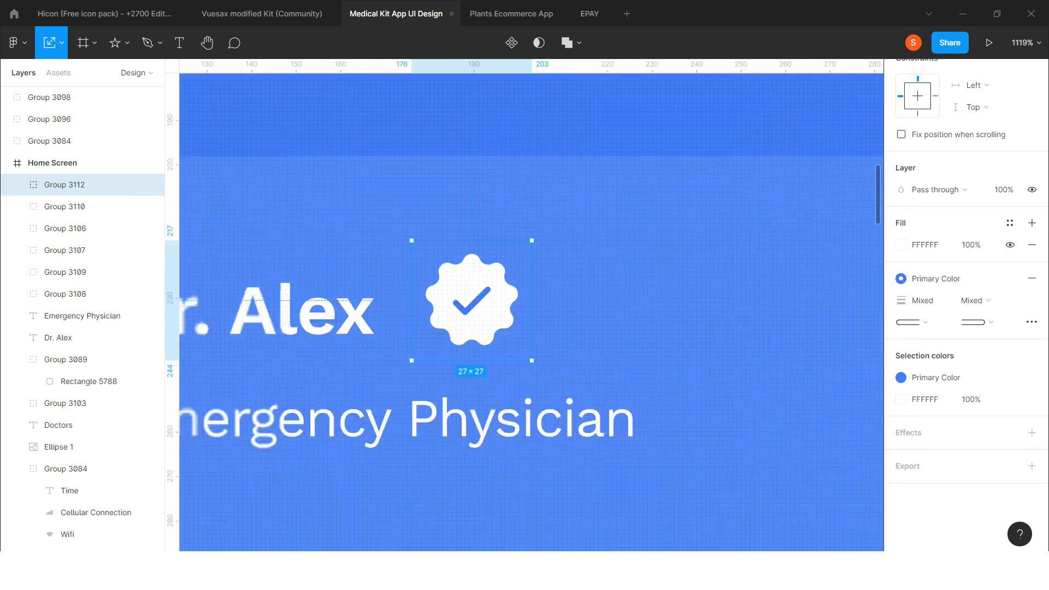
{"action": "scroll", "coordinate": [446, 297], "scroll_direction": "down", "scroll_amount": 3}
- Put the doctor's name and the verified badge in a horizontal auto layout with centered alignment
{"action": "left_click", "coordinate": [509, 314]}
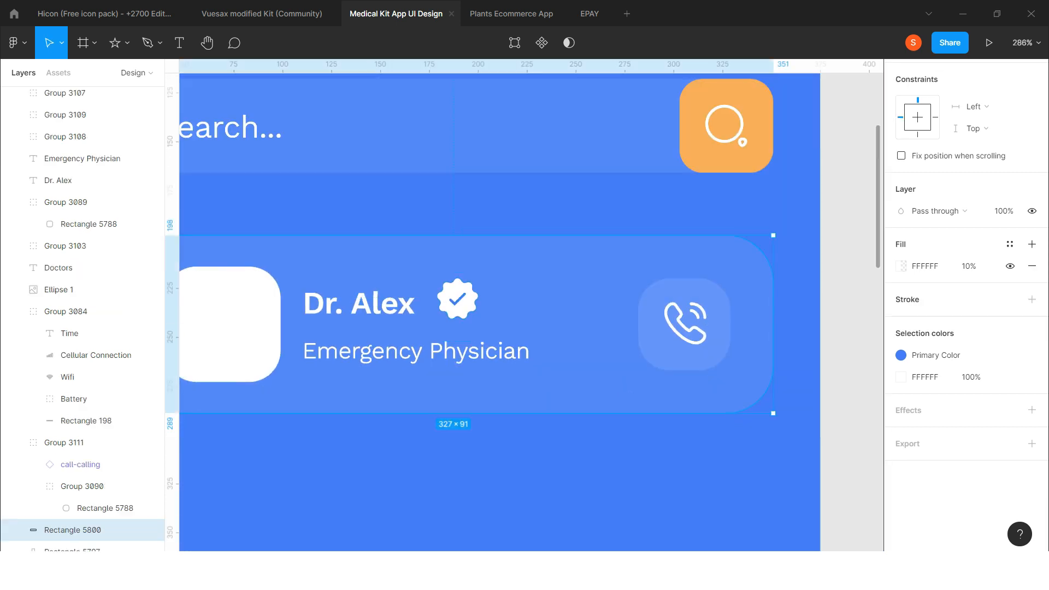
{"action": "left_click", "coordinate": [361, 304]}
{"action": "left_click", "coordinate": [457, 299], "text": "shift"}
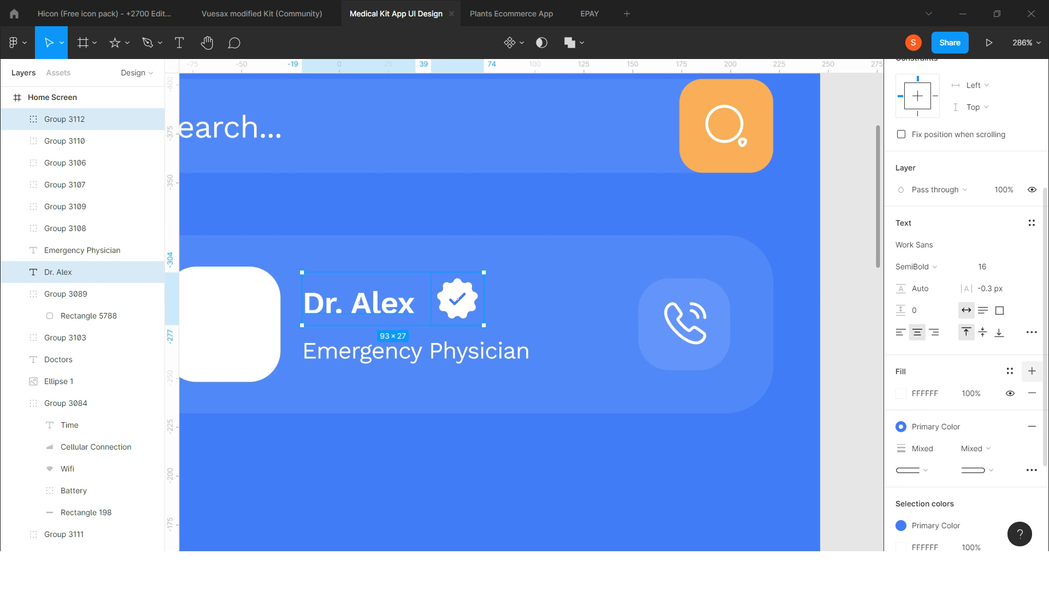
{"action": "scroll", "coordinate": [1033, 371], "scroll_direction": "up", "scroll_amount": 5}
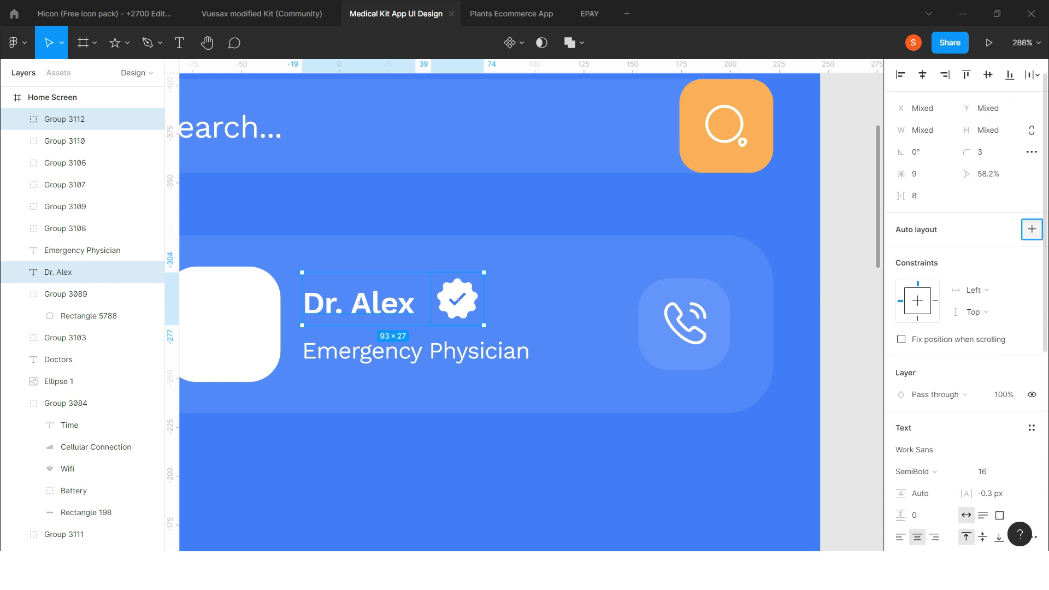
{"action": "left_click", "coordinate": [1032, 229]}
{"action": "left_click", "coordinate": [1032, 273]}
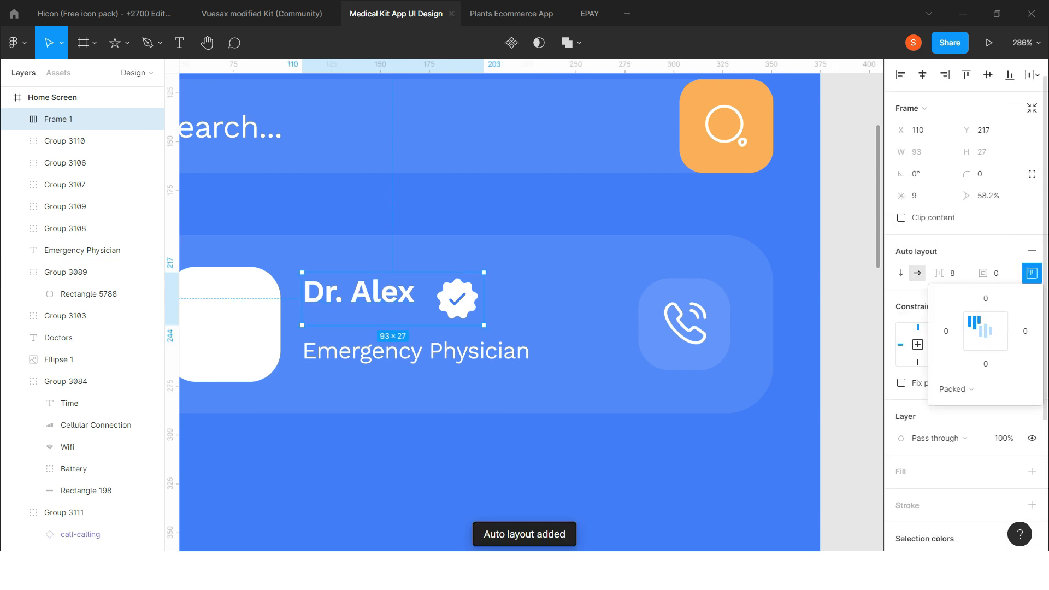
{"action": "left_click", "coordinate": [987, 332]}
{"action": "scroll", "coordinate": [384, 298], "scroll_direction": "down", "scroll_amount": 1}
{"action": "scroll", "coordinate": [355, 350], "scroll_direction": "down", "scroll_amount": 1}
{"action": "left_click", "coordinate": [355, 353]}
{"action": "scroll", "coordinate": [382, 335], "scroll_direction": "right", "scroll_amount": 1}
{"action": "left_click", "coordinate": [634, 328]}
{"action": "scroll", "coordinate": [634, 328], "scroll_direction": "left", "scroll_amount": 1}
{"action": "scroll", "coordinate": [618, 322], "scroll_direction": "down", "scroll_amount": 1}
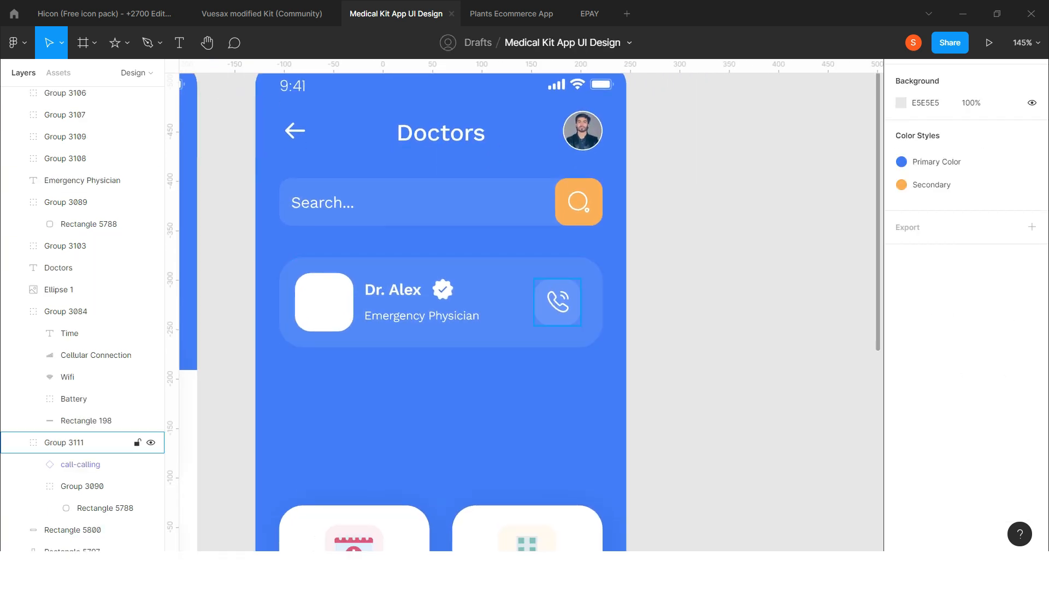
{"action": "left_click", "coordinate": [557, 302]}
{"action": "left_click", "coordinate": [402, 291], "text": "shift"}
{"action": "left_click", "coordinate": [421, 316], "text": "shift"}
{"action": "left_click", "coordinate": [673, 333]}
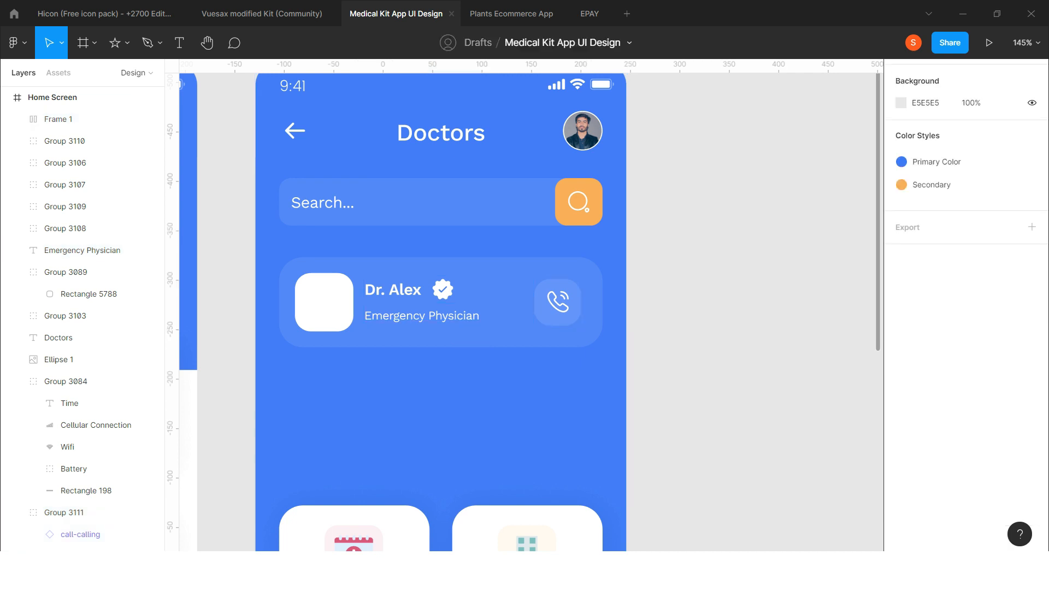
{"action": "scroll", "coordinate": [481, 306], "scroll_direction": "left", "scroll_amount": 1}
{"action": "left_click", "coordinate": [376, 301]}
{"action": "scroll", "coordinate": [481, 306], "scroll_direction": "down", "scroll_amount": 2}
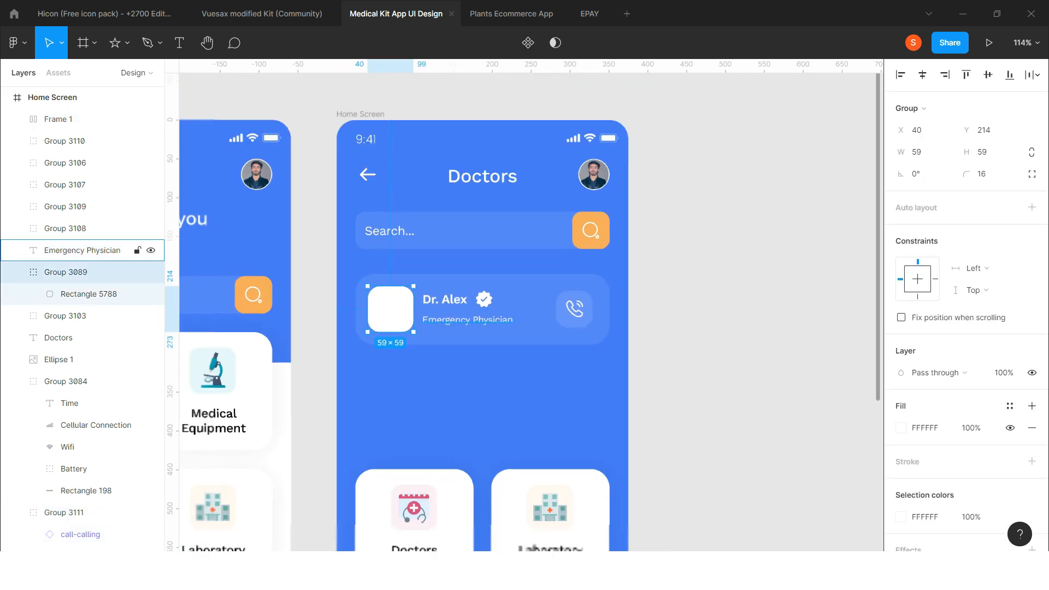
{"action": "key", "text": "Escape"}
- Copy the properties of the bearded doctor's photo and paste them onto the white rounded placeholder in the doctor card
{"action": "scroll", "coordinate": [524, 306], "scroll_direction": "left", "scroll_amount": 10}
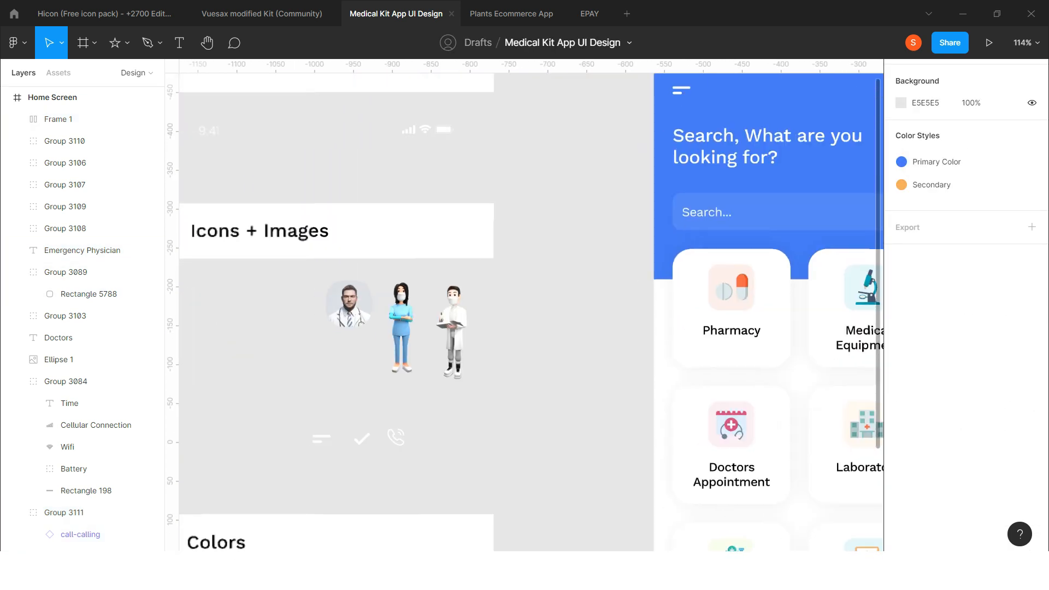
{"action": "scroll", "coordinate": [525, 306], "scroll_direction": "left", "scroll_amount": 1}
{"action": "left_click", "coordinate": [370, 307]}
{"action": "scroll", "coordinate": [370, 304], "scroll_direction": "down", "scroll_amount": 3}
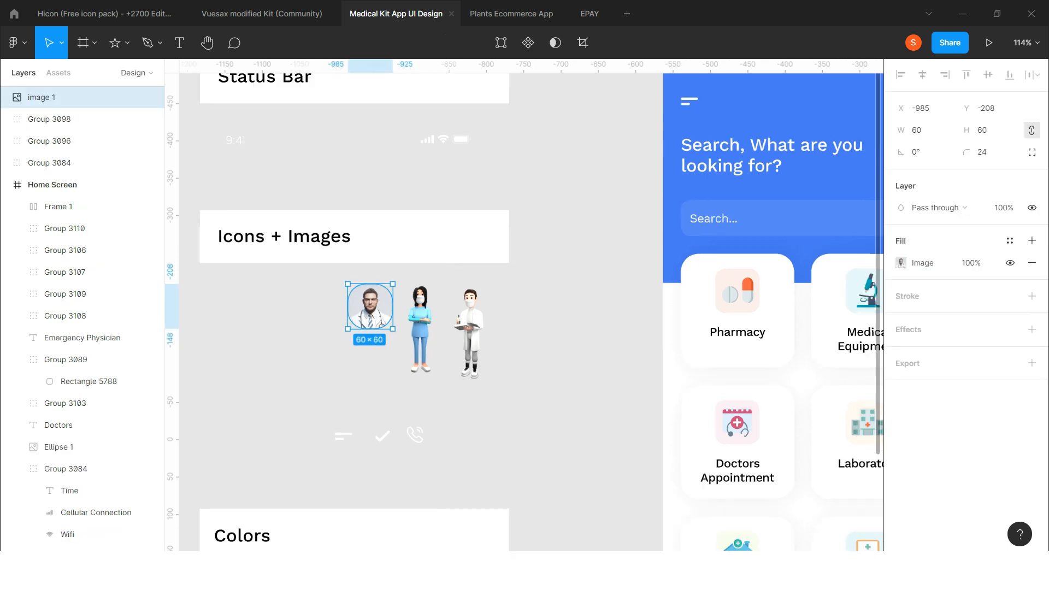
{"action": "scroll", "coordinate": [642, 317], "scroll_direction": "right", "scroll_amount": 6}
{"action": "scroll", "coordinate": [618, 263], "scroll_direction": "up", "scroll_amount": 3}
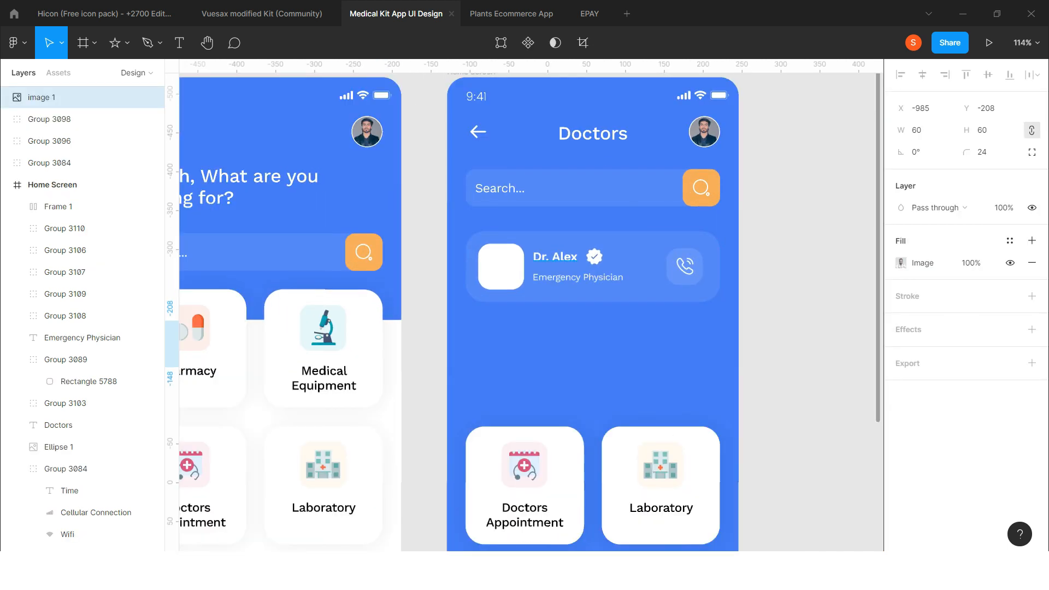
{"action": "left_click", "coordinate": [88, 381]}
{"action": "key", "text": "ctrl+alt+v"}
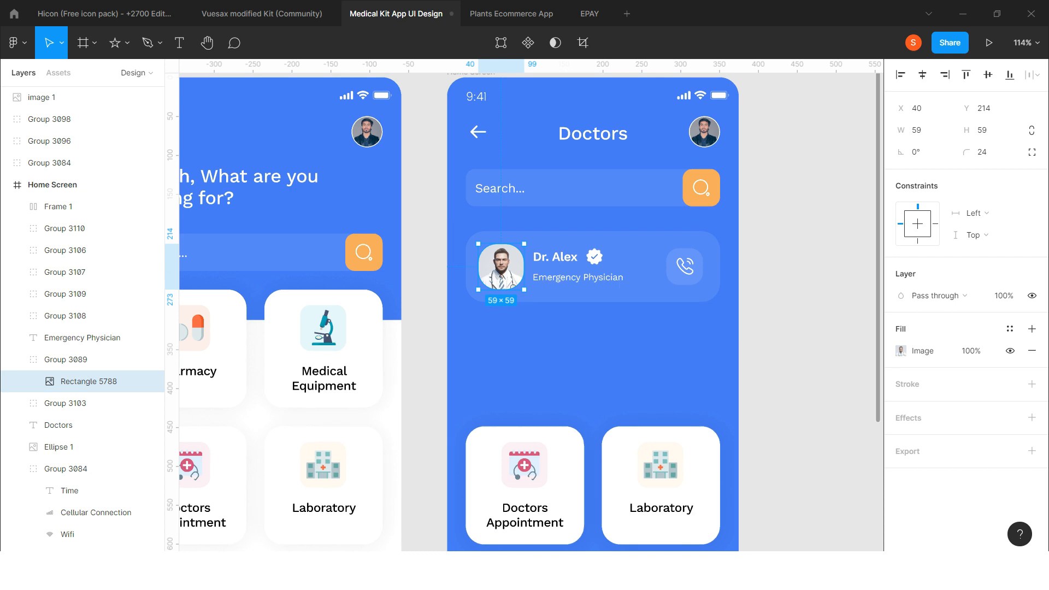
{"action": "left_click", "coordinate": [471, 72]}
{"action": "scroll", "coordinate": [471, 76], "scroll_direction": "right", "scroll_amount": 1}
{"action": "key", "text": "ctrl+z"}
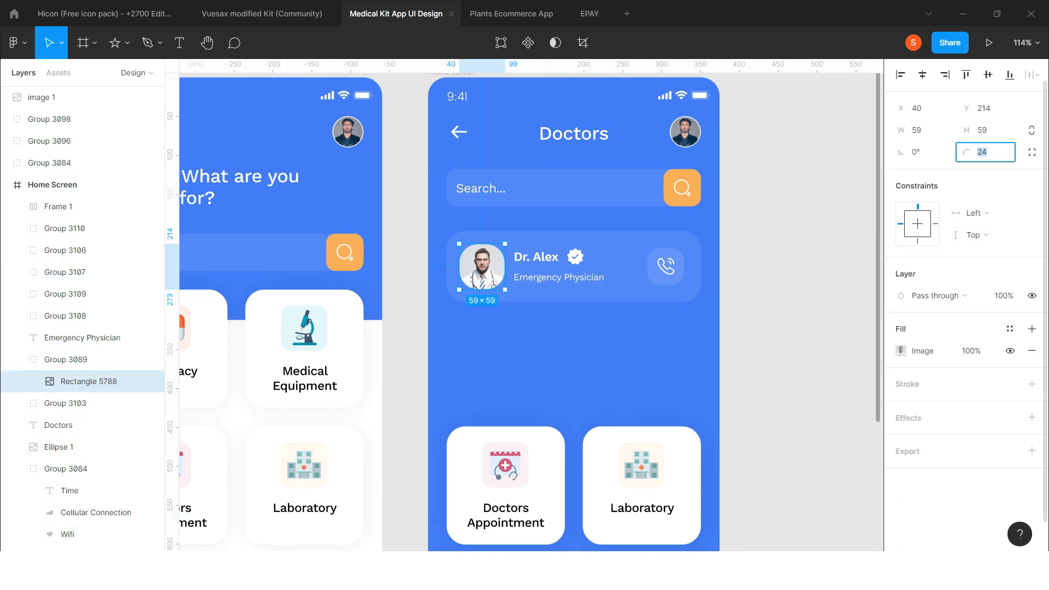
{"action": "key", "text": "Escape"}
{"action": "scroll", "coordinate": [438, 312], "scroll_direction": "right", "scroll_amount": 3}
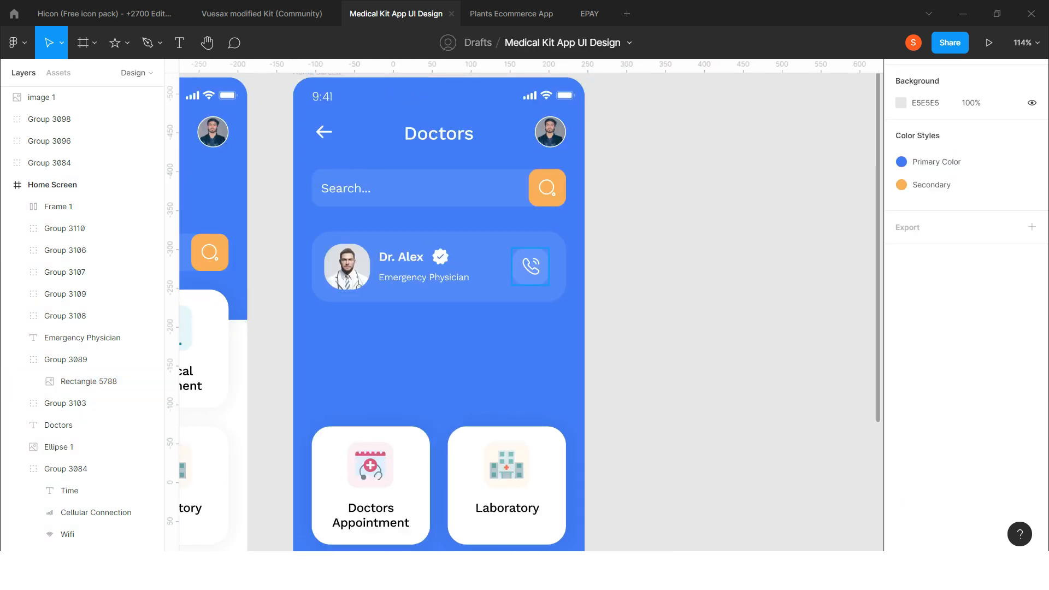
- Group the card background, photo, name row, specialty text and call button into one doctor card
{"action": "left_click", "coordinate": [531, 267]}
{"action": "scroll", "coordinate": [384, 241], "scroll_direction": "up", "scroll_amount": 3}
{"action": "left_click", "coordinate": [410, 263], "text": "shift"}
{"action": "left_click", "coordinate": [439, 292], "text": "shift"}
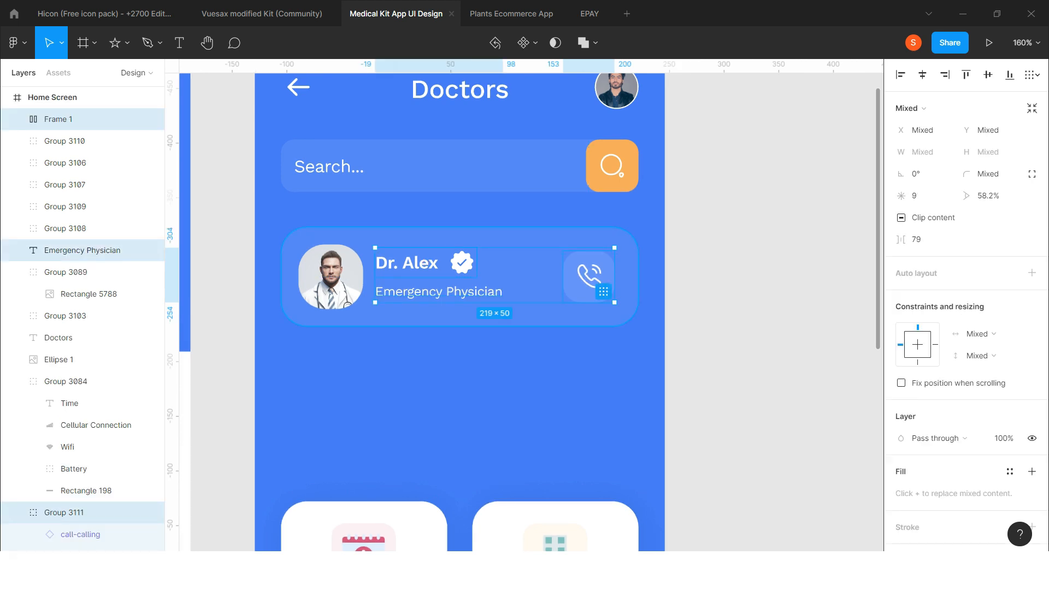
{"action": "left_click", "coordinate": [65, 272], "text": "shift"}
{"action": "right_click", "coordinate": [411, 312]}
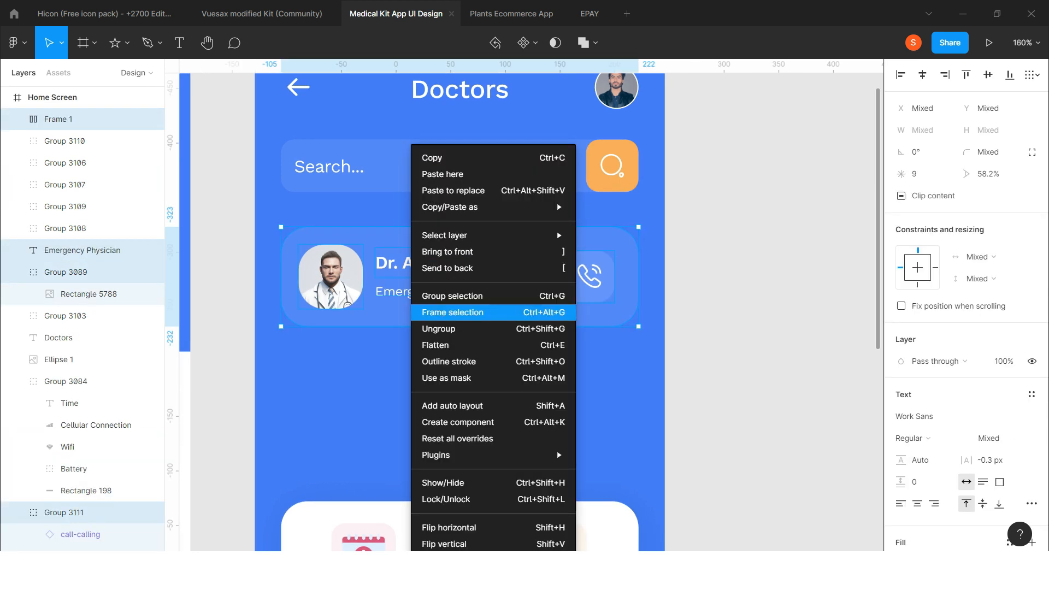
{"action": "left_click", "coordinate": [453, 296]}
{"action": "scroll", "coordinate": [537, 286], "scroll_direction": "down", "scroll_amount": 3}
{"action": "key", "text": "Escape"}
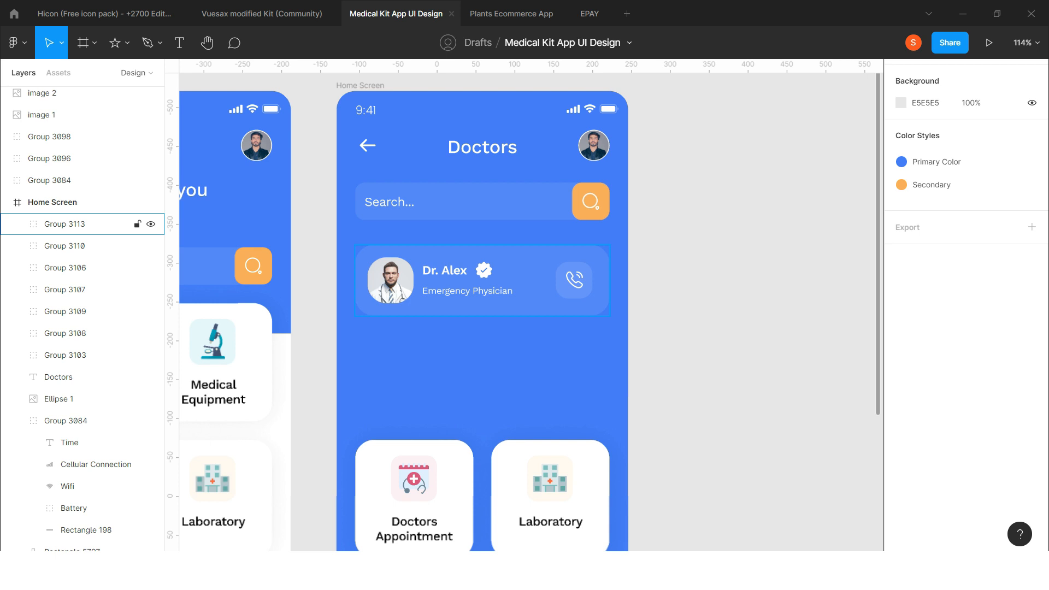
- Duplicate the doctor card directly below the first one at X 24, Y 305
{"action": "left_click", "coordinate": [533, 284]}
{"action": "scroll", "coordinate": [533, 285], "scroll_direction": "down", "scroll_amount": 2}
{"action": "left_click_drag", "start_coordinate": [492, 150], "coordinate": [492, 233]}
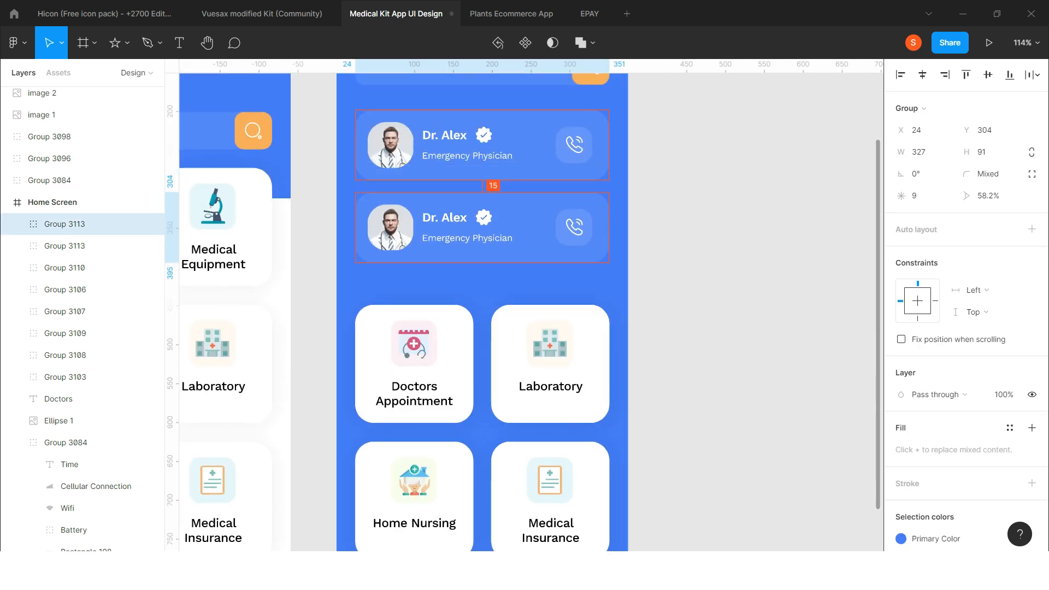
{"action": "key", "text": "Up"}
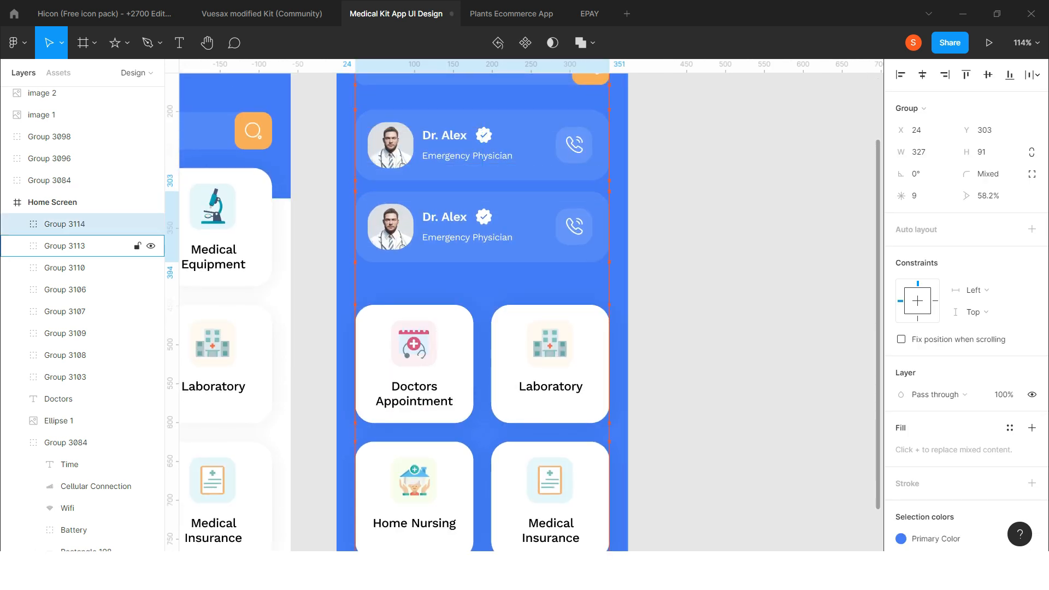
{"action": "key", "text": "Down"}
{"action": "key", "text": "Down"}
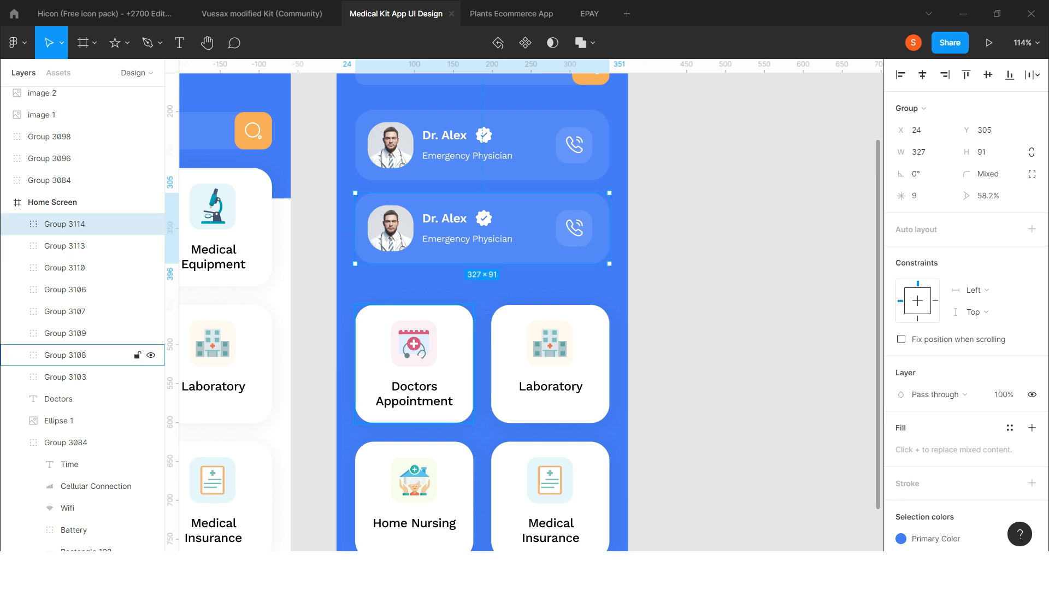
- Delete the four leftover service category cards from the Doctors screen
{"action": "left_click", "coordinate": [82, 355]}
{"action": "left_click", "coordinate": [82, 333], "text": "shift"}
{"action": "left_click", "coordinate": [82, 312], "text": "shift"}
{"action": "left_click", "coordinate": [82, 290], "text": "shift"}
{"action": "key", "text": "Delete"}
{"action": "scroll", "coordinate": [446, 276], "scroll_direction": "down", "scroll_amount": 3}
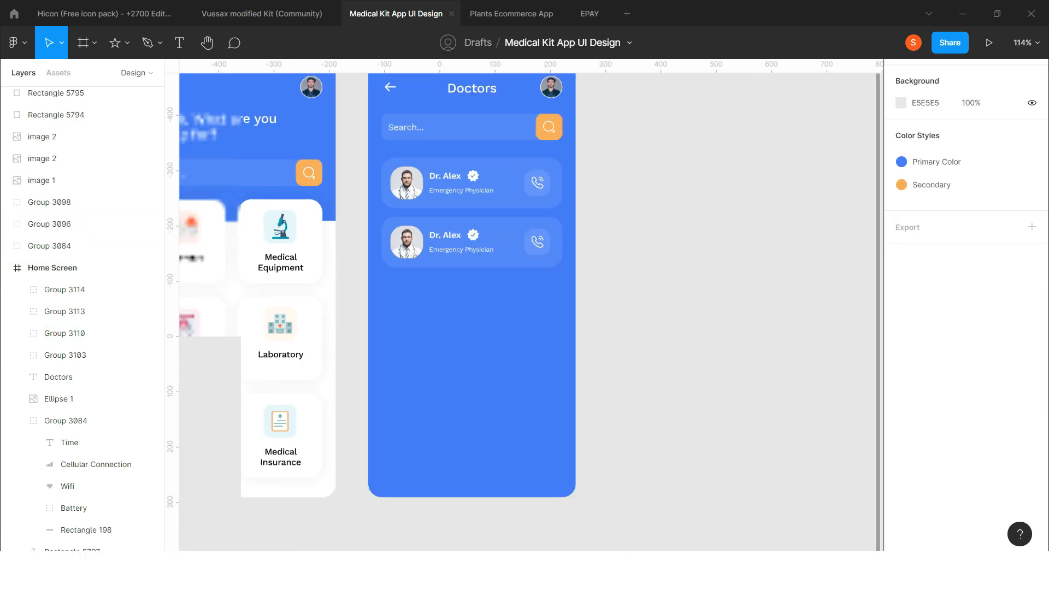
- Replace the second card's text with another doctor's name and the specialty Neurologist
{"action": "scroll", "coordinate": [514, 214], "scroll_direction": "up", "scroll_amount": 2}
{"action": "double_click", "coordinate": [428, 239]}
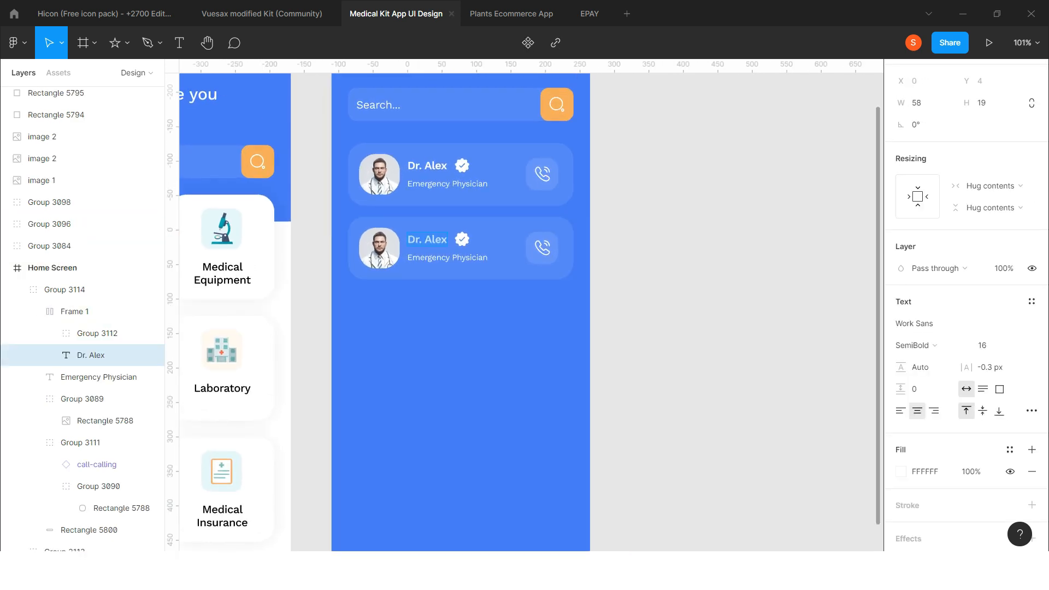
{"action": "type", "text": "Dr."}
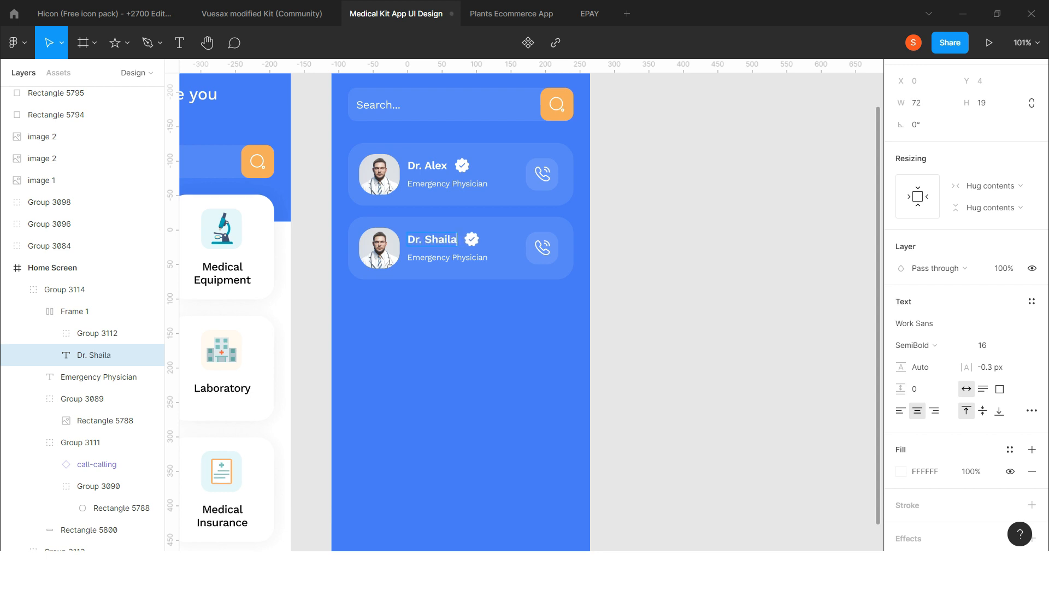
{"action": "double_click", "coordinate": [448, 258]}
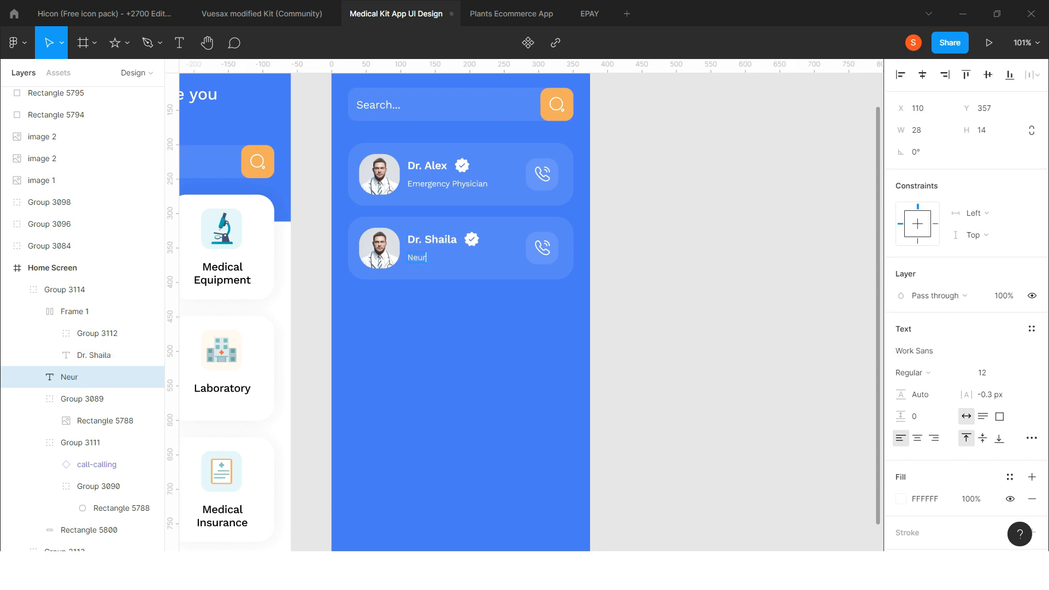
{"action": "key", "text": "Escape"}
{"action": "scroll", "coordinate": [430, 256], "scroll_direction": "up", "scroll_amount": 2}
{"action": "left_click", "coordinate": [371, 247]}
{"action": "scroll", "coordinate": [377, 246], "scroll_direction": "down", "scroll_amount": 2}
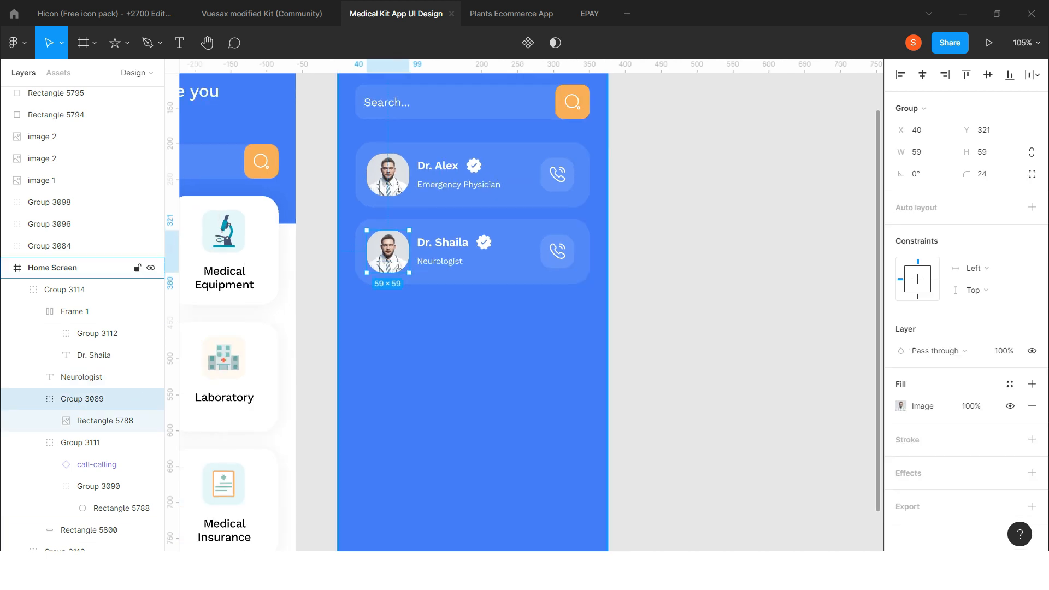
{"action": "scroll", "coordinate": [378, 246], "scroll_direction": "left", "scroll_amount": 10}
{"action": "scroll", "coordinate": [377, 246], "scroll_direction": "down", "scroll_amount": 5}
{"action": "left_click", "coordinate": [375, 284]}
{"action": "scroll", "coordinate": [377, 279], "scroll_direction": "down", "scroll_amount": 2}
{"action": "scroll", "coordinate": [378, 279], "scroll_direction": "right", "scroll_amount": 3}
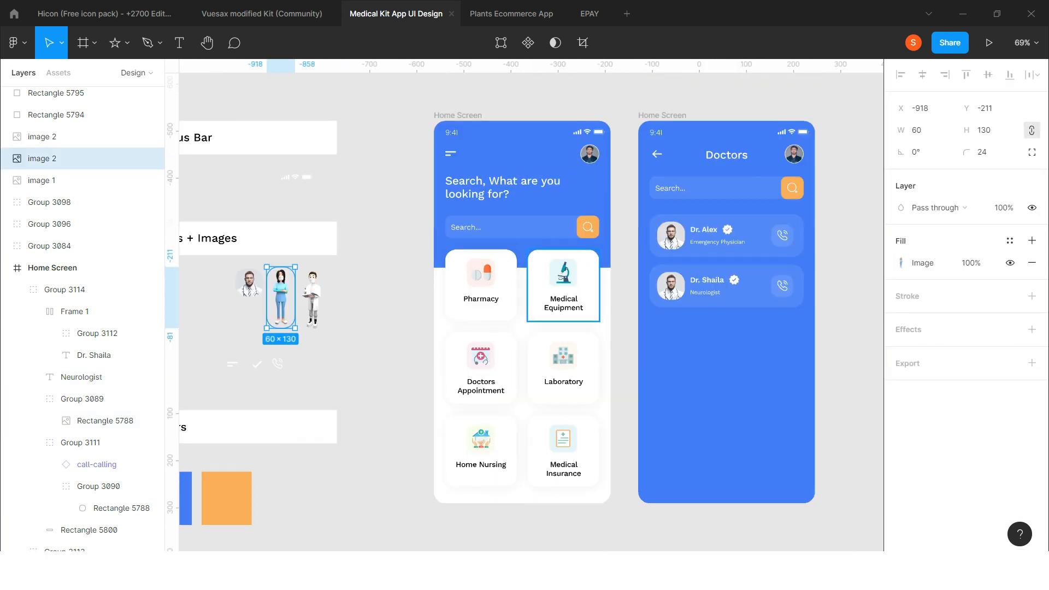
- Replace the image fill of the second card's photo shape with a solid yellow fill, EFD964
{"action": "scroll", "coordinate": [704, 278], "scroll_direction": "up", "scroll_amount": 6}
{"action": "left_click", "coordinate": [613, 307], "text": "ctrl"}
{"action": "scroll", "coordinate": [530, 306], "scroll_direction": "right", "scroll_amount": 2}
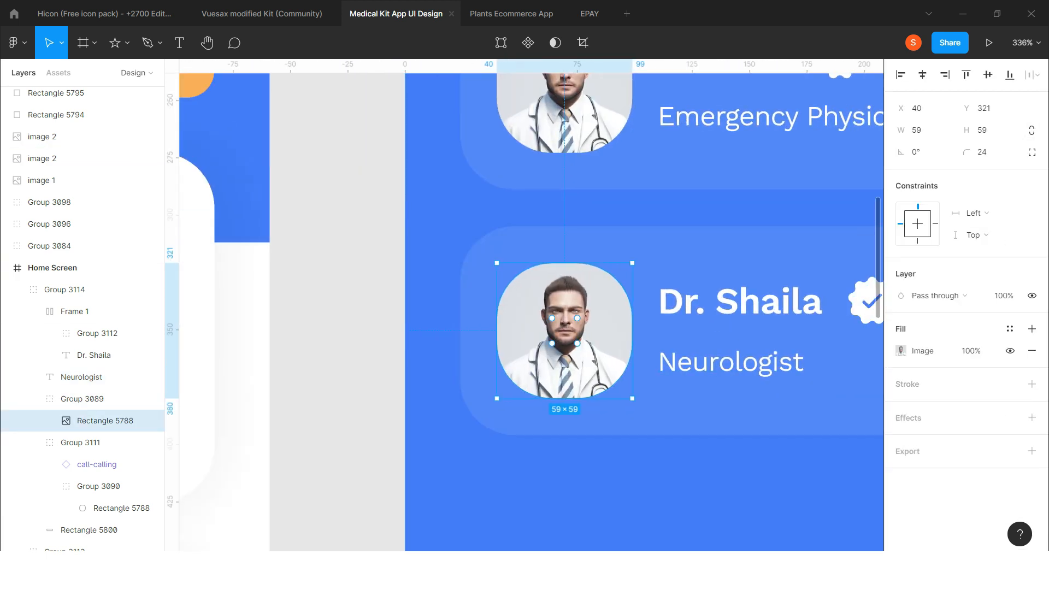
{"action": "left_click", "coordinate": [901, 351]}
{"action": "left_click", "coordinate": [1033, 350]}
{"action": "left_click", "coordinate": [1033, 329]}
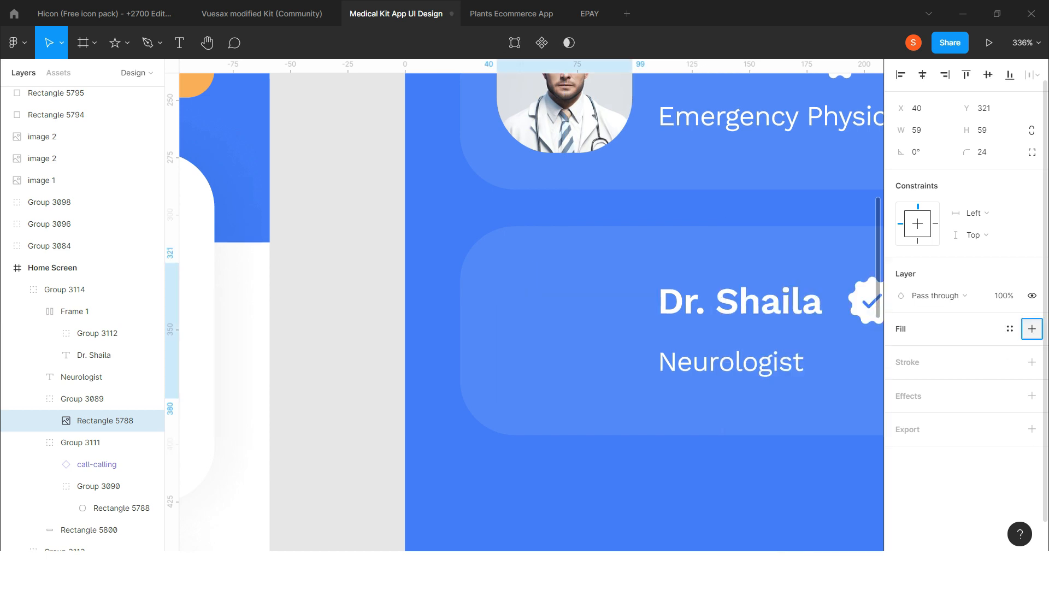
{"action": "left_click", "coordinate": [901, 350]}
{"action": "left_click", "coordinate": [778, 402]}
{"action": "left_click_drag", "start_coordinate": [824, 222], "coordinate": [816, 232]}
{"action": "left_click", "coordinate": [671, 266]}
{"action": "left_click", "coordinate": [82, 399]}
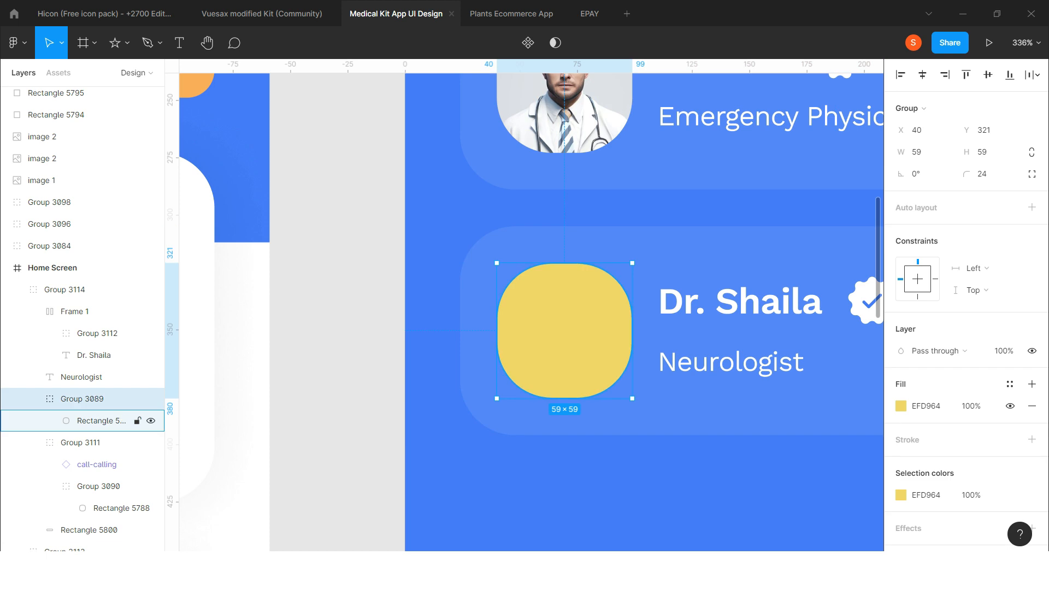
- Duplicate the yellow photo shape group in place on the second card
{"action": "key", "text": "ctrl+c"}
{"action": "key", "text": "ctrl+v"}
{"action": "scroll", "coordinate": [601, 343], "scroll_direction": "down", "scroll_amount": 5}
{"action": "right_click", "coordinate": [594, 339]}
- Copy the female doctor illustration's properties and paste them onto the duplicated photo shape in the second card
{"action": "scroll", "coordinate": [594, 339], "scroll_direction": "left", "scroll_amount": 10}
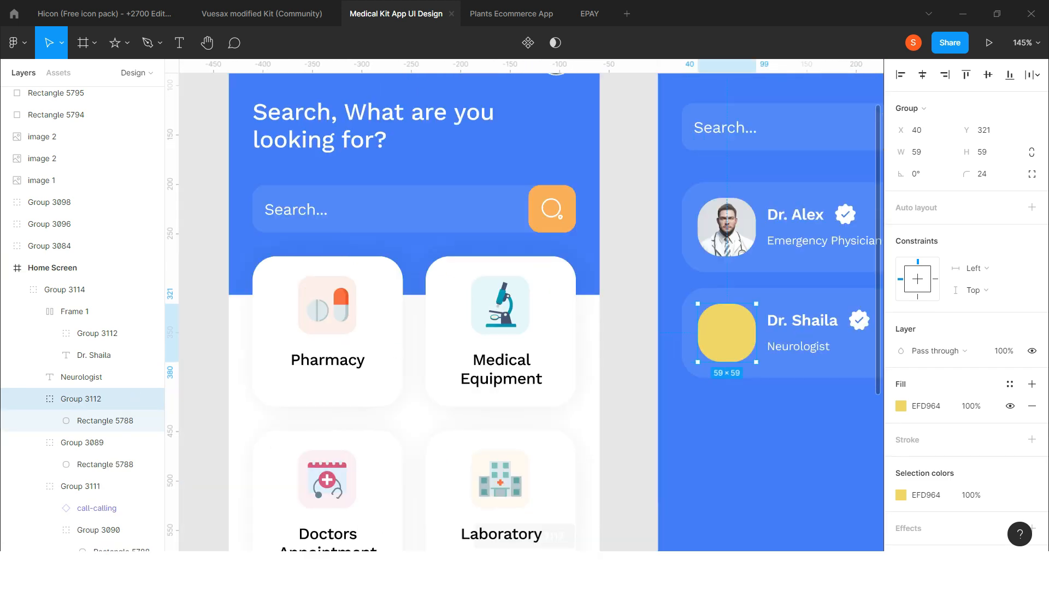
{"action": "scroll", "coordinate": [594, 339], "scroll_direction": "down", "scroll_amount": 3}
{"action": "left_click", "coordinate": [361, 219]}
{"action": "key", "text": "ctrl+alt+c"}
{"action": "scroll", "coordinate": [361, 219], "scroll_direction": "right", "scroll_amount": 13}
{"action": "scroll", "coordinate": [361, 219], "scroll_direction": "up", "scroll_amount": 1}
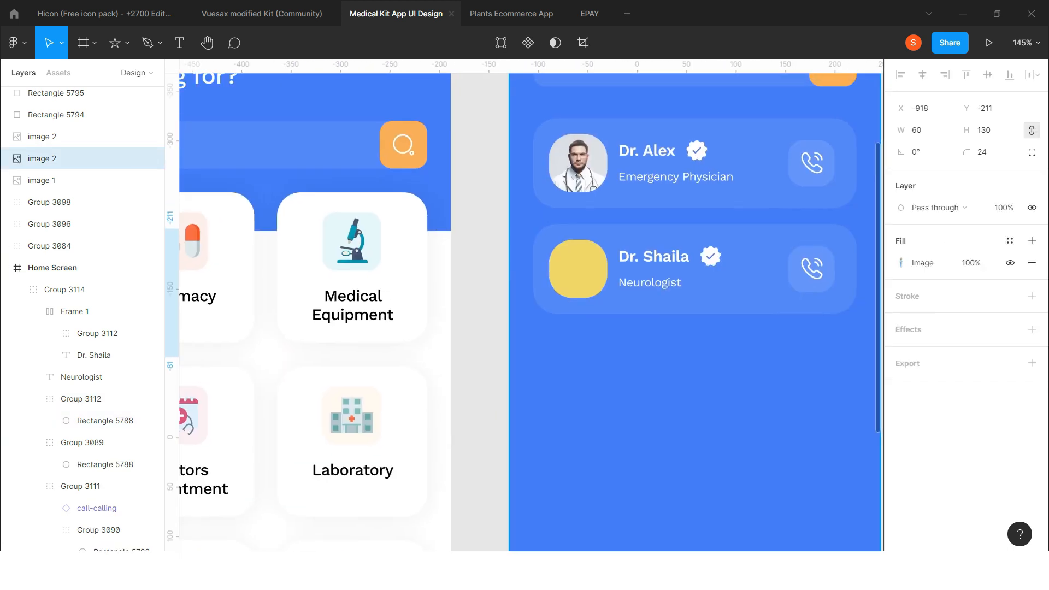
{"action": "left_click", "coordinate": [597, 260], "text": "ctrl"}
{"action": "key", "text": "ctrl+alt+v"}
- Crop and reposition the female doctor illustration so her upper body sits inside the yellow shape
{"action": "scroll", "coordinate": [604, 252], "scroll_direction": "up", "scroll_amount": 3}
{"action": "scroll", "coordinate": [584, 248], "scroll_direction": "up", "scroll_amount": 5}
{"action": "double_click", "coordinate": [583, 249]}
{"action": "left_click_drag", "start_coordinate": [583, 268], "coordinate": [583, 291]}
{"action": "left_click_drag", "start_coordinate": [583, 241], "coordinate": [583, 313]}
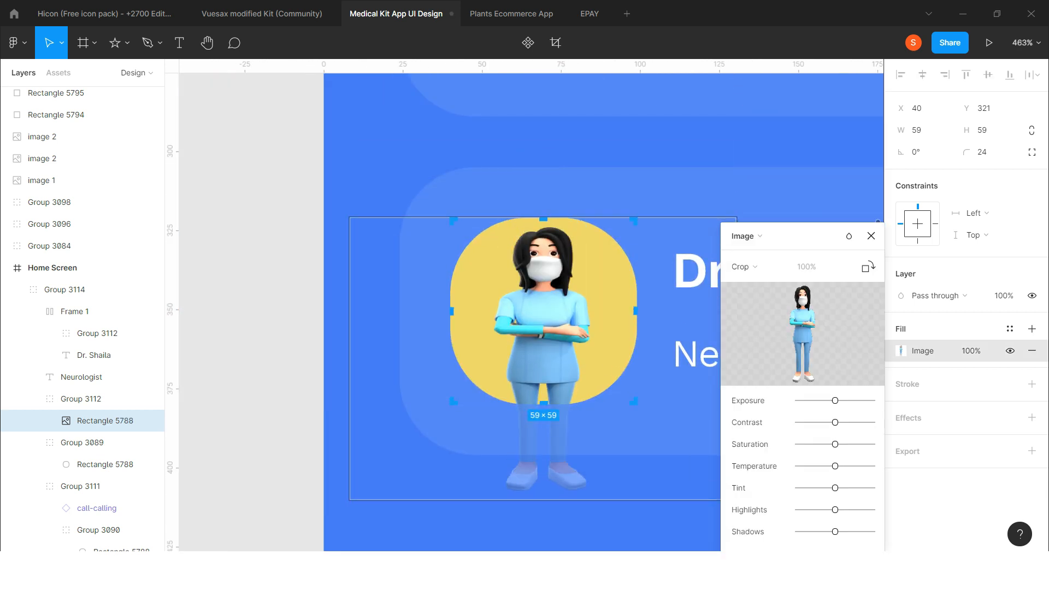
{"action": "left_click_drag", "start_coordinate": [547, 500], "coordinate": [546, 415]}
{"action": "scroll", "coordinate": [525, 328], "scroll_direction": "up", "scroll_amount": 2}
{"action": "left_click_drag", "start_coordinate": [502, 289], "coordinate": [503, 301]}
{"action": "scroll", "coordinate": [503, 301], "scroll_direction": "down", "scroll_amount": 5}
{"action": "left_click", "coordinate": [376, 277]}
{"action": "scroll", "coordinate": [376, 278], "scroll_direction": "down", "scroll_amount": 1}
{"action": "left_click", "coordinate": [376, 279]}
{"action": "scroll", "coordinate": [376, 280], "scroll_direction": "right", "scroll_amount": 2}
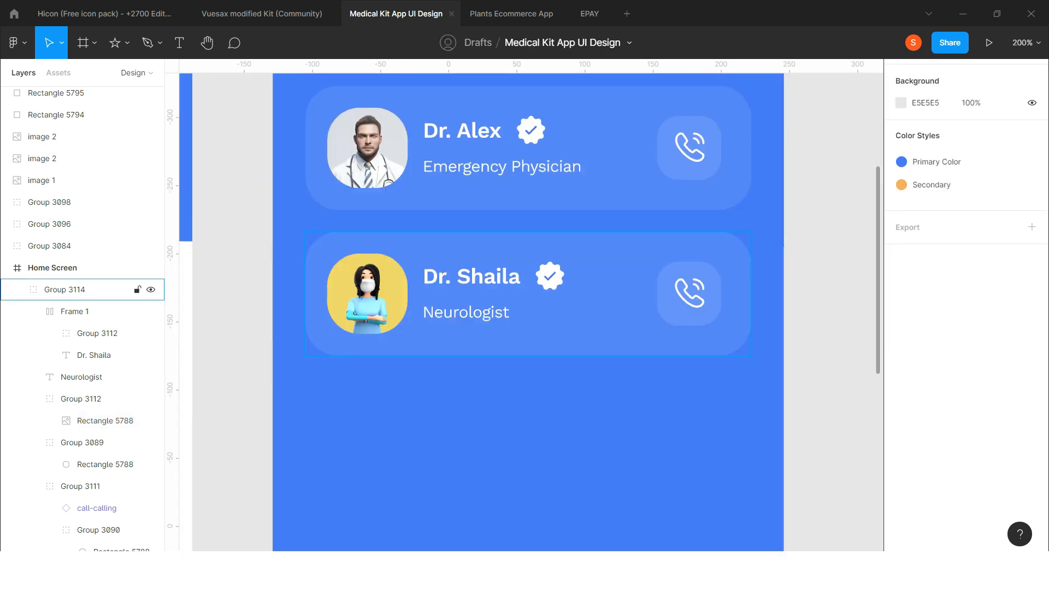
- Duplicate the second doctor card directly below it at X 24, Y 412
{"action": "scroll", "coordinate": [373, 301], "scroll_direction": "down", "scroll_amount": 2}
{"action": "left_click", "coordinate": [373, 301]}
{"action": "left_click_drag", "start_coordinate": [414, 261], "coordinate": [414, 378]}
{"action": "scroll", "coordinate": [415, 378], "scroll_direction": "down", "scroll_amount": 2}
{"action": "scroll", "coordinate": [414, 378], "scroll_direction": "down", "scroll_amount": 1}
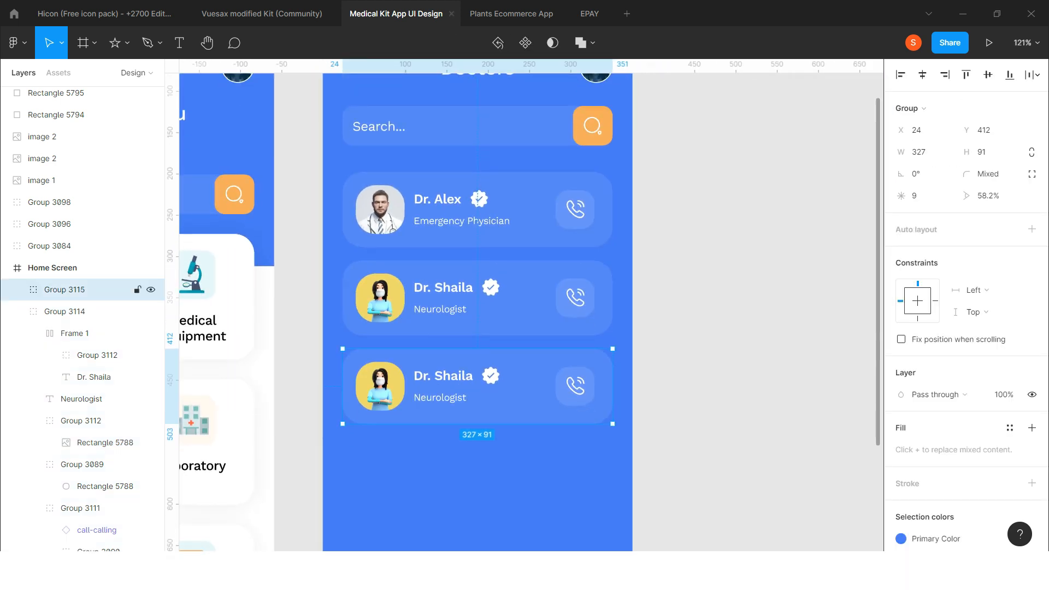
- Replace the third card's text with another doctor's name and the specialty ENT Specialist
{"action": "double_click", "coordinate": [444, 377]}
{"action": "double_click", "coordinate": [444, 377]}
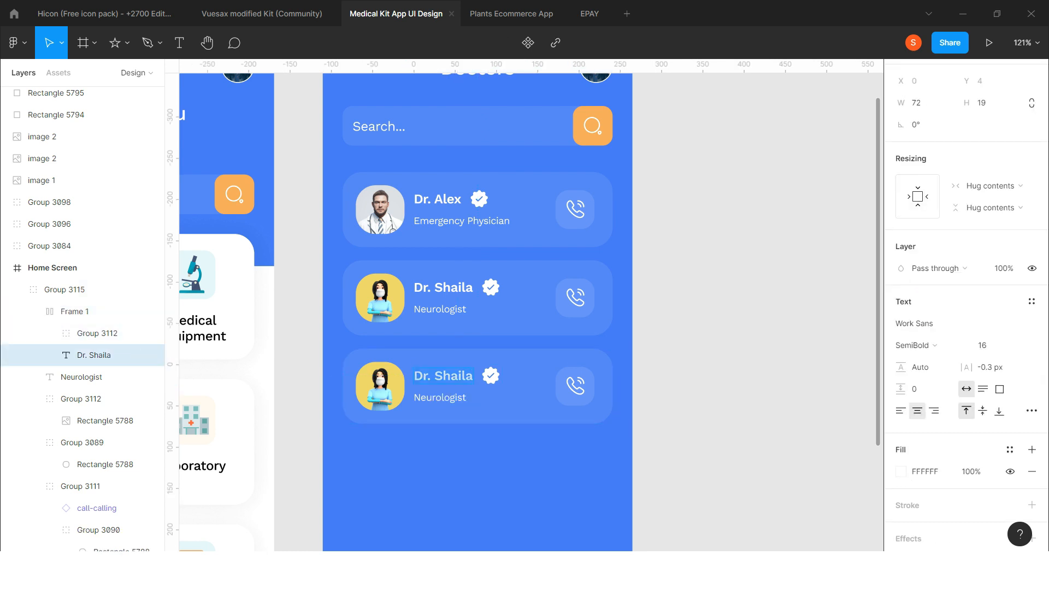
{"action": "type", "text": "mith"}
{"action": "double_click", "coordinate": [441, 398]}
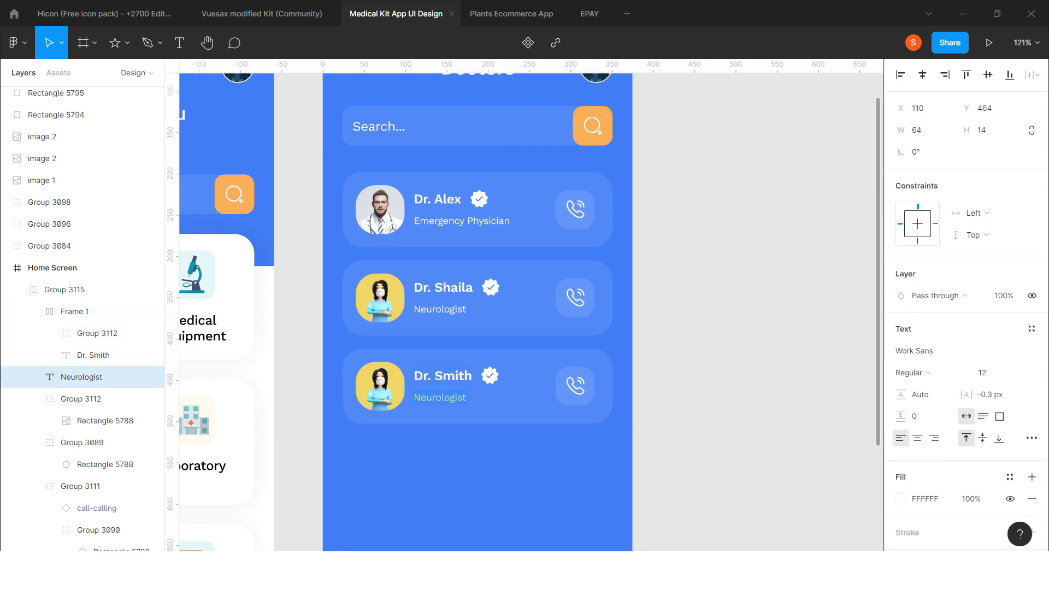
{"action": "type", "text": "ENT Specialis"}
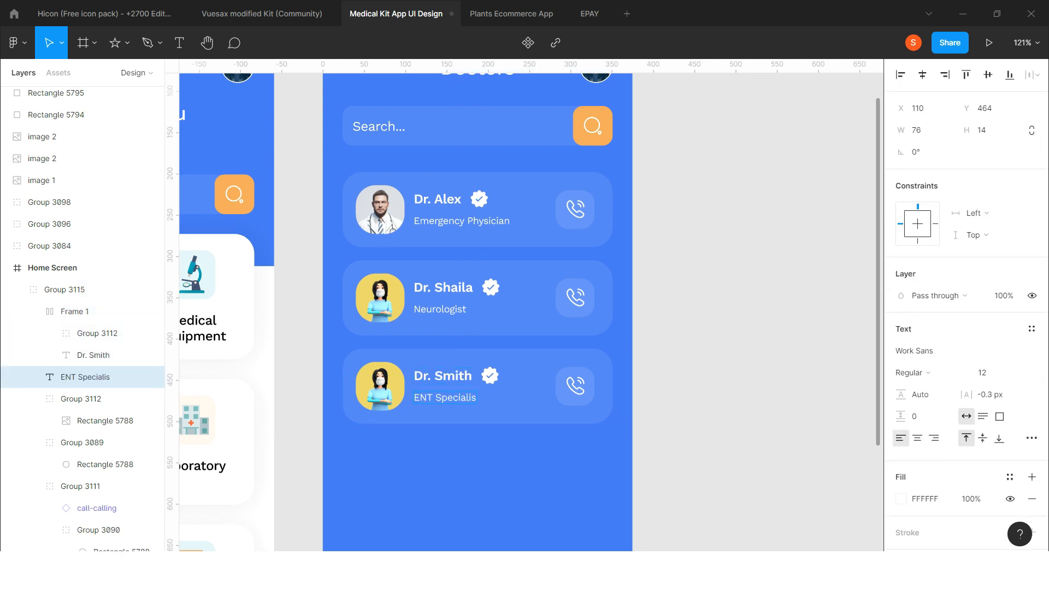
{"action": "type", "text": "t"}
{"action": "key", "text": "Escape"}
- Copy the male doctor illustration's properties and paste them onto the third card's photo shape
{"action": "scroll", "coordinate": [444, 429], "scroll_direction": "down", "scroll_amount": 3}
{"action": "scroll", "coordinate": [444, 428], "scroll_direction": "left", "scroll_amount": 6}
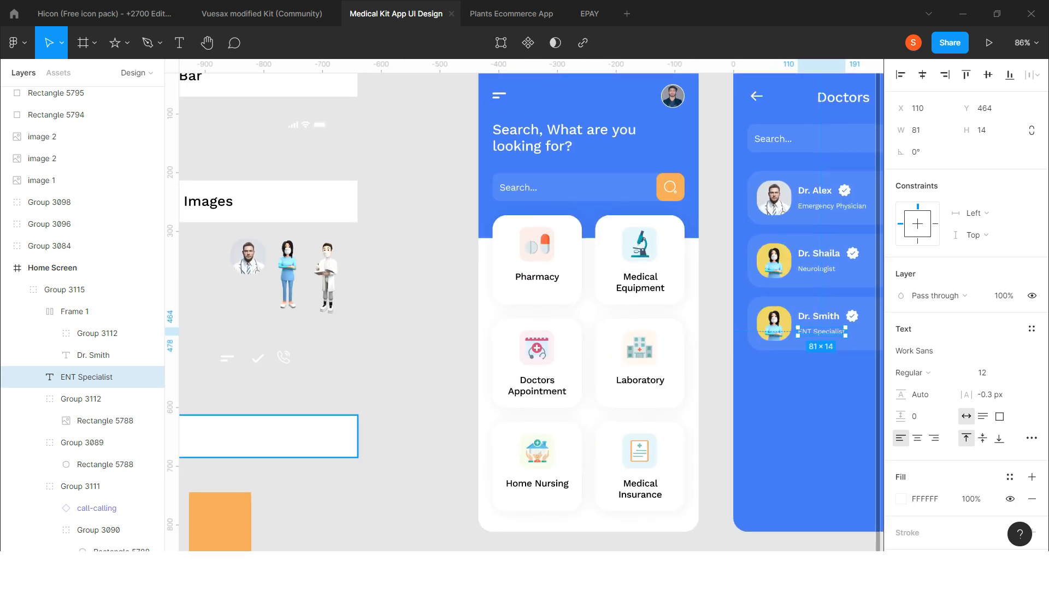
{"action": "scroll", "coordinate": [440, 354], "scroll_direction": "left", "scroll_amount": 4}
{"action": "left_click", "coordinate": [544, 270]}
{"action": "scroll", "coordinate": [543, 270], "scroll_direction": "right", "scroll_amount": 5}
{"action": "scroll", "coordinate": [723, 339], "scroll_direction": "up", "scroll_amount": 3}
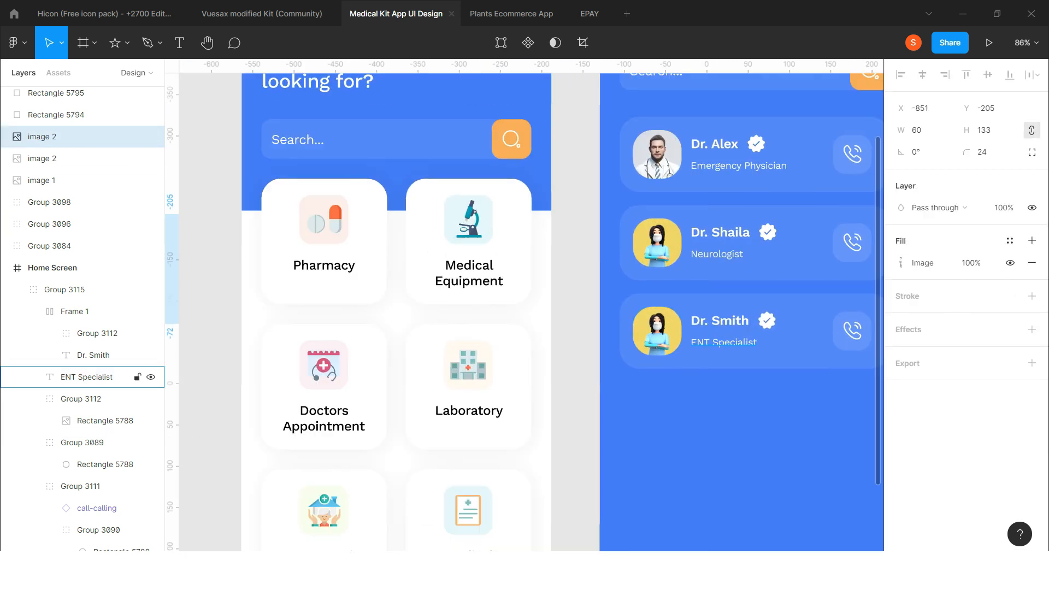
{"action": "left_click", "coordinate": [668, 332], "text": "ctrl"}
{"action": "scroll", "coordinate": [677, 333], "scroll_direction": "up", "scroll_amount": 5}
{"action": "key", "text": "ctrl+alt+v"}
- Crop and reposition the male doctor illustration so his upper body sits inside the third card's photo shape
{"action": "double_click", "coordinate": [623, 330]}
{"action": "left_click_drag", "start_coordinate": [629, 385], "coordinate": [629, 481]}
{"action": "left_click_drag", "start_coordinate": [618, 350], "coordinate": [618, 360]}
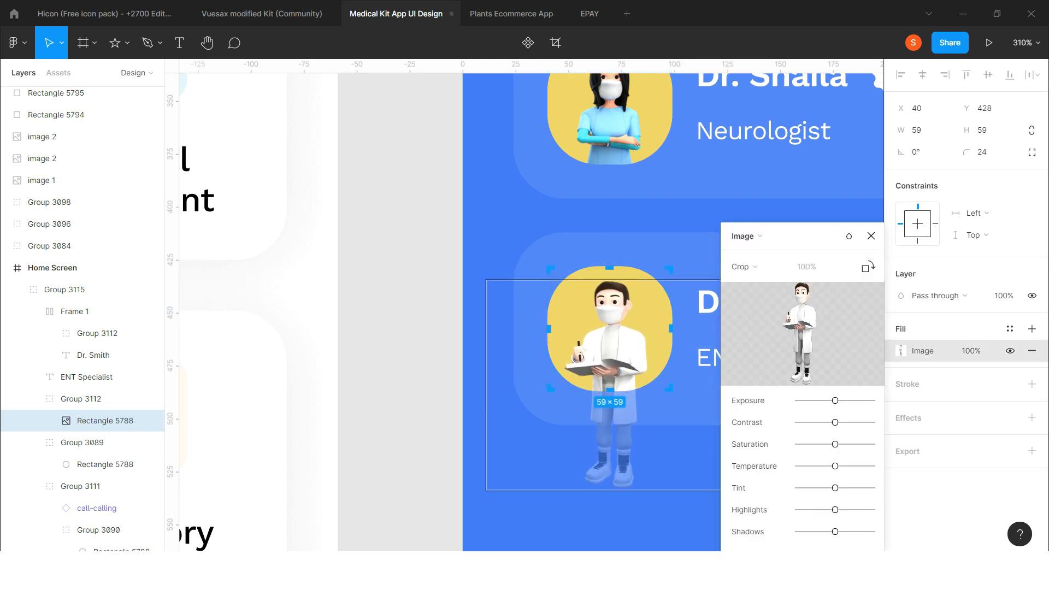
{"action": "left_click", "coordinate": [871, 237]}
- Shift the male doctor illustration down to reach the background shape behind it and fill that shape with green 85FA67
{"action": "scroll", "coordinate": [869, 237], "scroll_direction": "down", "scroll_amount": 3}
{"action": "scroll", "coordinate": [710, 257], "scroll_direction": "right", "scroll_amount": 2}
{"action": "scroll", "coordinate": [517, 283], "scroll_direction": "up", "scroll_amount": 2}
{"action": "left_click_drag", "start_coordinate": [514, 306], "coordinate": [514, 329]}
{"action": "left_click", "coordinate": [503, 264], "text": "ctrl"}
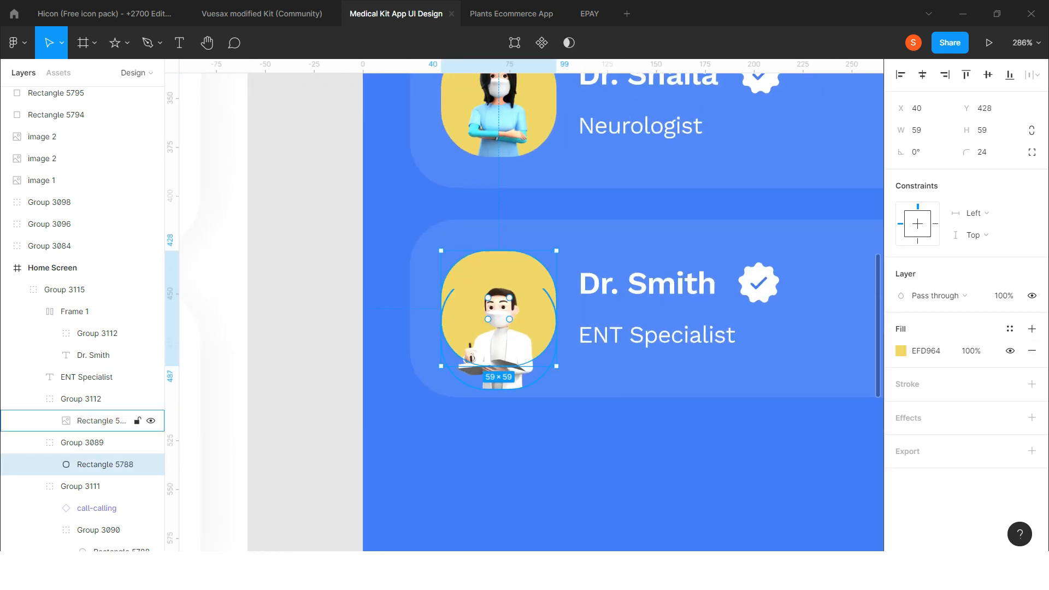
{"action": "left_click", "coordinate": [901, 351]}
{"action": "left_click", "coordinate": [795, 401]}
{"action": "left_click_drag", "start_coordinate": [821, 234], "coordinate": [817, 224]}
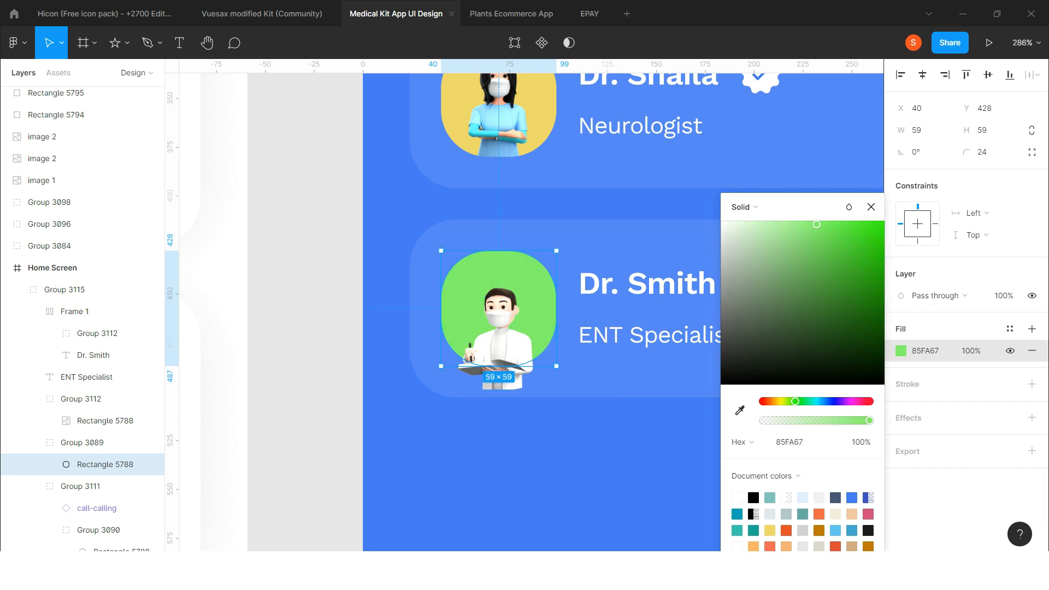
- Move the male doctor illustration back up to line up with the green background shape
{"action": "left_click_drag", "start_coordinate": [495, 329], "coordinate": [495, 306]}
{"action": "scroll", "coordinate": [437, 296], "scroll_direction": "down", "scroll_amount": 3}
{"action": "left_click", "coordinate": [409, 289]}
{"action": "scroll", "coordinate": [437, 281], "scroll_direction": "down", "scroll_amount": 2}
{"action": "scroll", "coordinate": [437, 282], "scroll_direction": "down", "scroll_amount": 1}
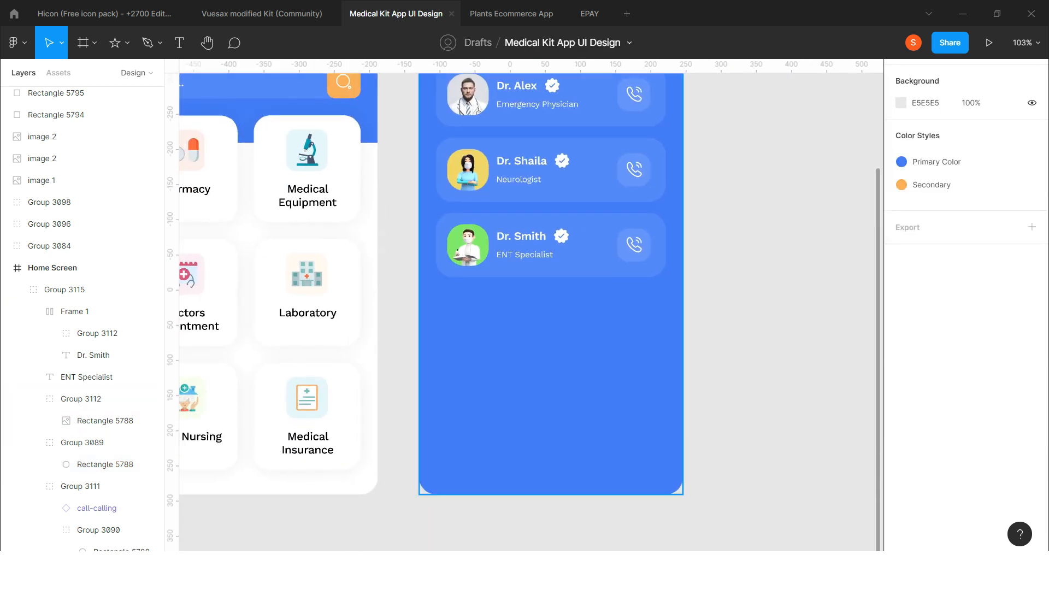
- Examine the finished Home and Doctors screens side by side
{"action": "scroll", "coordinate": [498, 329], "scroll_direction": "down", "scroll_amount": 2}
{"action": "scroll", "coordinate": [499, 329], "scroll_direction": "up", "scroll_amount": 2}
{"action": "scroll", "coordinate": [493, 352], "scroll_direction": "down", "scroll_amount": 2}
{"action": "scroll", "coordinate": [494, 352], "scroll_direction": "left", "scroll_amount": 1}
{"action": "scroll", "coordinate": [493, 353], "scroll_direction": "down", "scroll_amount": 1}
{"action": "scroll", "coordinate": [494, 352], "scroll_direction": "up", "scroll_amount": 1}
{"action": "scroll", "coordinate": [530, 320], "scroll_direction": "up", "scroll_amount": 2}
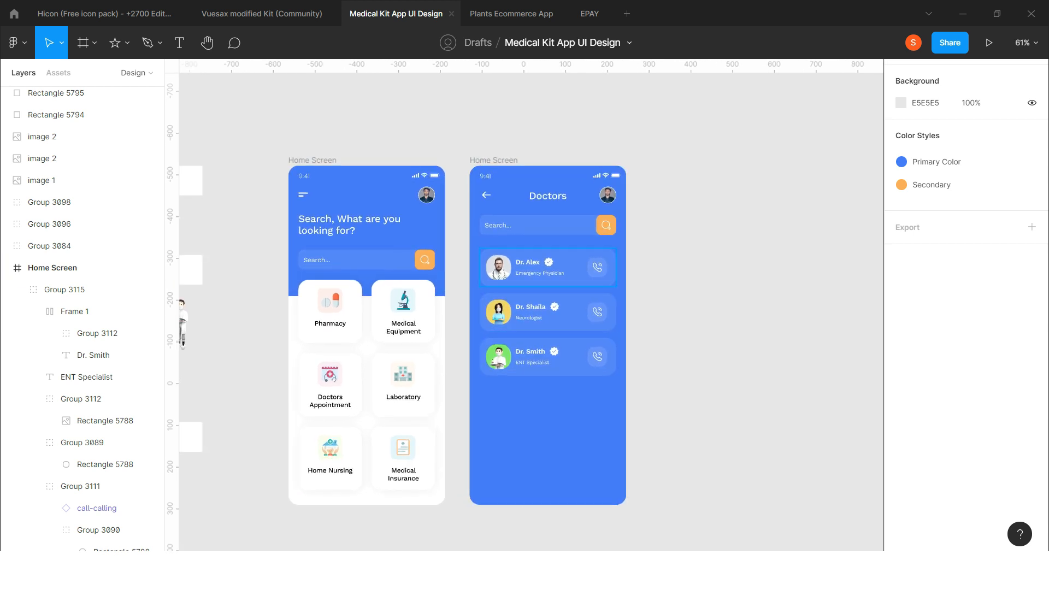
{"action": "scroll", "coordinate": [458, 263], "scroll_direction": "right", "scroll_amount": 1}
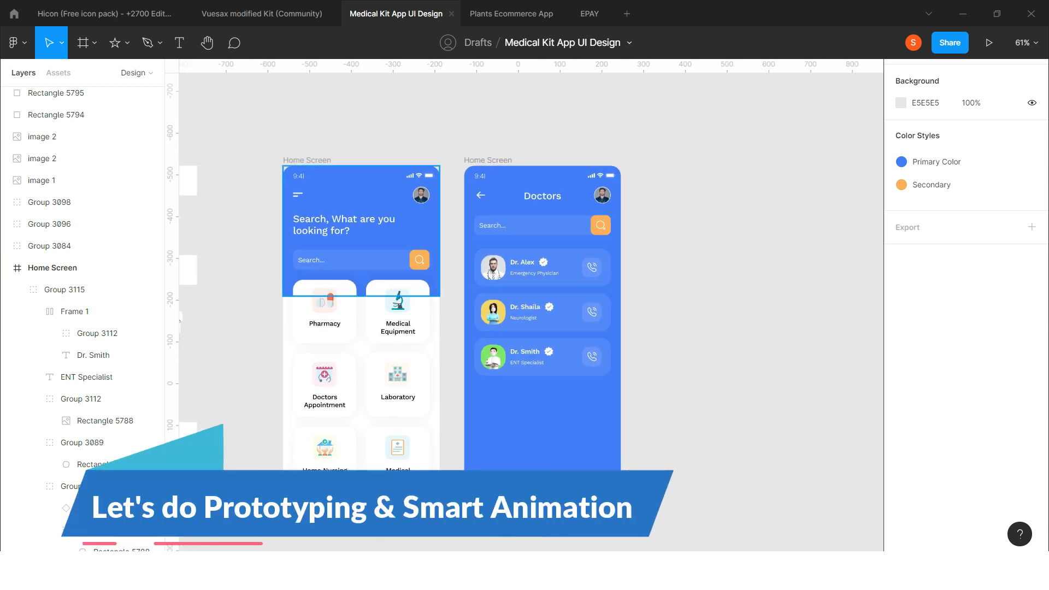
{"action": "left_click", "coordinate": [307, 160]}
{"action": "left_click", "coordinate": [377, 123]}
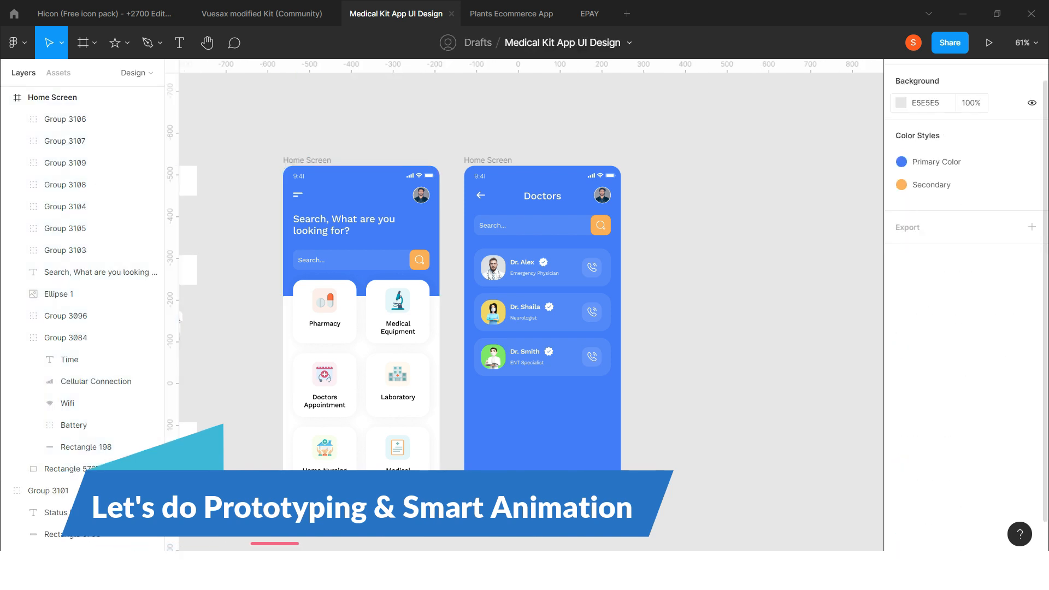
- Add a prototype connection from the Doctors Appointment card on the home screen to the Doctors screen
{"action": "scroll", "coordinate": [458, 262], "scroll_direction": "up", "scroll_amount": 1}
{"action": "left_click", "coordinate": [325, 317]}
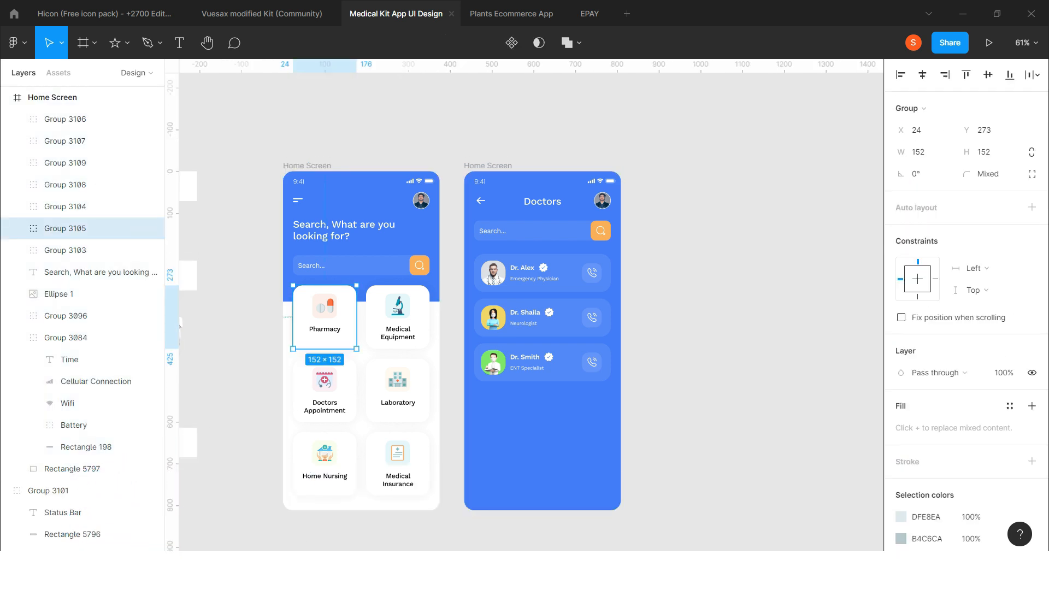
{"action": "left_click", "coordinate": [325, 390]}
{"action": "key", "text": "shift+e"}
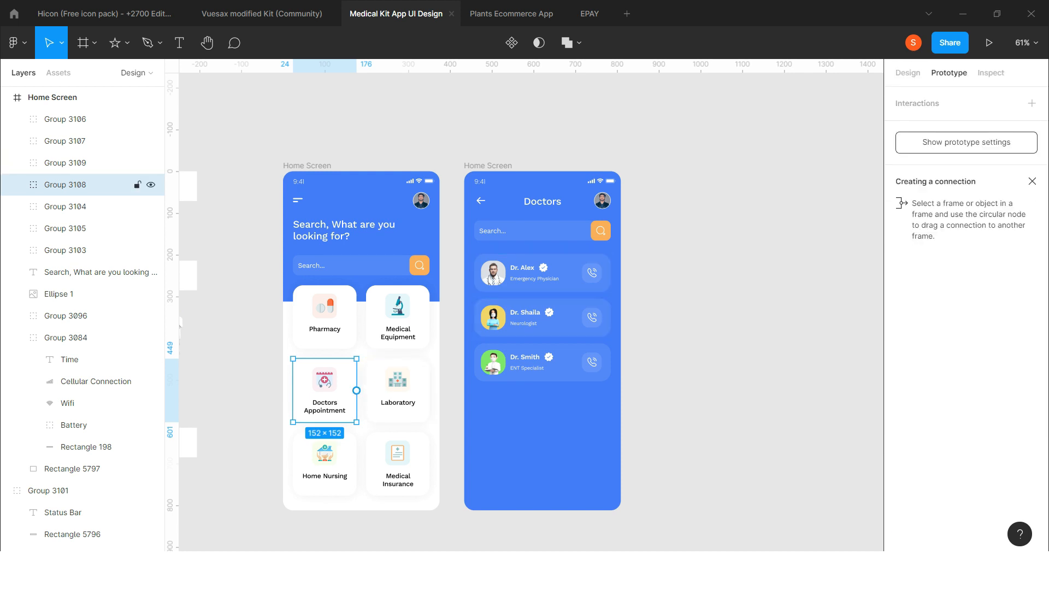
{"action": "left_click_drag", "start_coordinate": [447, 320], "coordinate": [541, 320]}
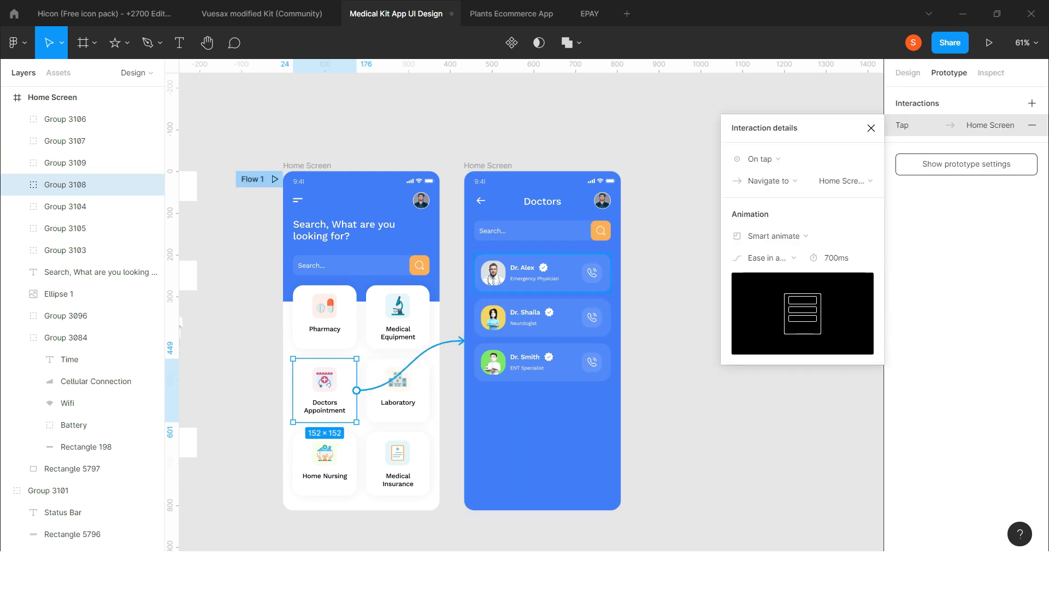
- Configure the card's interaction as an on-tap navigation with Smart animate and a duration of 1000 ms
{"action": "left_click", "coordinate": [774, 236]}
{"action": "left_click", "coordinate": [774, 237]}
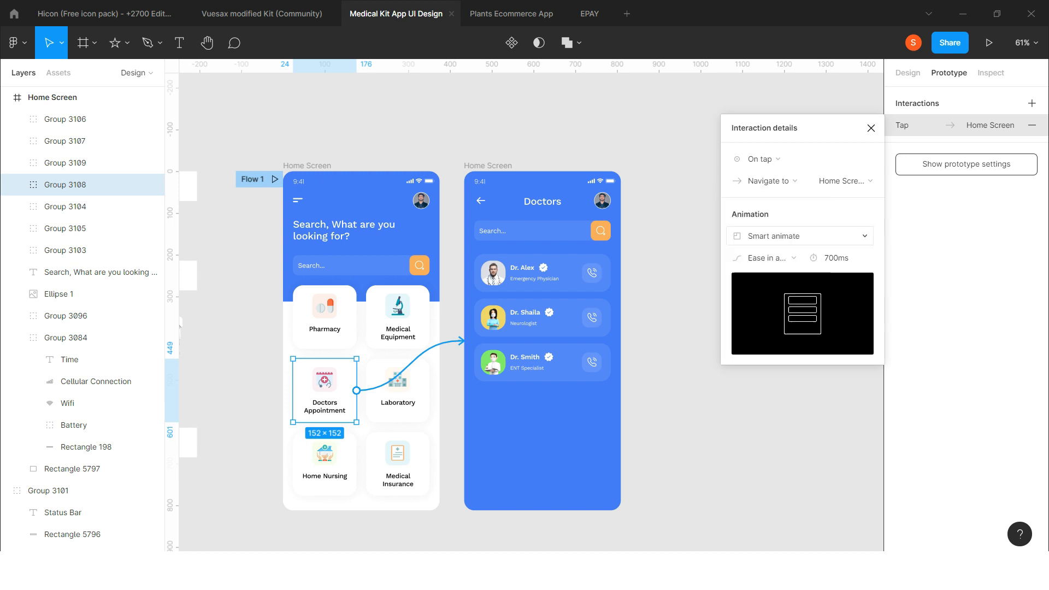
{"action": "left_click", "coordinate": [766, 258]}
{"action": "left_click", "coordinate": [766, 258]}
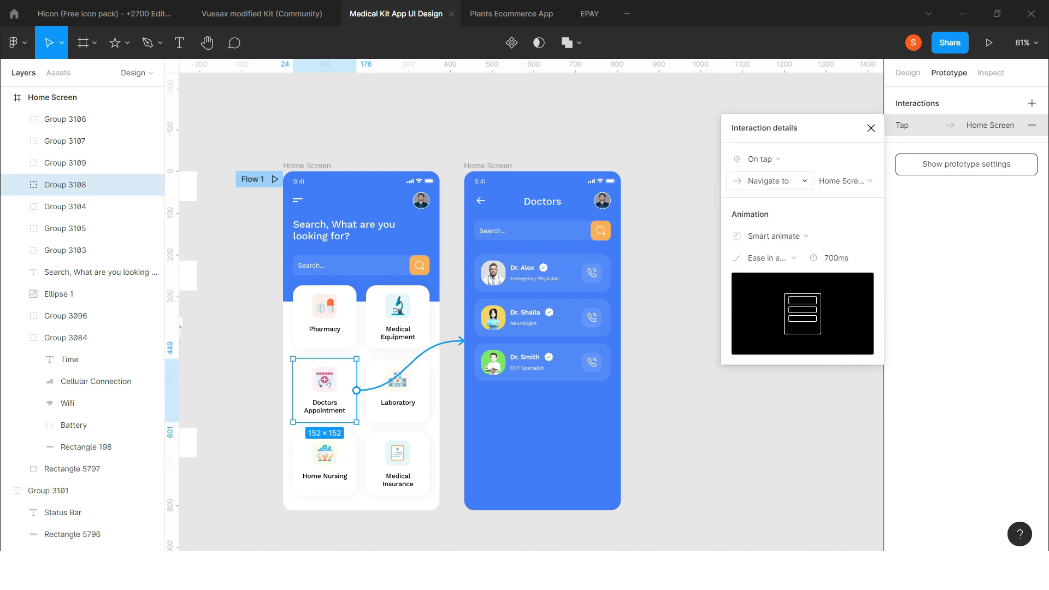
{"action": "left_click", "coordinate": [764, 159]}
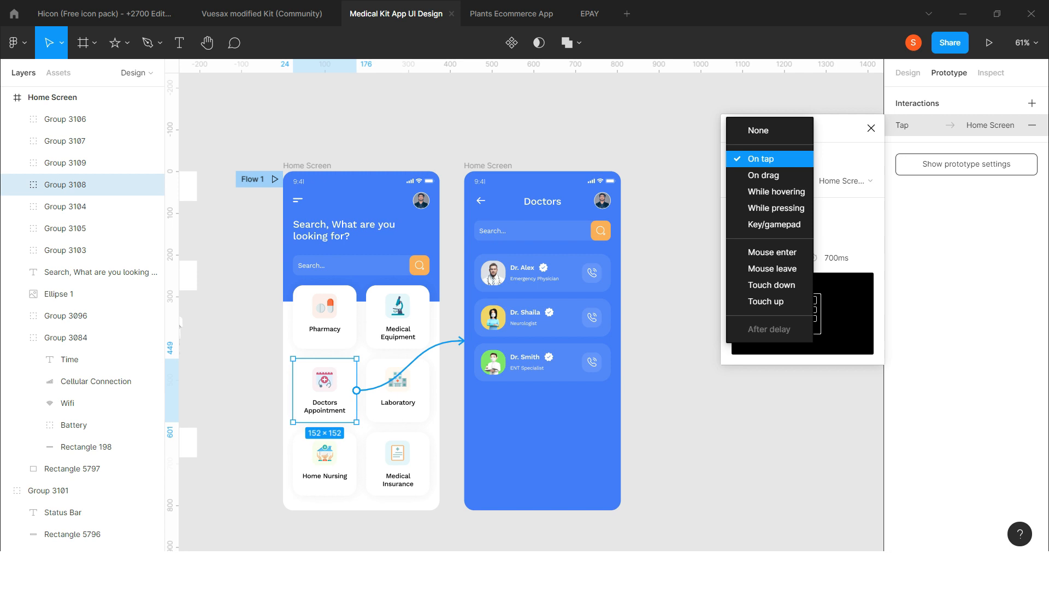
{"action": "left_click", "coordinate": [764, 159]}
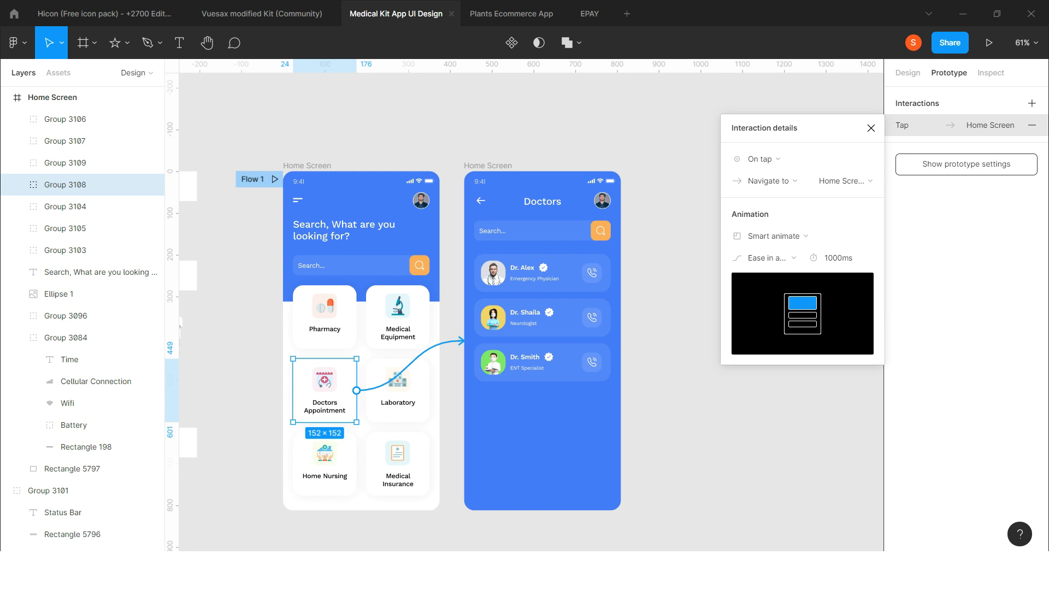
- Connect the back arrow on the Doctors screen to the home screen with an on-tap Smart animate navigation of 1000 ms
{"action": "scroll", "coordinate": [480, 198], "scroll_direction": "up", "scroll_amount": 2}
{"action": "left_click", "coordinate": [482, 201]}
{"action": "left_click_drag", "start_coordinate": [490, 200], "coordinate": [437, 361]}
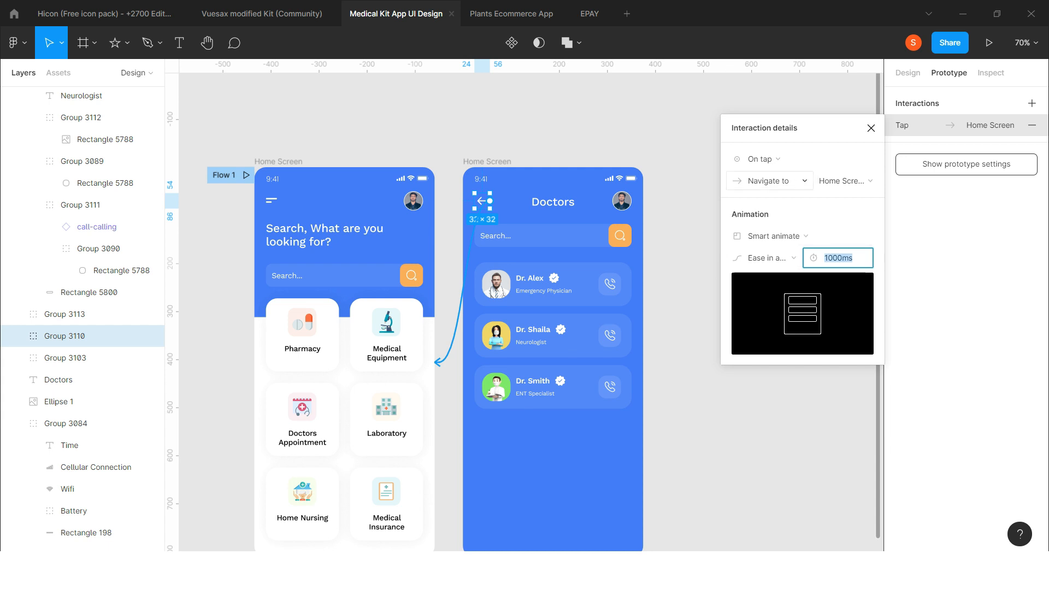
{"action": "left_click", "coordinate": [681, 159]}
- Preview the prototype starting from the home screen frame, and close the preview
{"action": "left_click", "coordinate": [279, 162]}
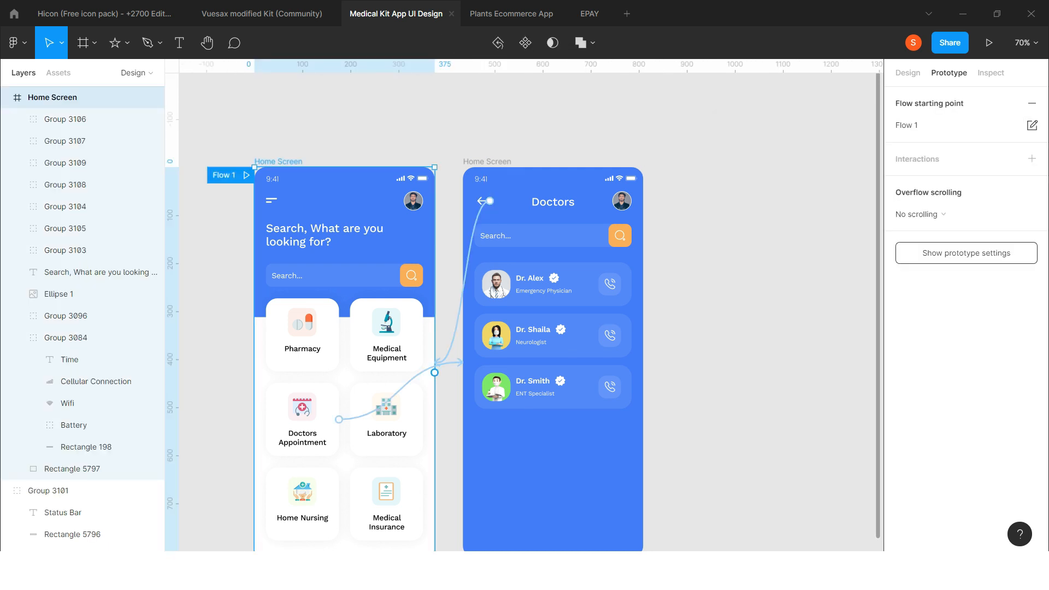
{"action": "left_click", "coordinate": [990, 43]}
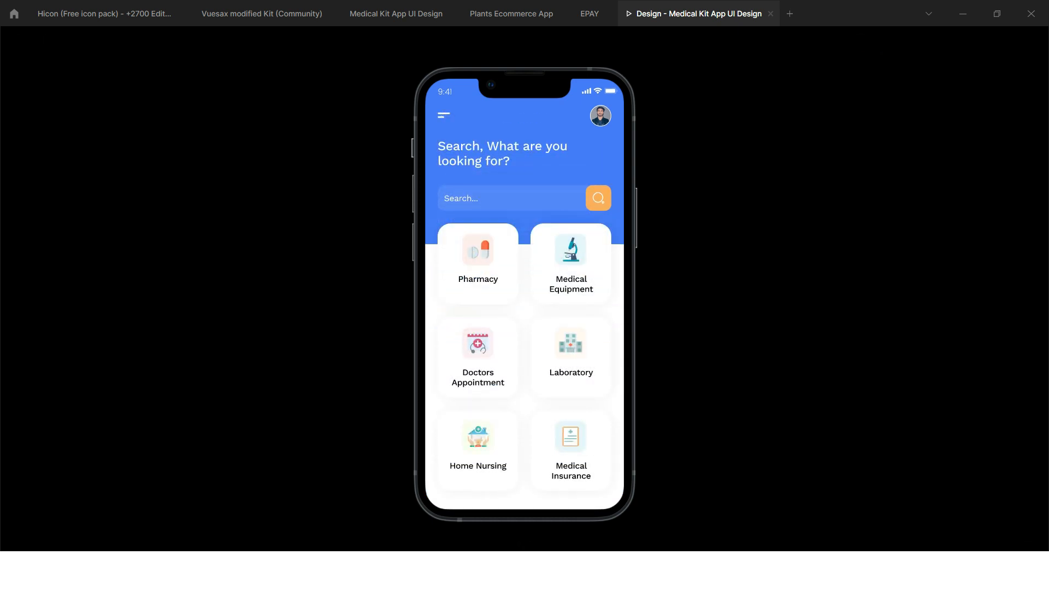
{"action": "key", "text": "ctrl+w"}
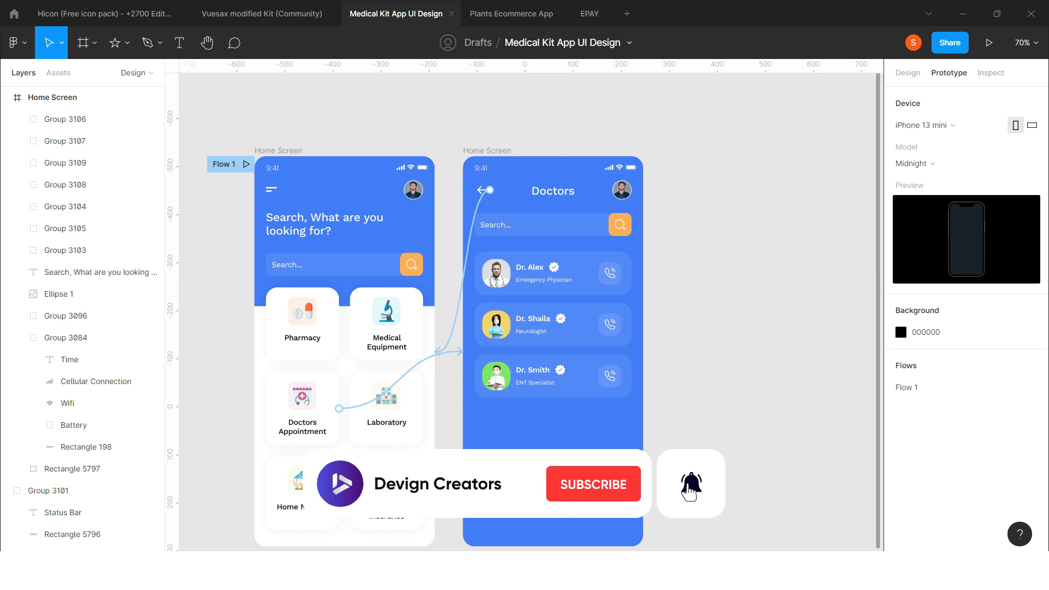
{"action": "scroll", "coordinate": [682, 92], "scroll_direction": "down", "scroll_amount": 1}
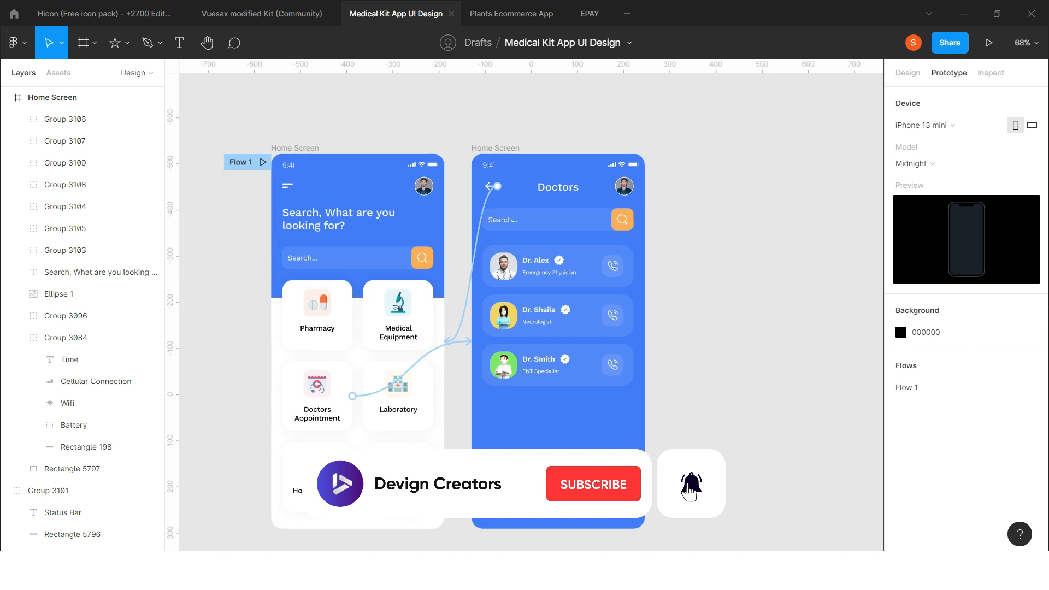
{"action": "scroll", "coordinate": [617, 222], "scroll_direction": "down", "scroll_amount": 3}
{"action": "scroll", "coordinate": [617, 221], "scroll_direction": "down", "scroll_amount": 2}
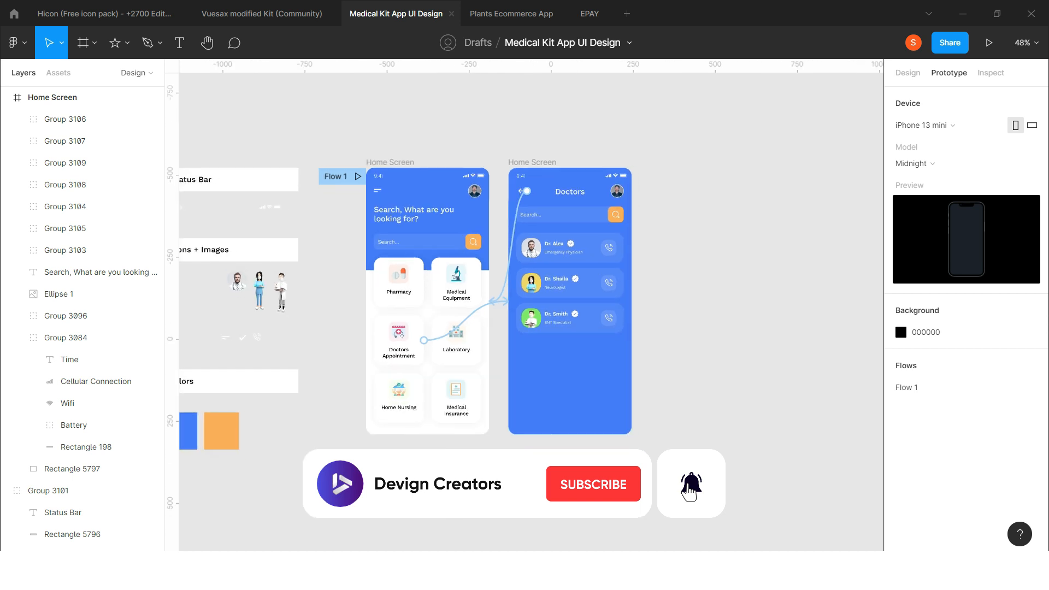
{"action": "scroll", "coordinate": [617, 222], "scroll_direction": "left", "scroll_amount": 2}
{"action": "scroll", "coordinate": [678, 245], "scroll_direction": "down", "scroll_amount": 1}
{"action": "scroll", "coordinate": [678, 245], "scroll_direction": "up", "scroll_amount": 1}
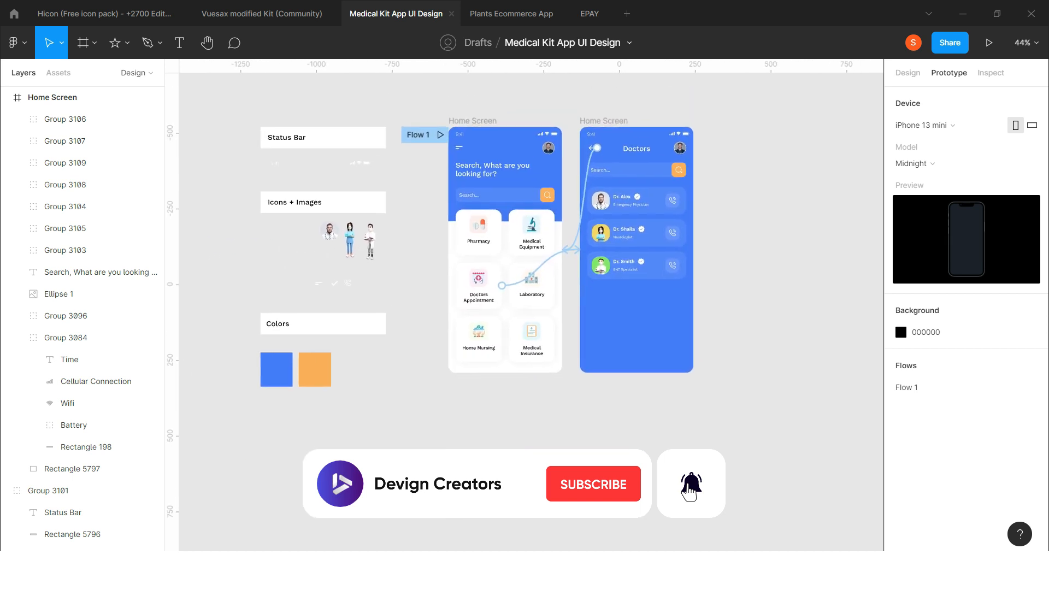